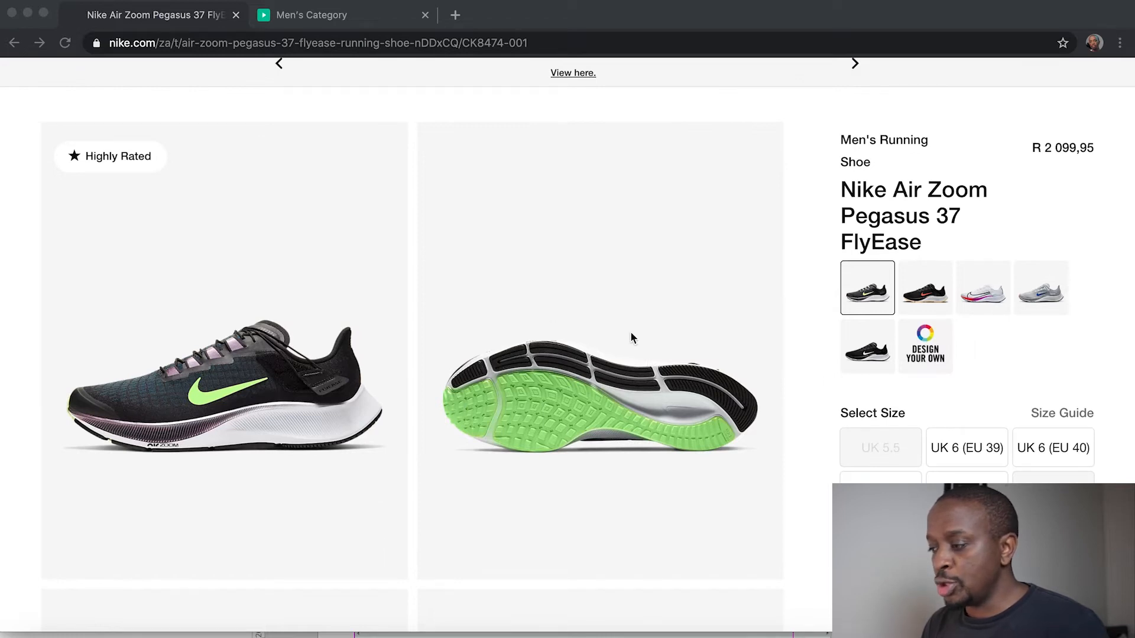
Step: Preview the black-and-red and white colour variants of the Pegasus 37 FlyEase, and return to the first black-and-green one
scroll(630, 337, down, 8)
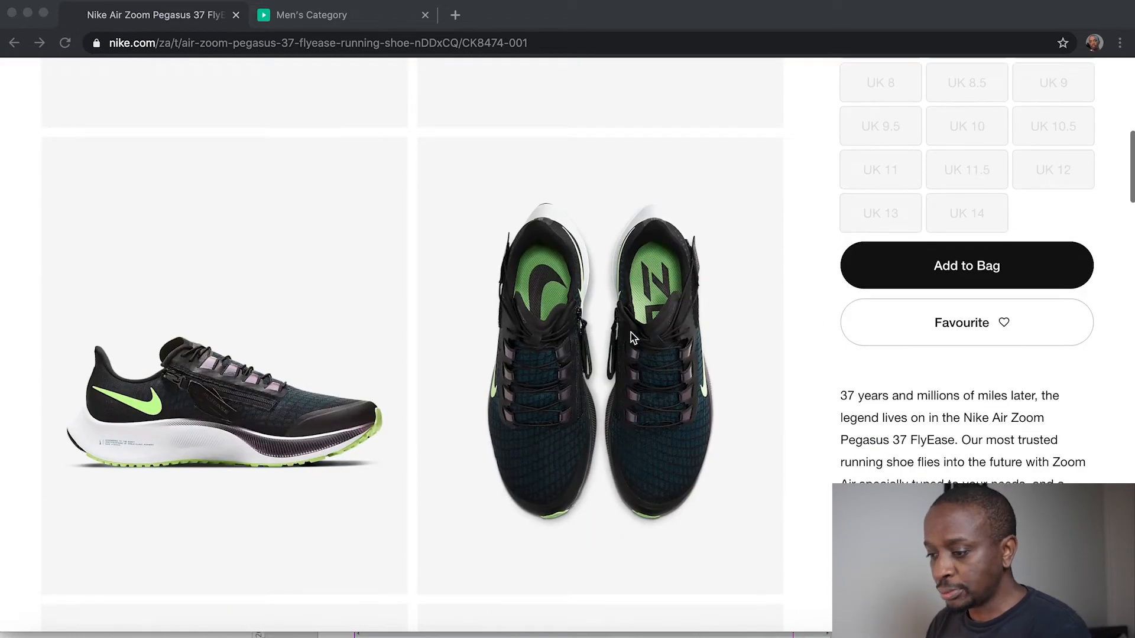
scroll(630, 333, up, 8)
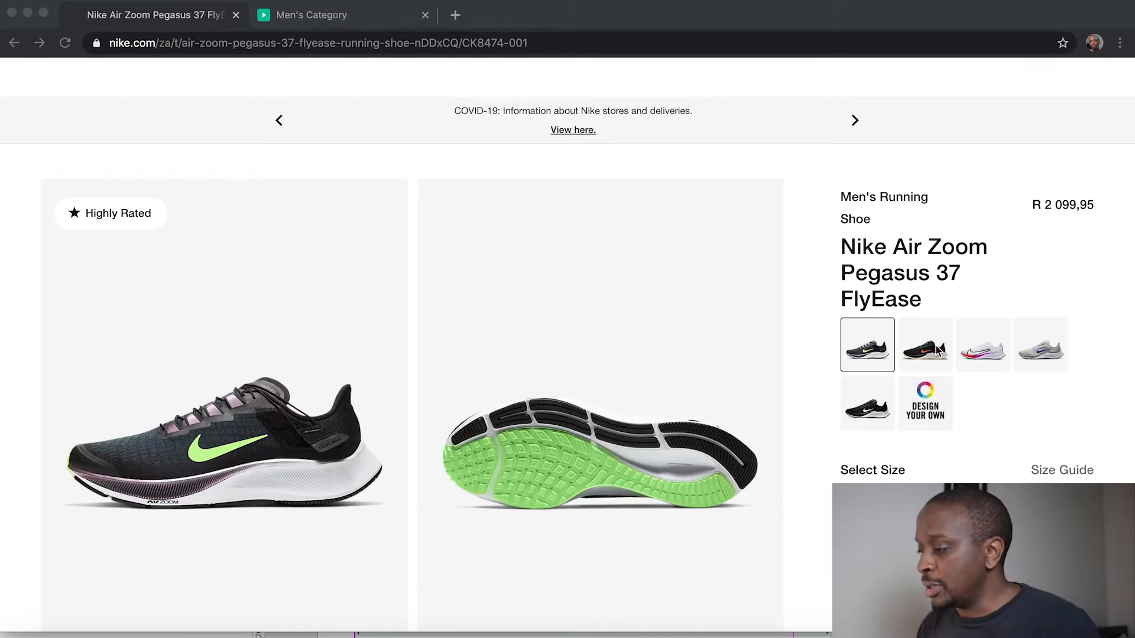
click(1090, 420)
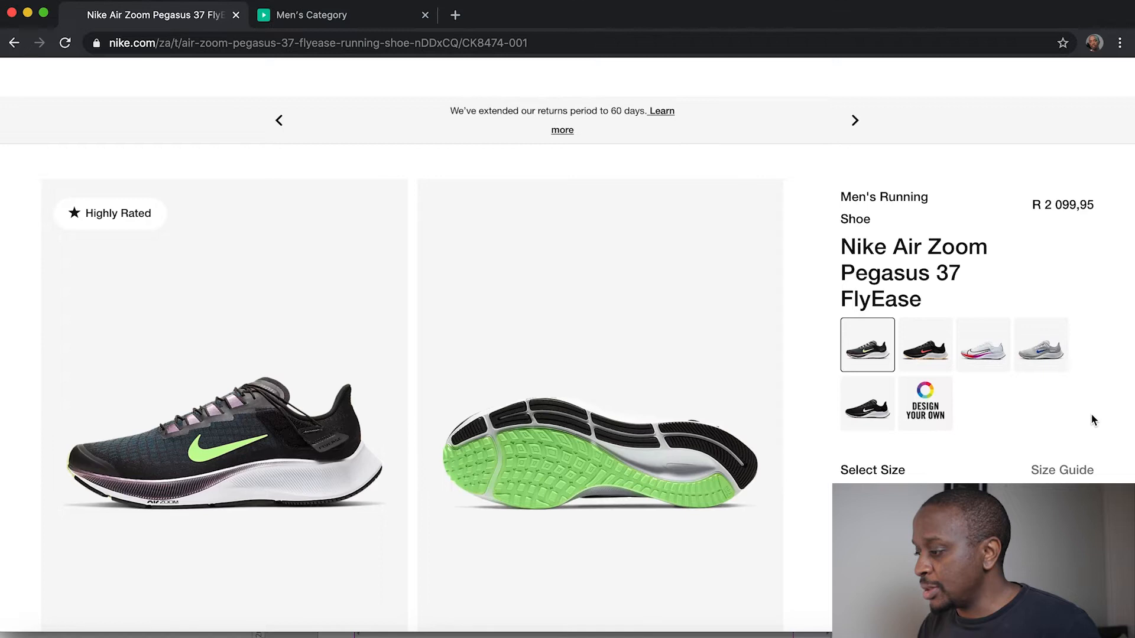
click(928, 351)
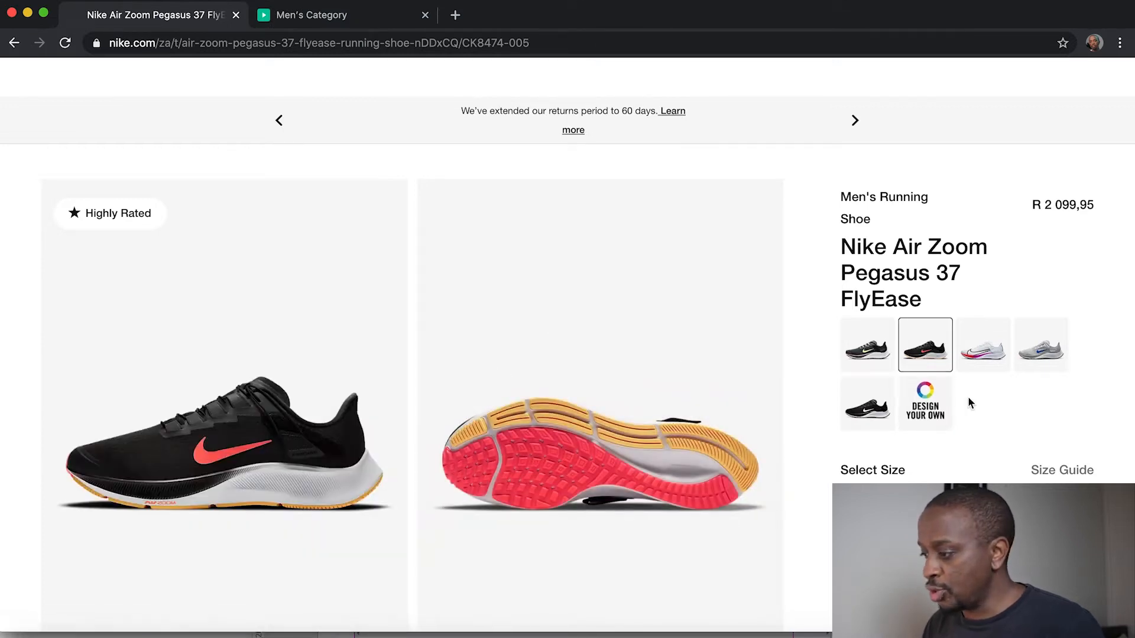
click(999, 353)
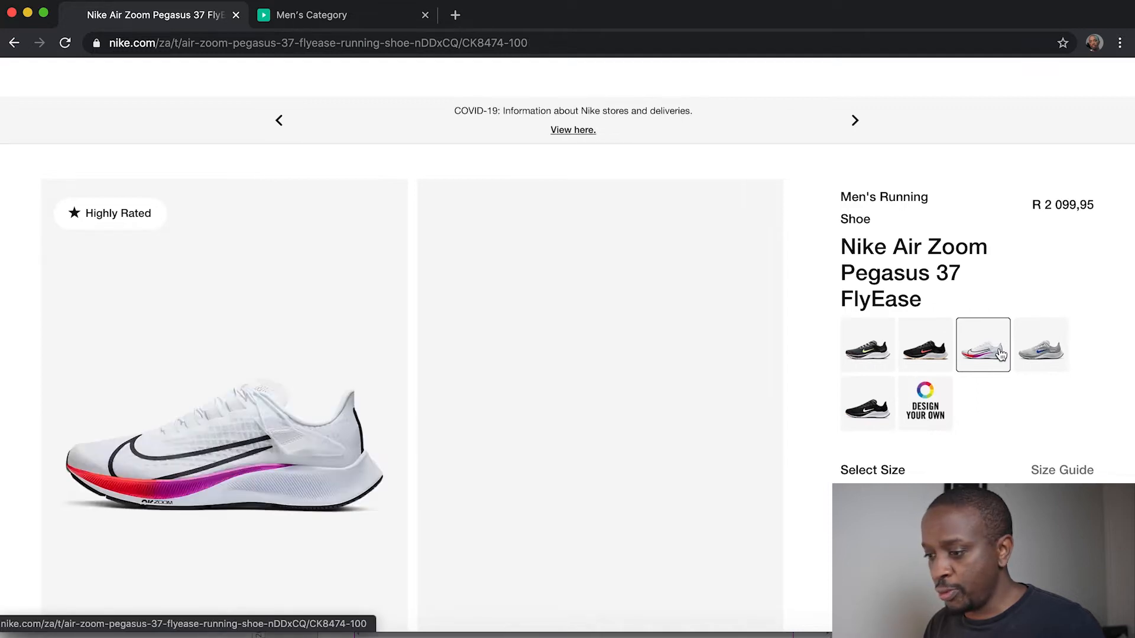
click(875, 352)
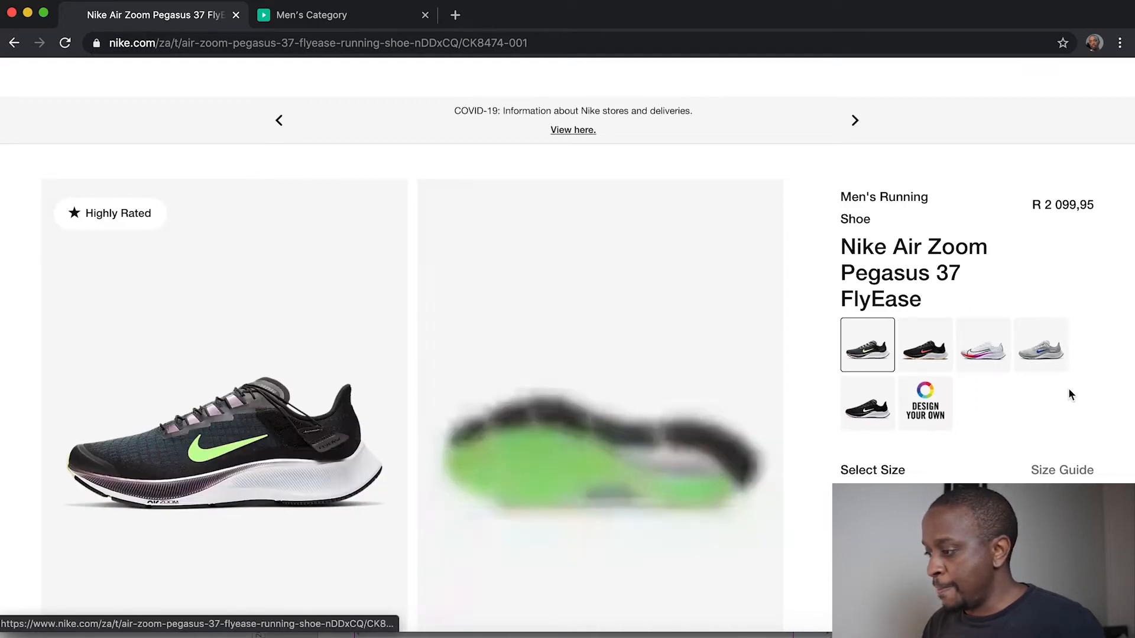
Step: Examine the shoe's size options, purchase buttons and short product description
scroll(1057, 423, down, 3)
scroll(1058, 427, down, 1)
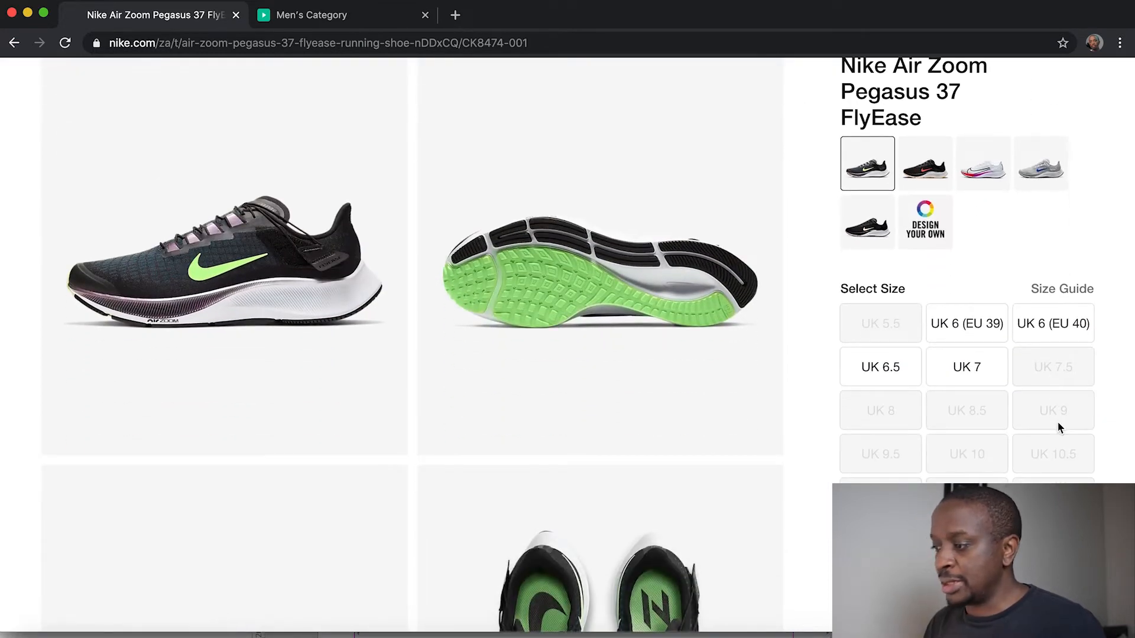
scroll(882, 431, down, 5)
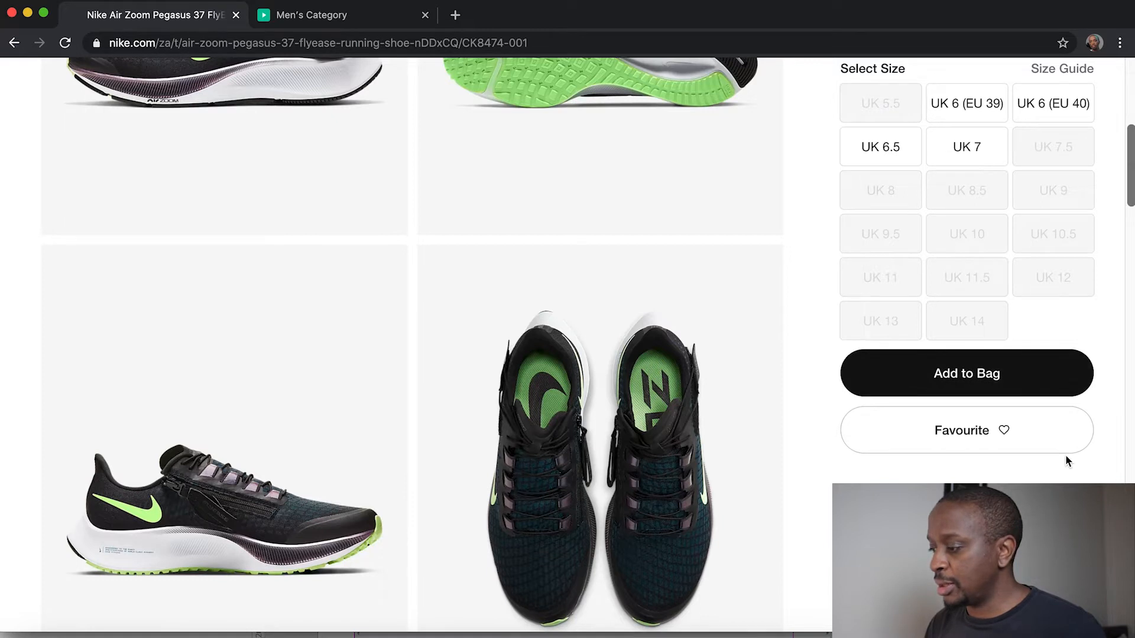
scroll(1044, 444, down, 1)
scroll(1045, 444, down, 5)
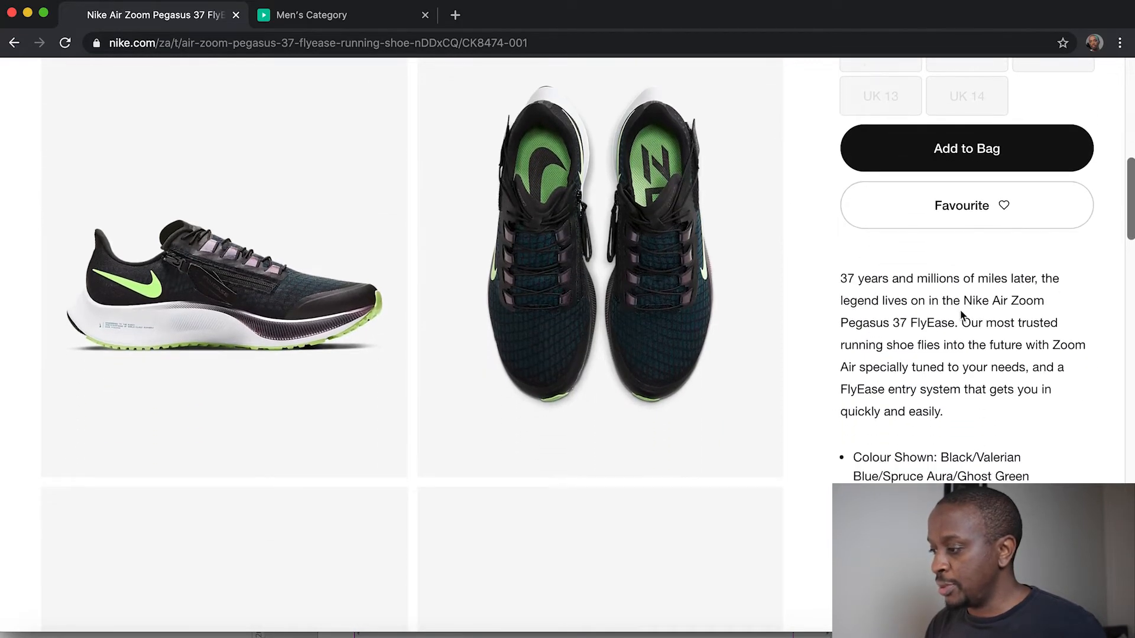
scroll(887, 308, down, 5)
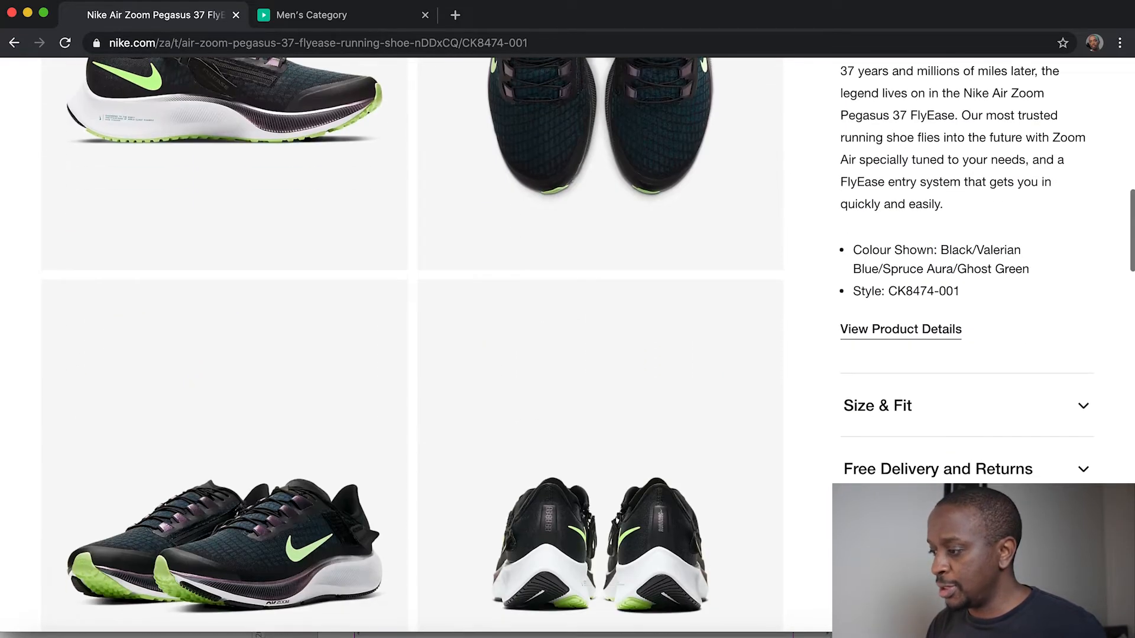
Step: Read the shoe's full product details at a reduced page zoom, close them and enlarge the page again
click(892, 343)
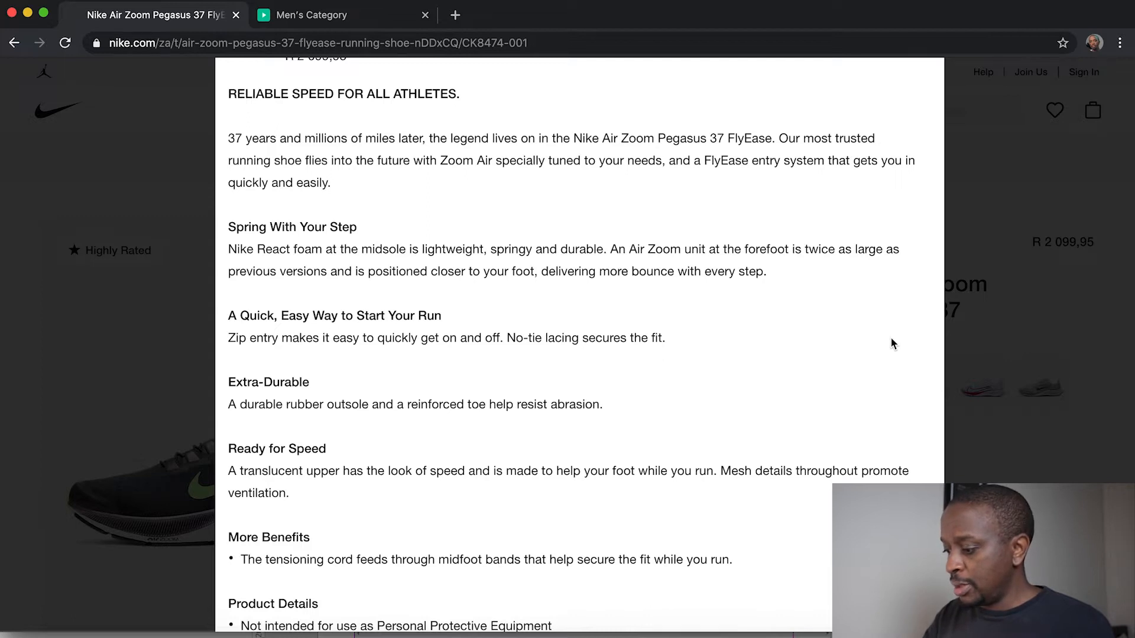
key(super+minus)
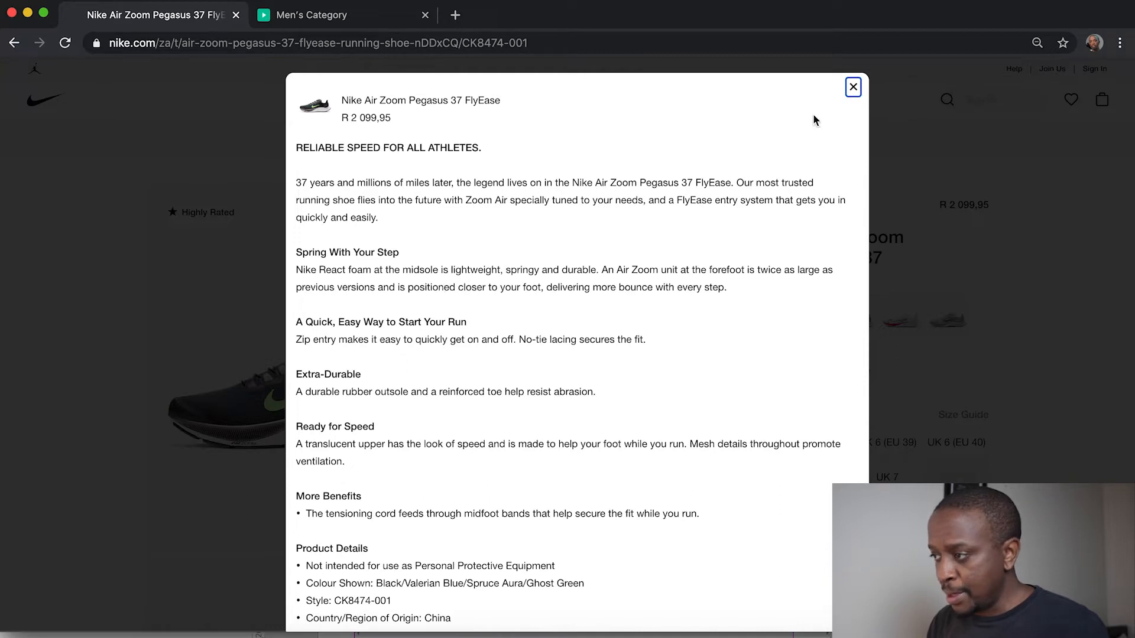
click(853, 88)
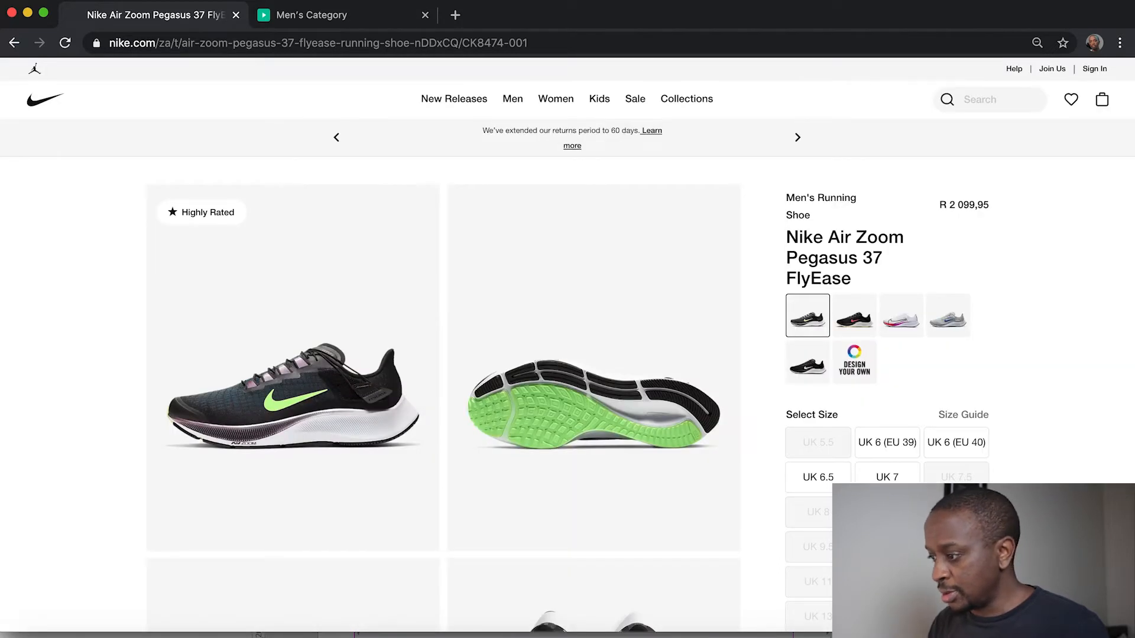
scroll(567, 343, down, 5)
key(super+equal)
key(super+equal)
key(super+equal)
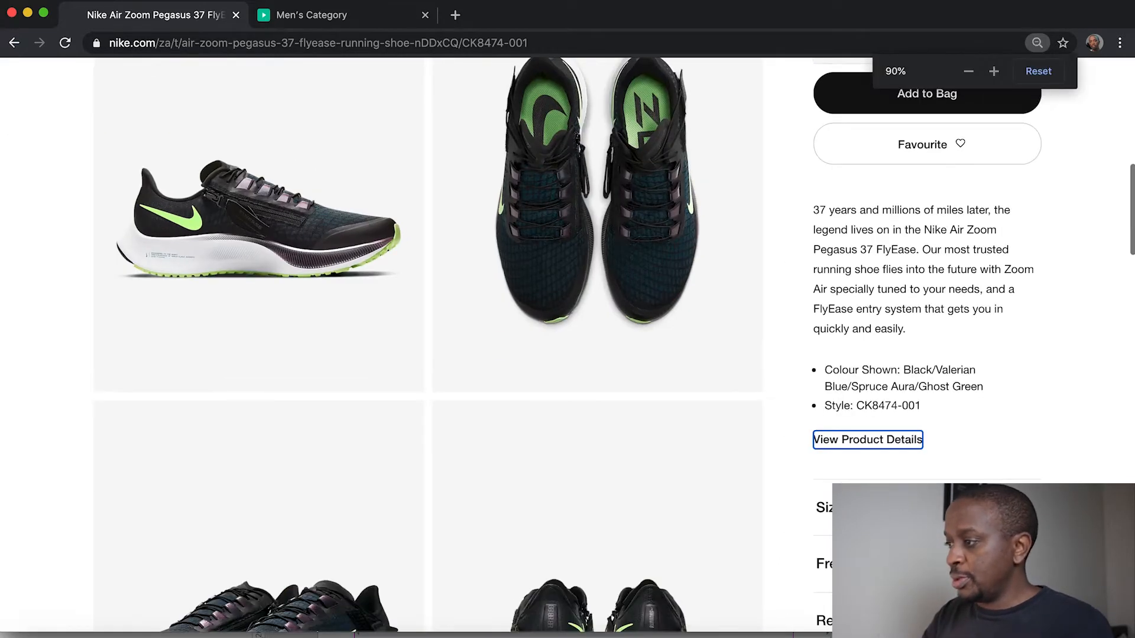
Step: Expand and collapse the Size & Fit and Free Delivery and Returns sections to read their contents
scroll(1072, 354, down, 3)
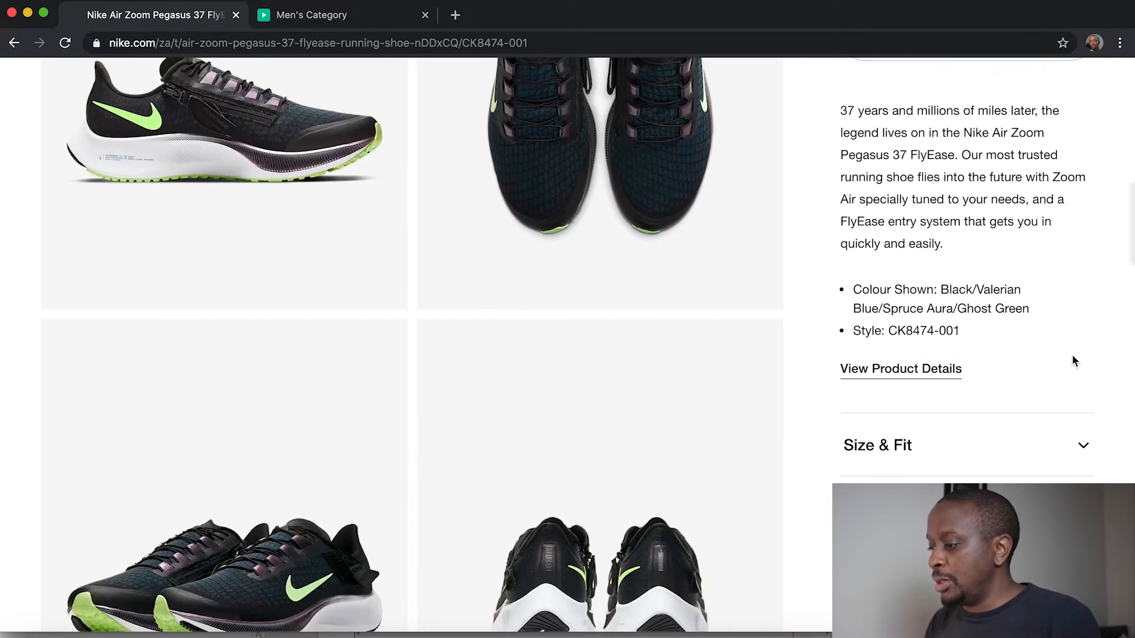
scroll(1072, 354, down, 4)
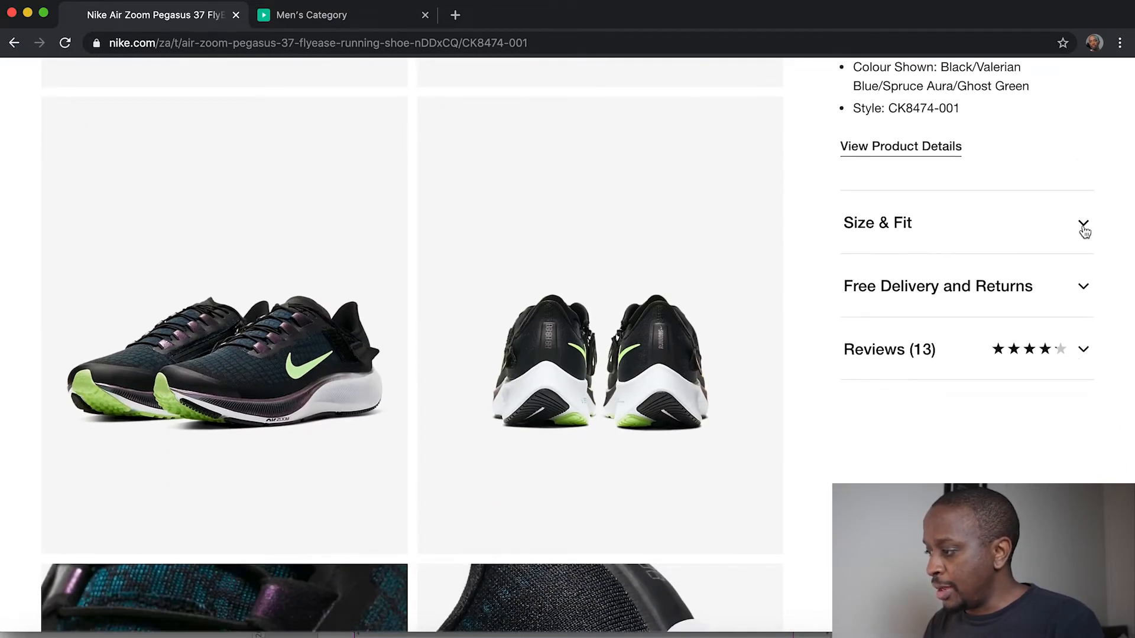
click(1083, 231)
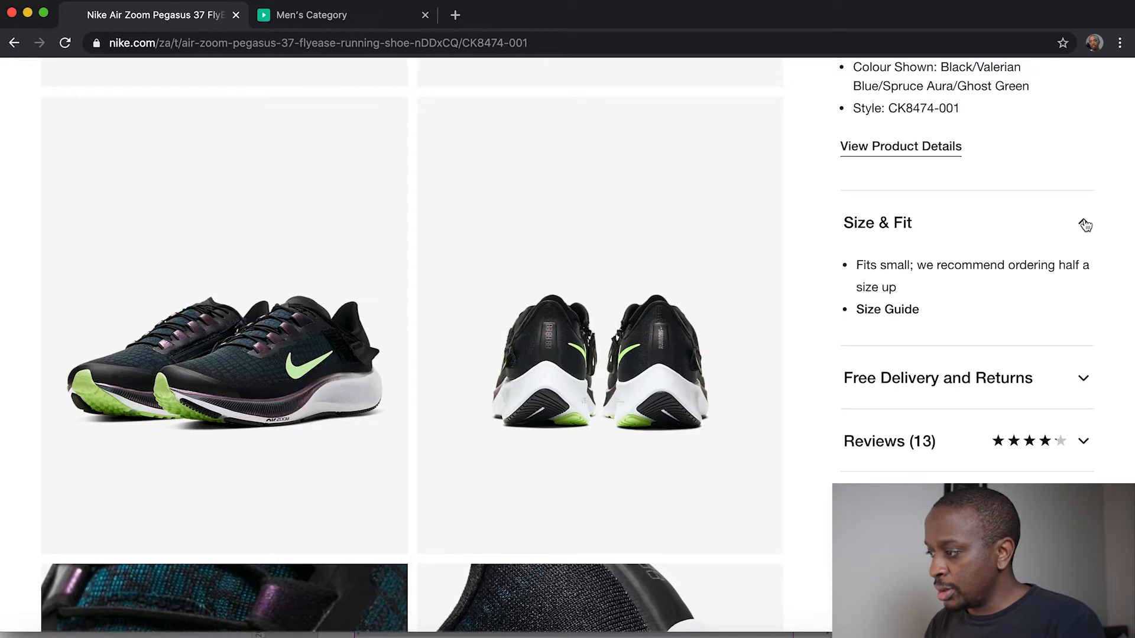
click(1084, 227)
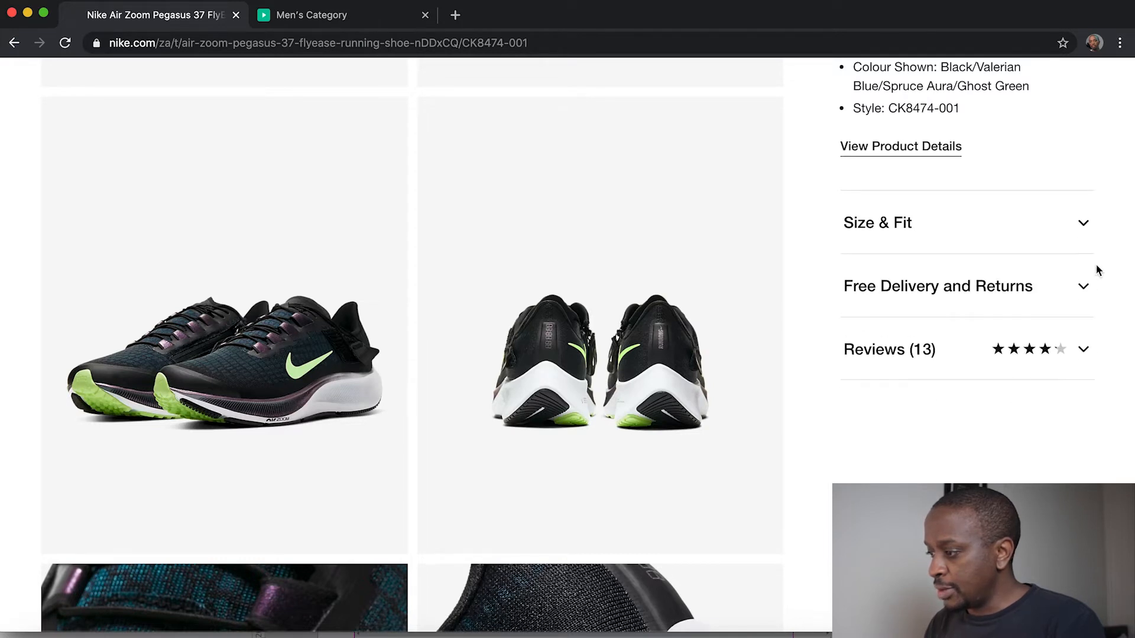
click(1085, 290)
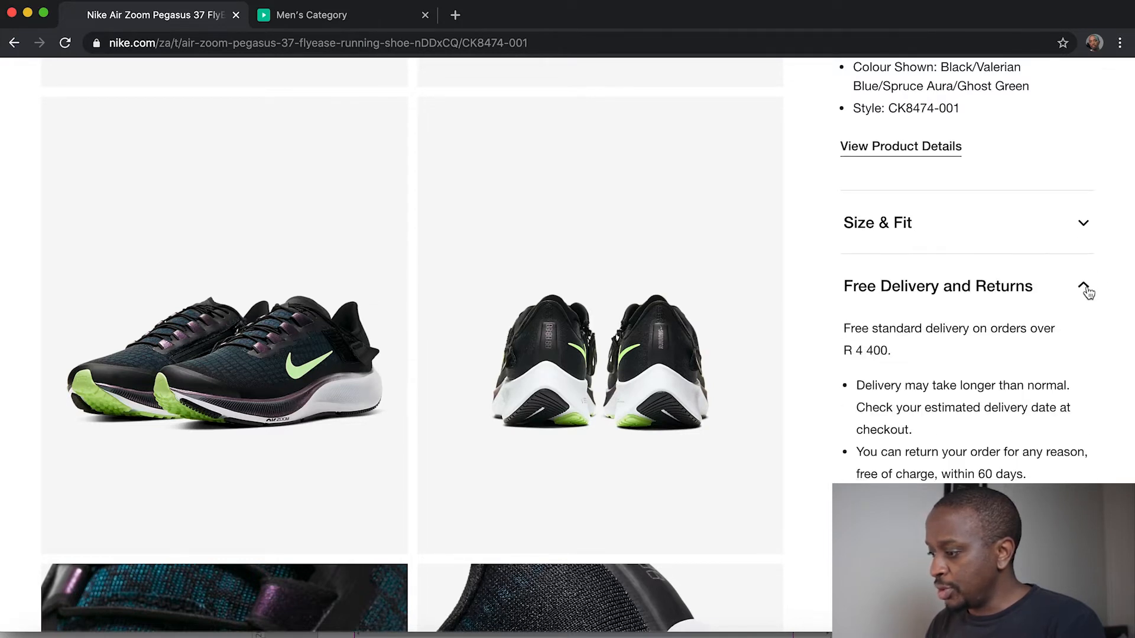
click(1086, 291)
Step: Expand the Reviews section, read the full text of the "Overly snug, awkward lacing" review and collapse that review
click(1082, 353)
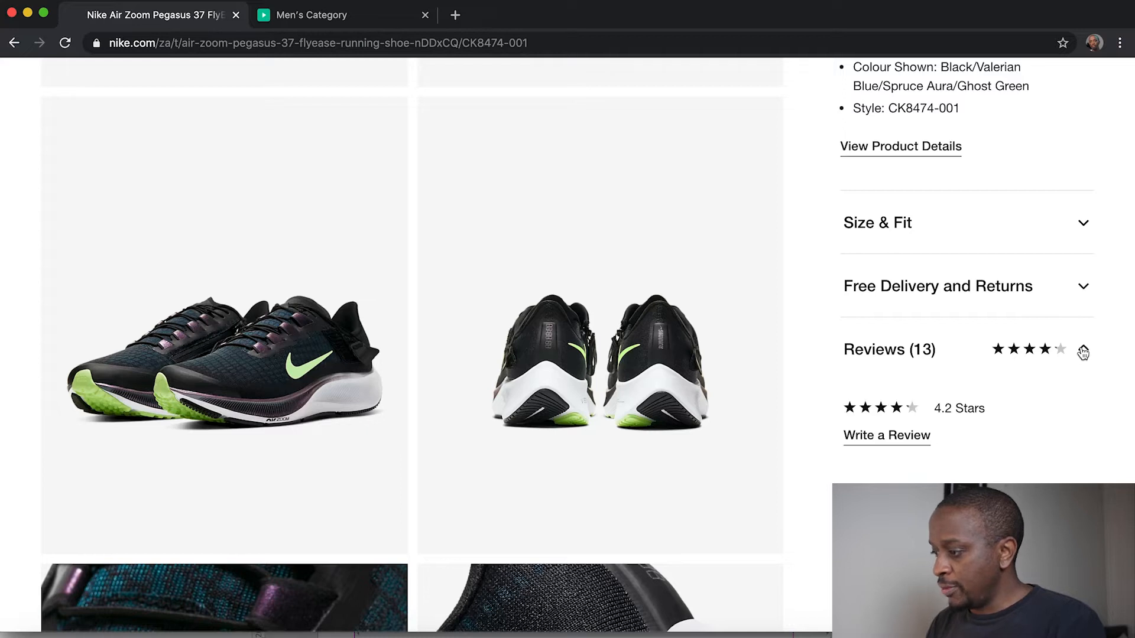
scroll(1082, 349, down, 3)
scroll(1081, 347, down, 3)
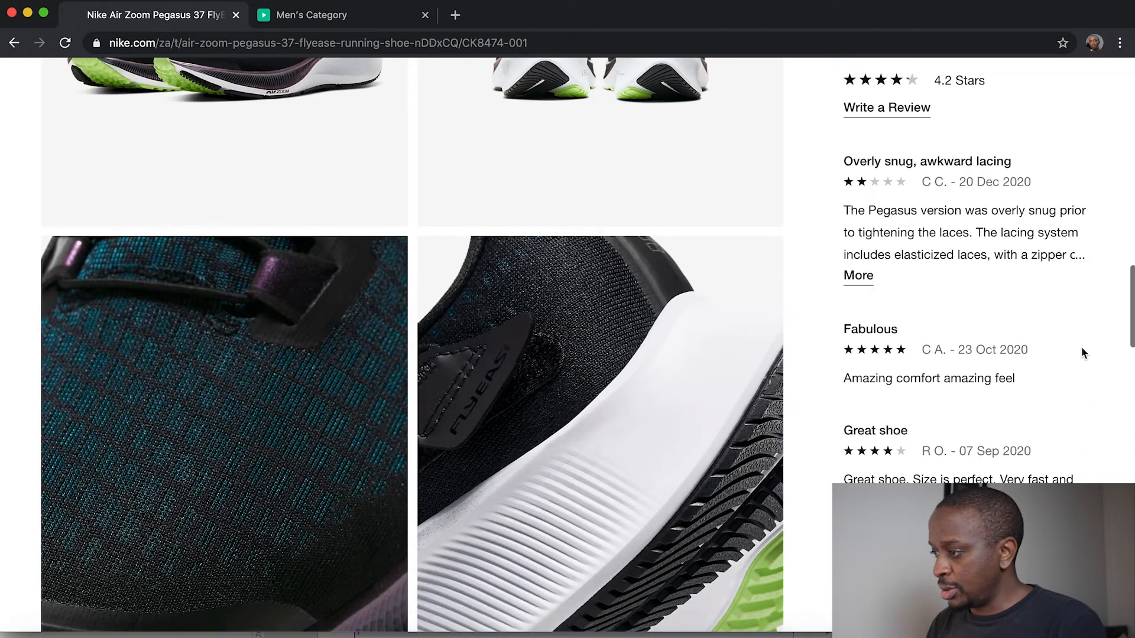
scroll(1083, 352, up, 3)
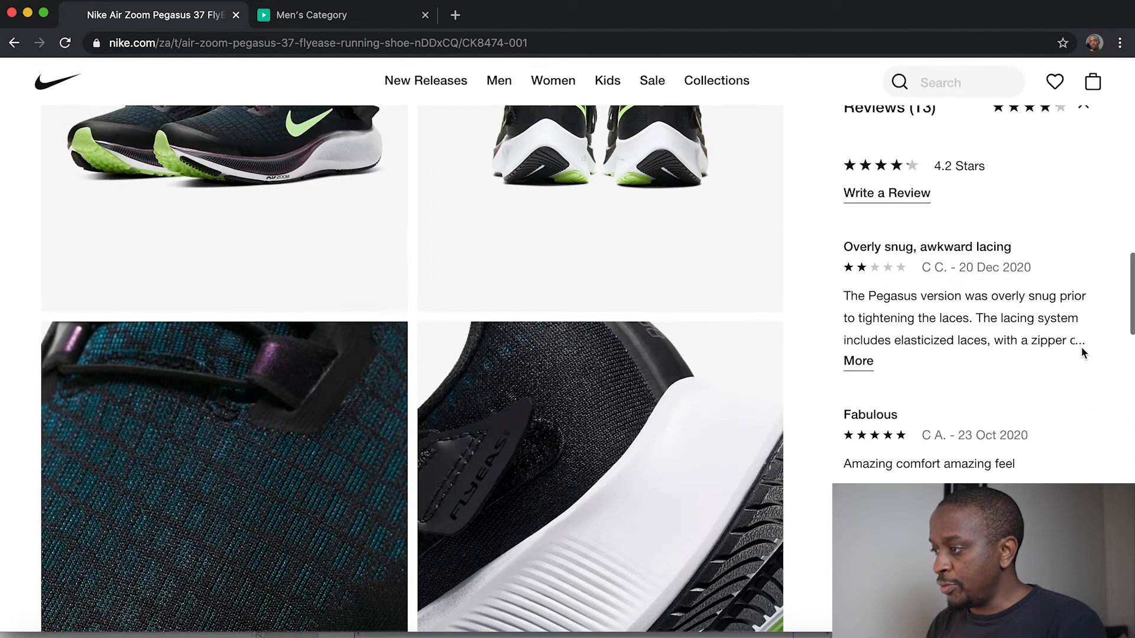
scroll(1082, 352, down, 3)
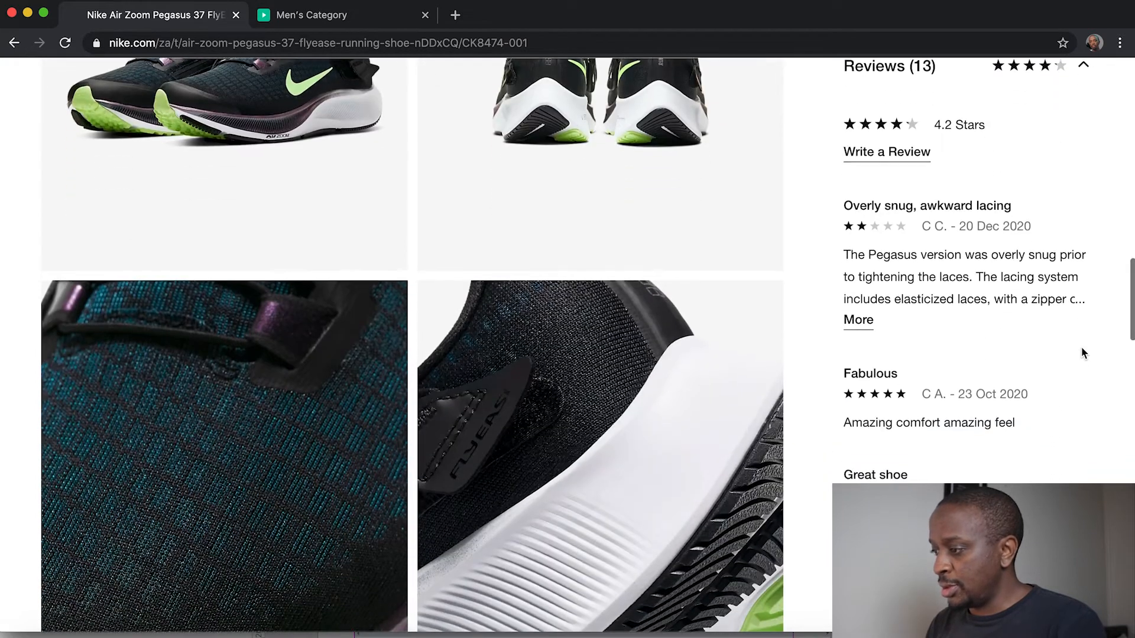
scroll(1081, 352, down, 2)
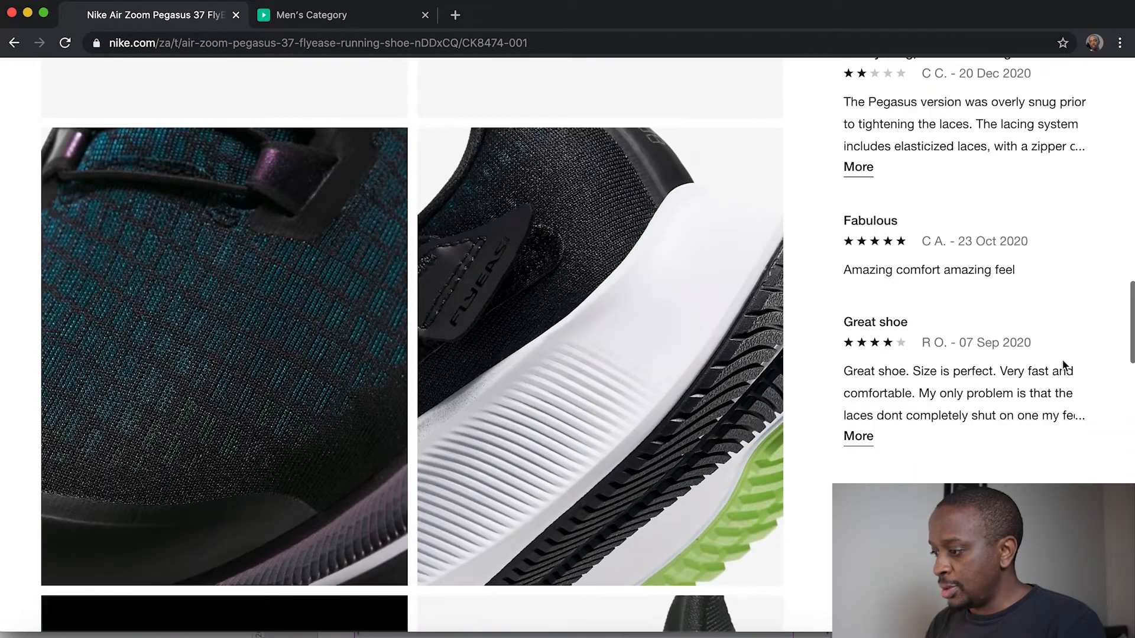
click(866, 179)
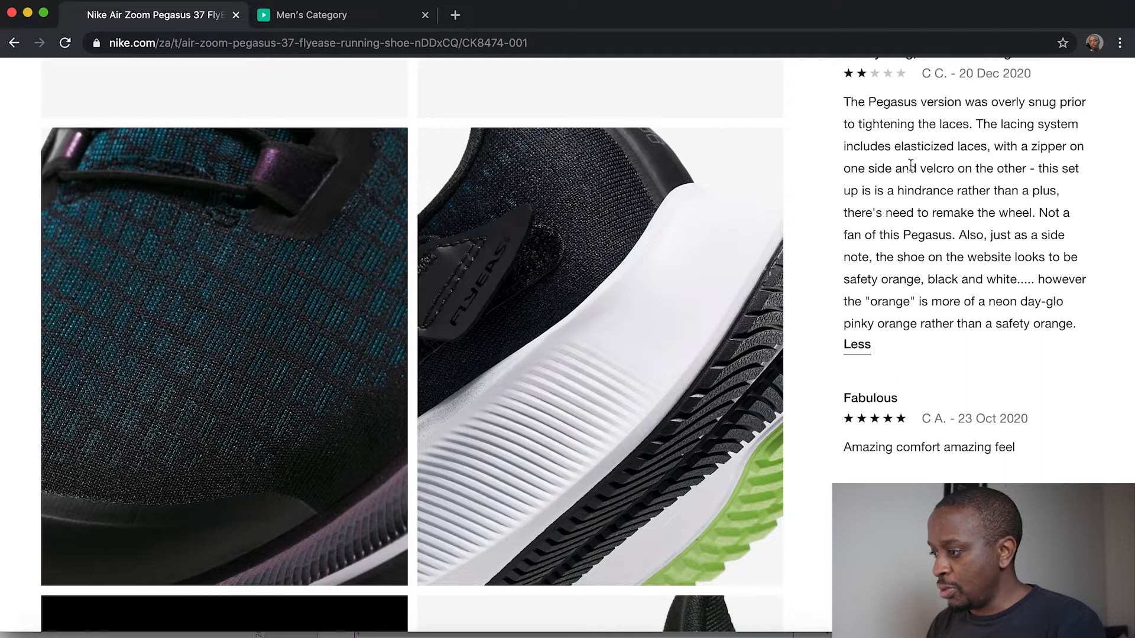
click(873, 346)
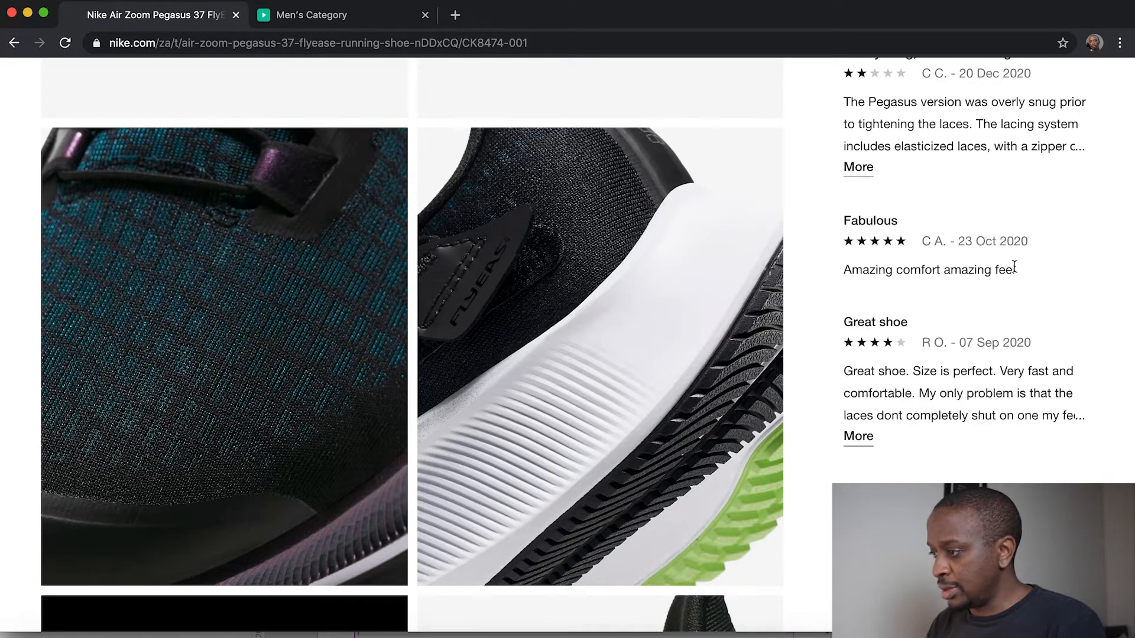
scroll(1015, 268, up, 3)
scroll(1045, 374, down, 2)
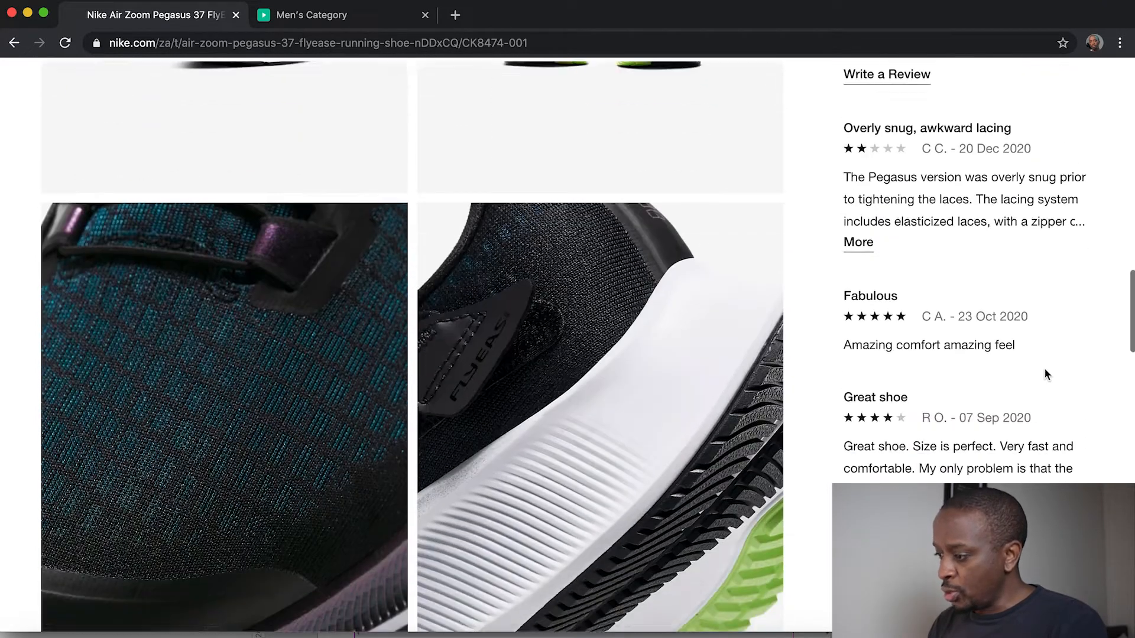
Step: Open the complete list of the shoe's reviews, skim through it and close it
scroll(1044, 368, down, 2)
click(900, 448)
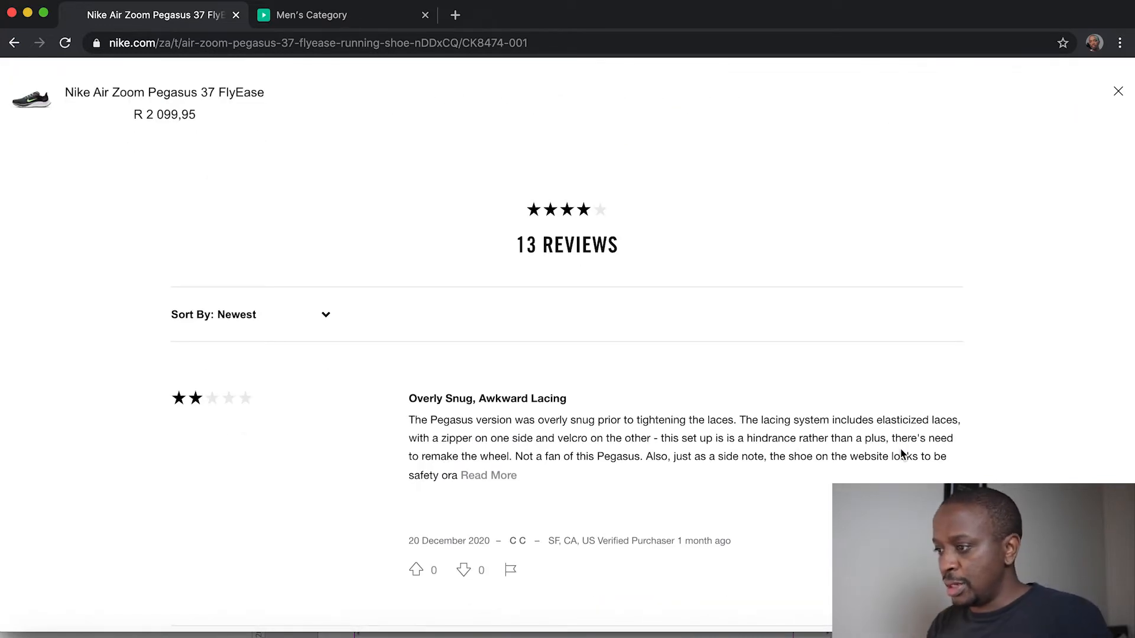
scroll(901, 453, down, 15)
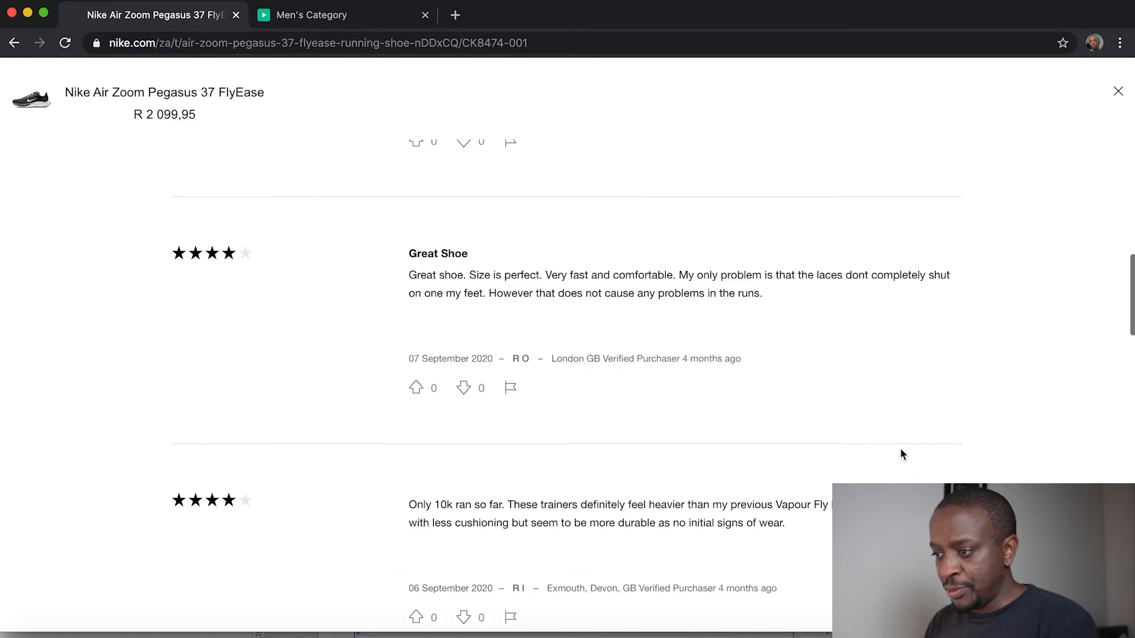
scroll(899, 448, up, 15)
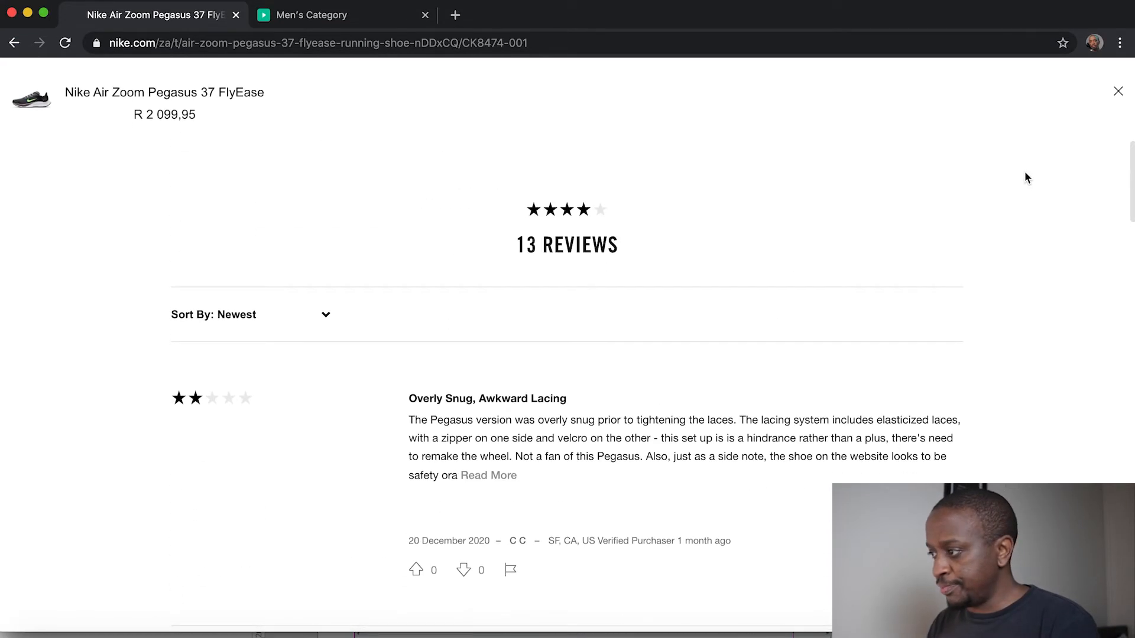
click(1119, 93)
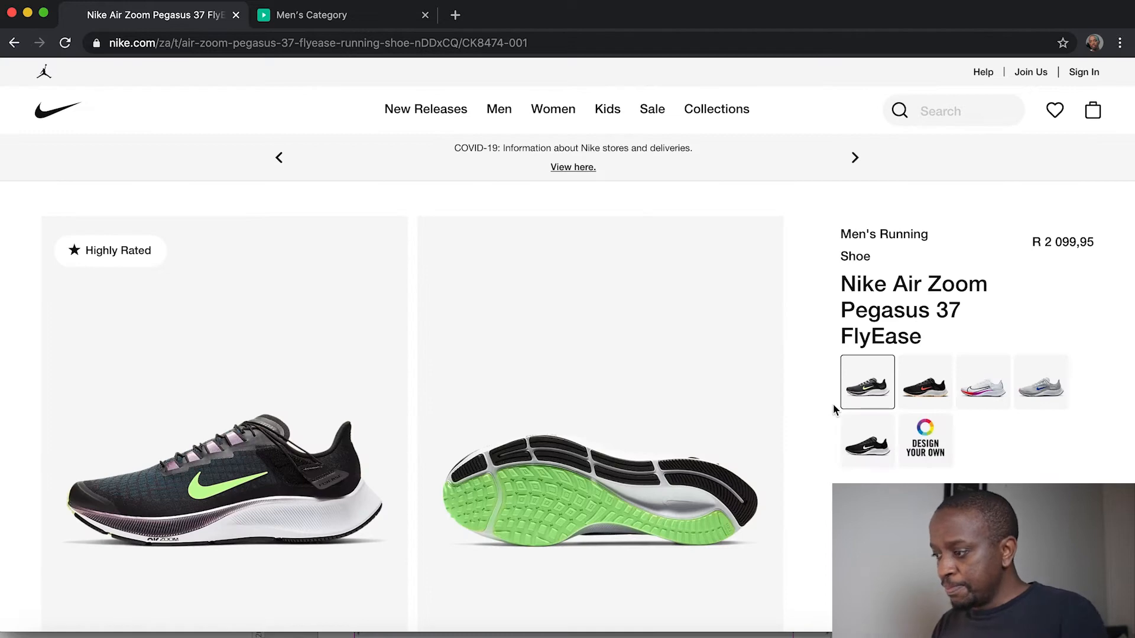
Step: Examine the rest of the product page, including the detail photos, "How others are wearing it" and "You might also like"
scroll(835, 409, down, 10)
scroll(835, 409, down, 10)
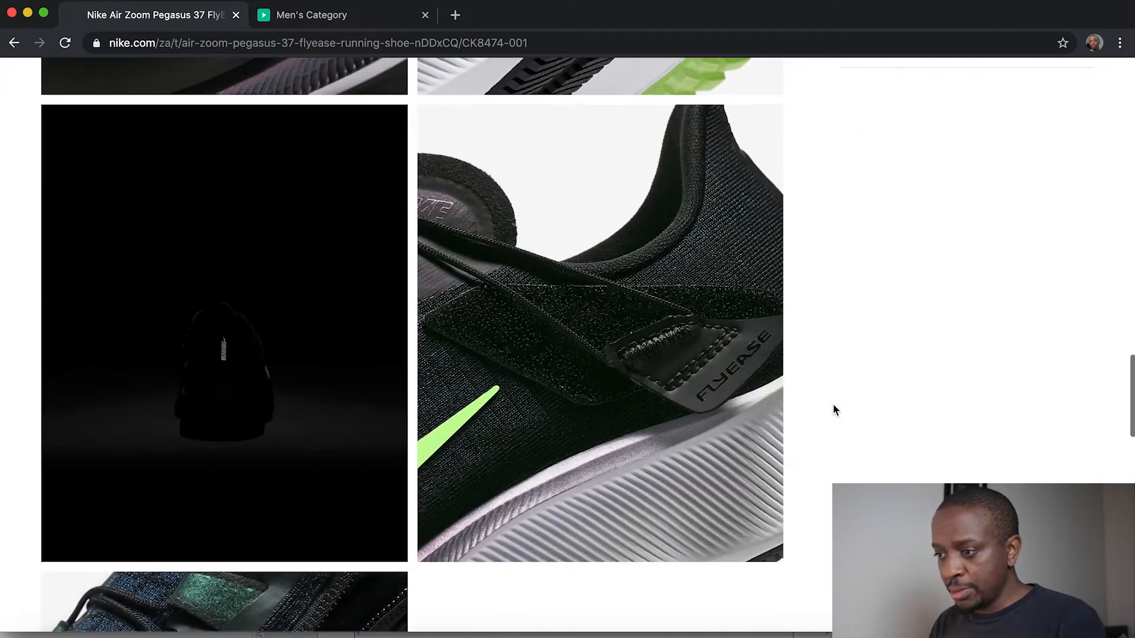
scroll(835, 409, down, 5)
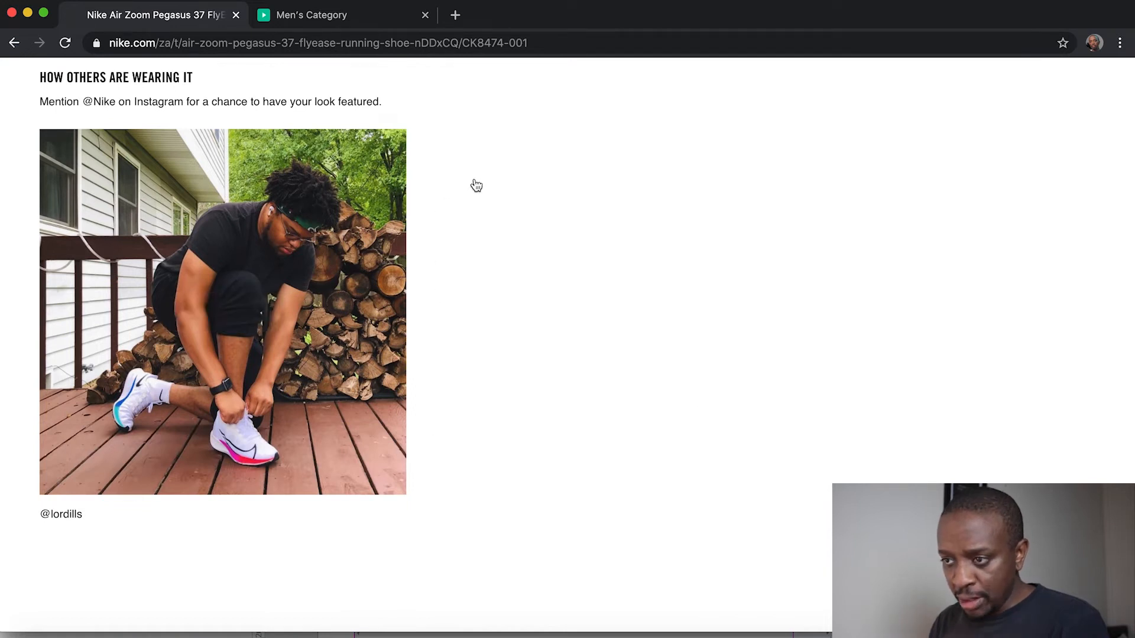
scroll(476, 186, down, 3)
scroll(476, 185, up, 4)
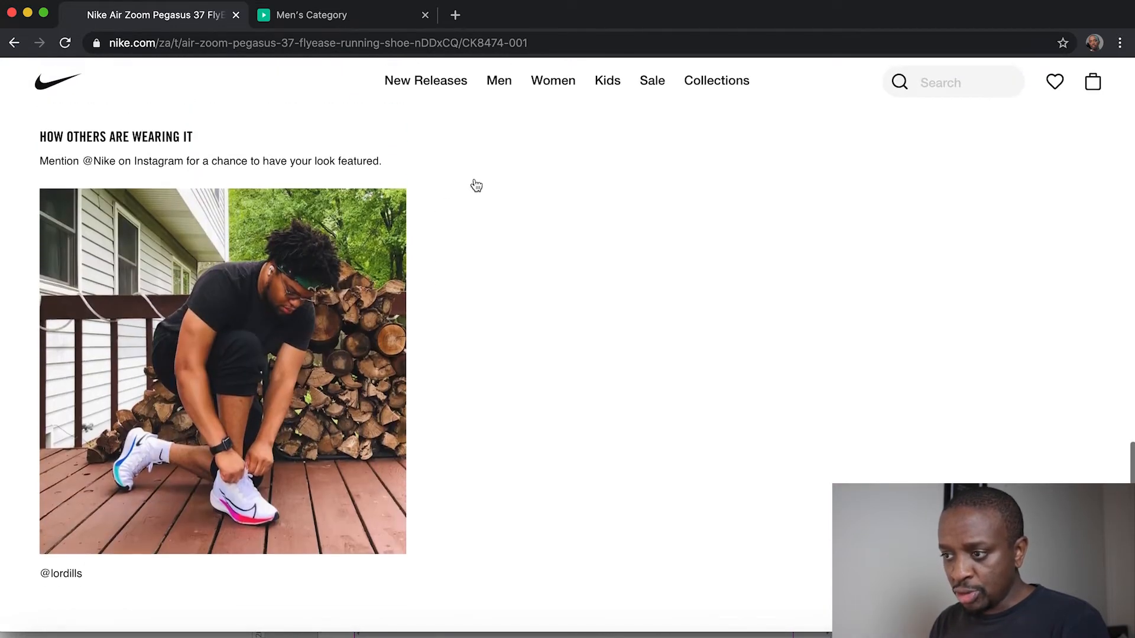
scroll(476, 186, down, 8)
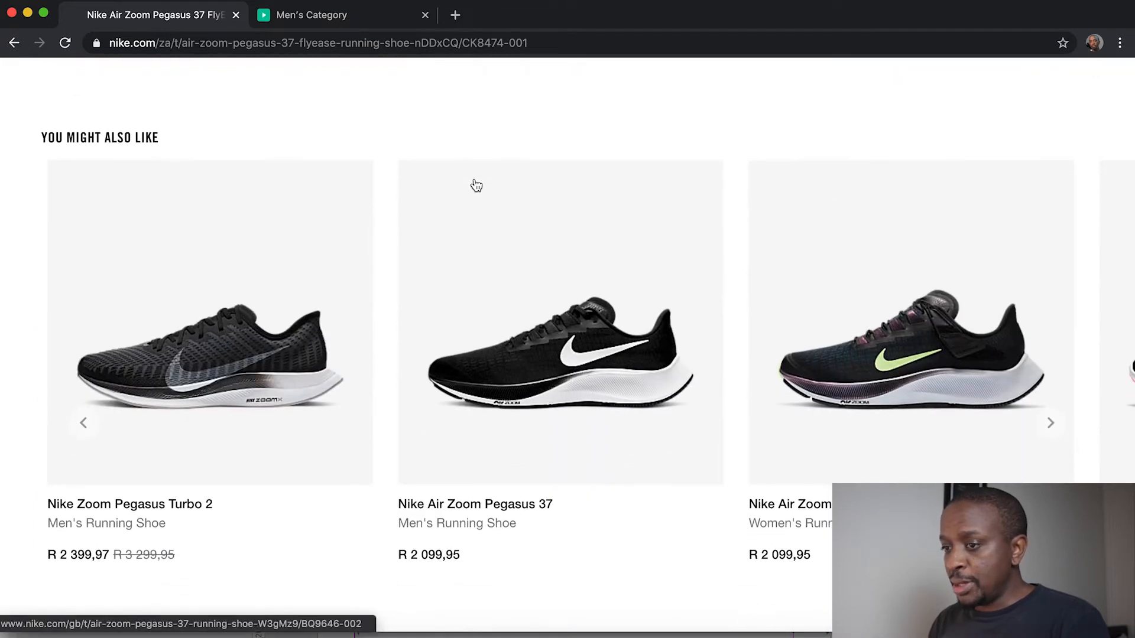
Step: Look over the recommended shoes and the page footer, and return to the beginning of the product page
scroll(766, 293, down, 3)
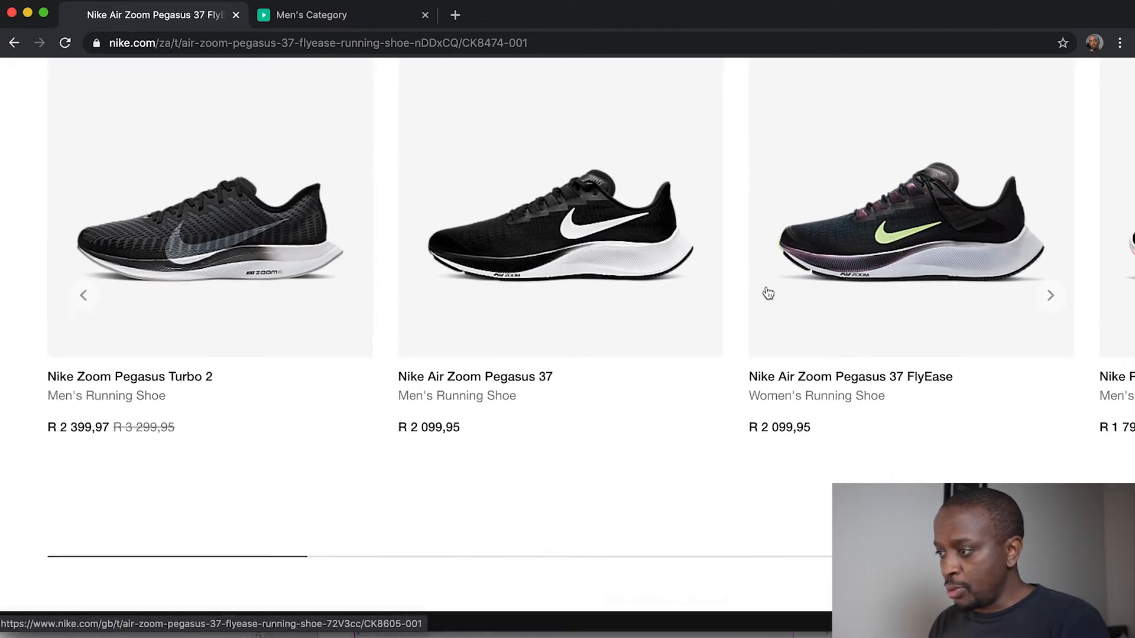
scroll(767, 293, up, 2)
scroll(767, 293, down, 4)
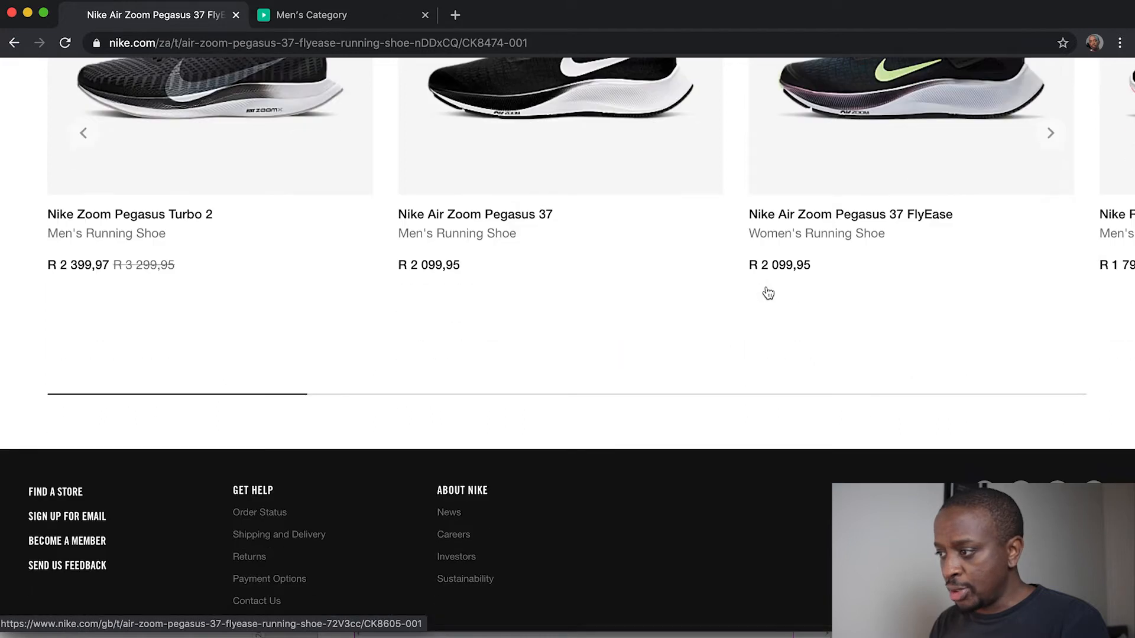
scroll(769, 294, down, 1)
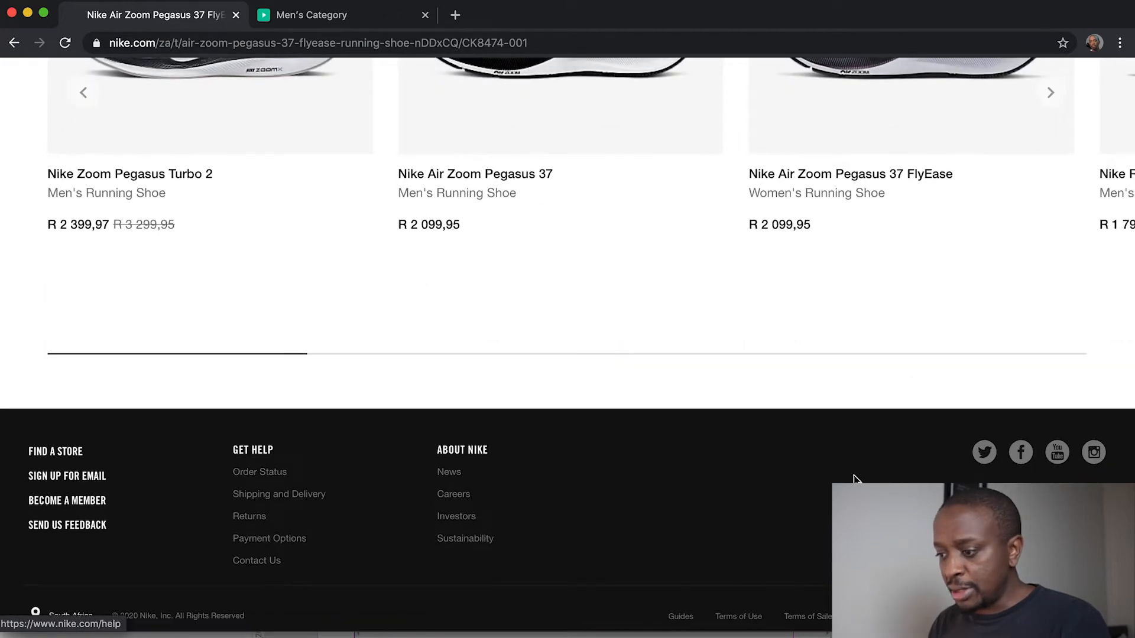
scroll(833, 284, up, 10)
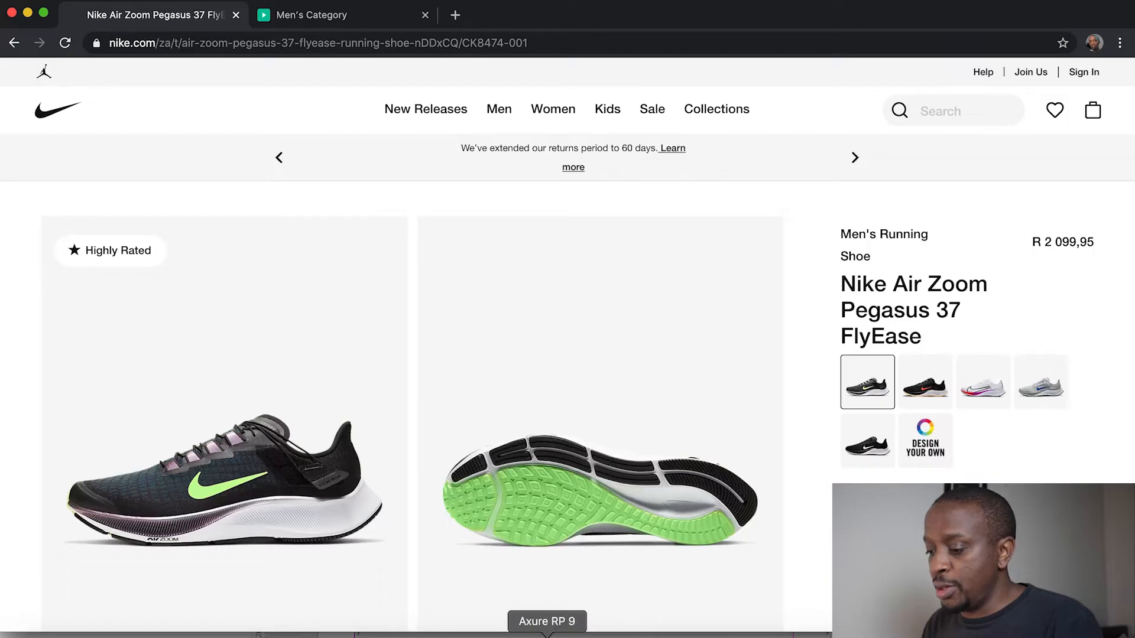
Step: Switch to Axure RP 9 and add a new page named Product Detail
click(547, 636)
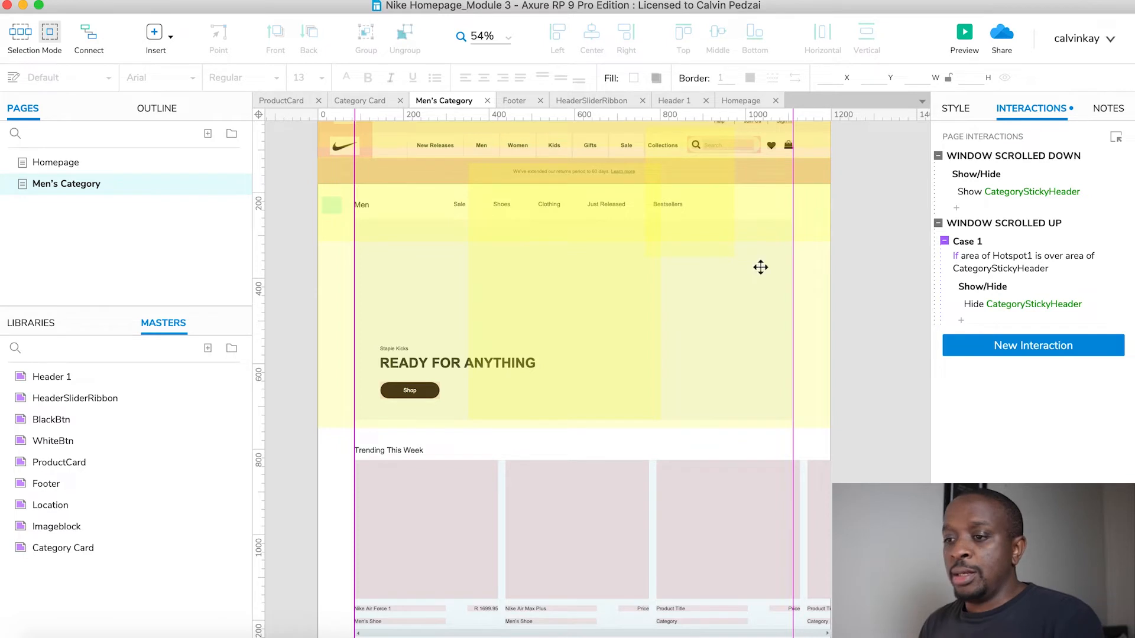
click(207, 135)
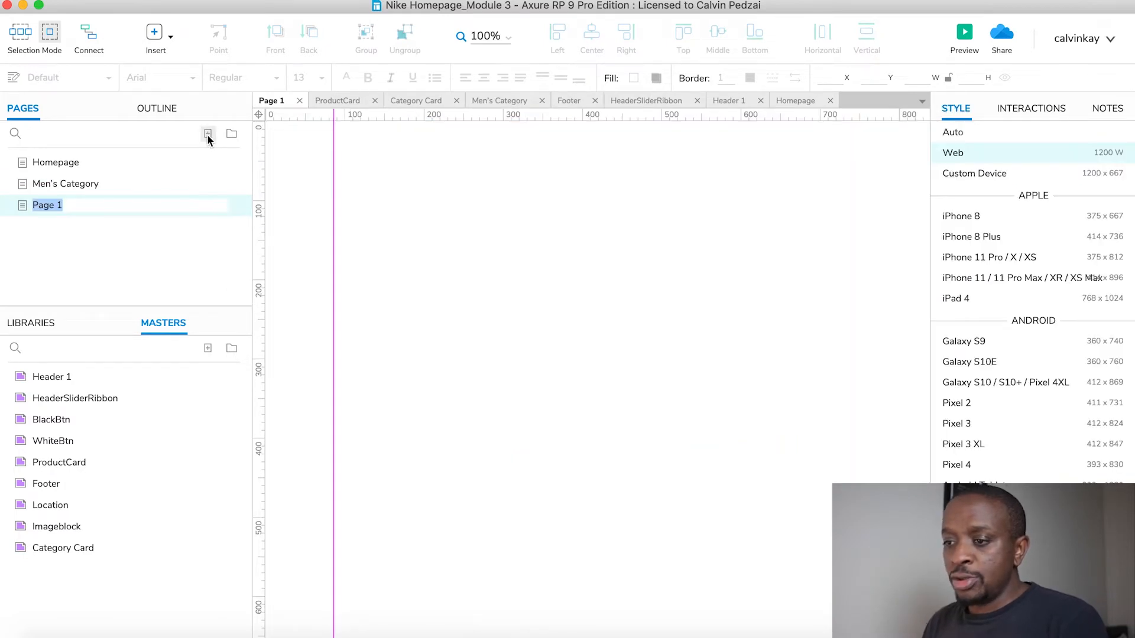
text(Product Detail)
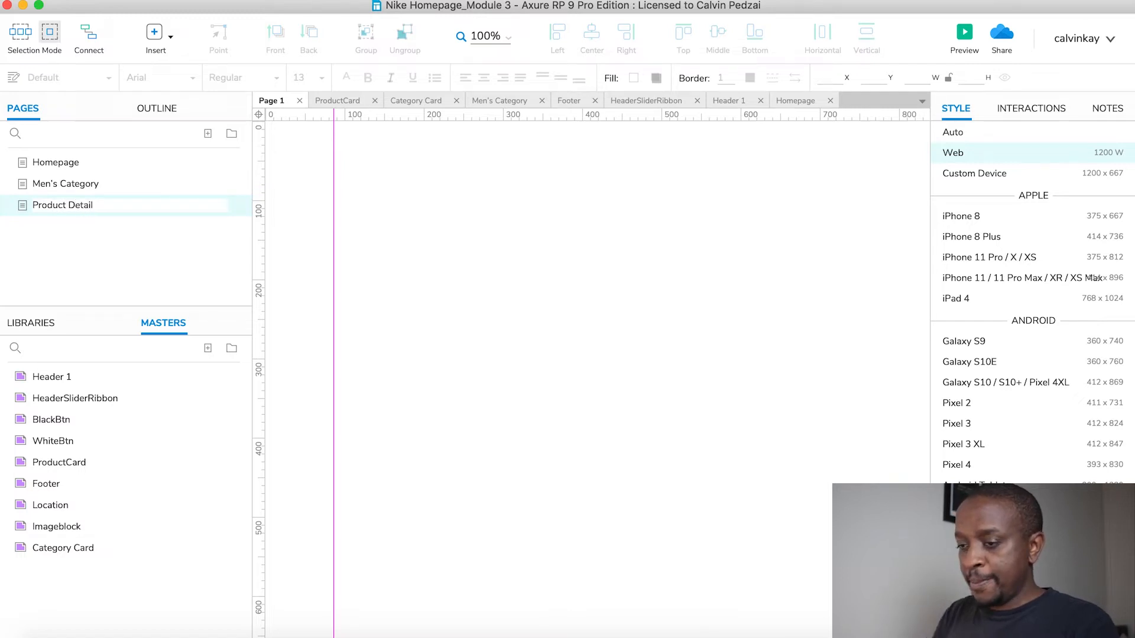
key(Return)
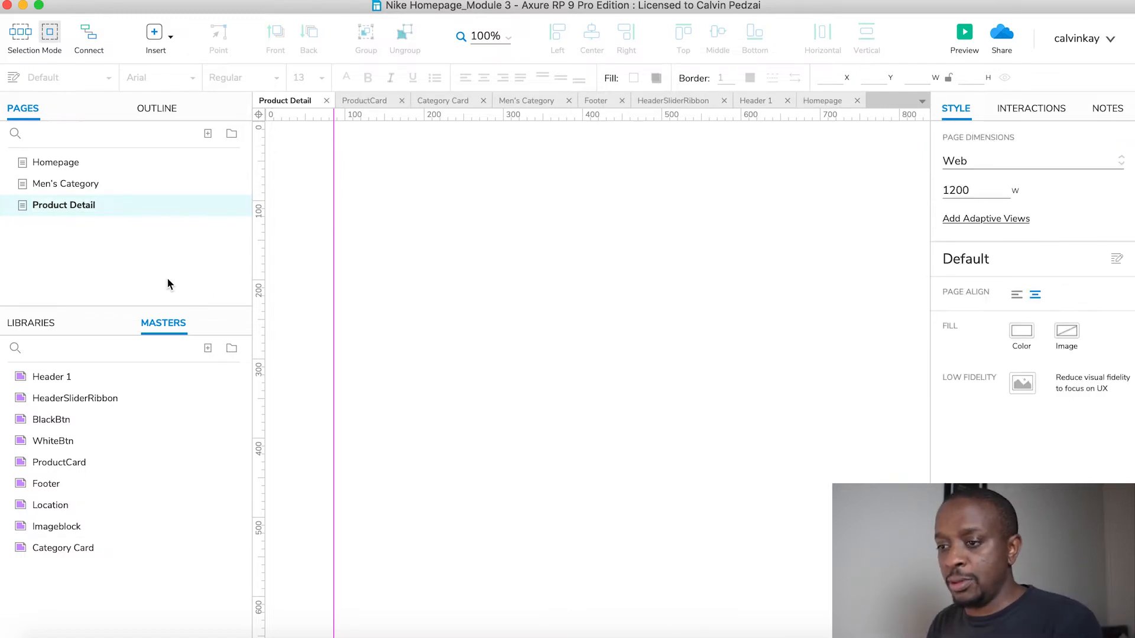
Step: Copy the 1200 x 5941 white background rectangle from the Men's Category page to the Product Detail page at X 0, Y 0
click(54, 184)
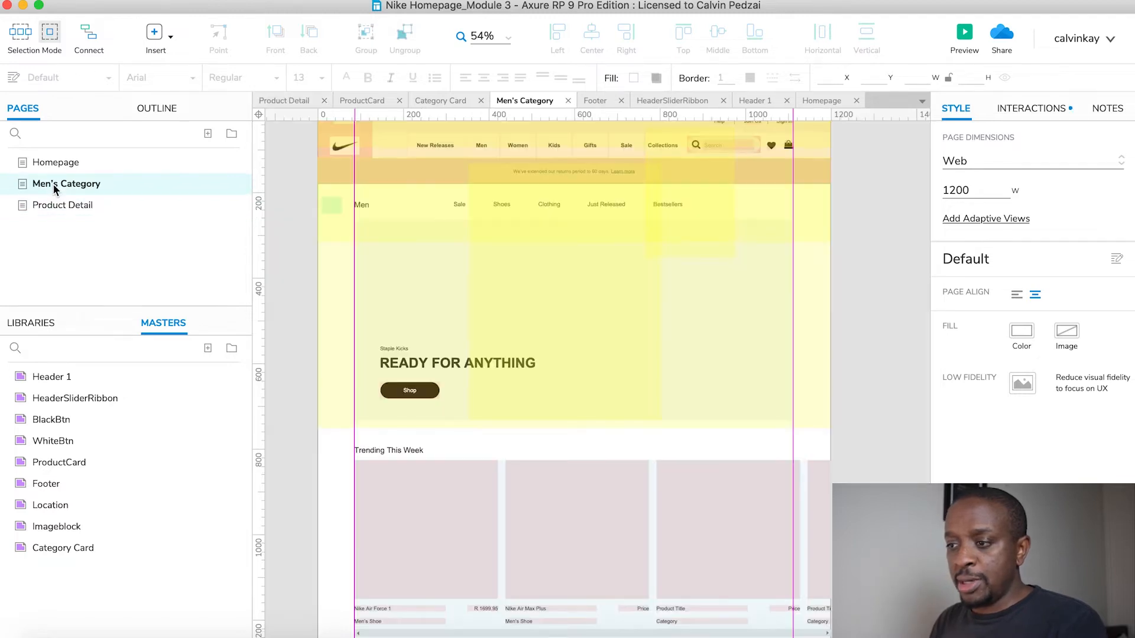
click(325, 534)
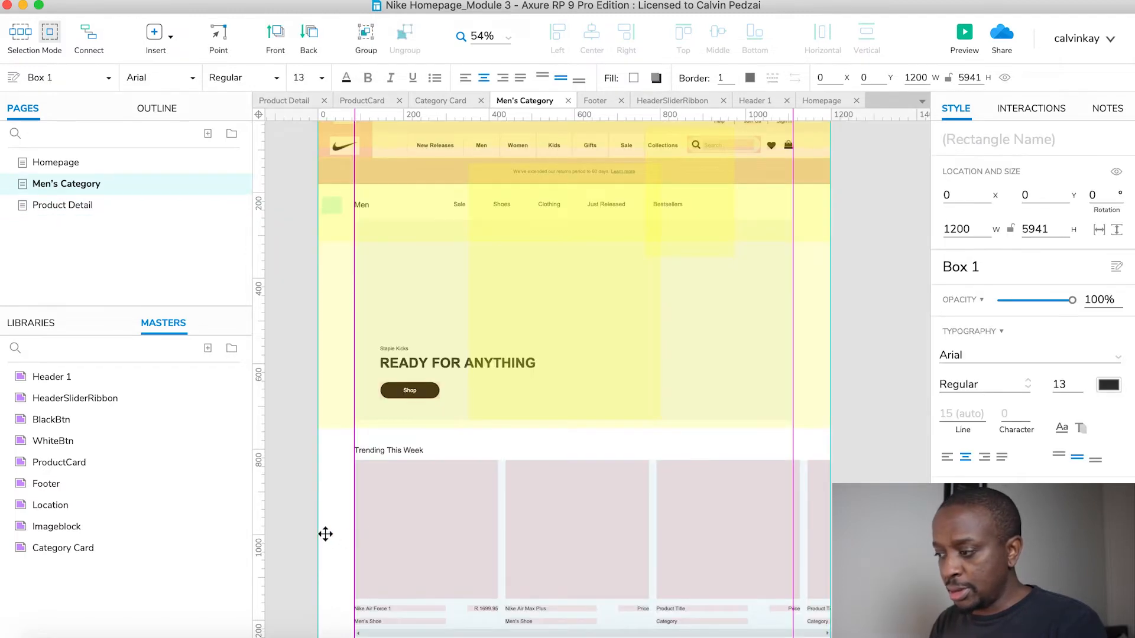
scroll(325, 534, down, 10)
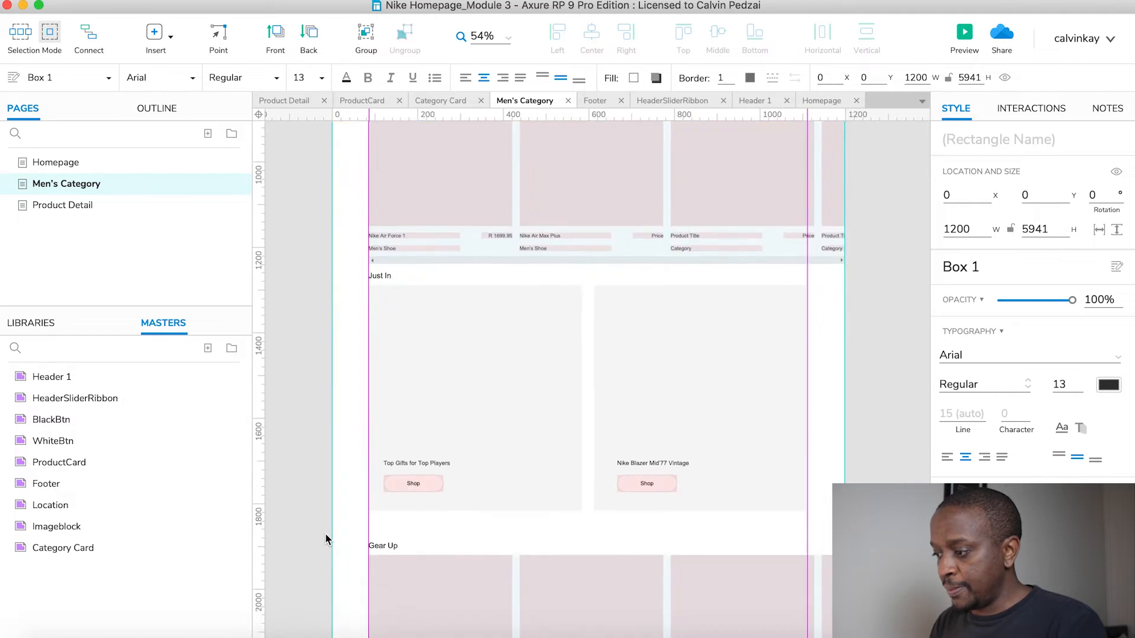
scroll(325, 540, down, 10)
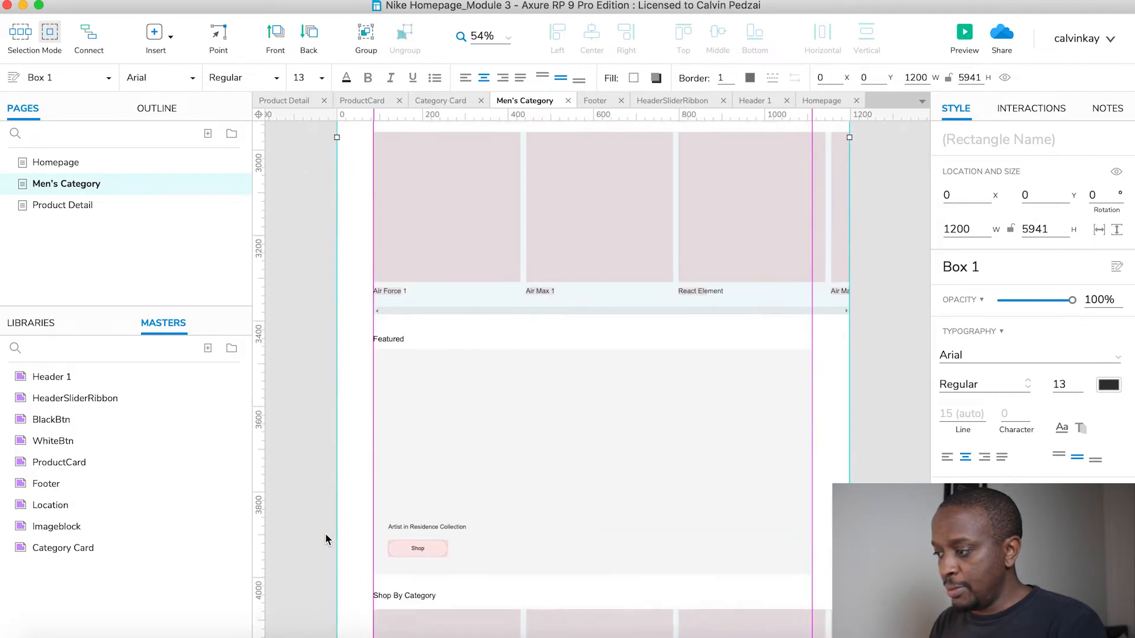
scroll(326, 539, down, 15)
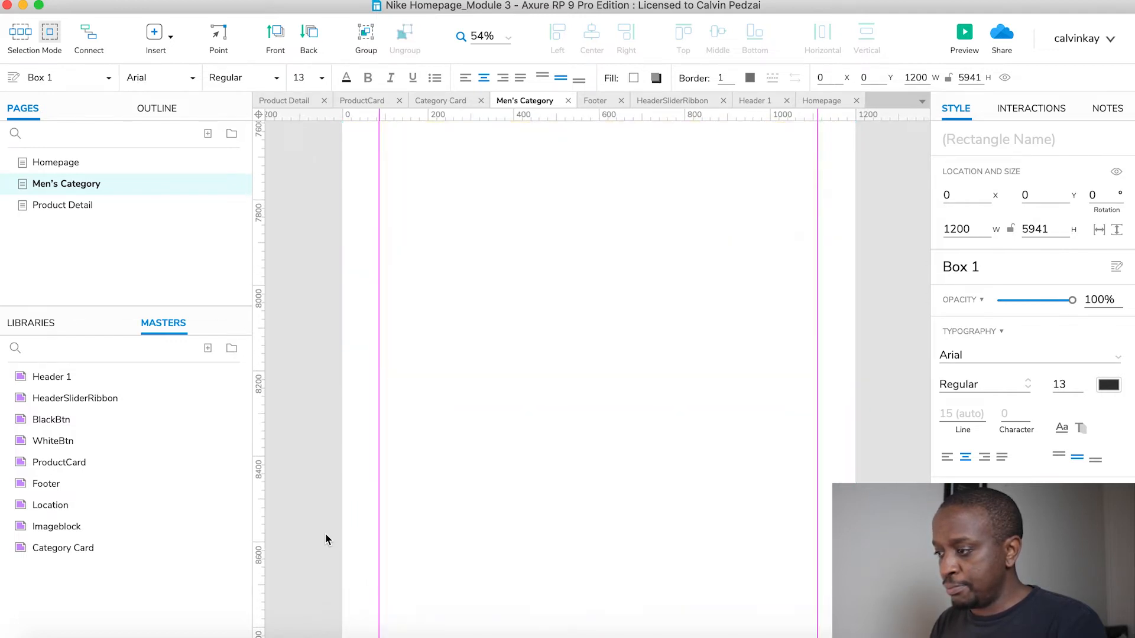
scroll(325, 539, right, 1)
scroll(326, 539, up, 10)
scroll(326, 539, down, 4)
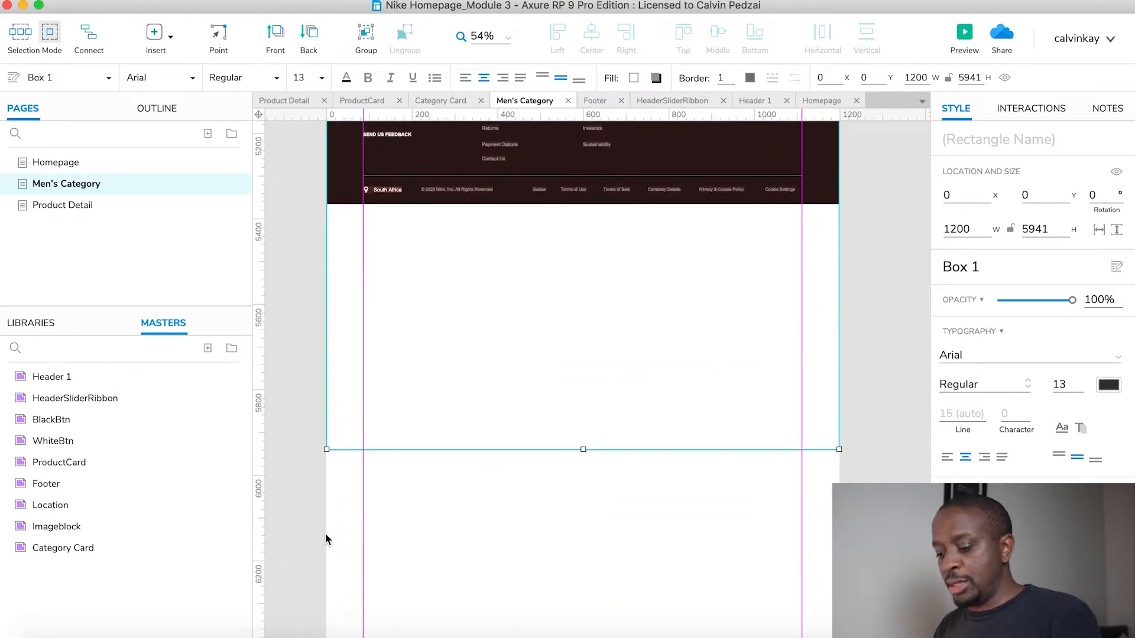
click(69, 203)
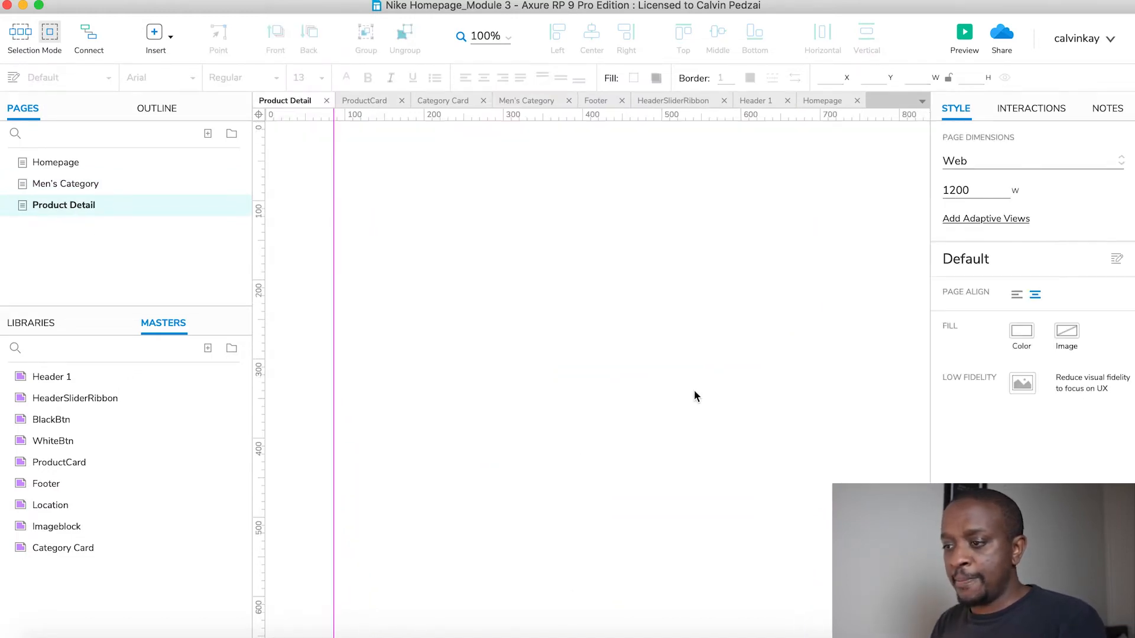
click(666, 450)
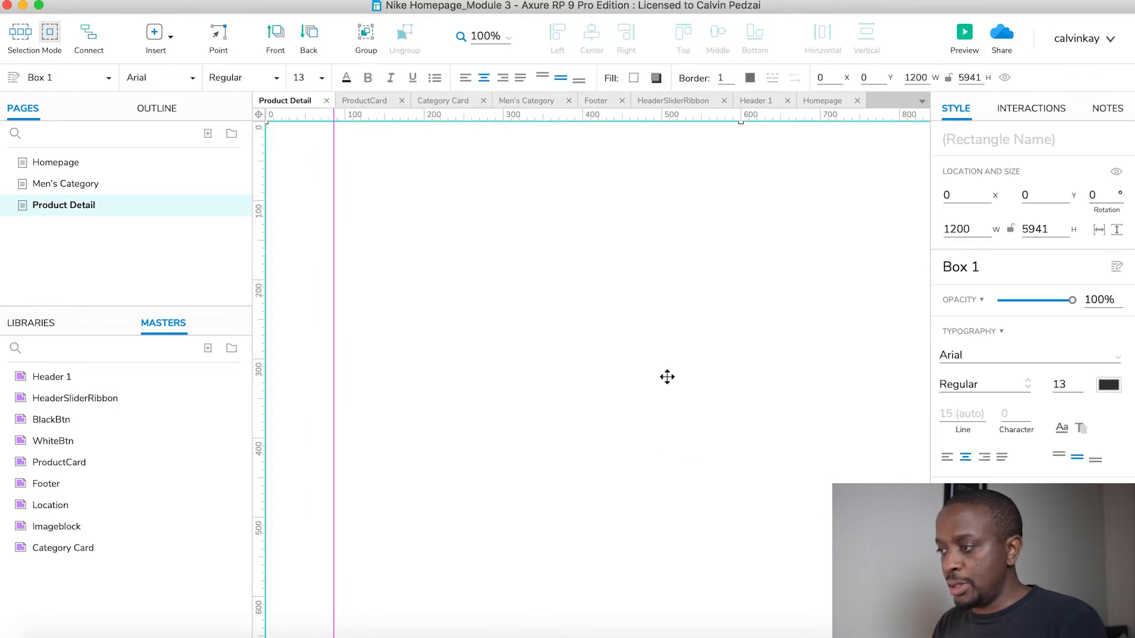
scroll(666, 377, down, 5)
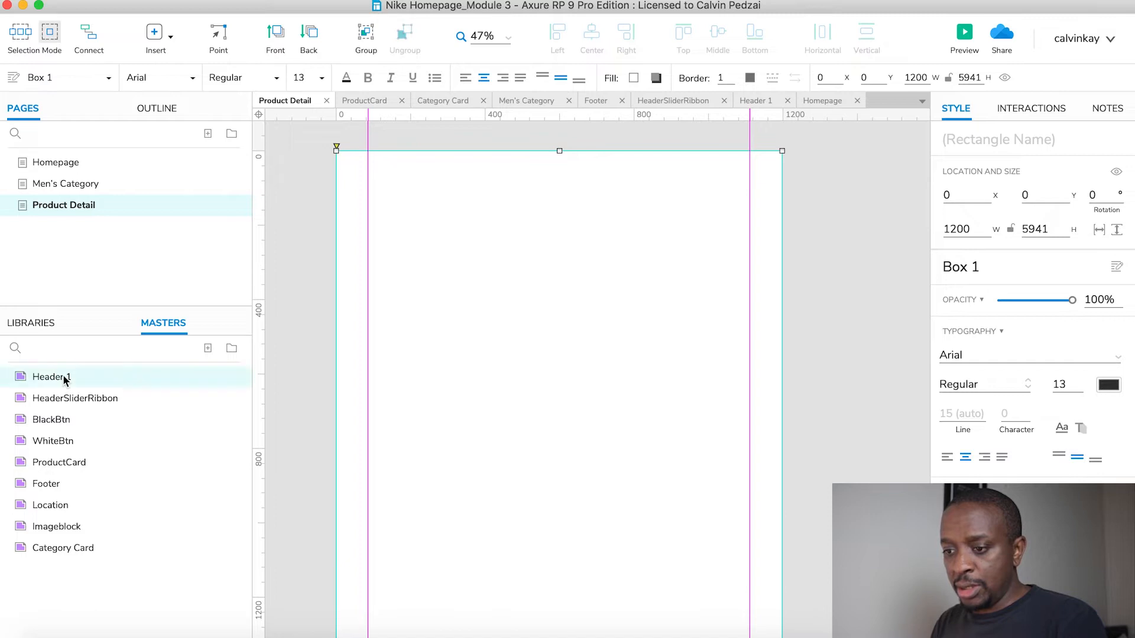
Step: Place the Header 1 master on the Product Detail page at X 0, Y 0
double_click(42, 378)
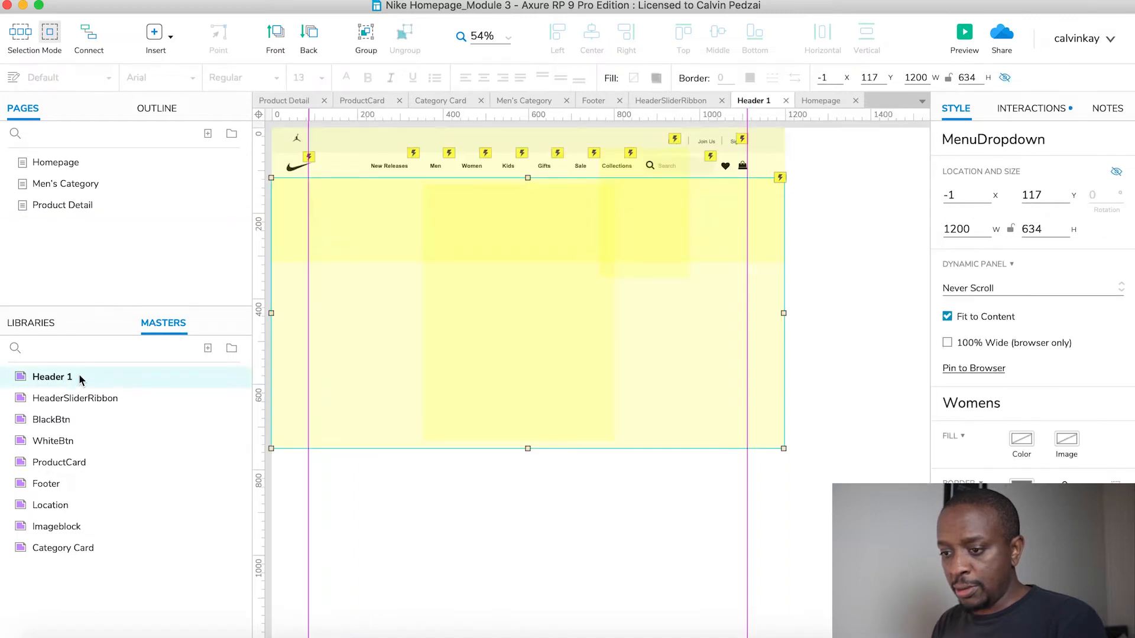
double_click(37, 206)
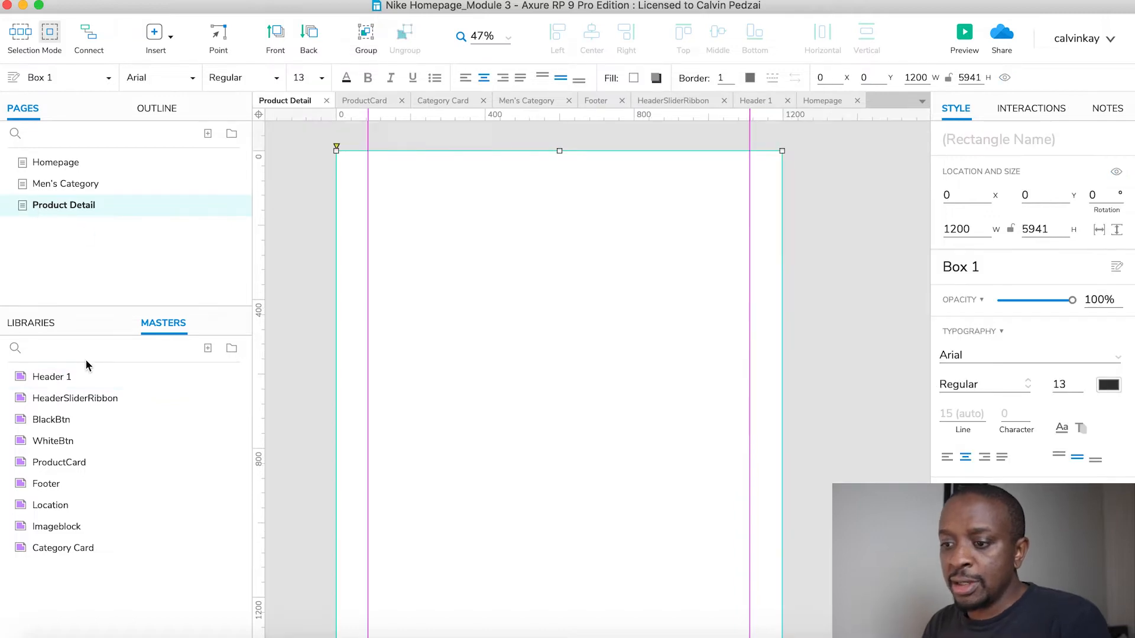
drag(62, 382, 339, 162)
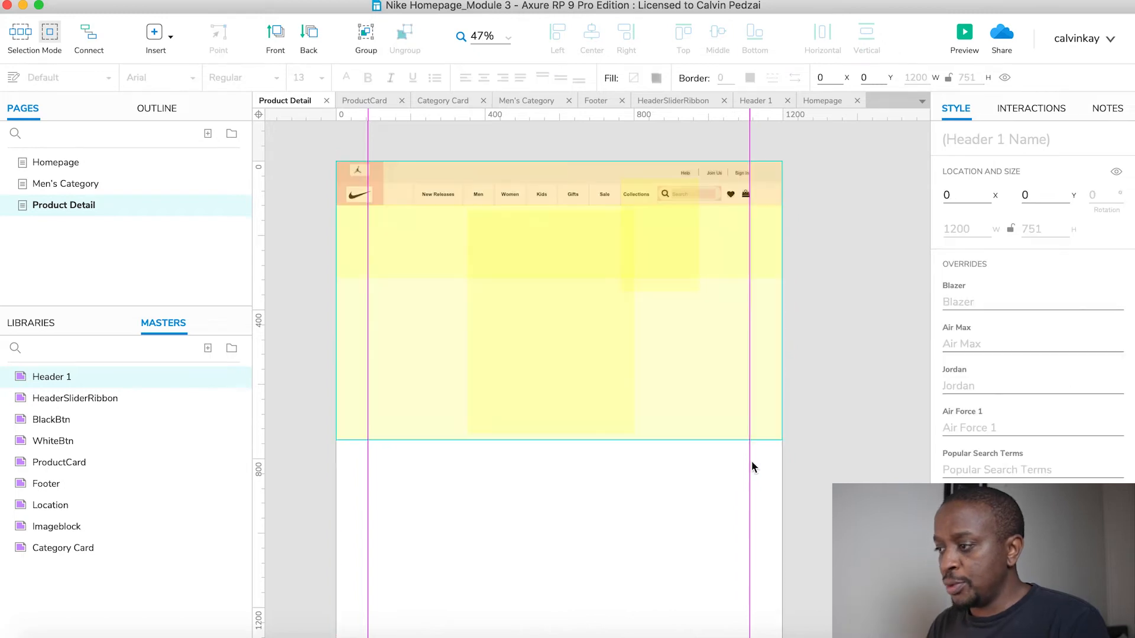
click(860, 257)
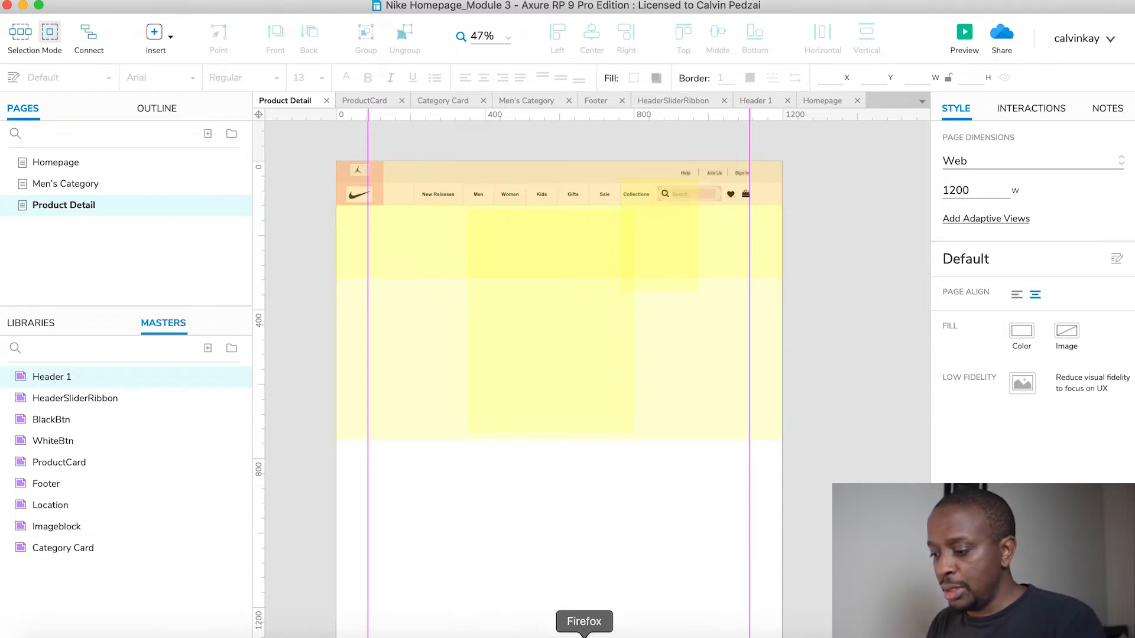
Step: Copy the grey "Top Gifts for Top Players" box from Men's Category to Product Detail, placing it beneath the header at X 86, Y 751
click(512, 635)
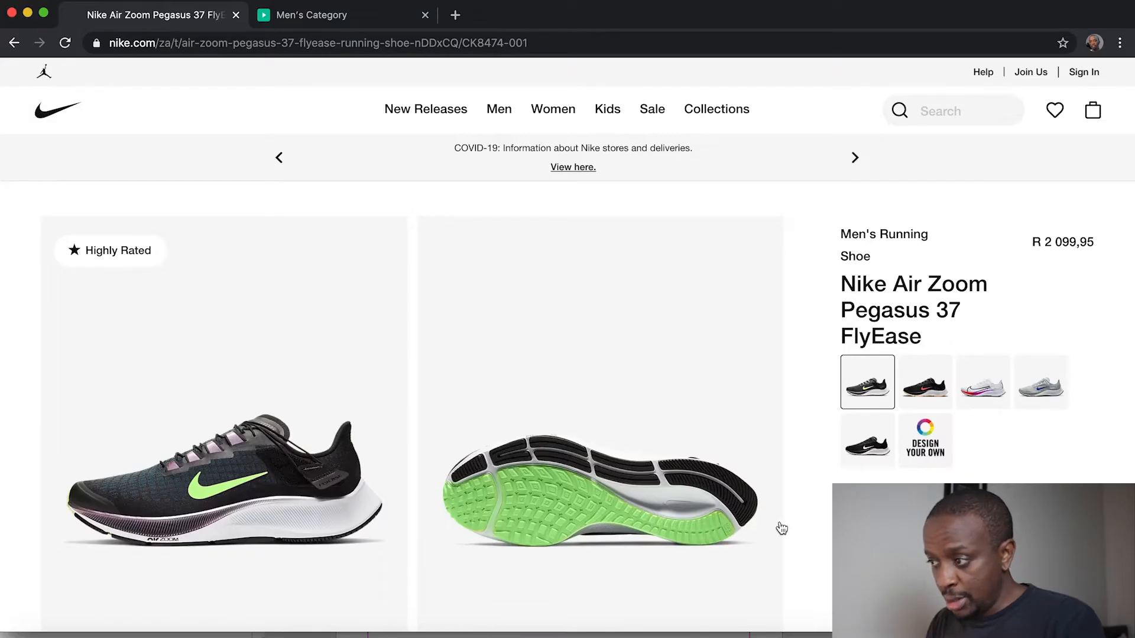
scroll(817, 478, down, 3)
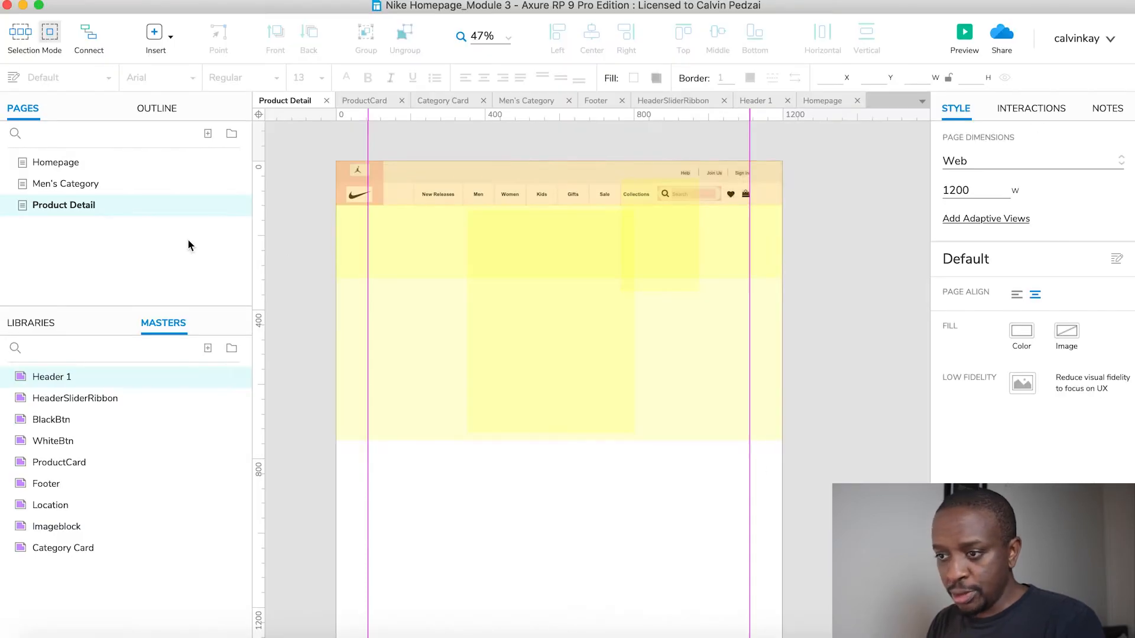
double_click(64, 183)
scroll(641, 460, down, 12)
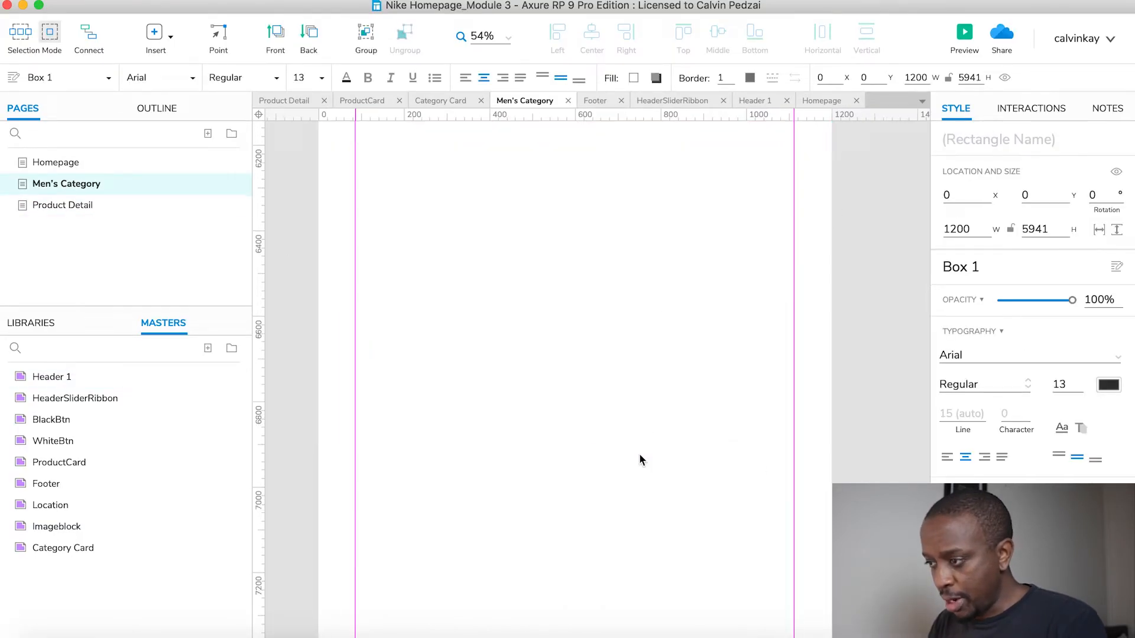
scroll(640, 460, up, 20)
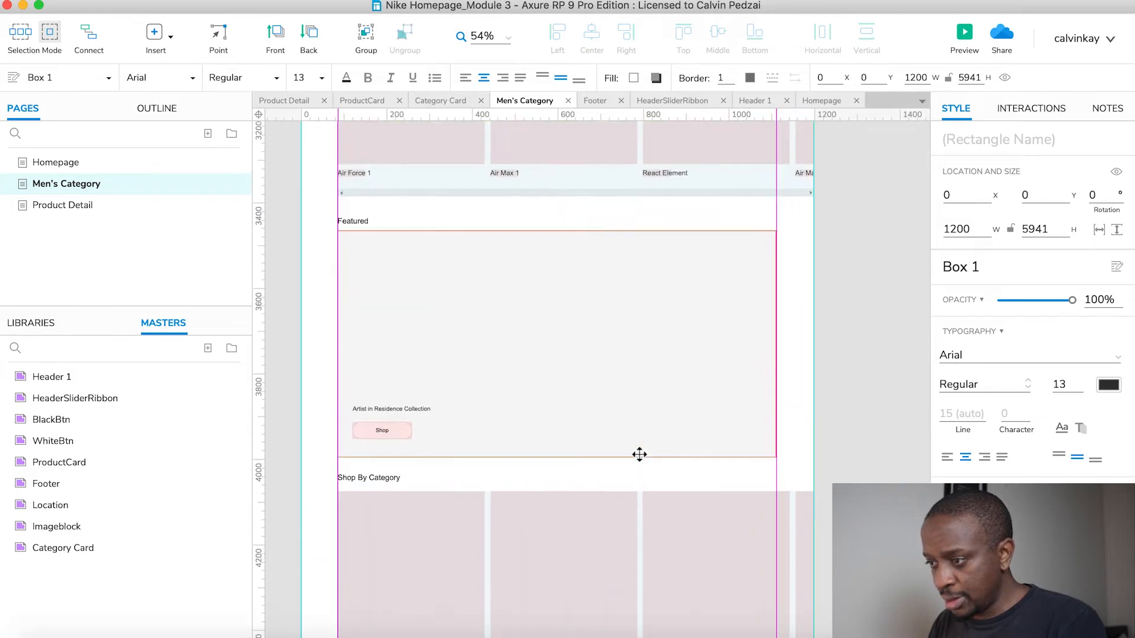
scroll(640, 454, up, 15)
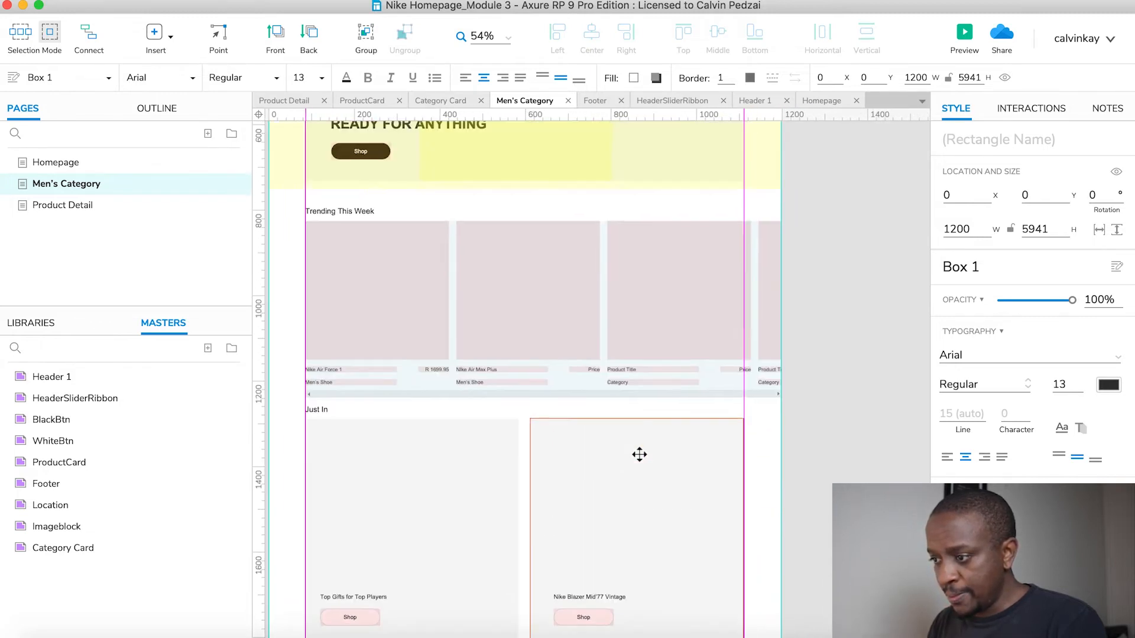
scroll(640, 454, up, 3)
scroll(639, 454, down, 5)
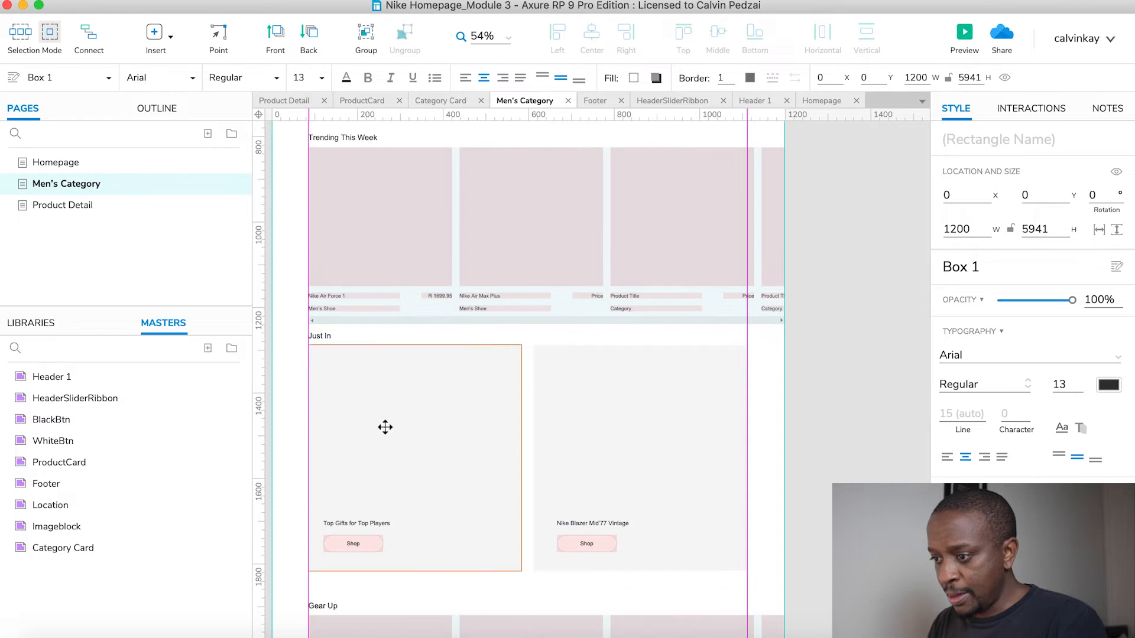
click(484, 412)
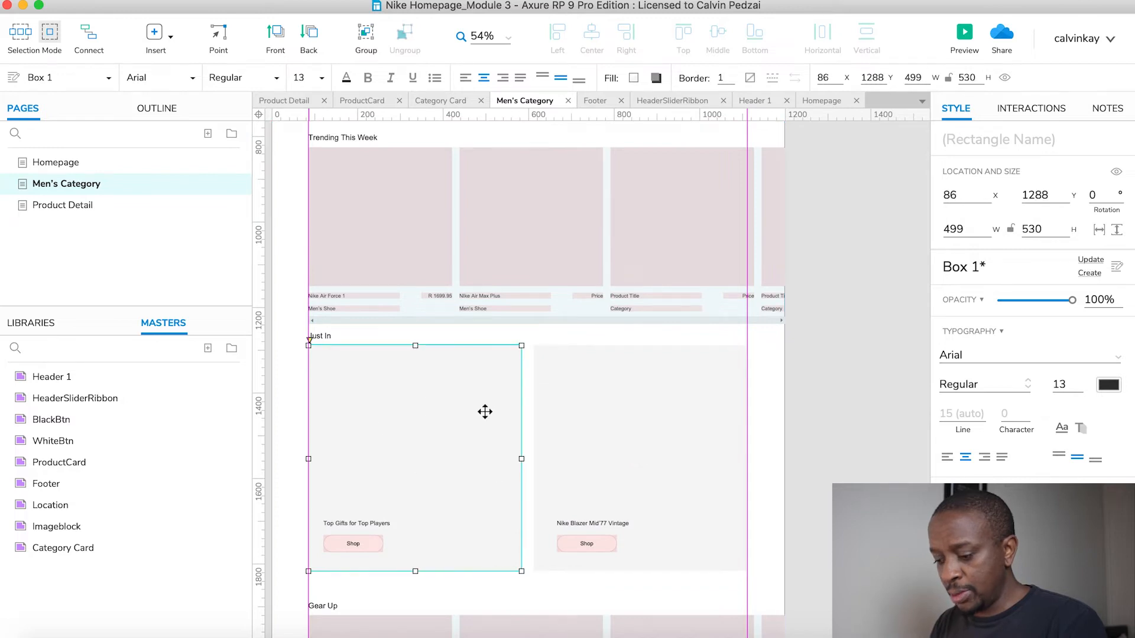
click(55, 205)
key(cmd+v)
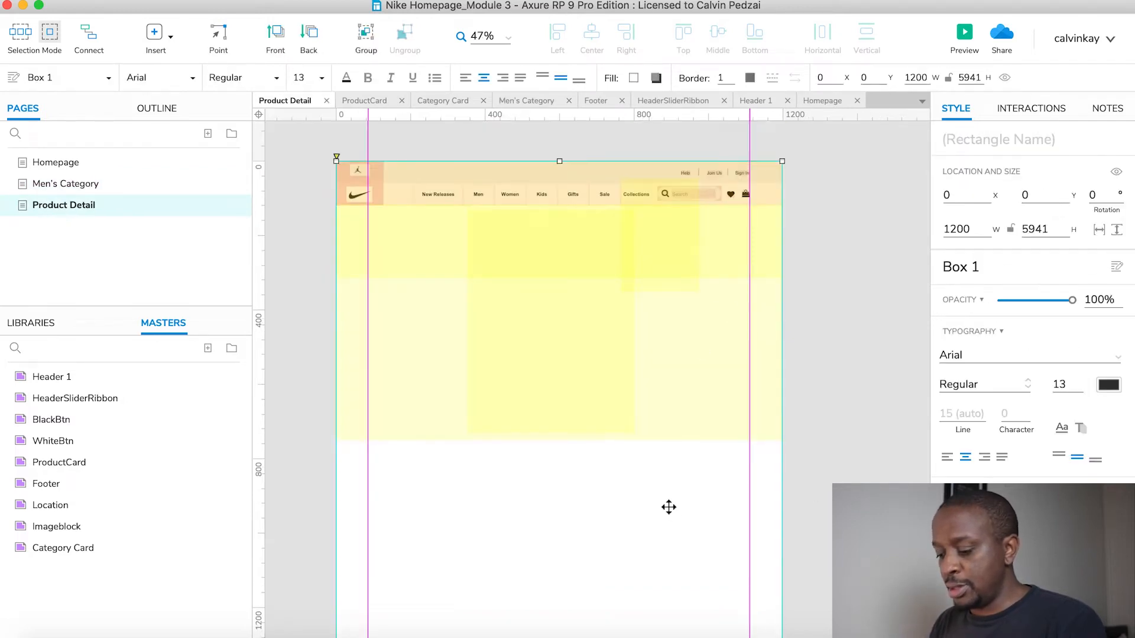
scroll(669, 506, down, 5)
drag(486, 487, 488, 285)
Step: Compare with Nike's image grid and duplicate the grey box twice alongside the original, making a row of three at Y 751
key(super+Tab)
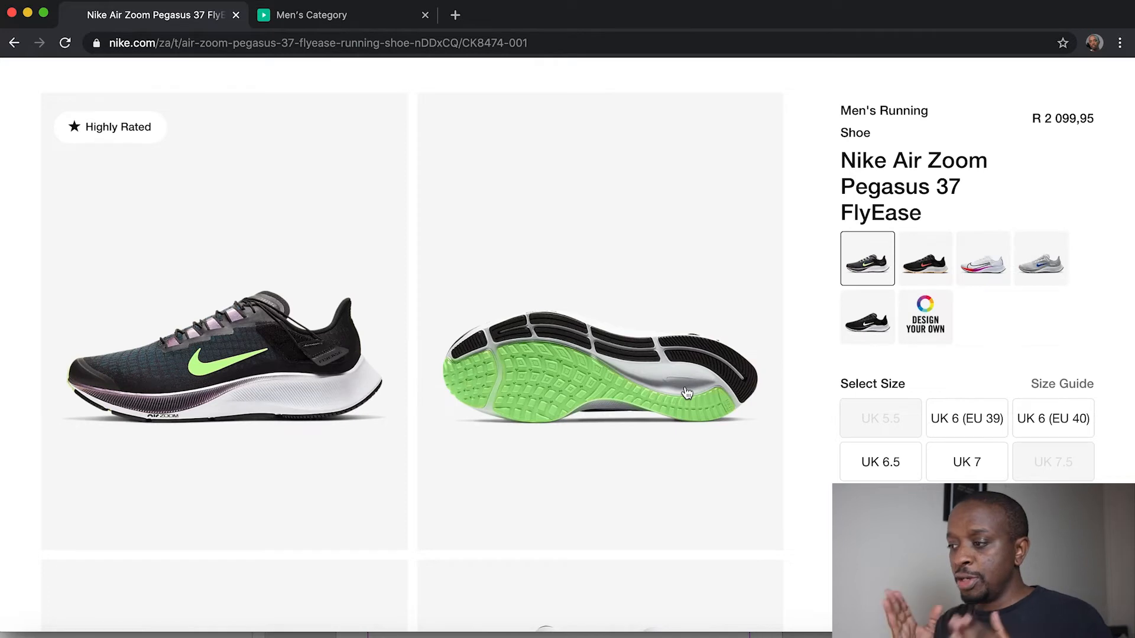
key(super+Tab)
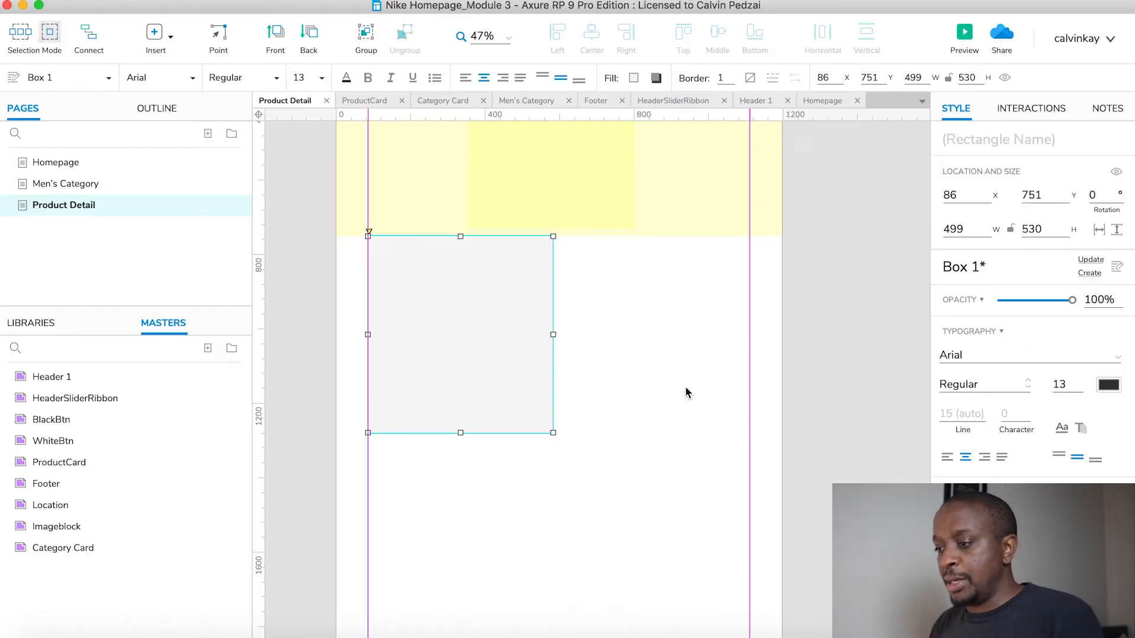
drag(468, 347, 824, 349)
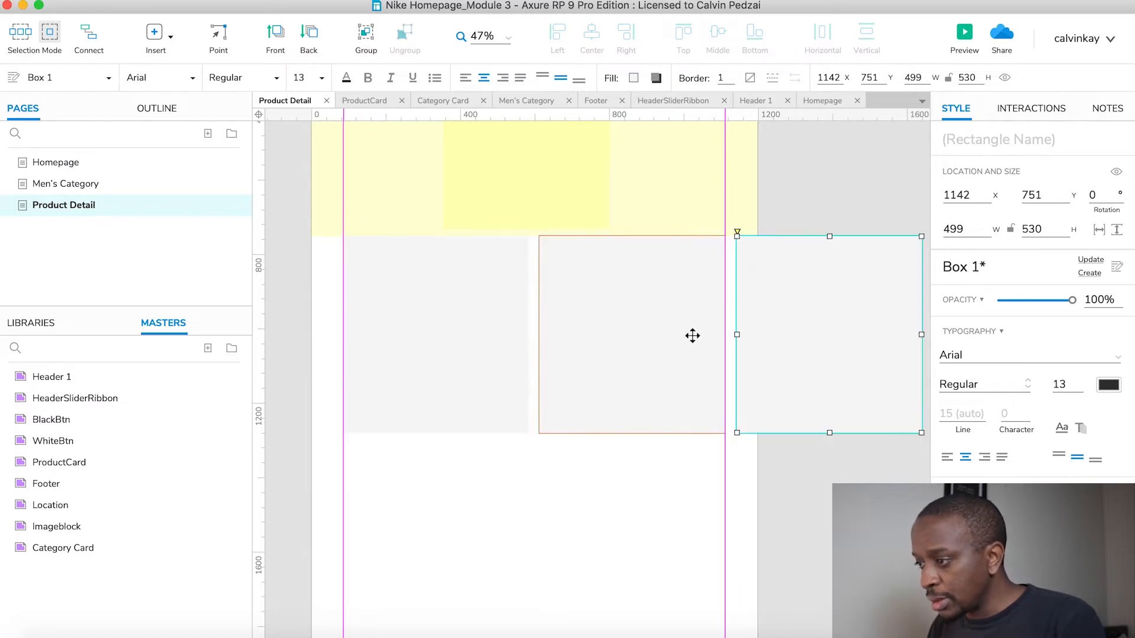
Step: Resize the three grey boxes together to 357 wide each, so the row ends at the page's right edge
shift+click(686, 335)
shift+click(463, 341)
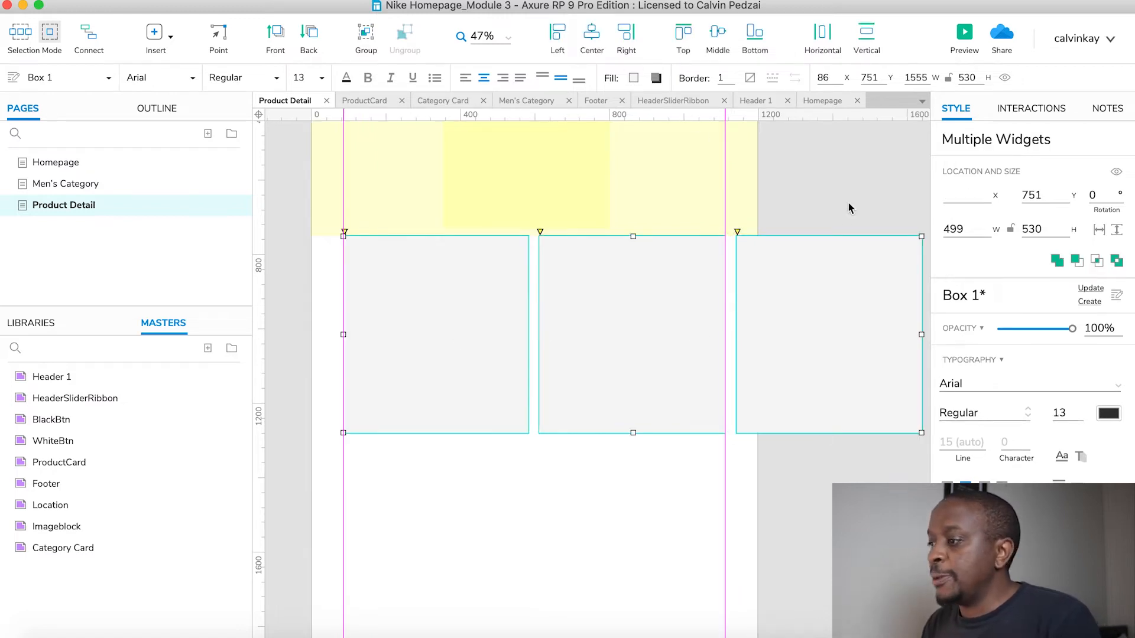
drag(921, 335, 757, 332)
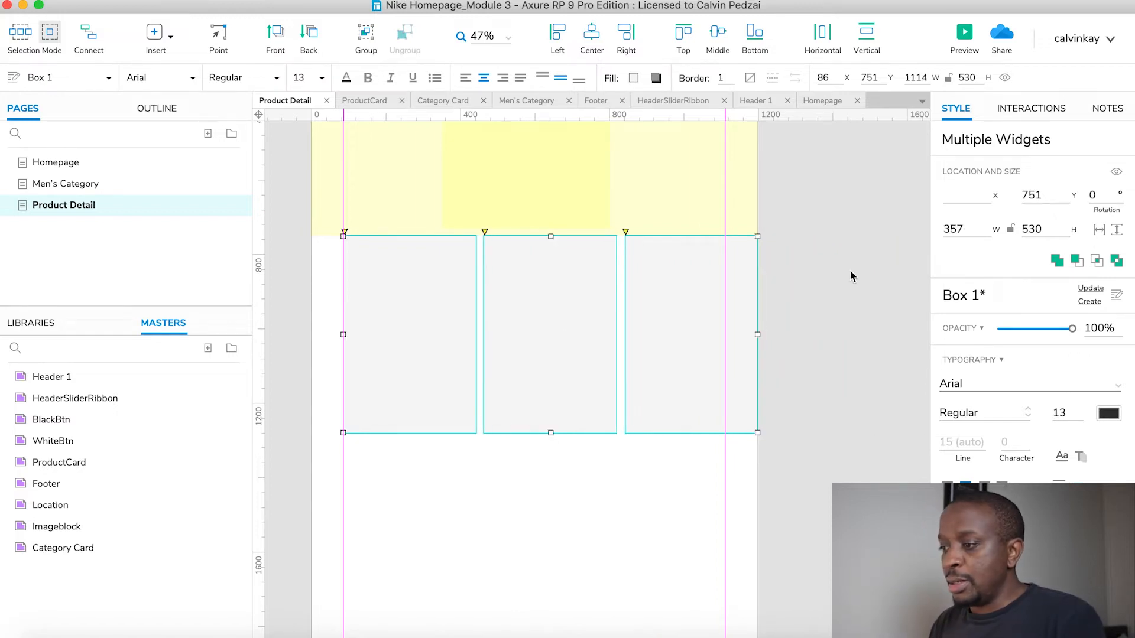
click(850, 271)
click(741, 349)
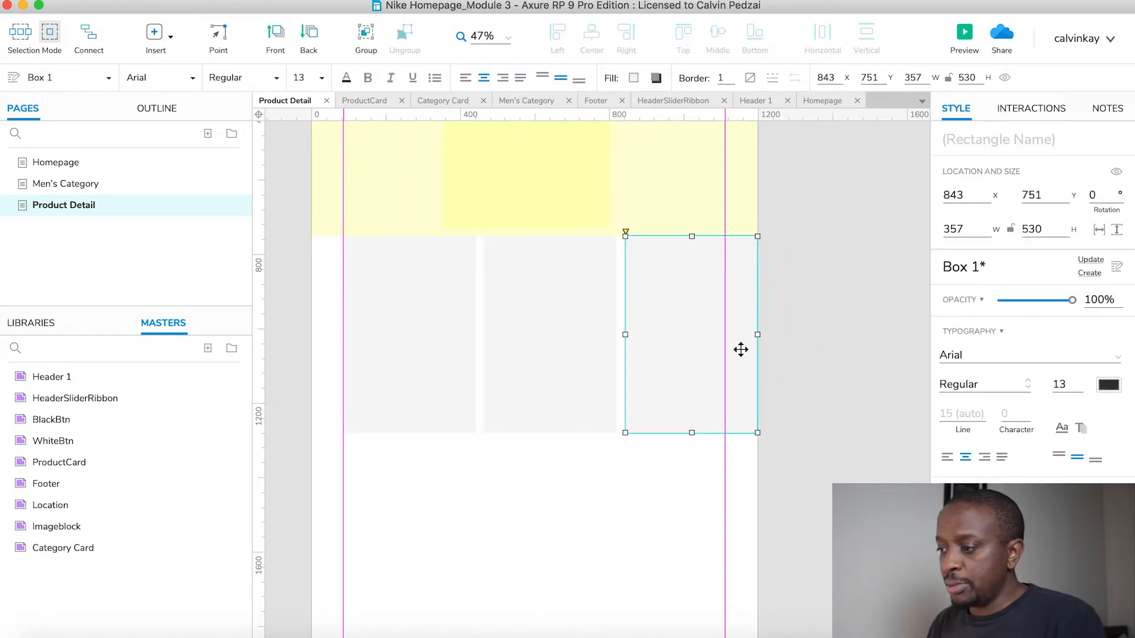
Step: Delete the third grey box and reduce the height of the two remaining boxes together
key(Delete)
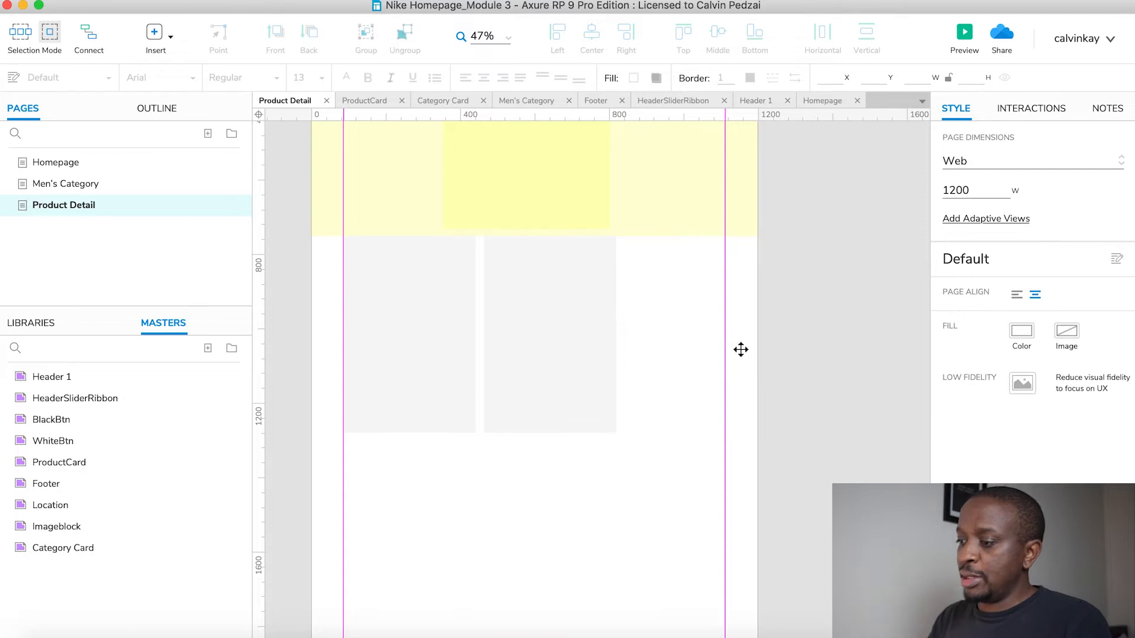
click(510, 417)
shift+click(428, 405)
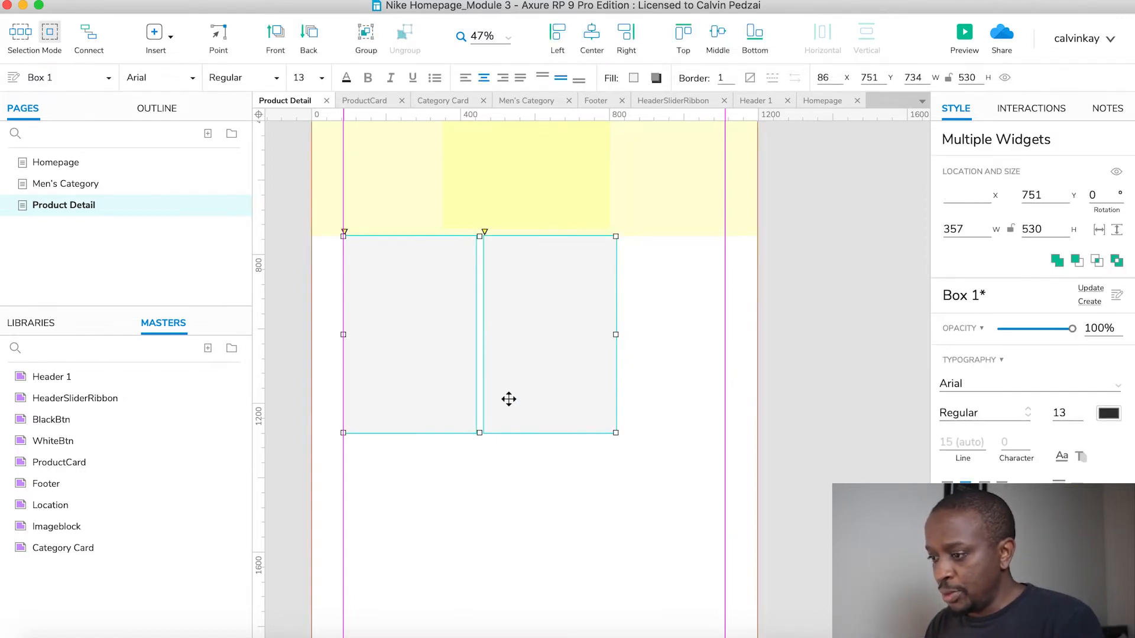
drag(479, 433, 479, 396)
click(850, 383)
Step: Compare with Nike's product images and resize both grey boxes together to 340 wide and 408 high
key(super+Tab)
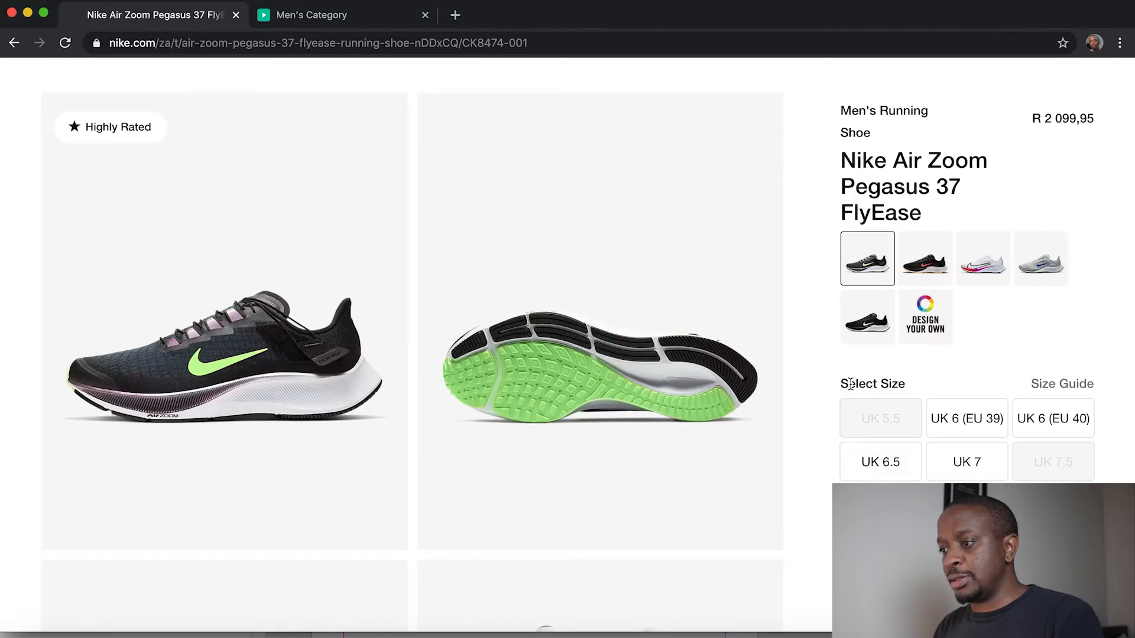
key(super+Tab)
scroll(719, 349, up, 5)
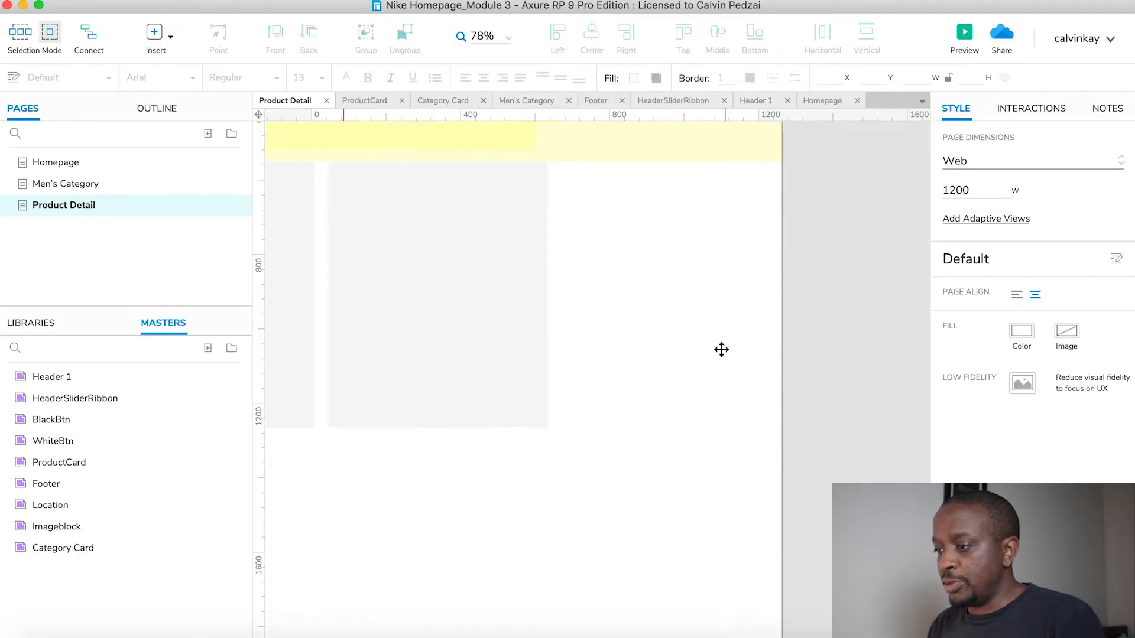
scroll(721, 350, left, 1)
scroll(721, 349, right, 2)
scroll(721, 350, left, 2)
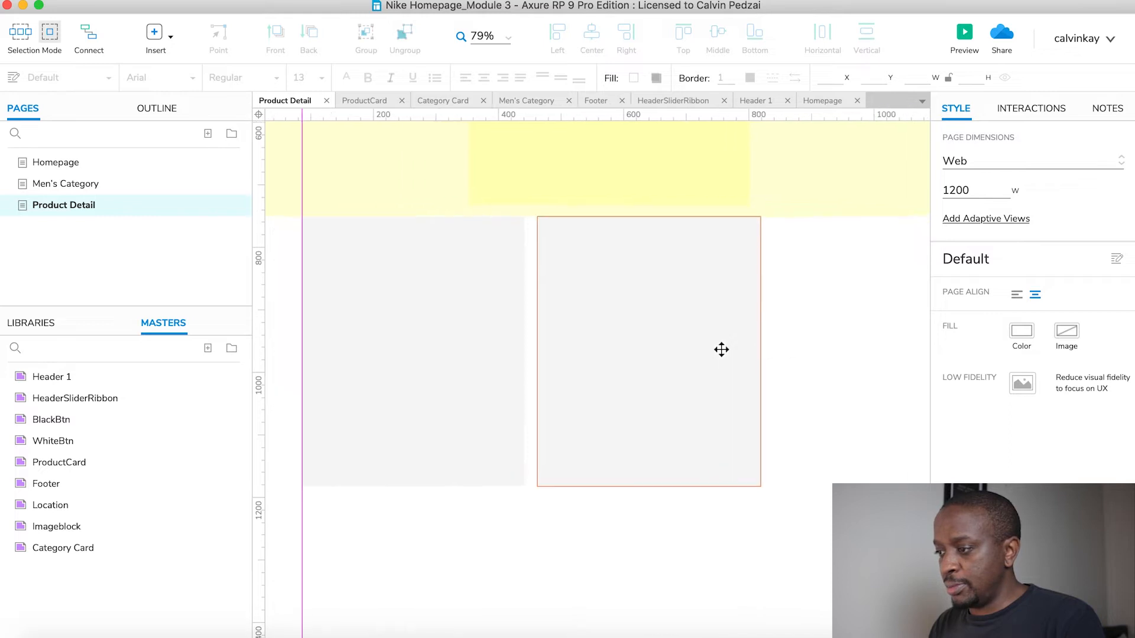
scroll(721, 350, right, 1)
scroll(712, 362, down, 2)
scroll(698, 390, left, 2)
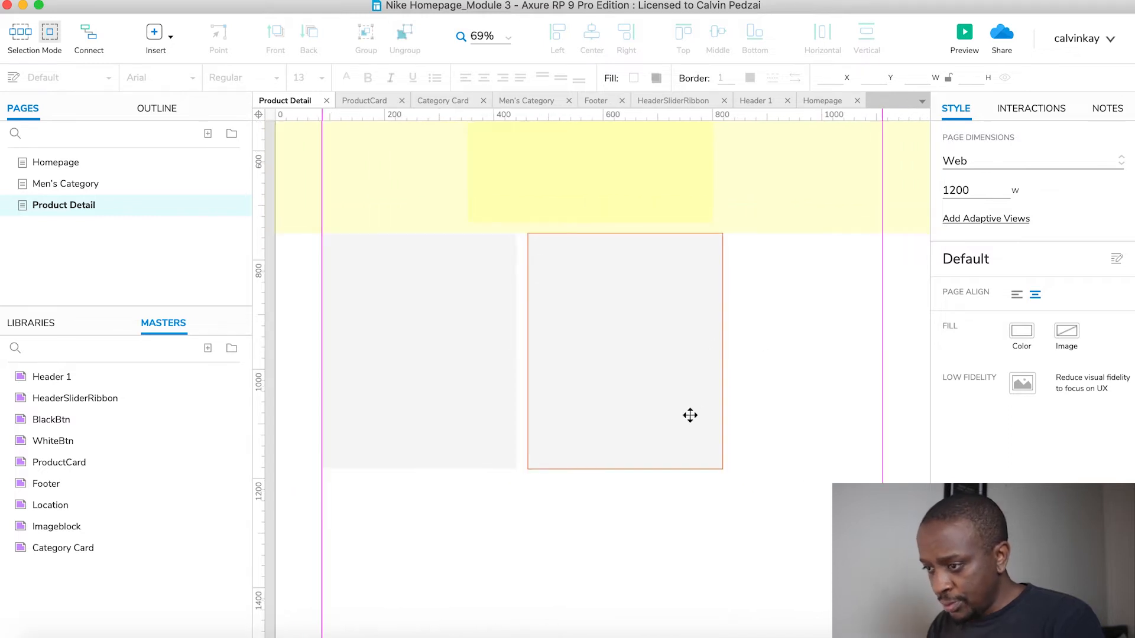
click(690, 415)
shift+click(499, 397)
drag(723, 469, 702, 455)
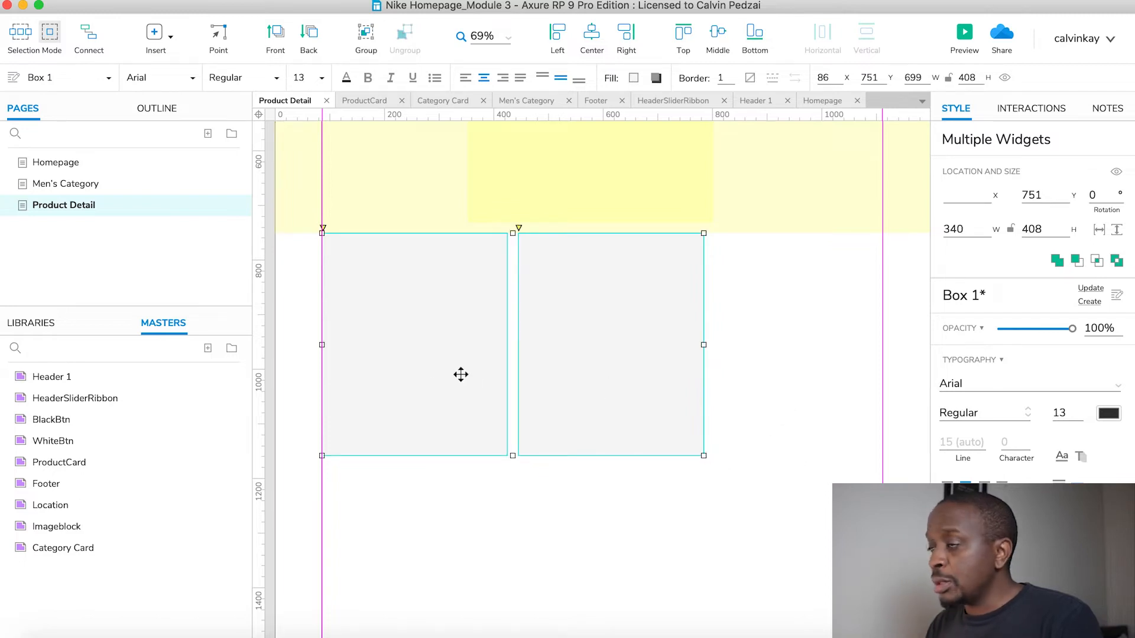
click(757, 395)
Step: Set the first grey box's width to 326 and its height to 403
click(473, 357)
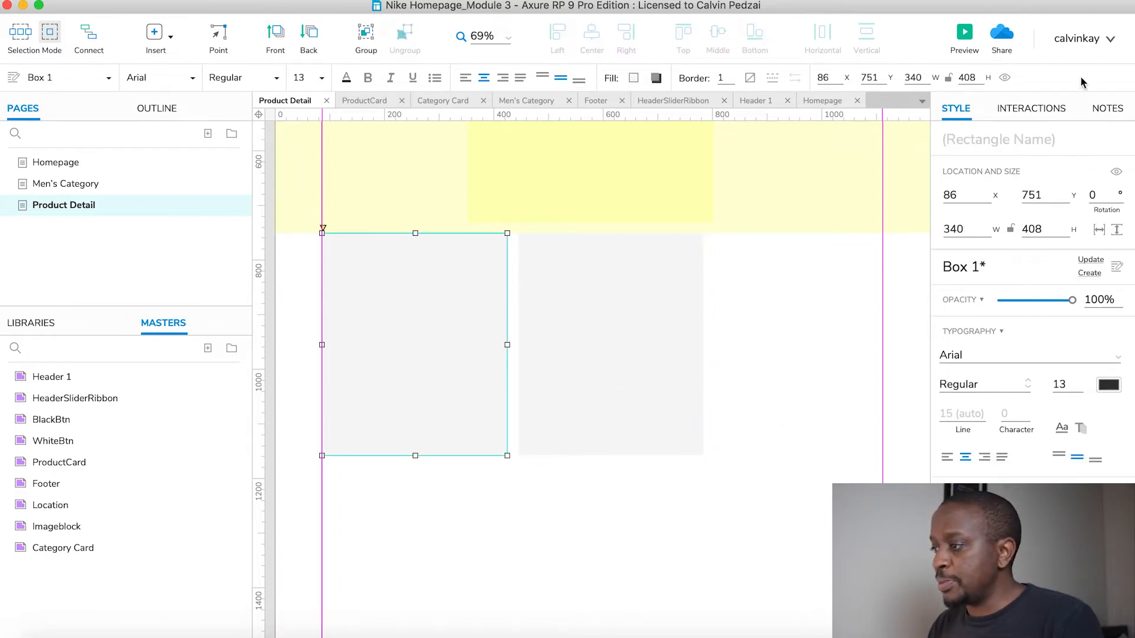
double_click(927, 74)
double_click(919, 76)
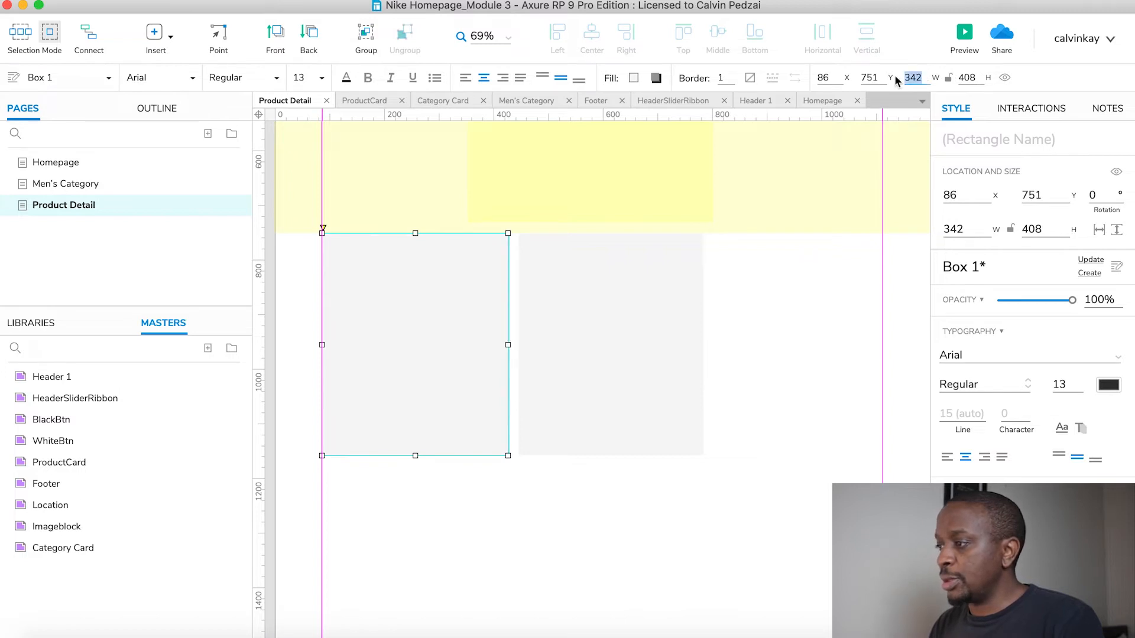
text(326)
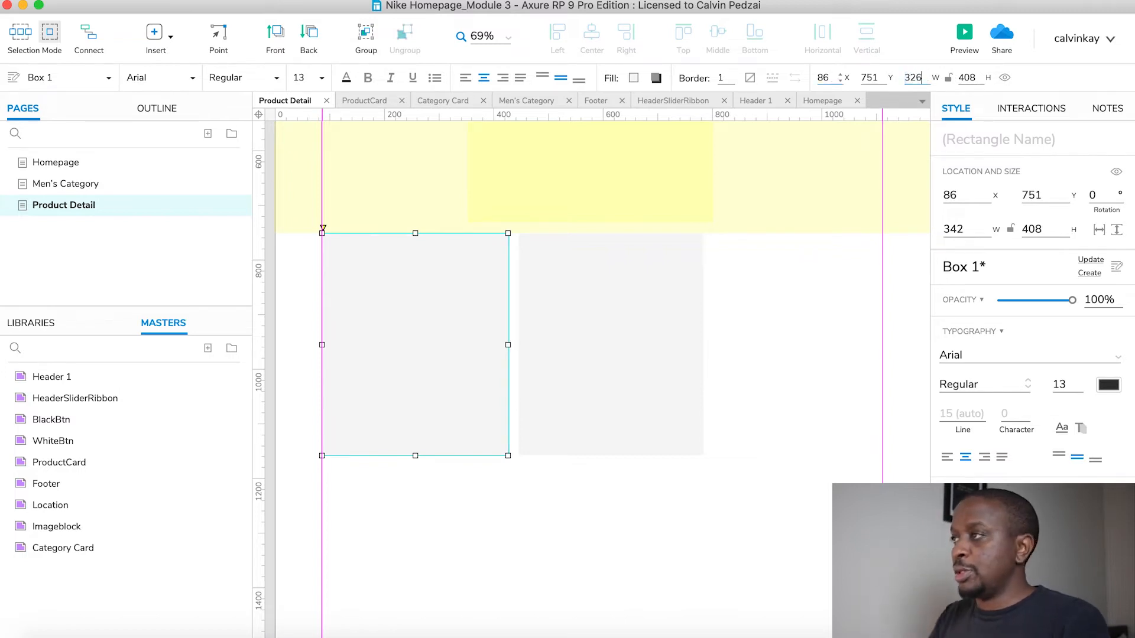
key(Return)
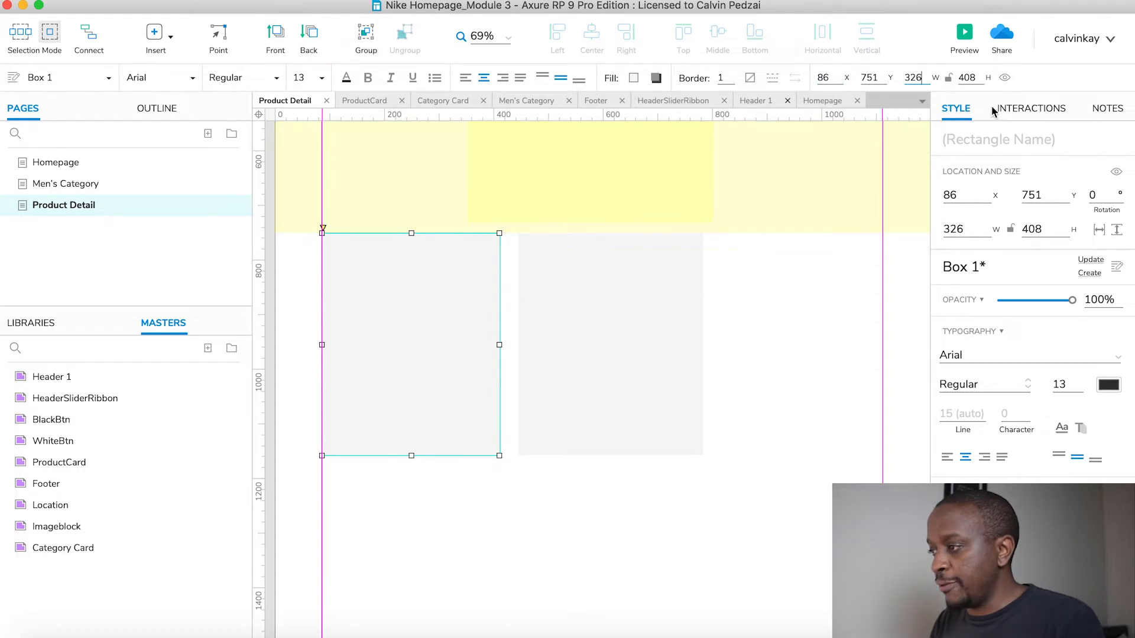
click(979, 75)
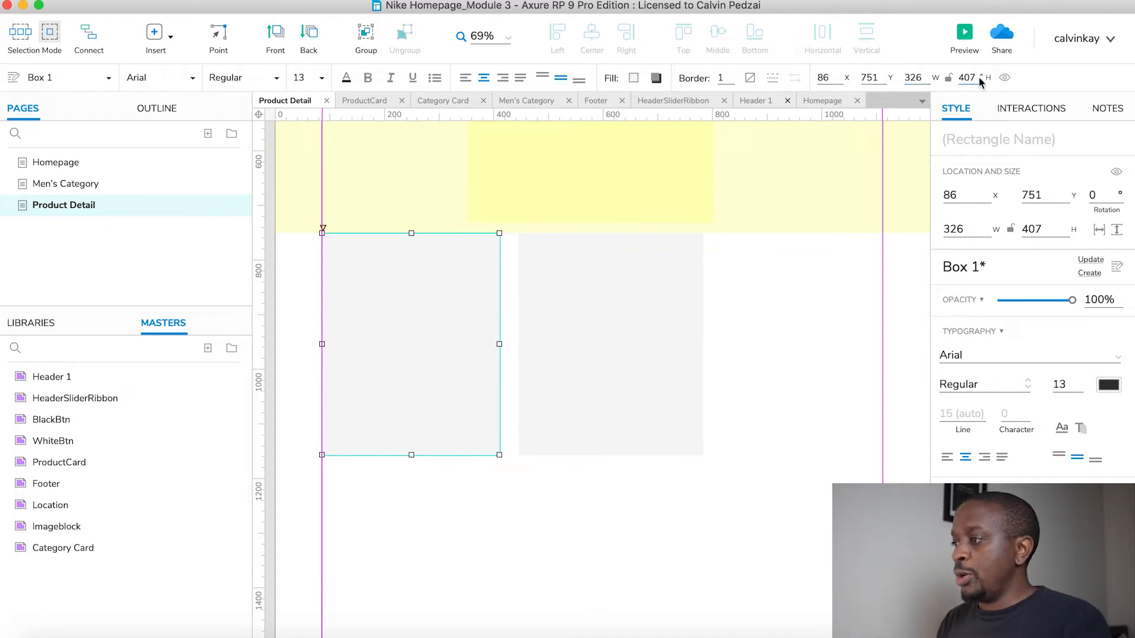
click(980, 75)
click(980, 75)
click(980, 75)
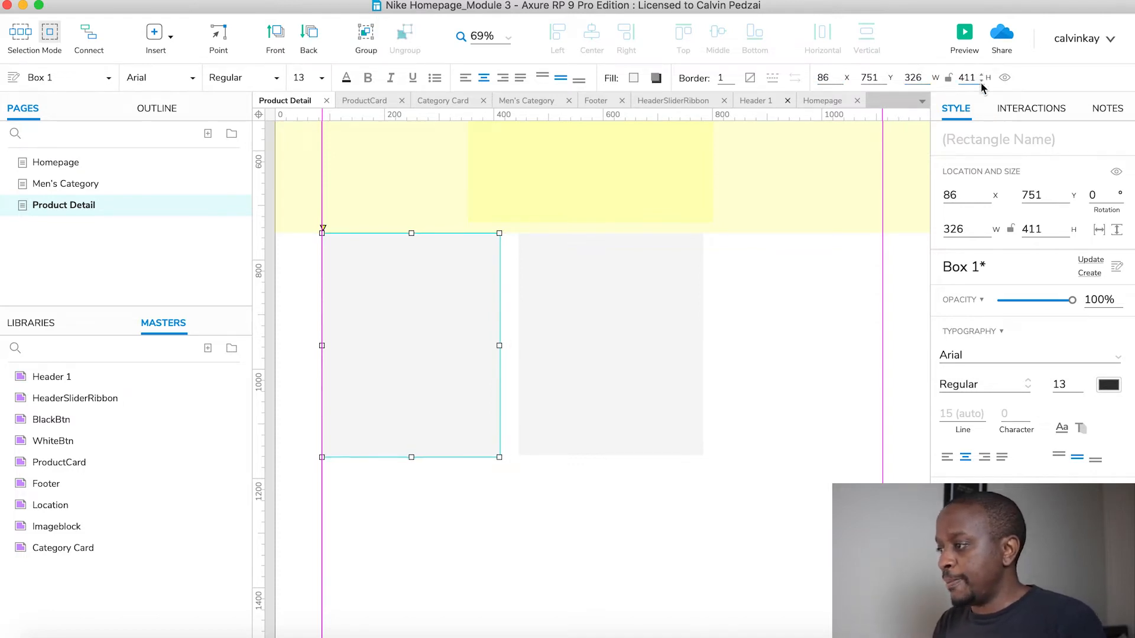
click(981, 80)
click(981, 81)
click(981, 81)
click(981, 81)
click(981, 81)
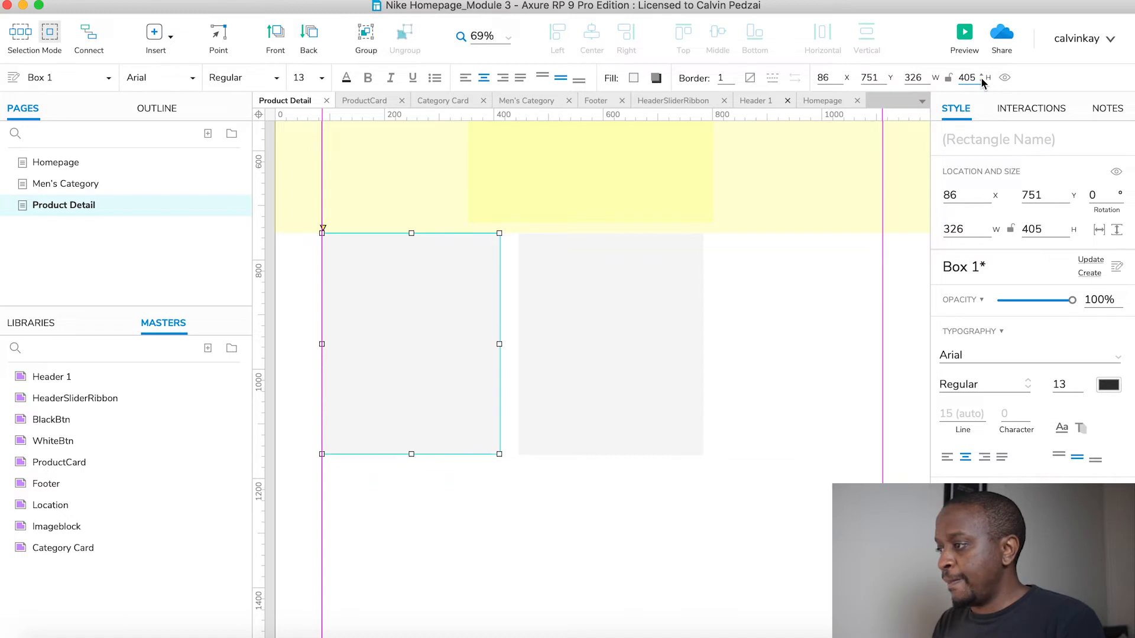
click(980, 80)
click(981, 80)
click(981, 78)
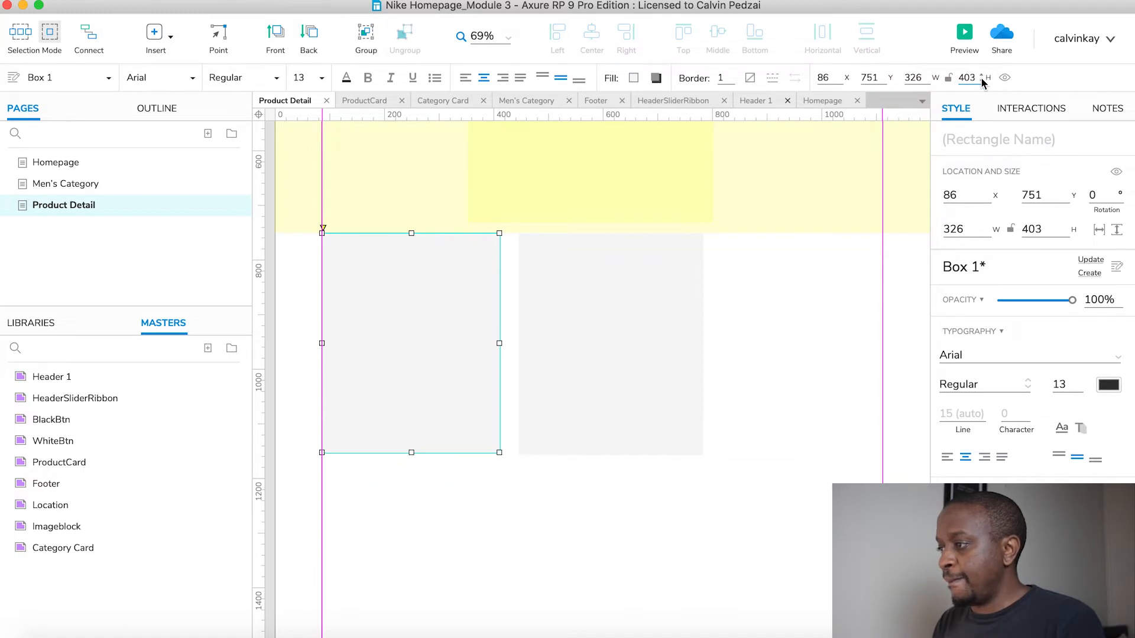
Step: Delete the second grey box and replace it with a duplicate of the resized first box at X 424, Y 751
click(664, 360)
key(Delete)
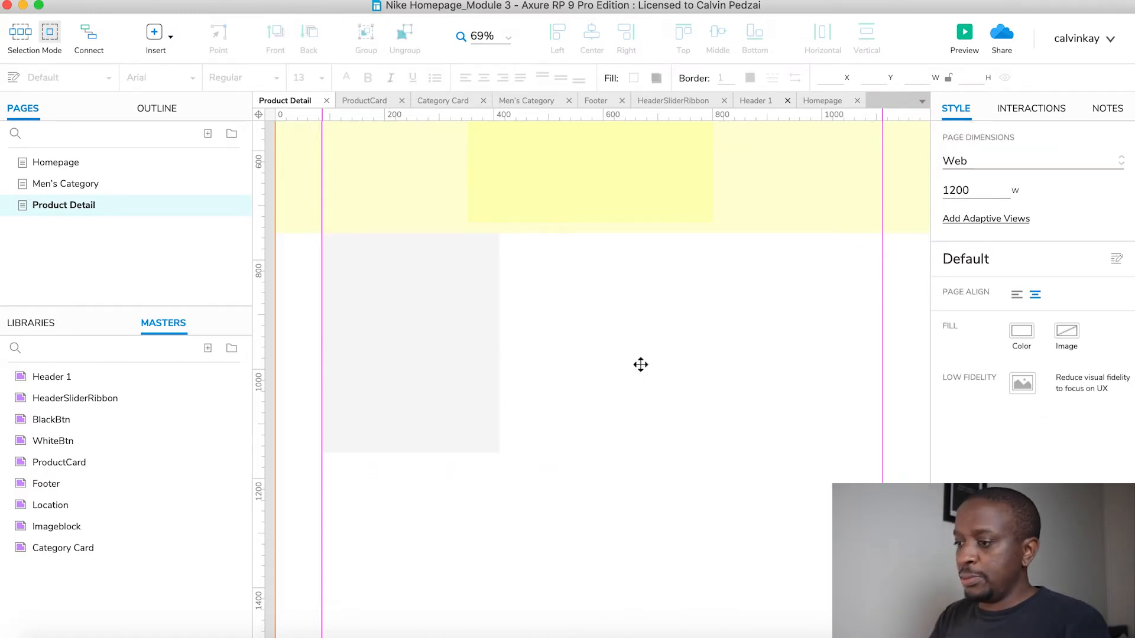
click(415, 292)
drag(413, 292, 601, 295)
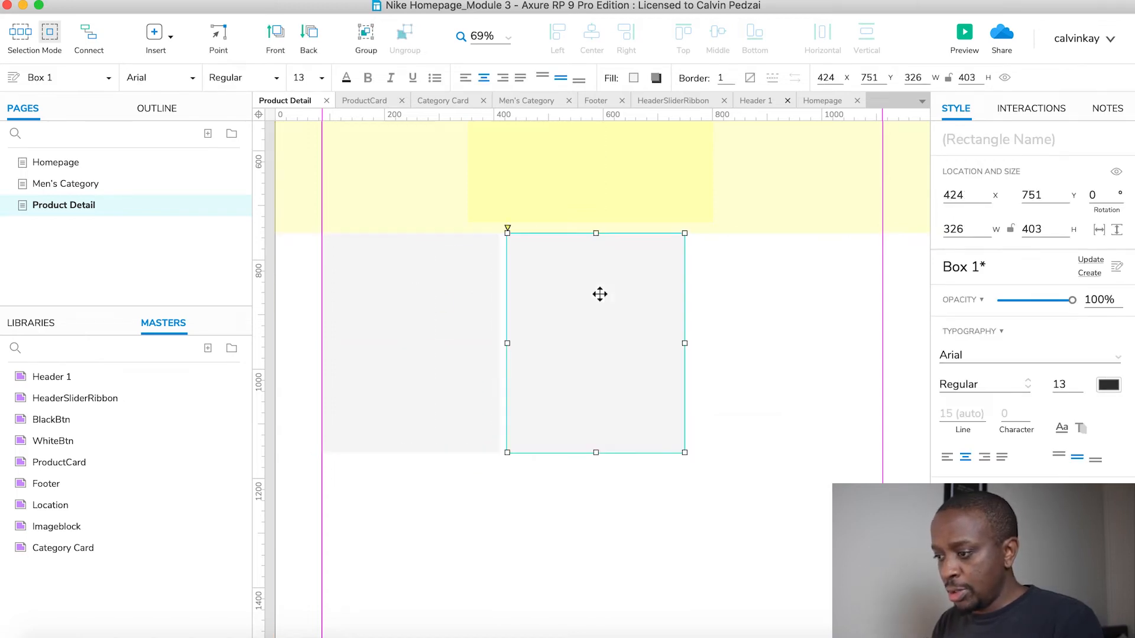
Step: Duplicate the pair of grey boxes beneath itself at Y 1168, and again directly below, making three rows of two
scroll(651, 436, left, 2)
scroll(650, 436, down, 4)
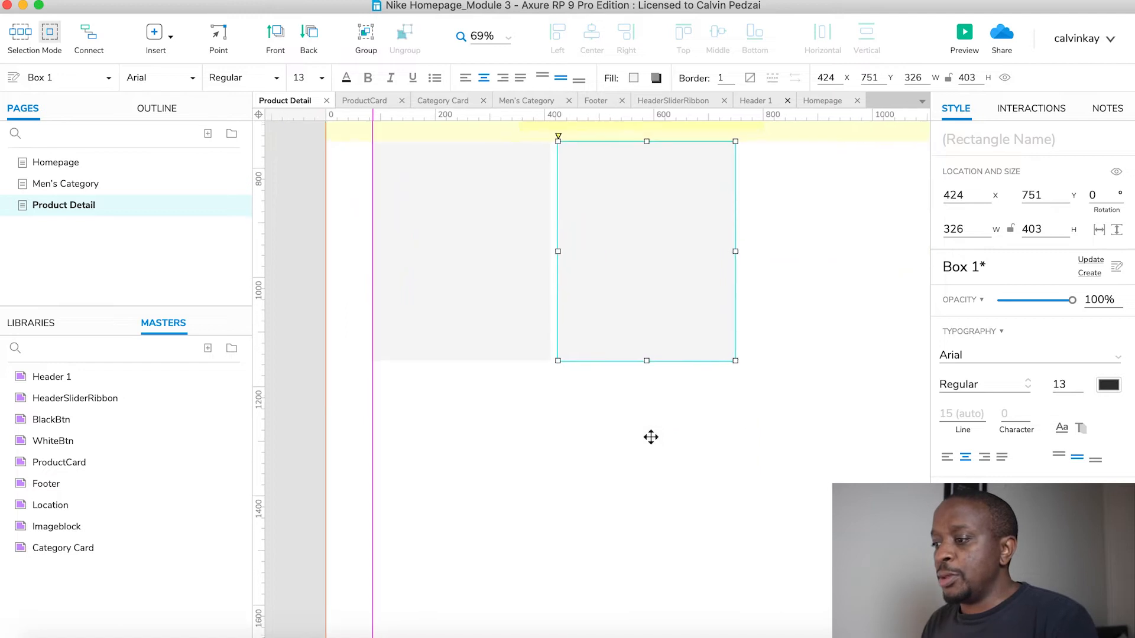
scroll(382, 268, down, 2)
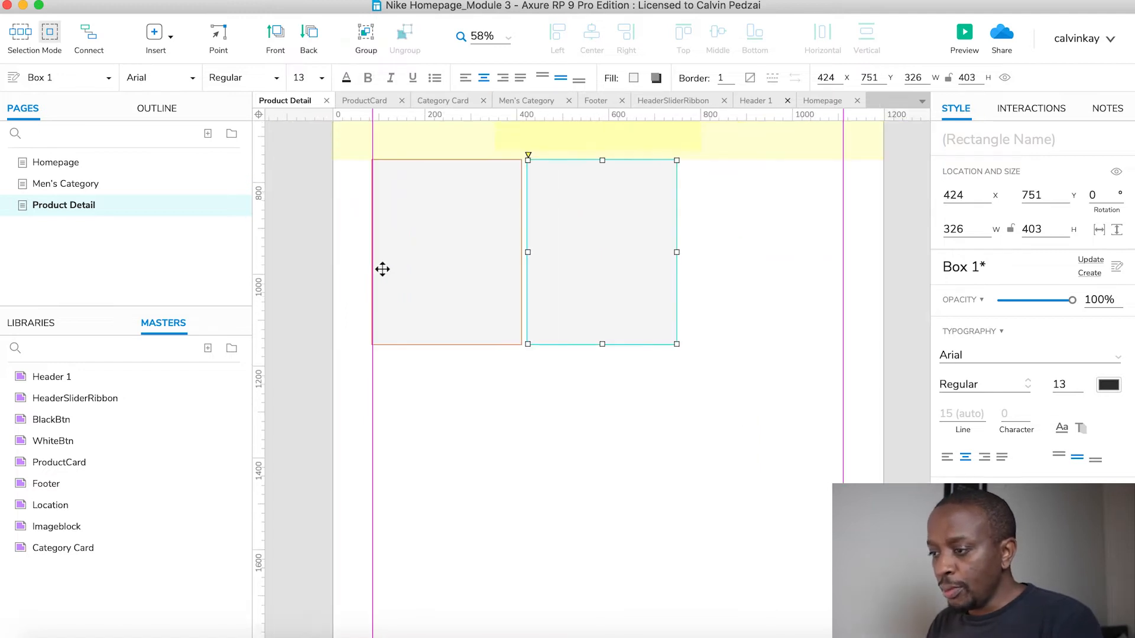
click(299, 172)
click(514, 238)
shift+click(612, 239)
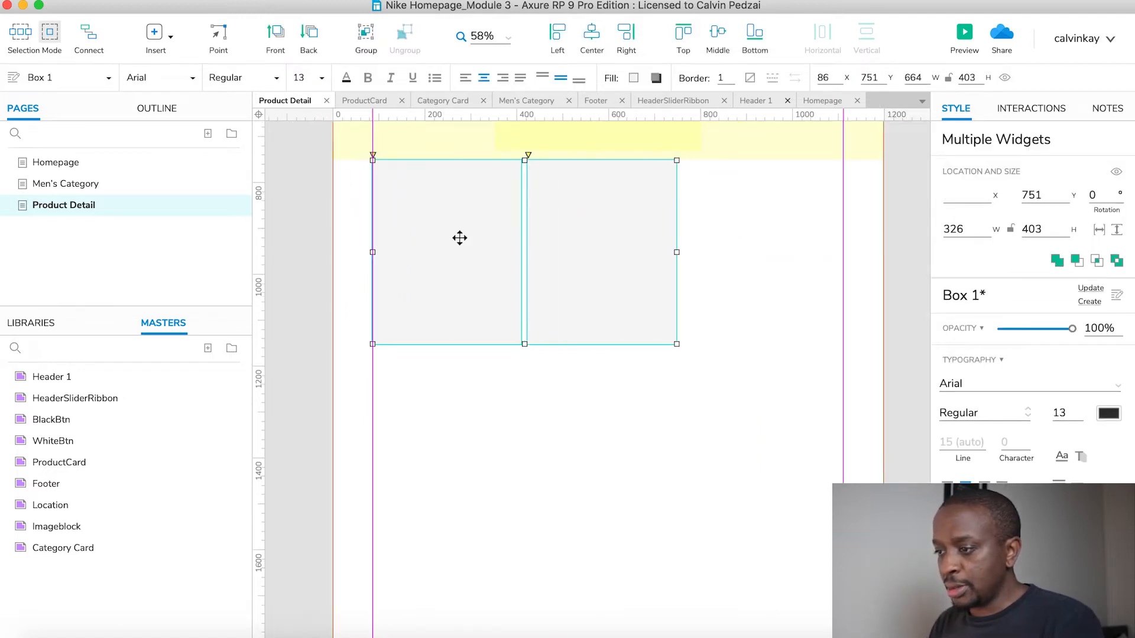
drag(455, 236, 457, 428)
scroll(457, 428, down, 3)
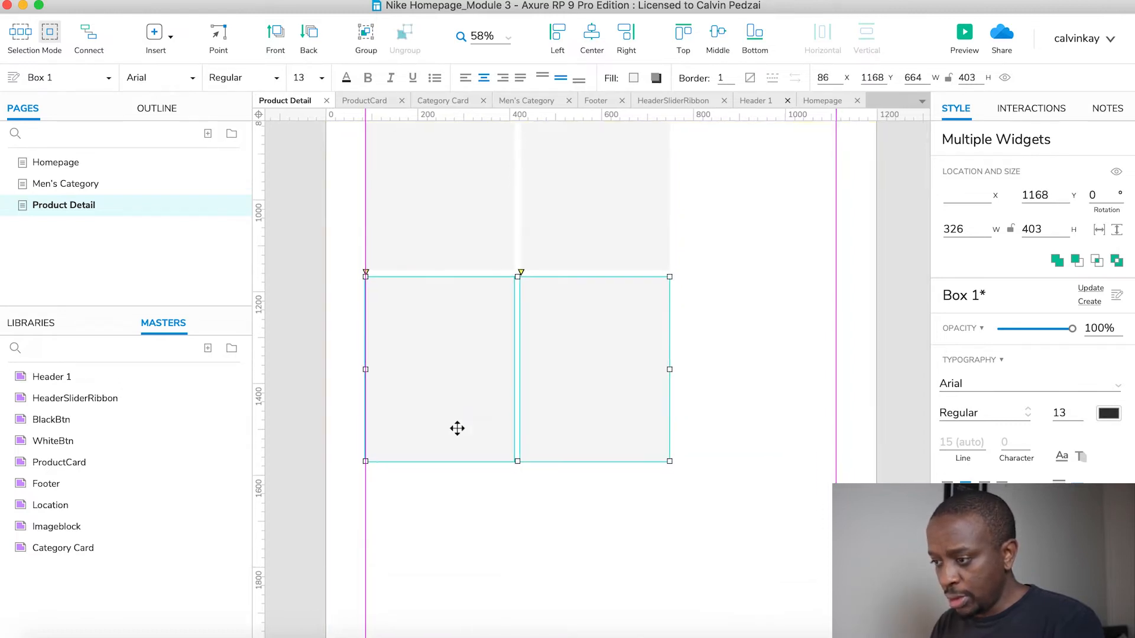
drag(440, 309, 440, 500)
click(888, 354)
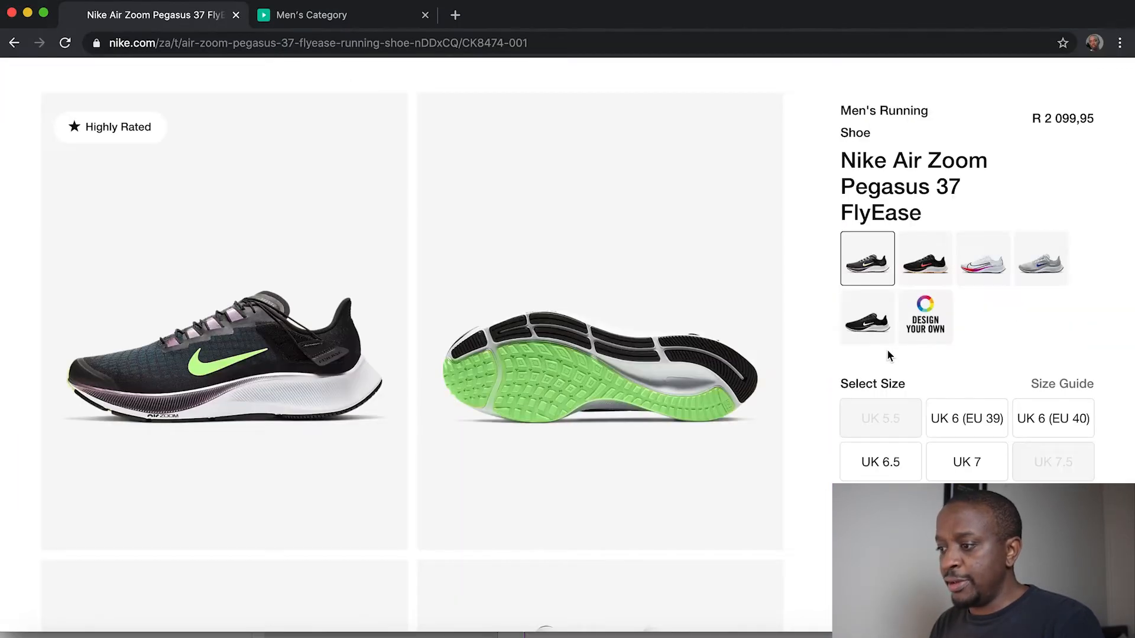
Step: Check Nike's product image grid, and move all six grey boxes up beneath the header's navigation bar to X 86, Y 151
scroll(588, 370, down, 5)
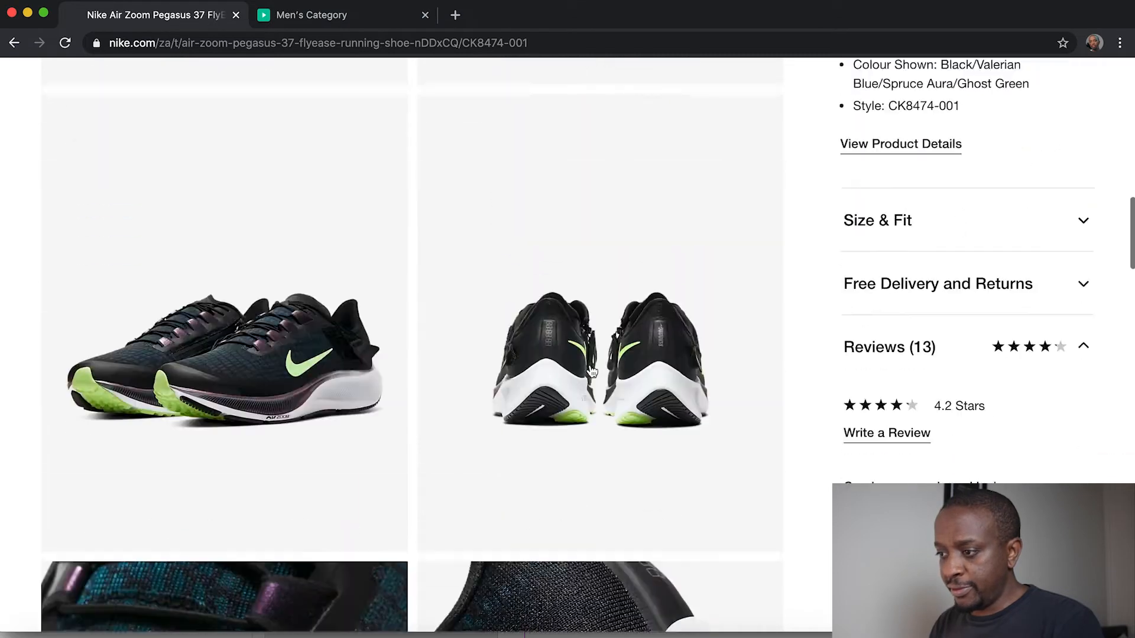
scroll(591, 371, down, 5)
scroll(591, 371, up, 15)
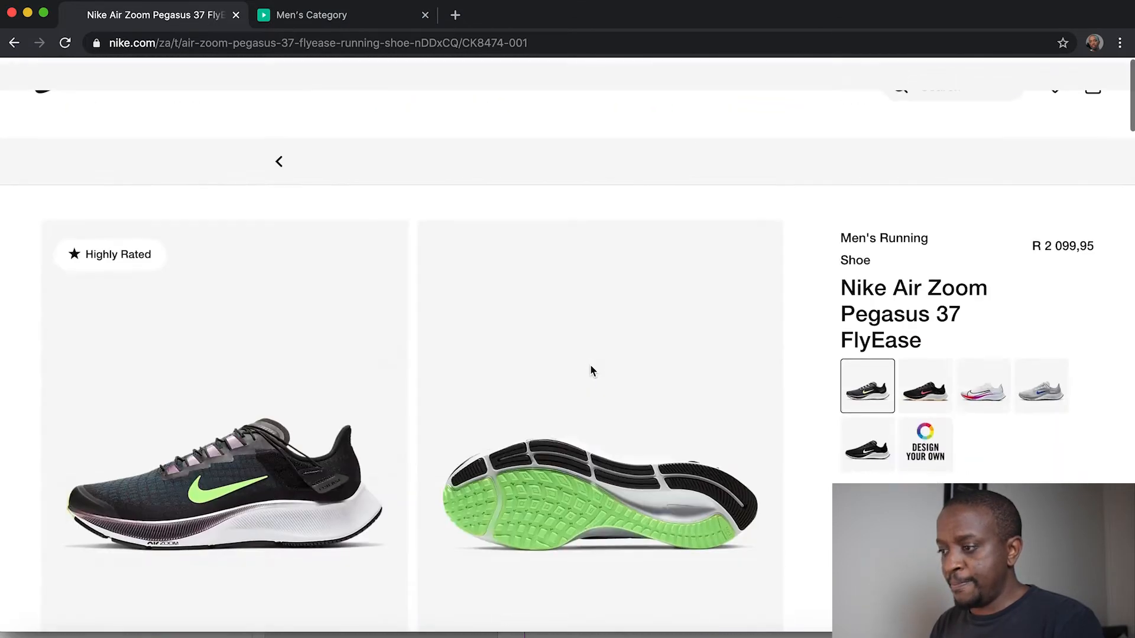
key(super+Tab)
scroll(590, 366, right, 2)
scroll(590, 365, up, 2)
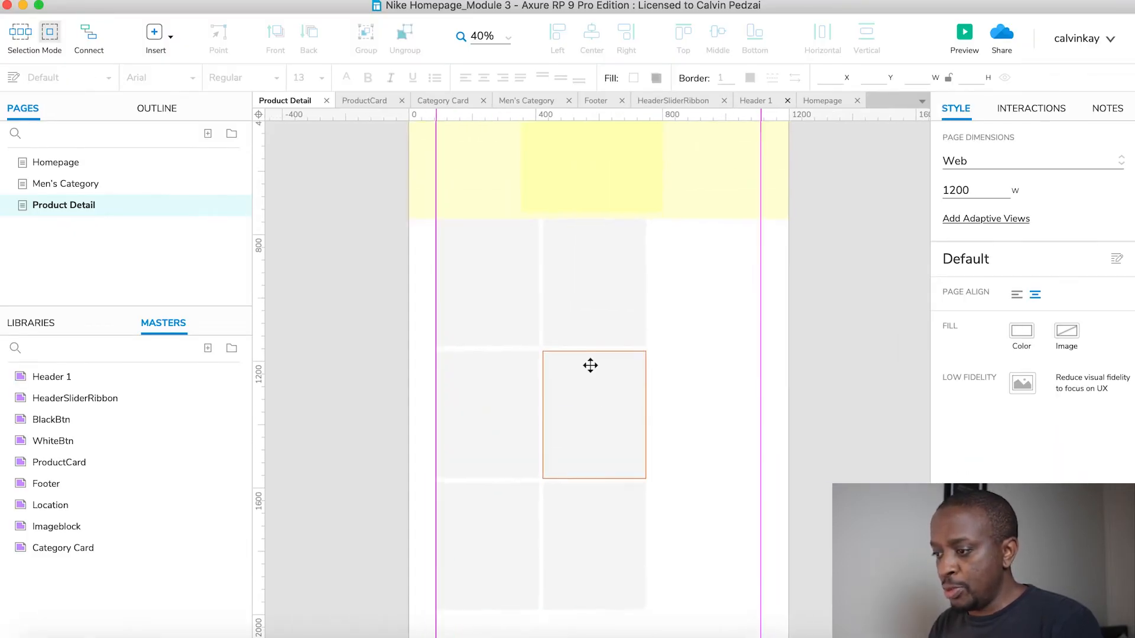
scroll(590, 365, right, 2)
scroll(589, 365, down, 1)
drag(357, 598, 658, 188)
scroll(658, 188, up, 2)
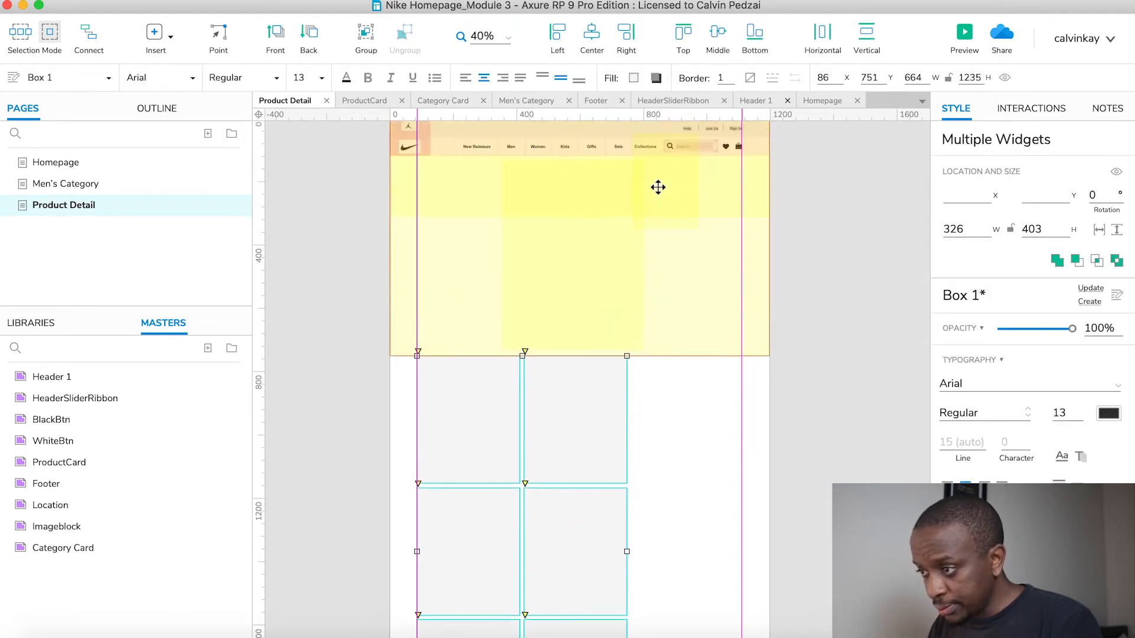
scroll(658, 188, up, 2)
drag(588, 466, 588, 291)
drag(588, 291, 588, 292)
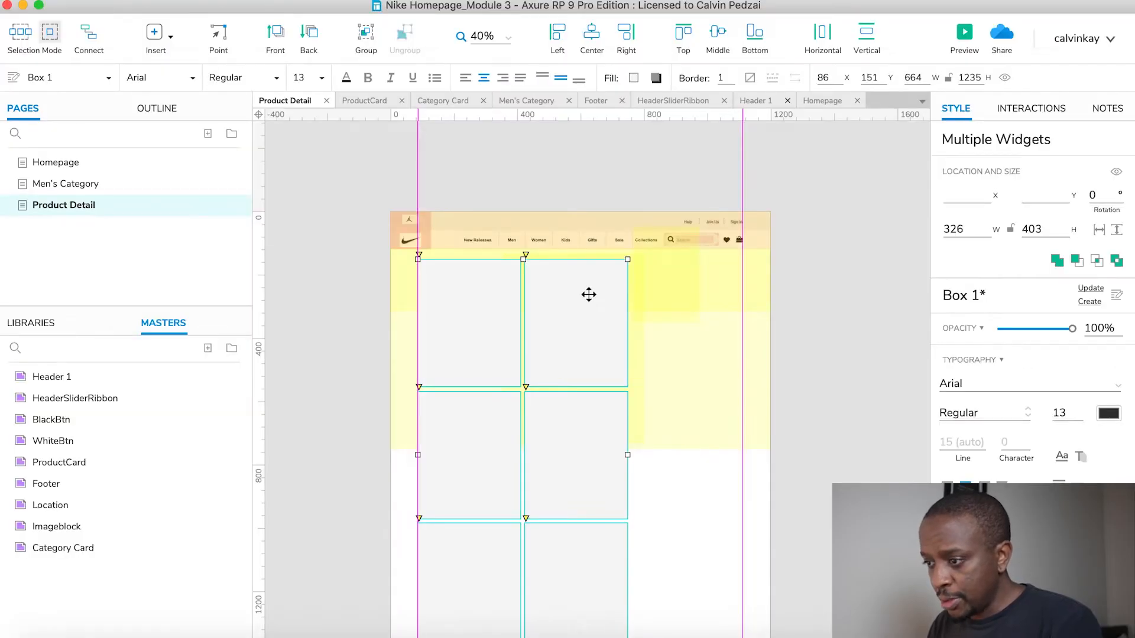
click(589, 302)
click(774, 324)
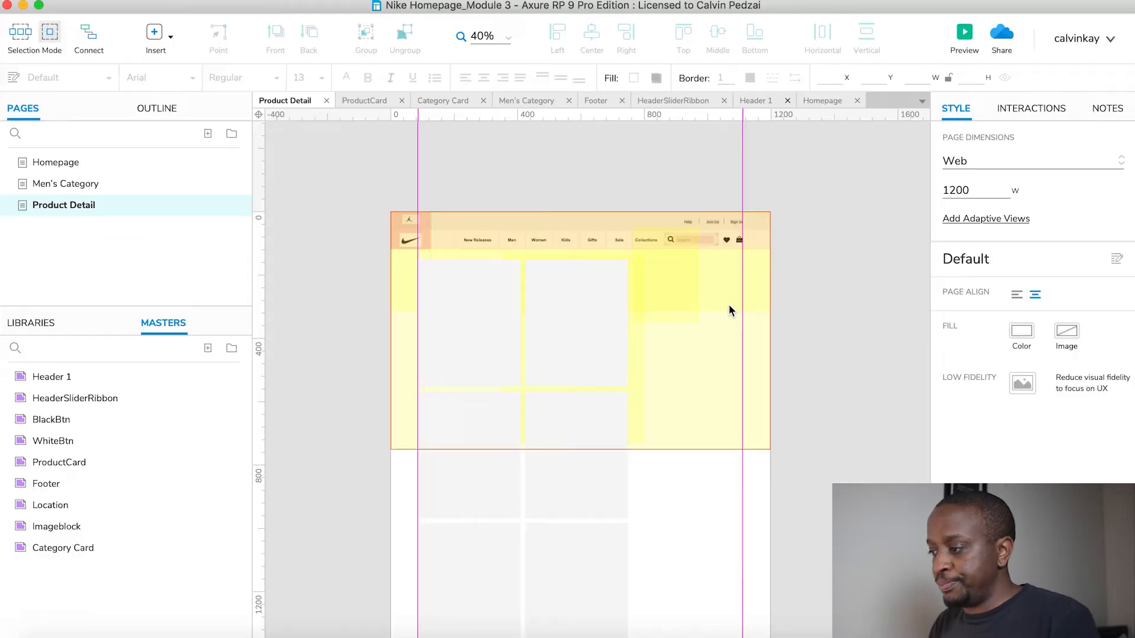
Step: Place a Label widget from the Default library beside the upper image boxes at X 800, Y 151
scroll(729, 305, up, 2)
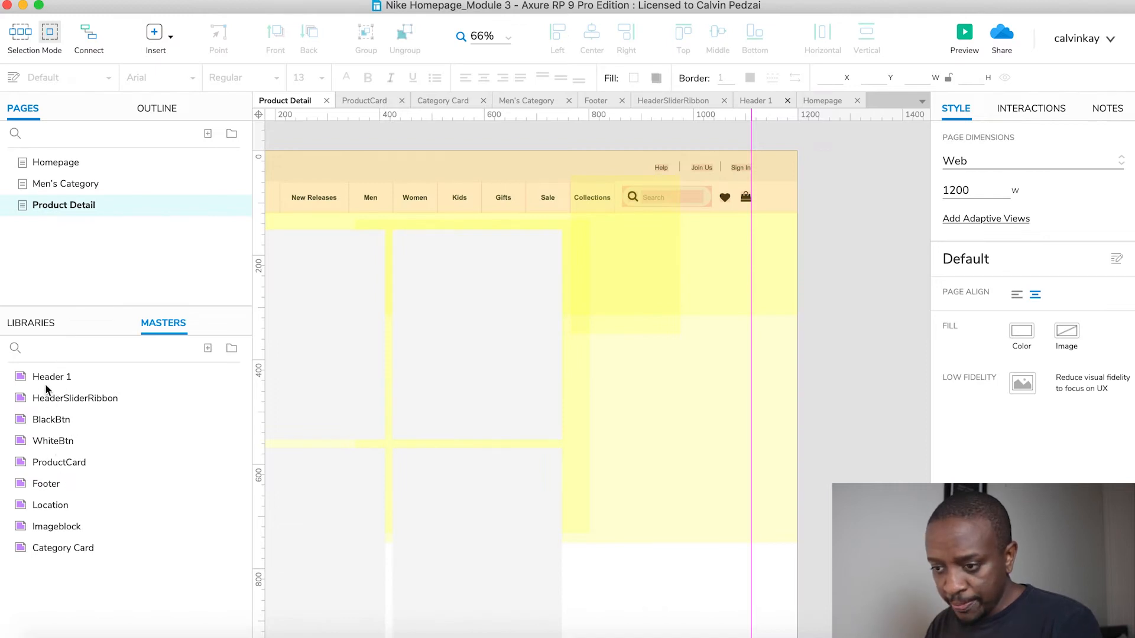
click(28, 330)
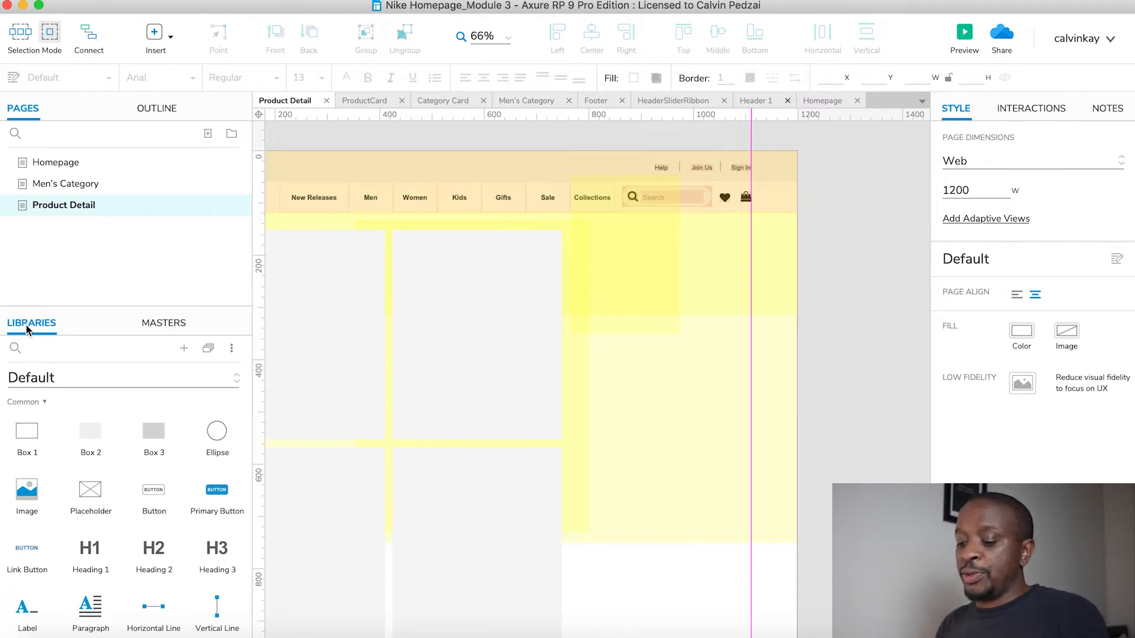
key(super+Tab)
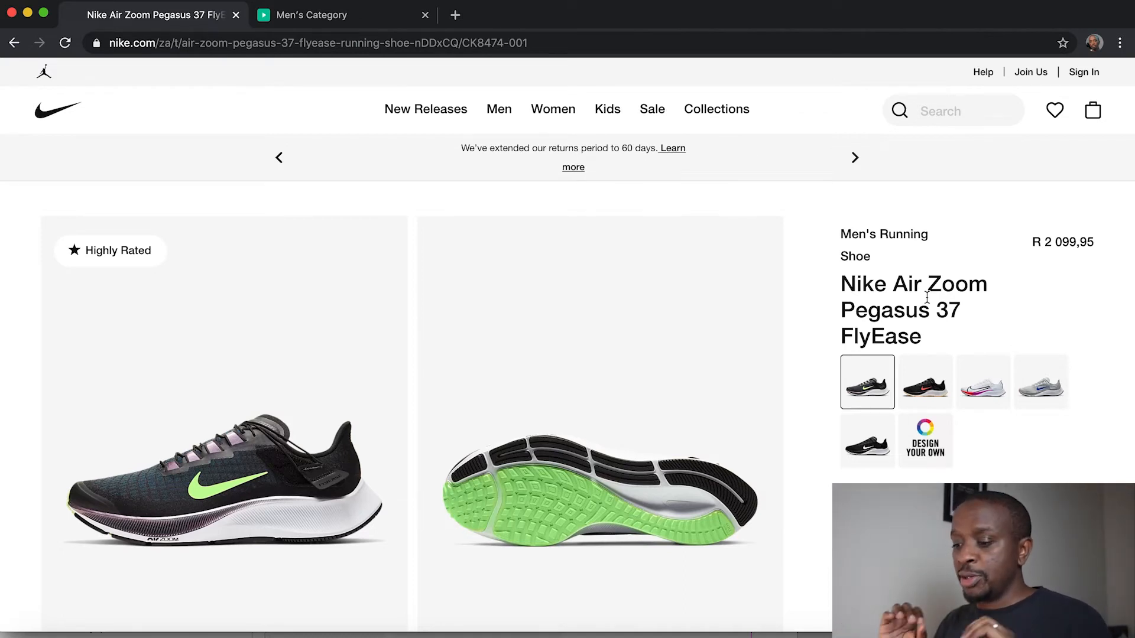
key(super+Tab)
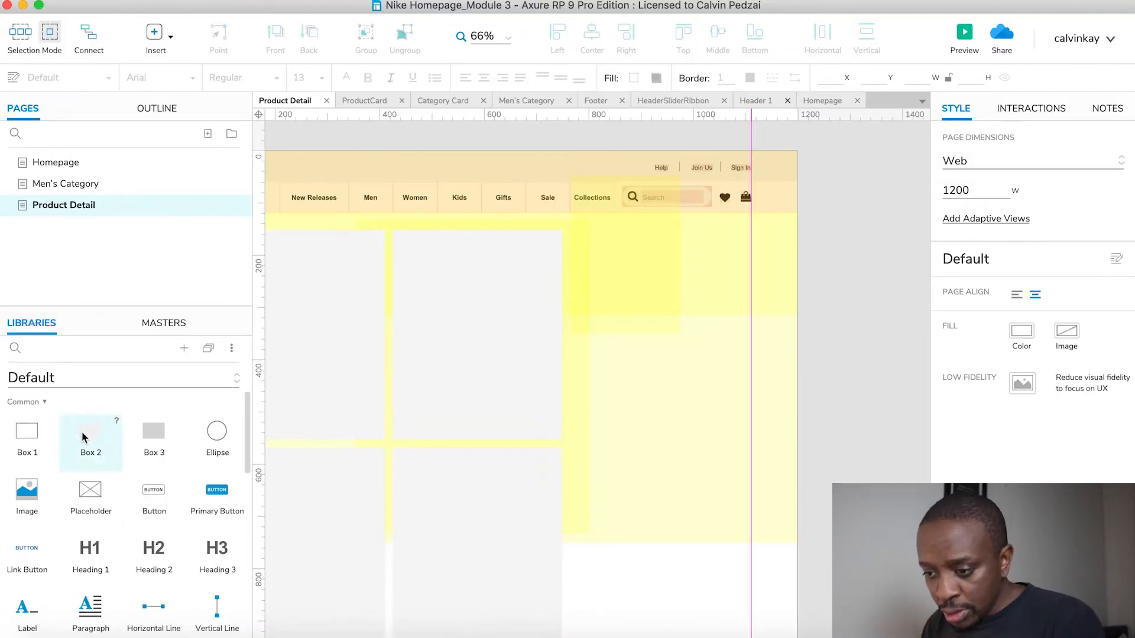
scroll(37, 601, down, 1)
drag(24, 538, 585, 236)
scroll(586, 233, up, 5)
Step: Check the product information on Nike's Pegasus page, and set the new label's text to "ProductCategory"
key(super+Tab)
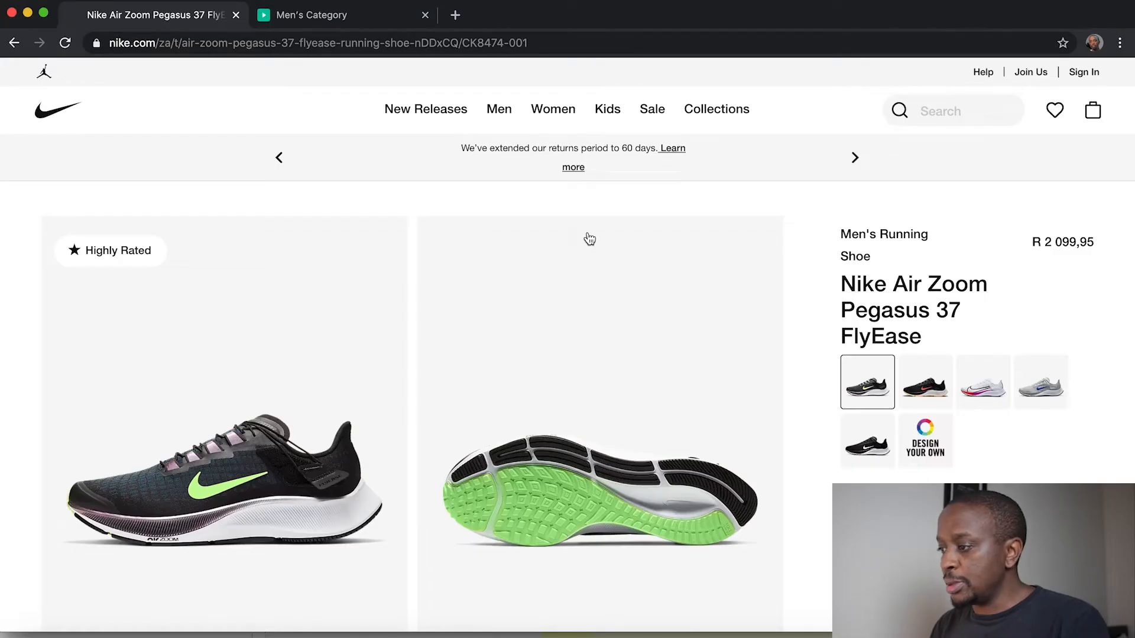
key(super+Tab)
key(super+Tab)
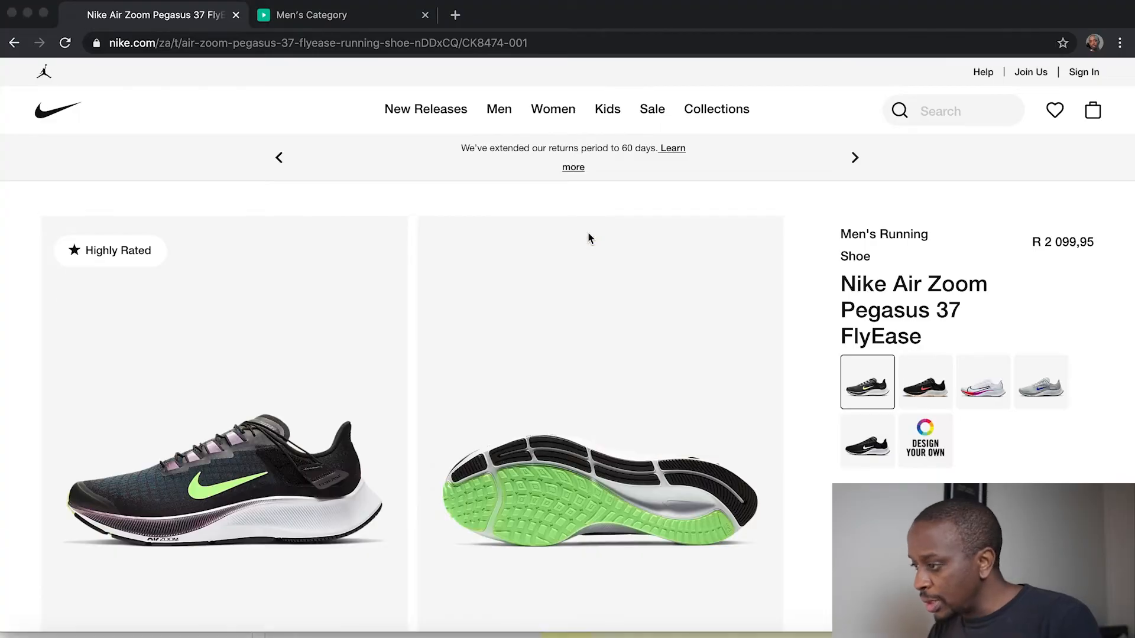
key(super+Tab)
key(Return)
text(P)
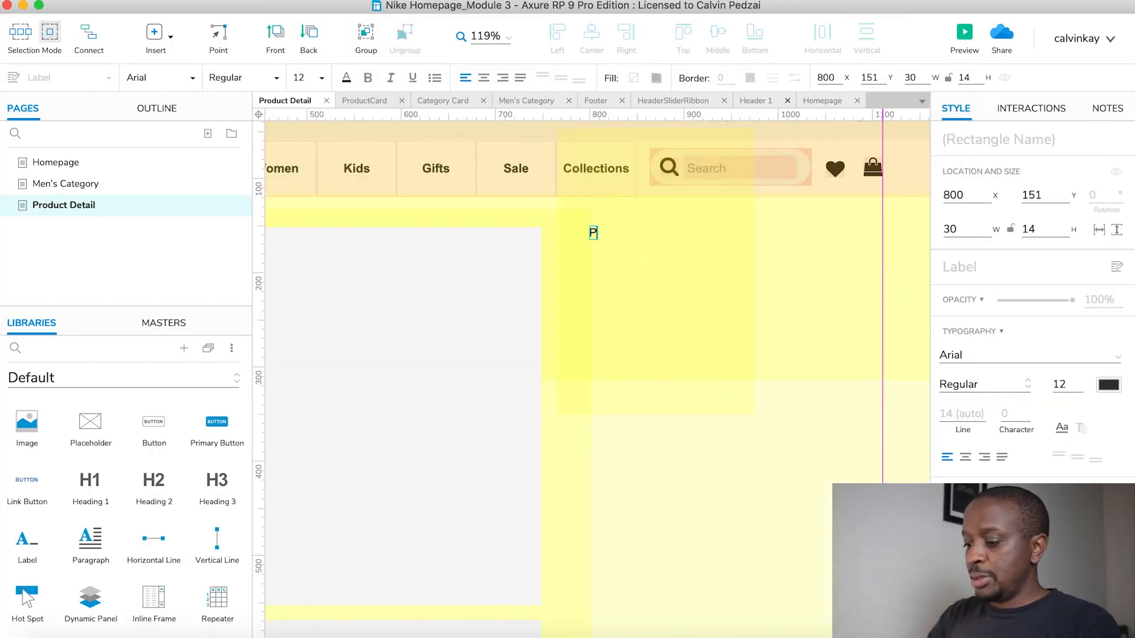
text(roduct)
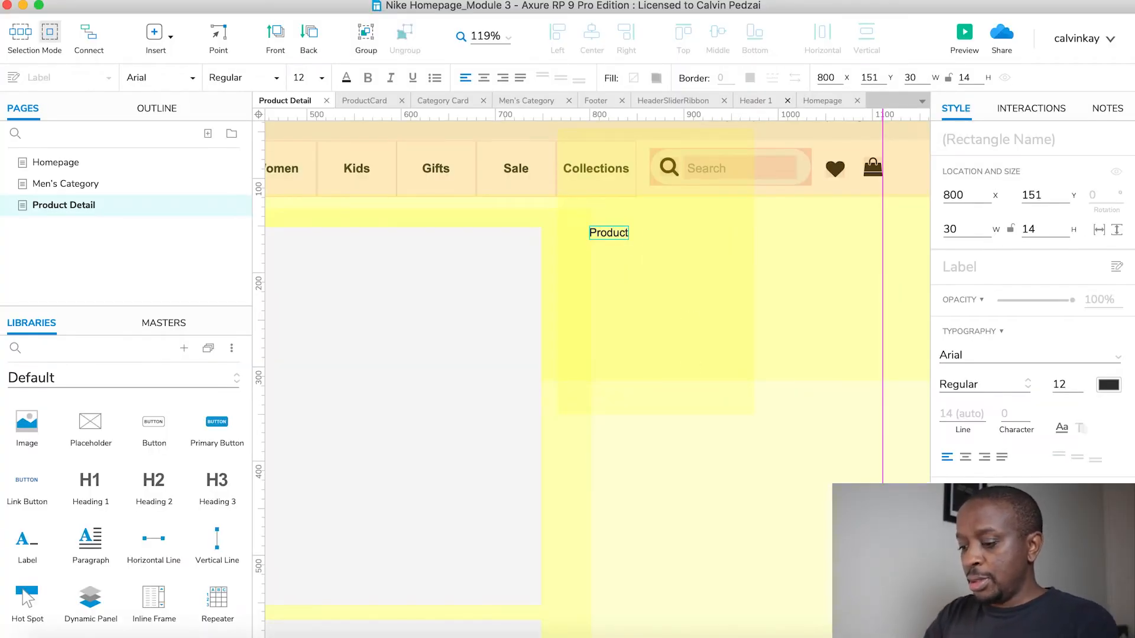
text(Cat)
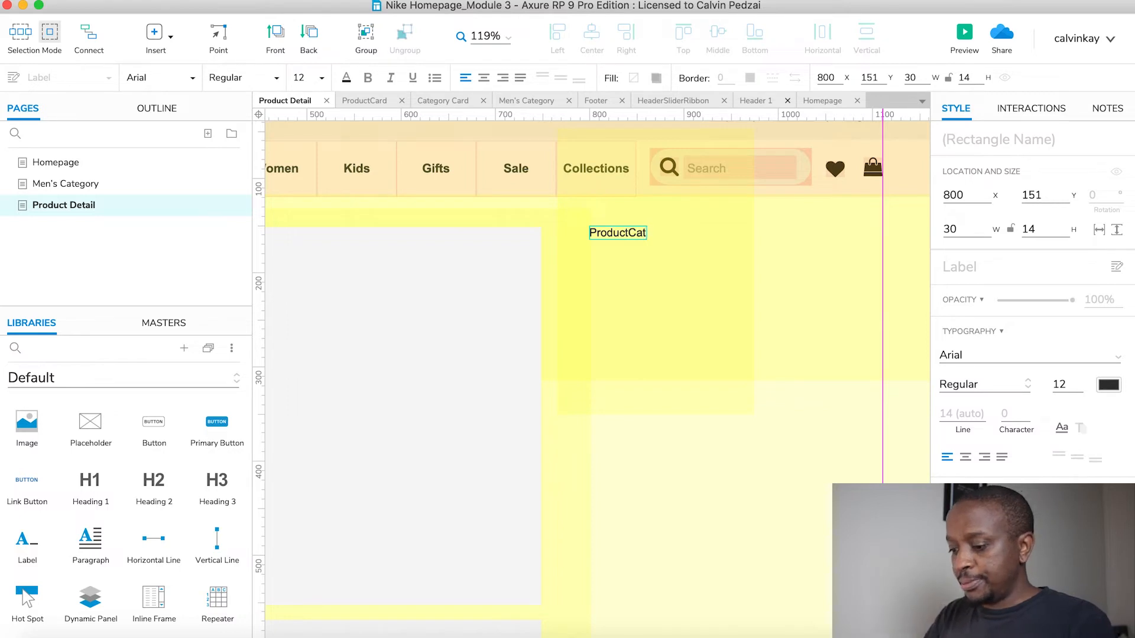
text(gegory)
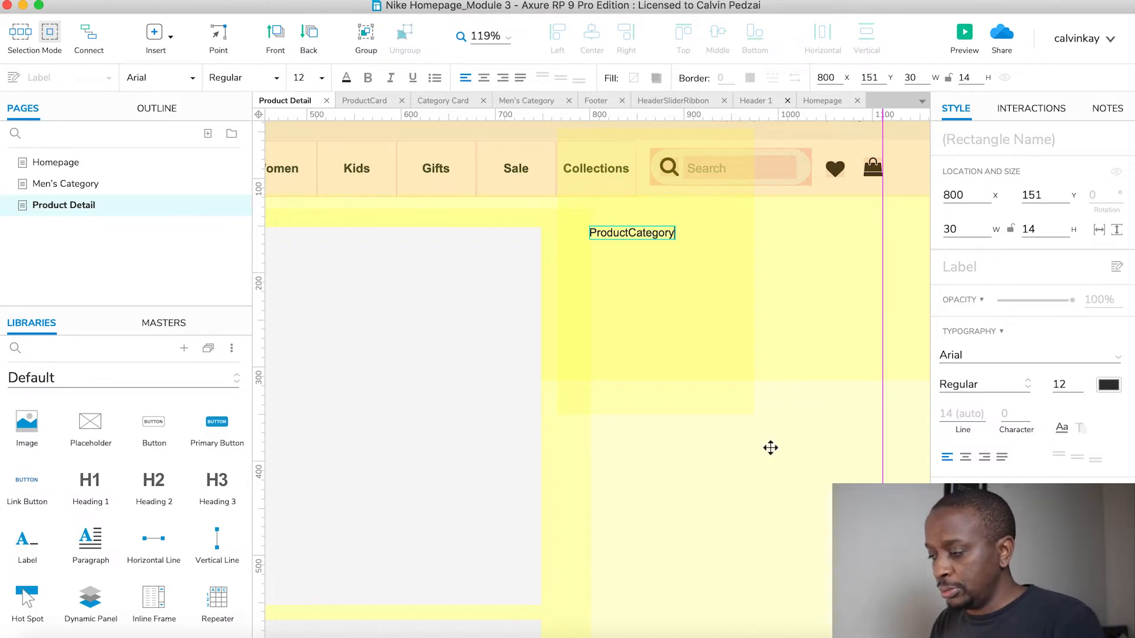
scroll(770, 448, right, 3)
click(882, 327)
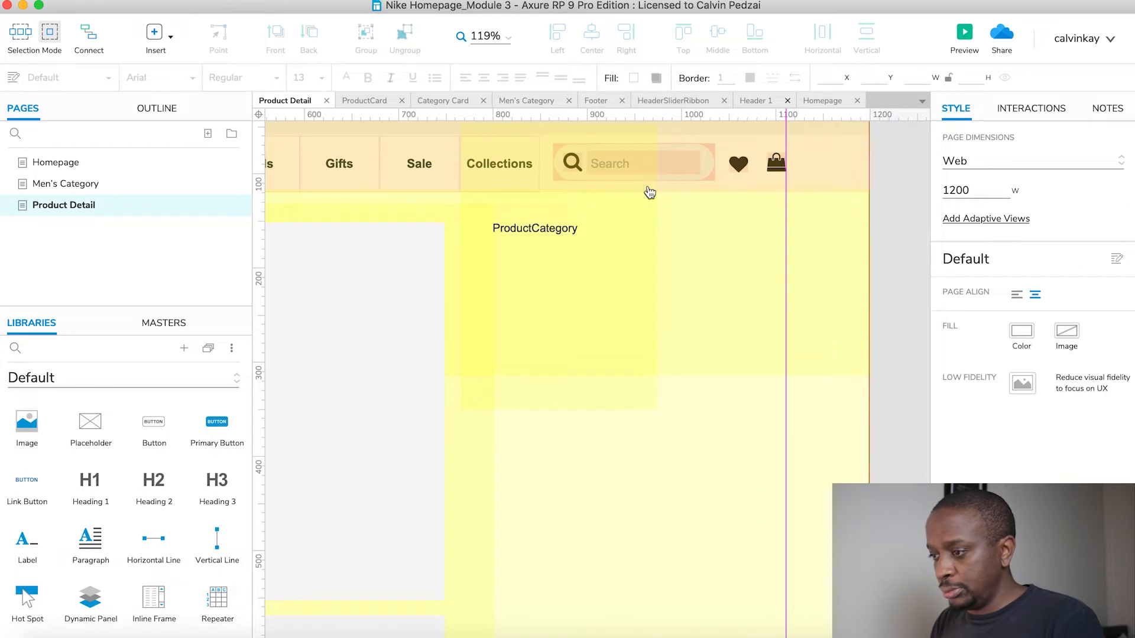
Step: Duplicate the ProductCategory label on the same row at X 1020, Y 151, and set the copy's text to "0.00"
key(super+Tab)
key(super+Tab)
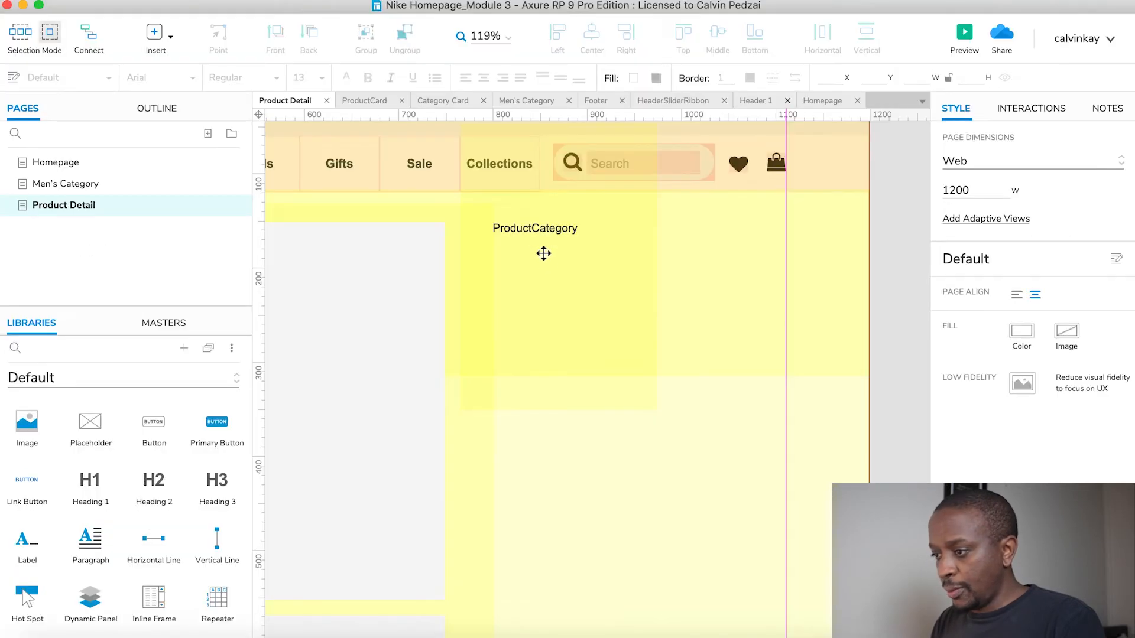
click(510, 234)
drag(508, 234, 715, 230)
key(Return)
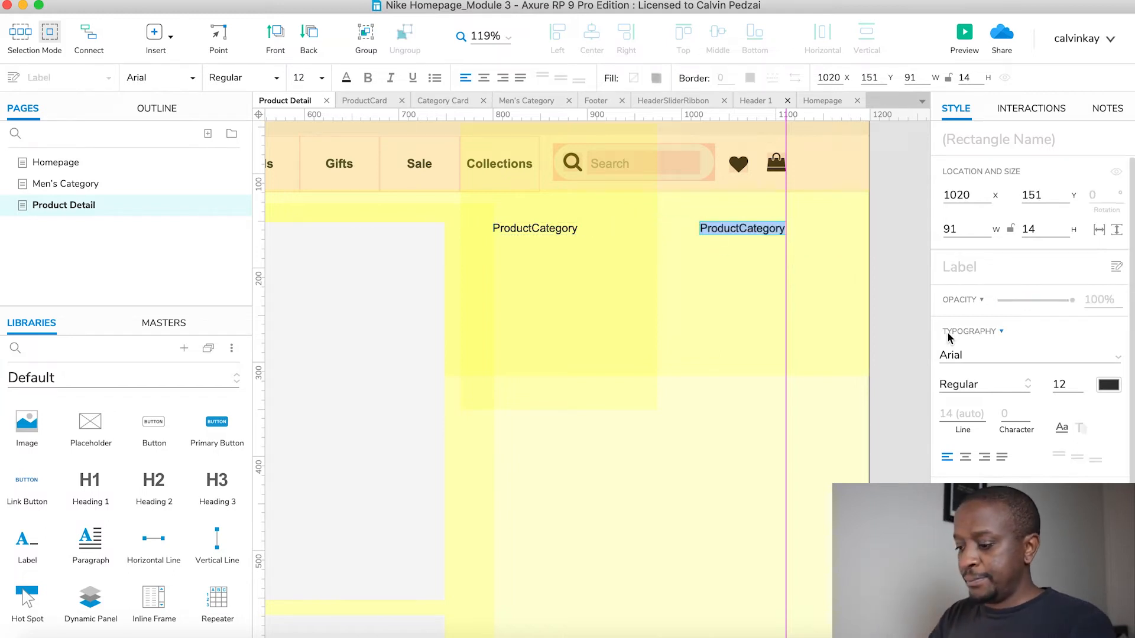
text(Price)
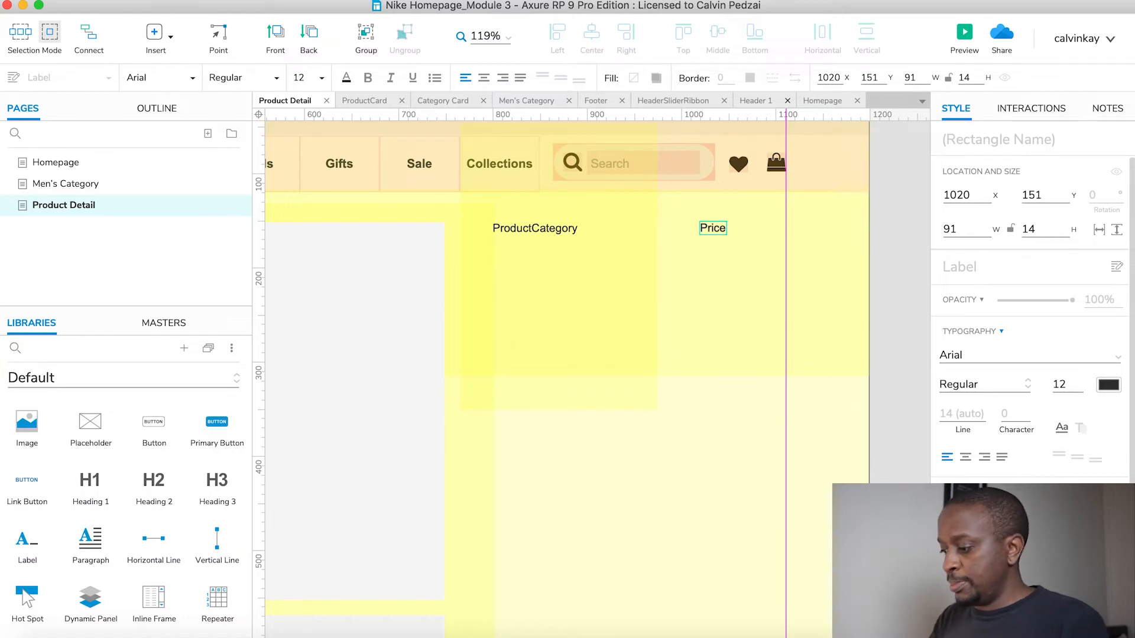
key(BackSpace)
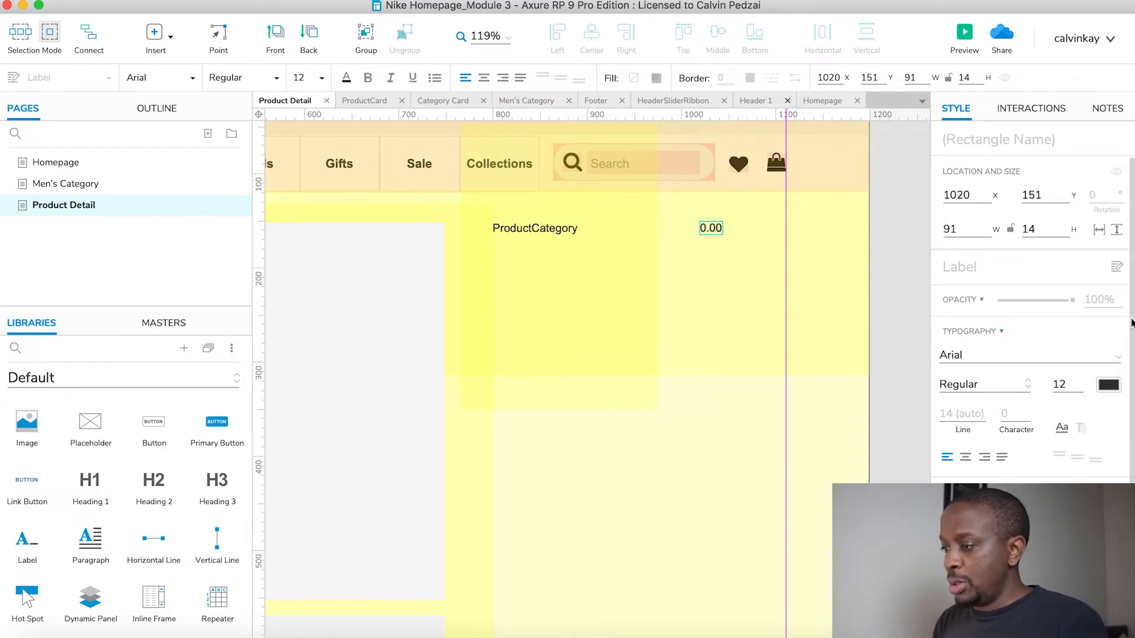
click(885, 275)
Step: Move the 0.00 label to the vertical guide at X 1087, and place a duplicate reading "$" before it at X 1044
click(713, 230)
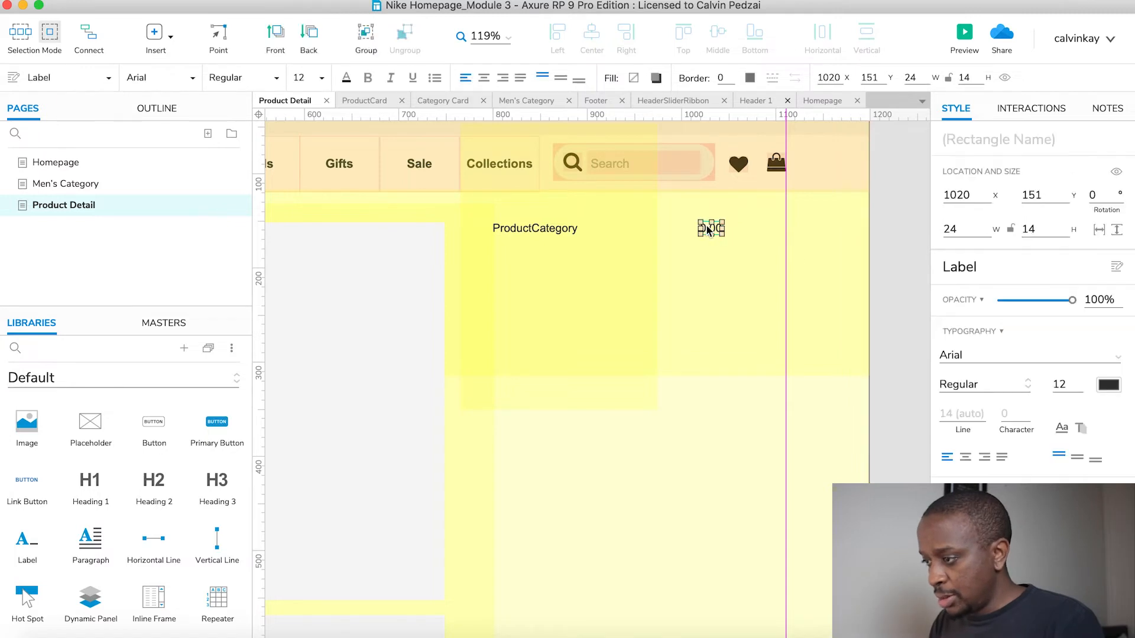
drag(715, 230, 751, 231)
double_click(748, 229)
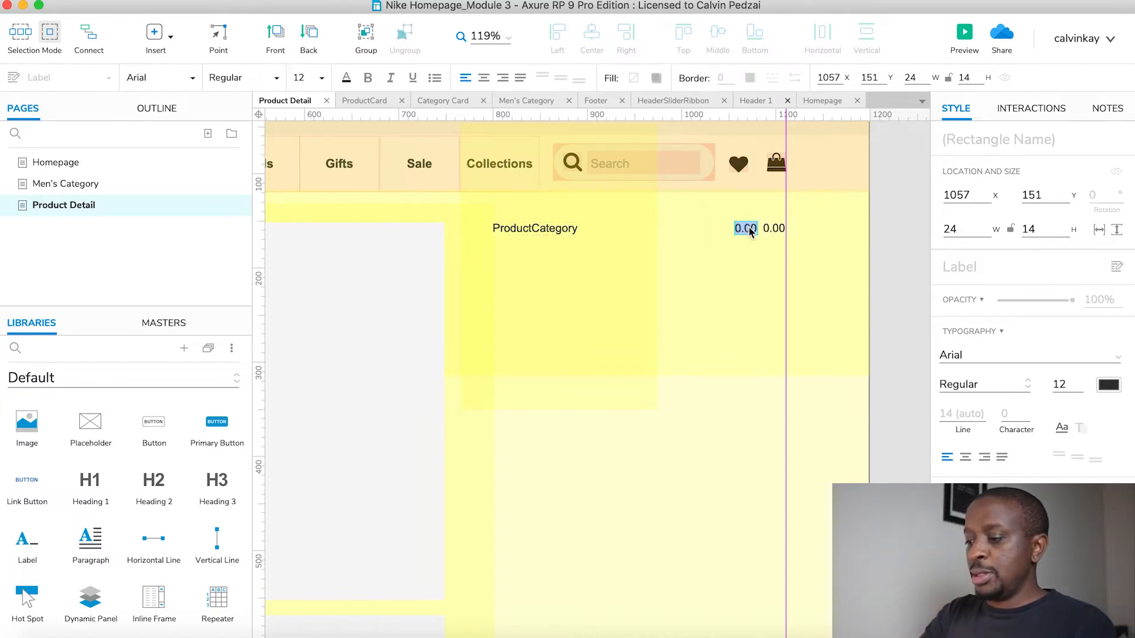
text($)
click(884, 243)
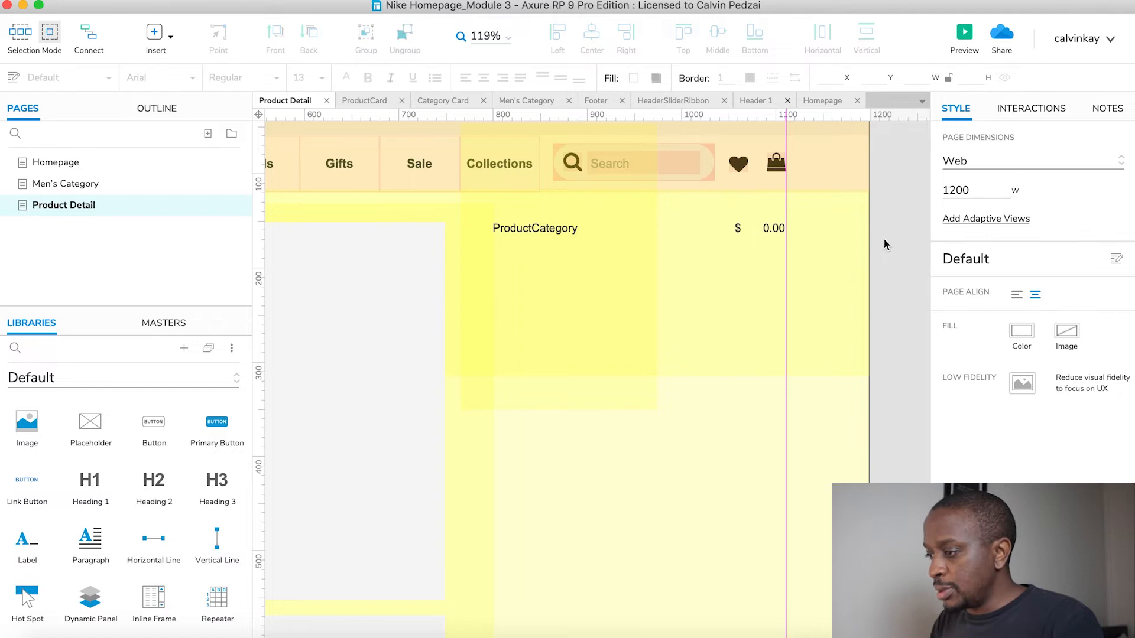
click(738, 228)
mouse_move(739, 228)
mouse_down()
mouse_move(751, 228)
mouse_move(726, 228)
mouse_up()
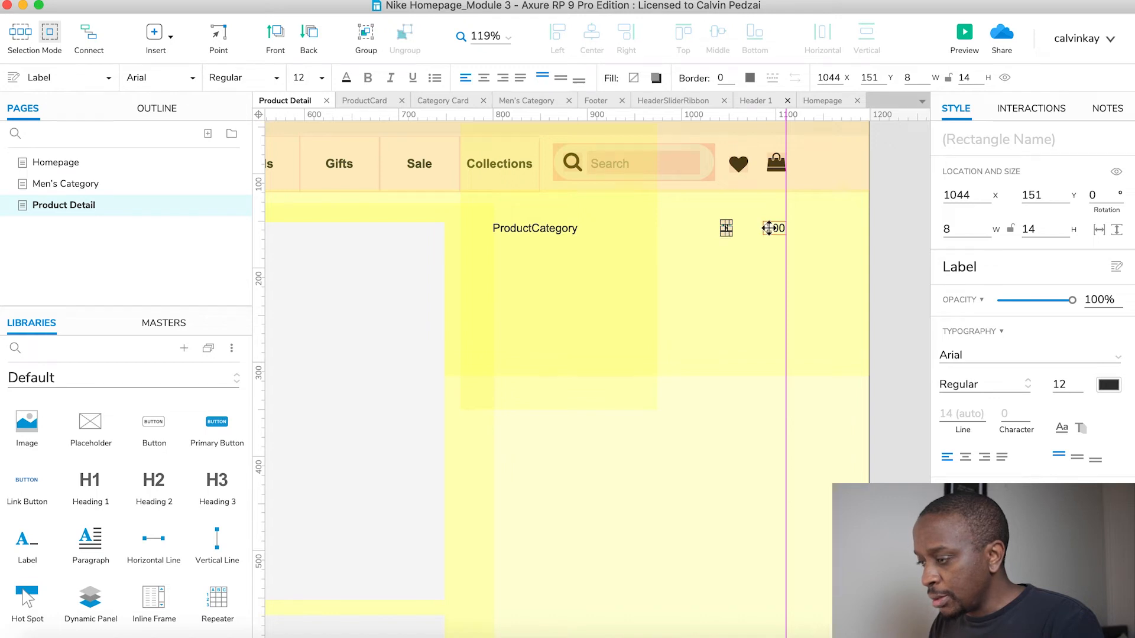
click(895, 236)
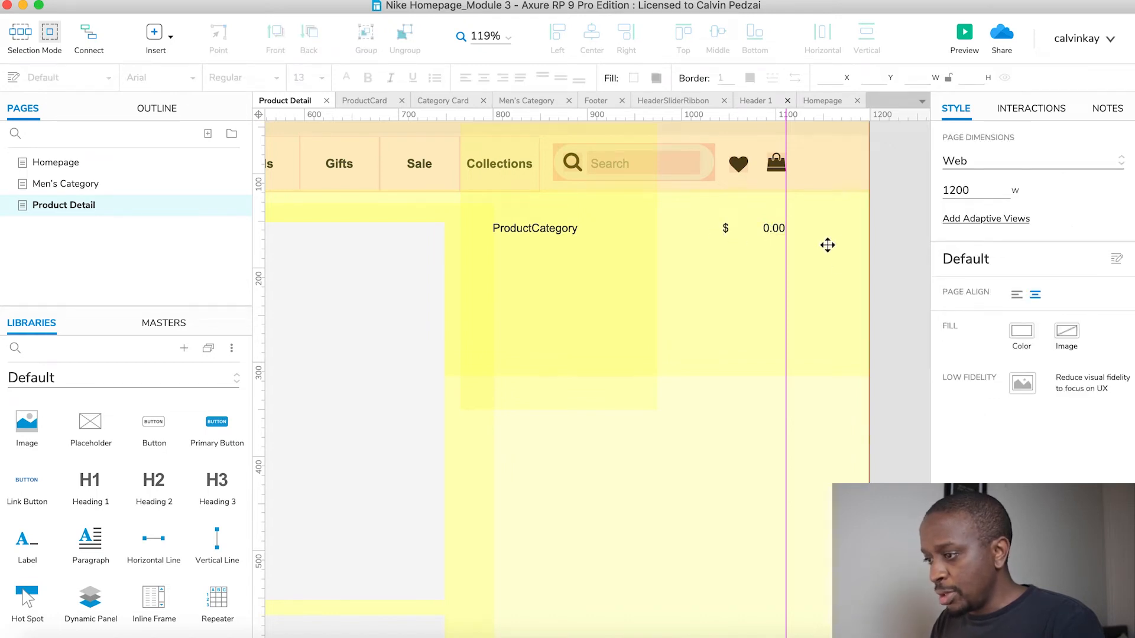
Step: Check the price layout on Nike's page, and move the 0.00 label next to the dollar sign at X 1056
key(super+Tab)
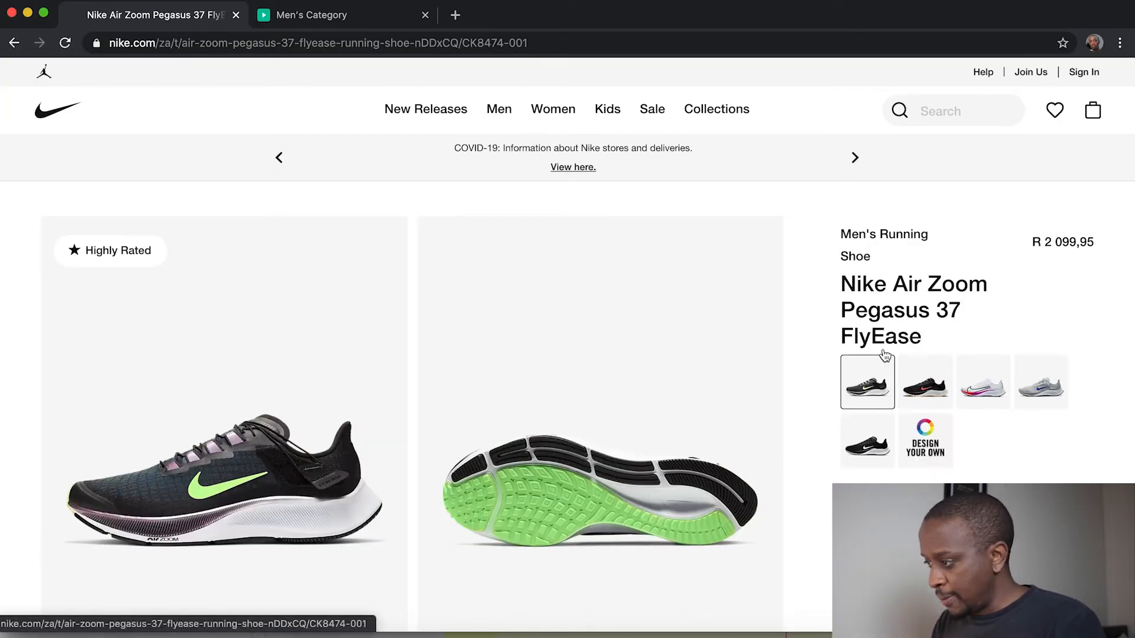
key(super+Tab)
click(771, 229)
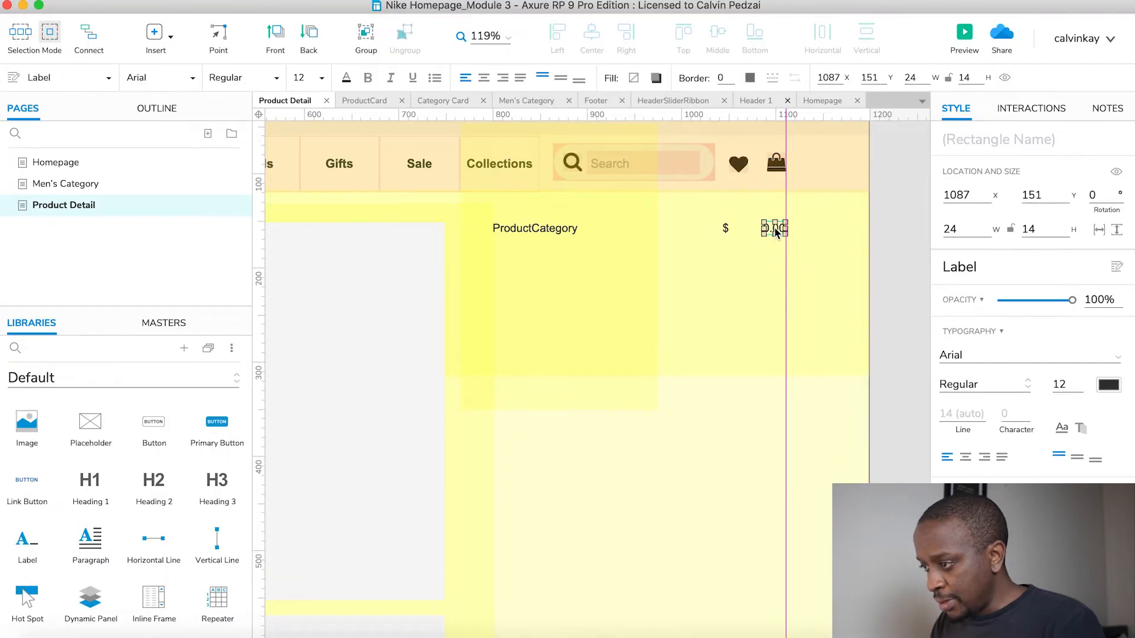
drag(777, 231, 745, 228)
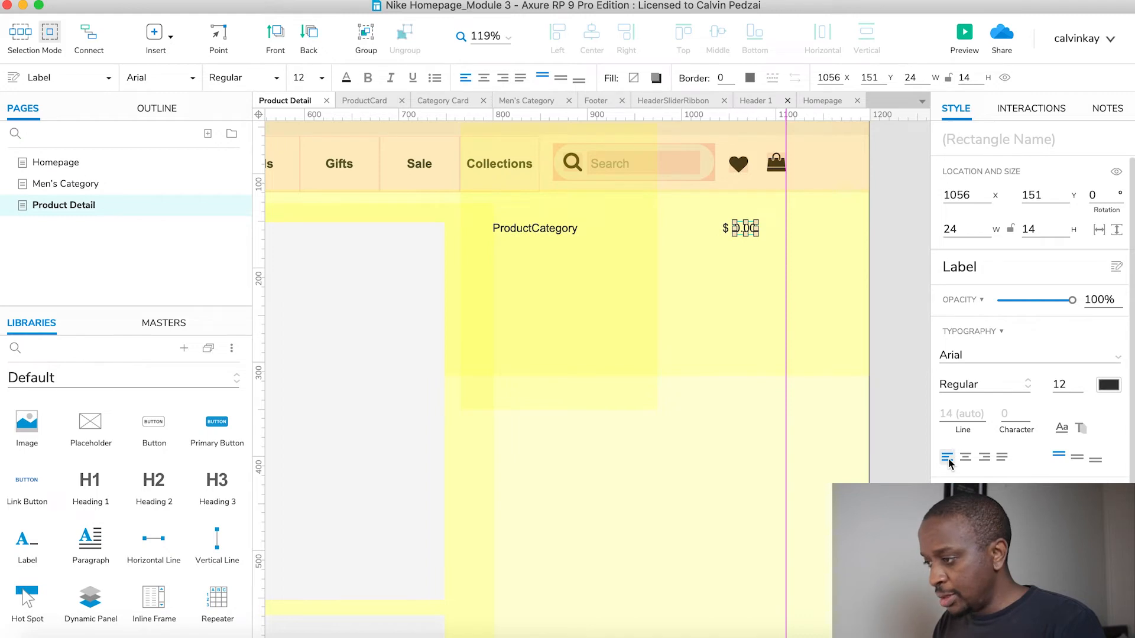
click(895, 271)
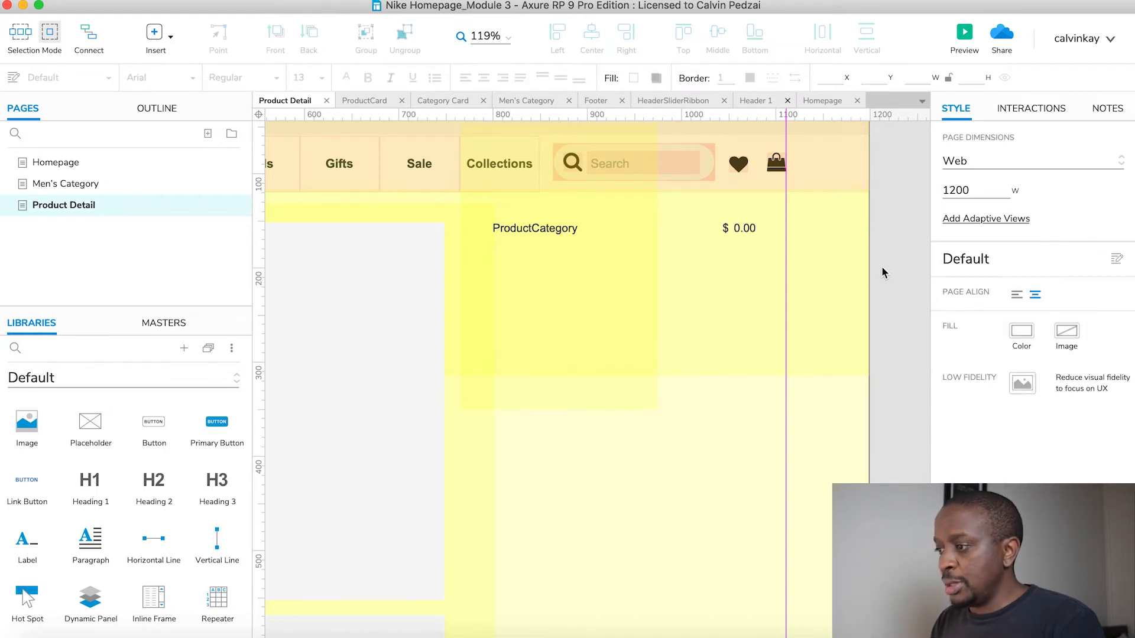
Step: Widen the 0.00 label to 62 px and shift it left with the dollar sign, placing the price at X 1049
click(757, 228)
drag(758, 228, 722, 228)
click(755, 230)
scroll(734, 227, up, 5)
scroll(765, 374, down, 4)
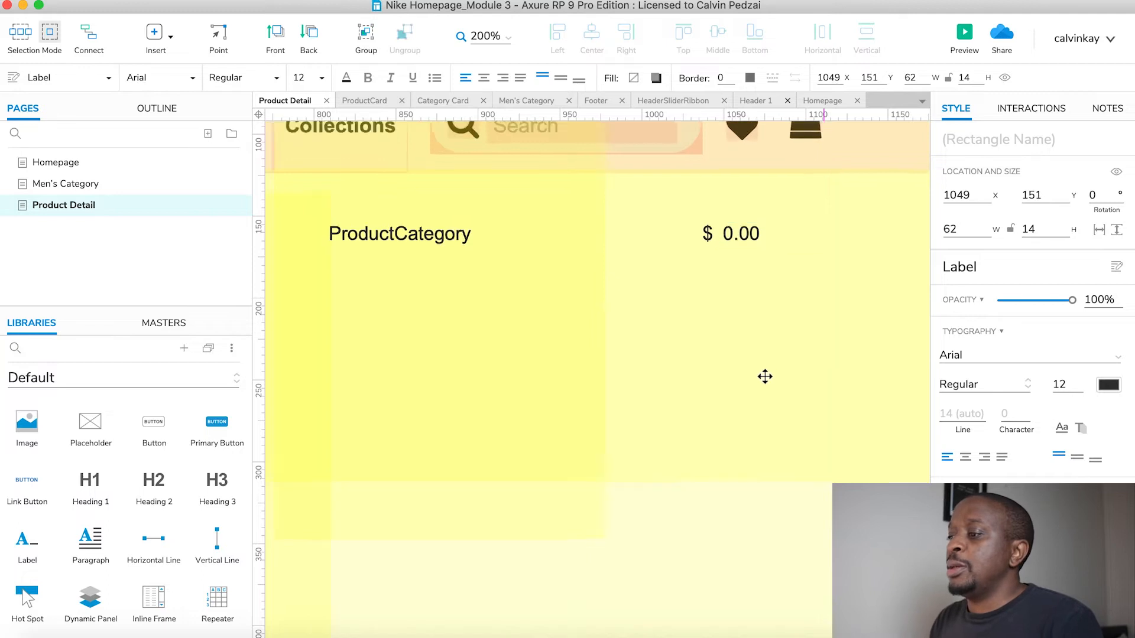
Step: Check Nike's product title, duplicate the ProductCategory label beneath itself at X 800, Y 177, and change the copy's text to "ProductTitle"
key(super+Tab)
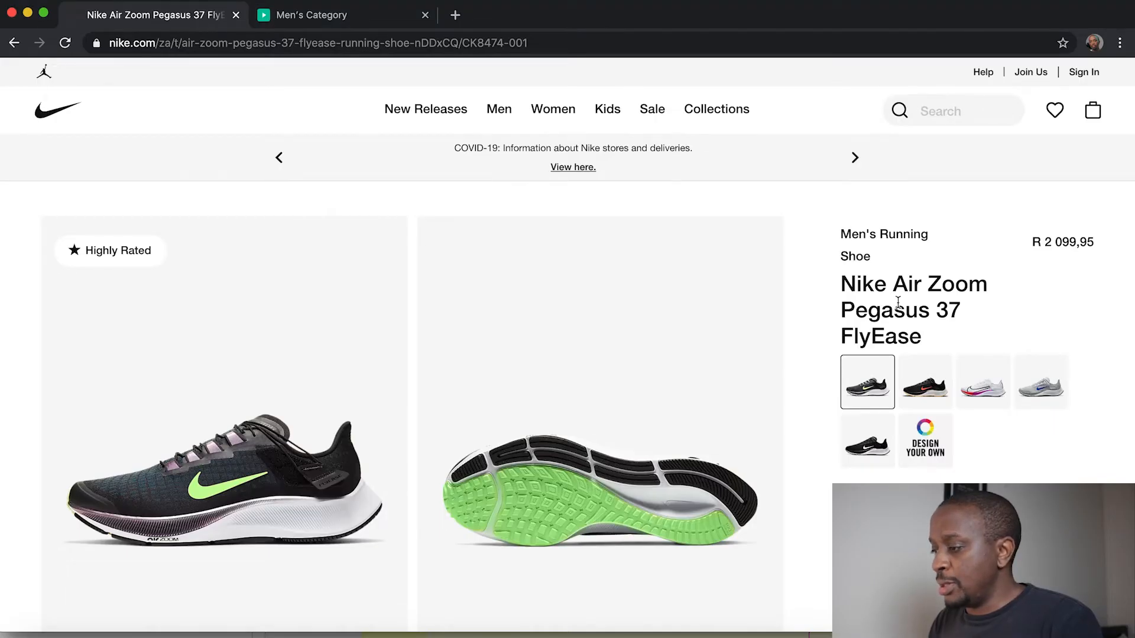
key(super+Tab)
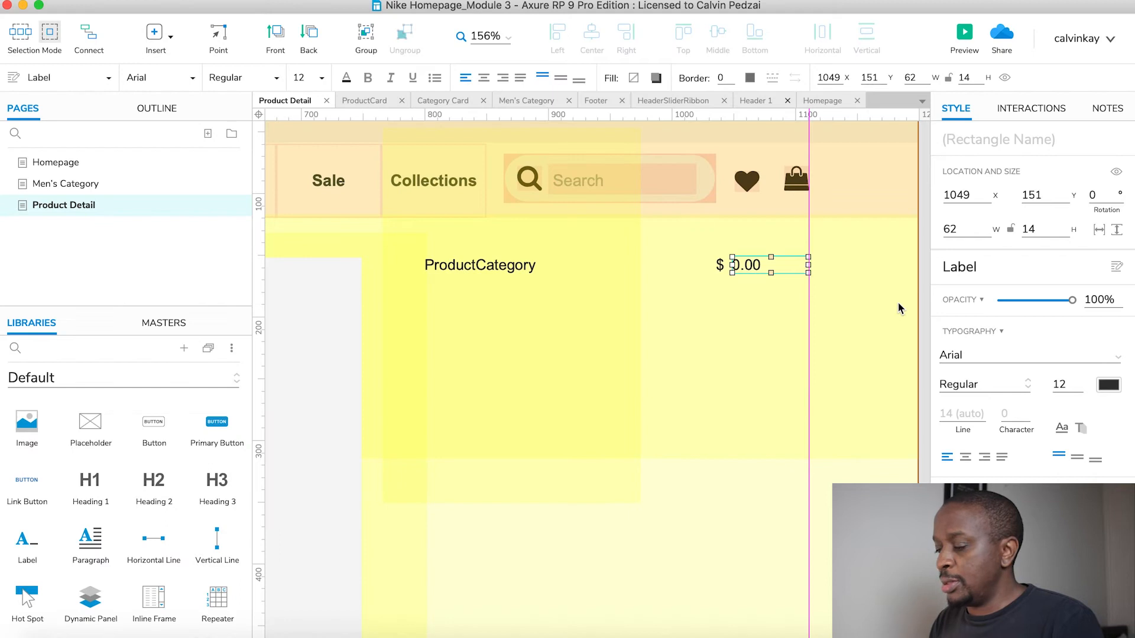
click(463, 271)
drag(463, 270, 463, 302)
double_click(463, 302)
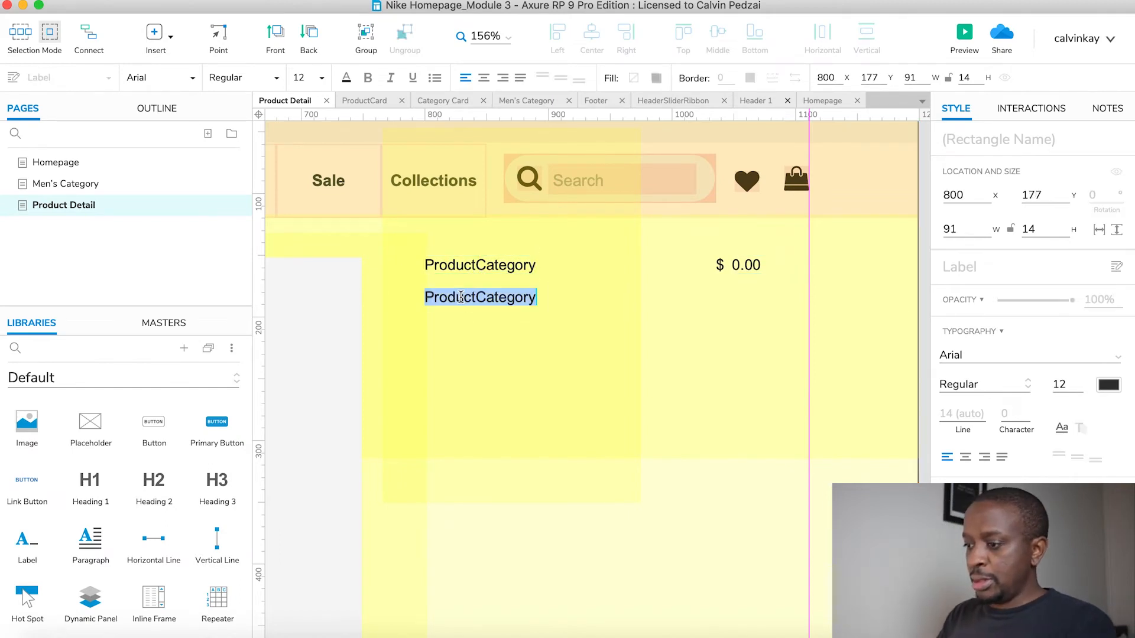
key(Right)
key(BackSpace)
key(BackSpace)
key(BackSpace)
key(BackSpace)
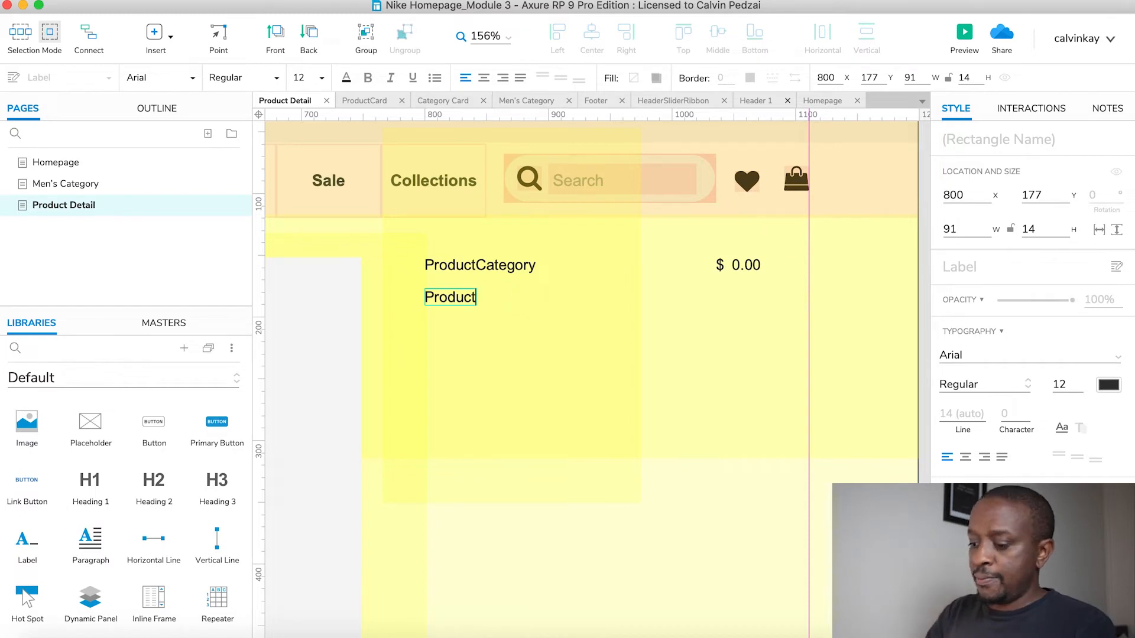
key(super+Tab)
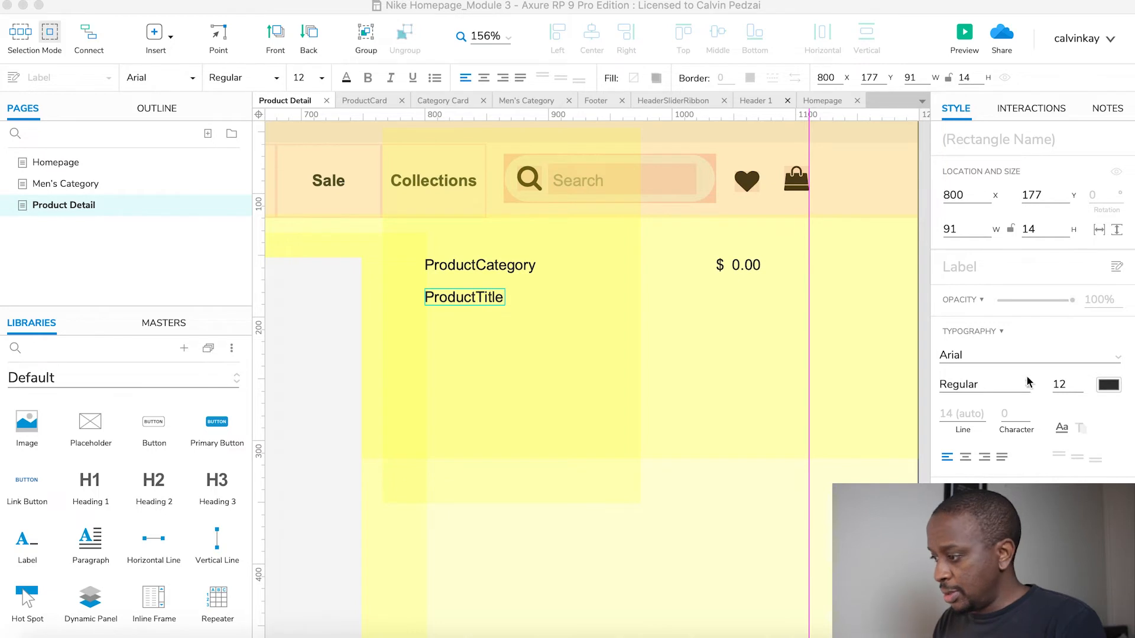
Step: Try to set the ProductTitle label's font size to 30
click(1070, 387)
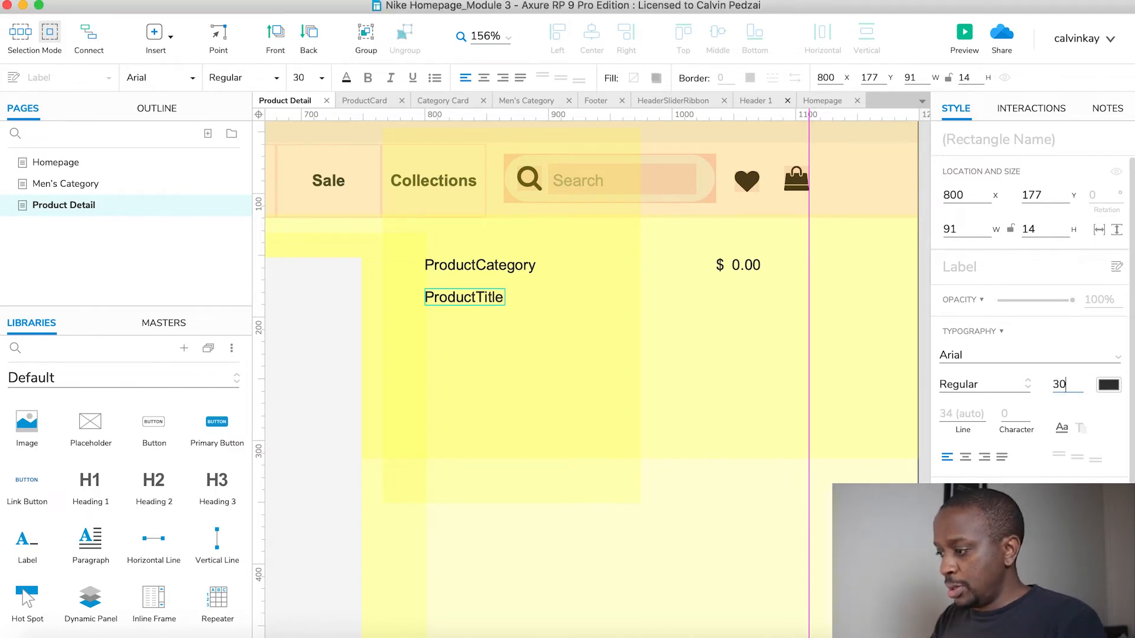
click(978, 385)
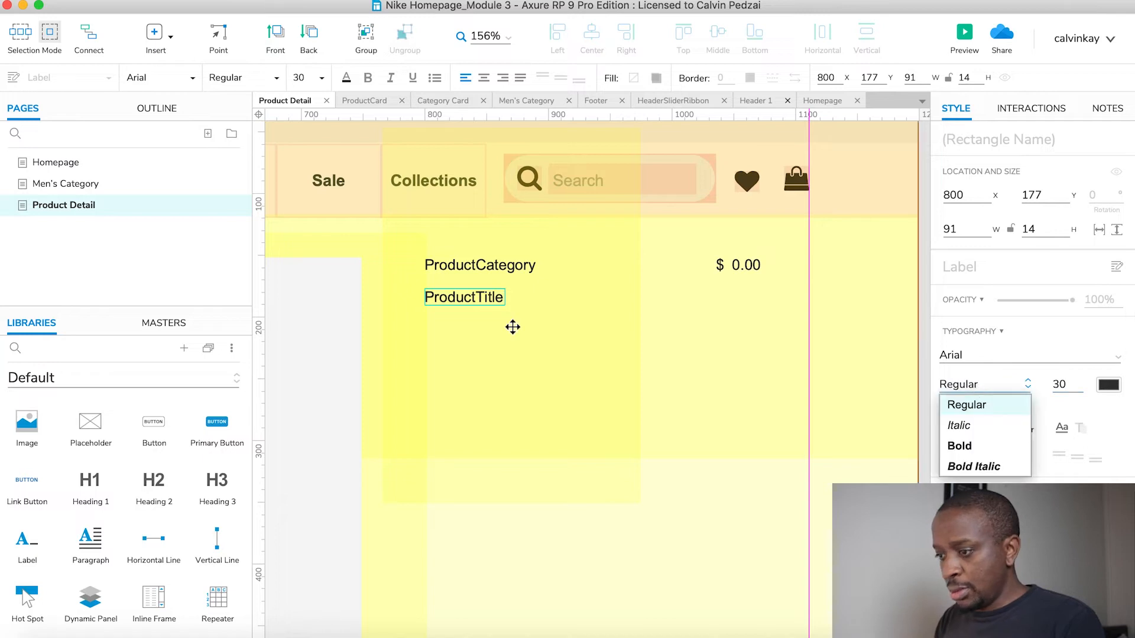
click(480, 293)
Step: Format the whole ProductTitle text as Arial Bold at size 30
double_click(503, 299)
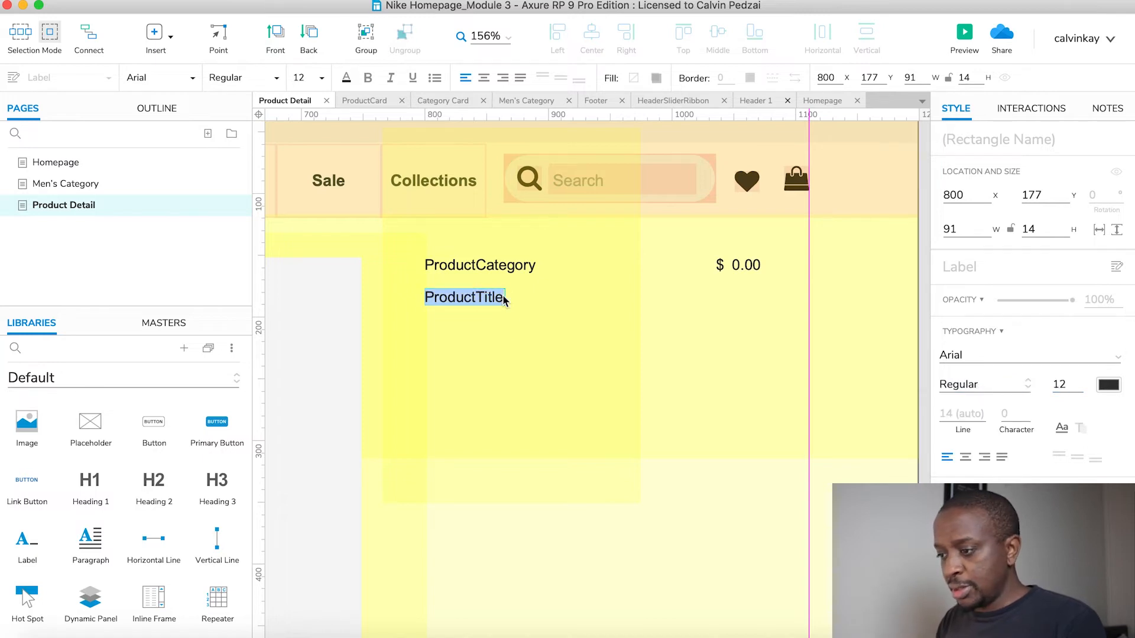
click(1062, 381)
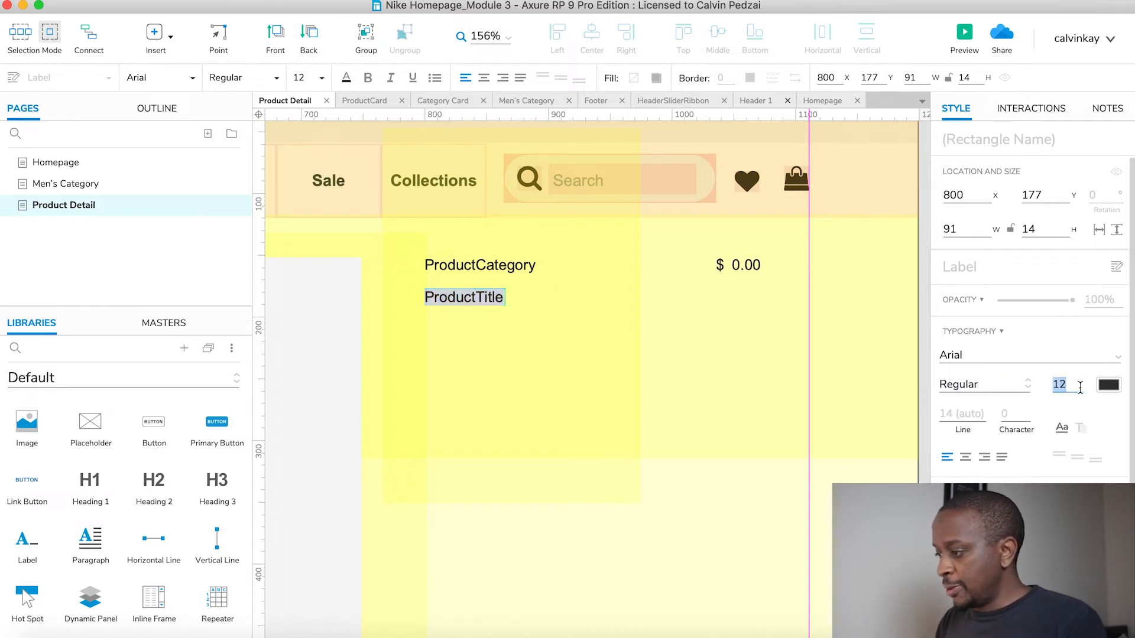
text(30)
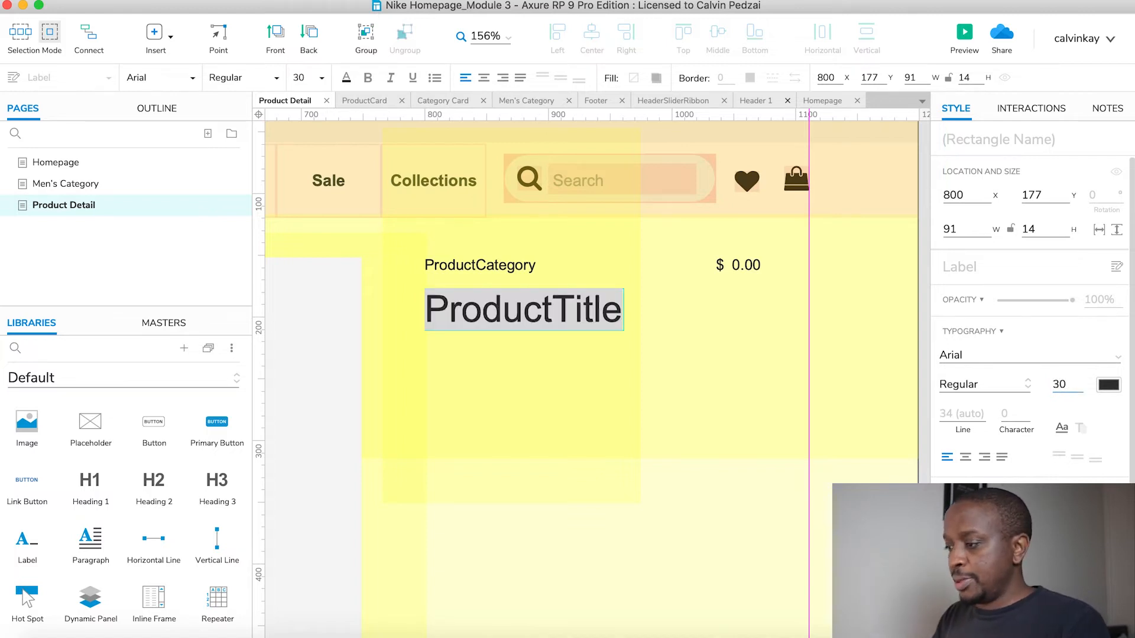
click(996, 386)
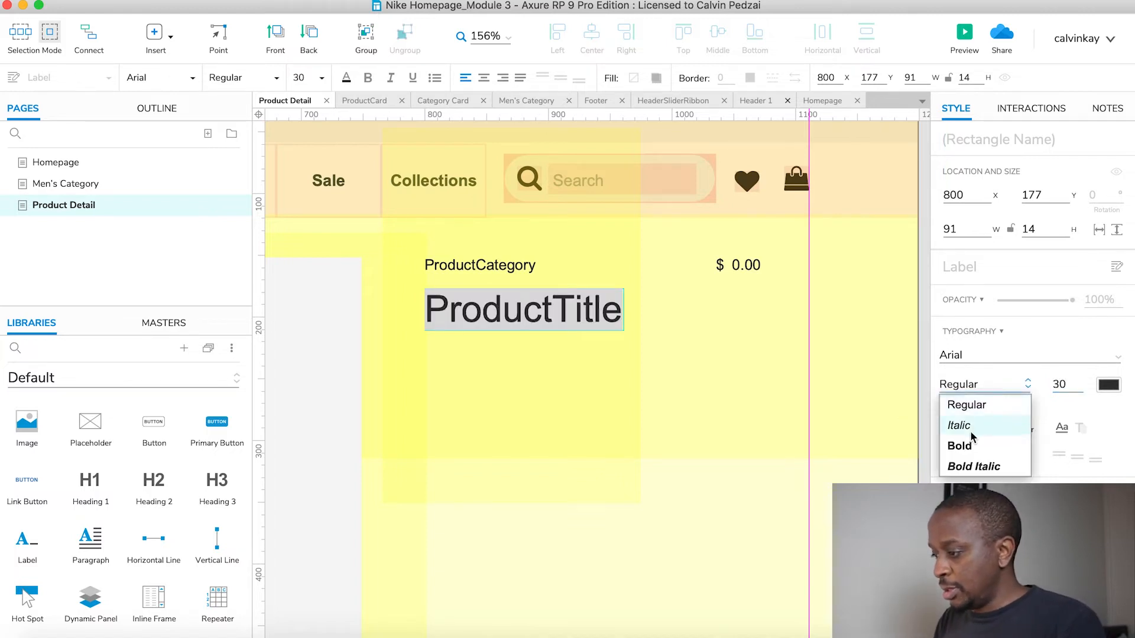
click(969, 450)
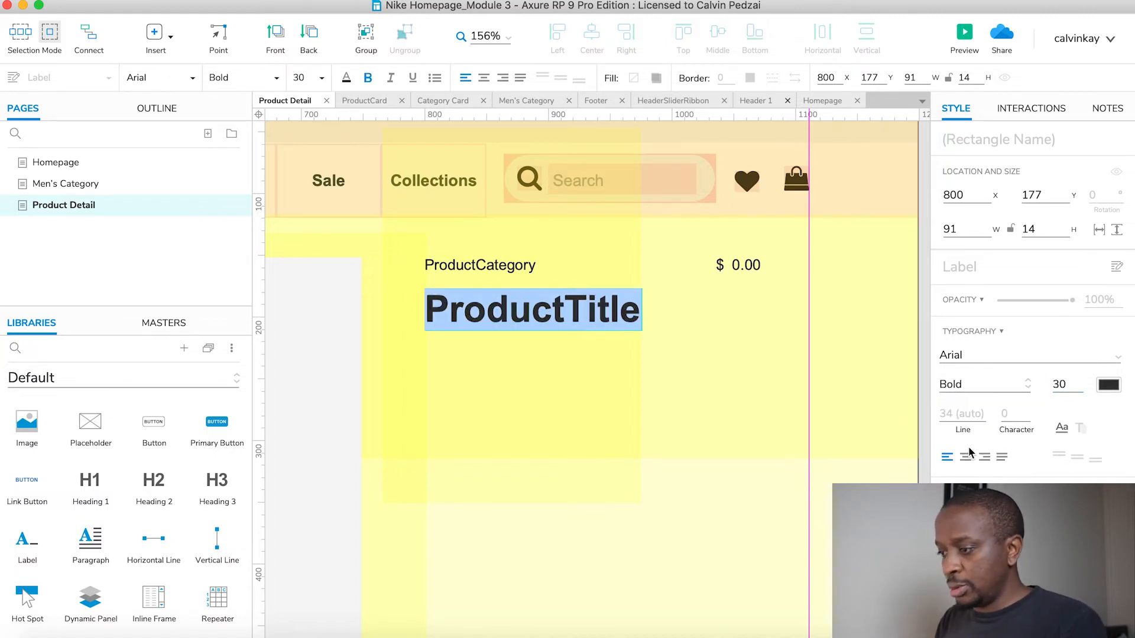
click(923, 357)
Step: Enlarge the ProductTitle label's box to 280 px wide and 87 px high
click(576, 325)
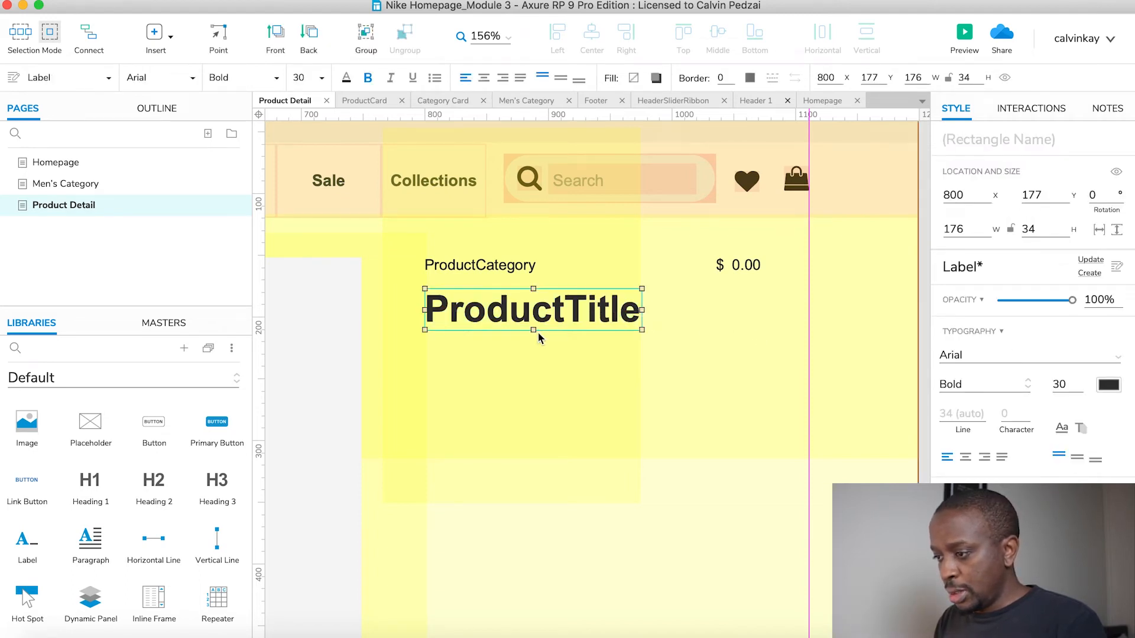
drag(535, 330, 540, 396)
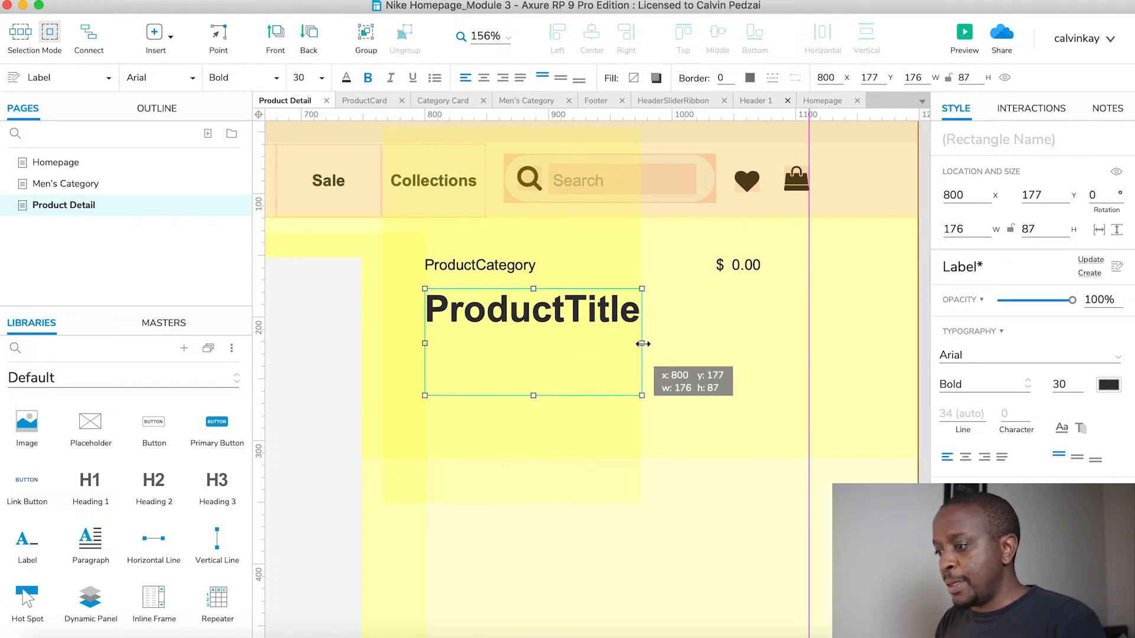
drag(641, 343, 768, 354)
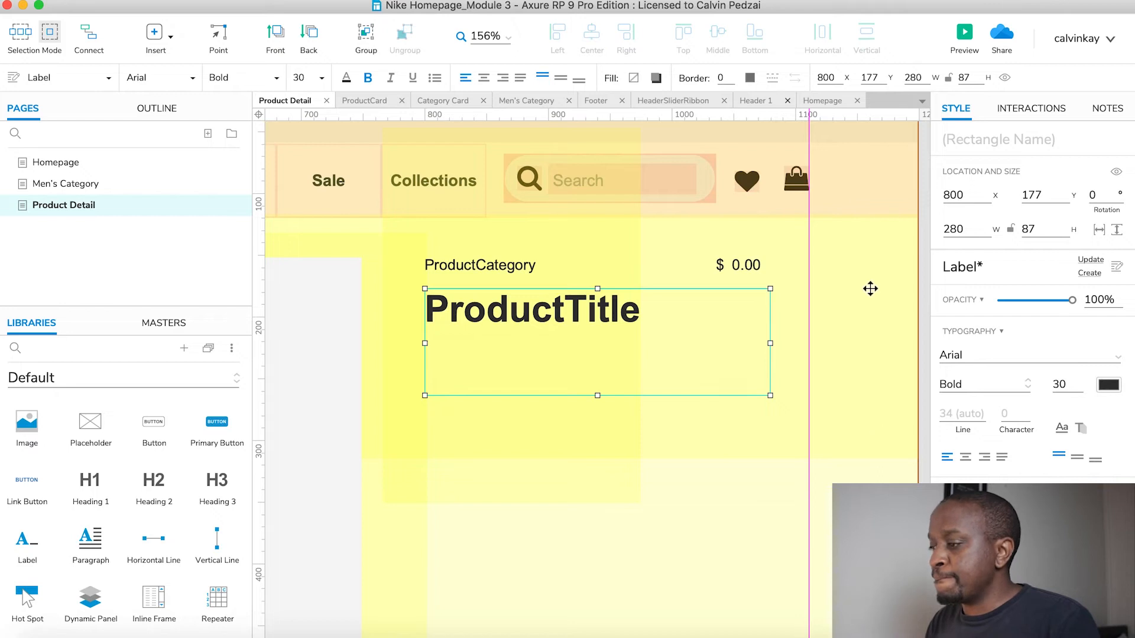
click(923, 298)
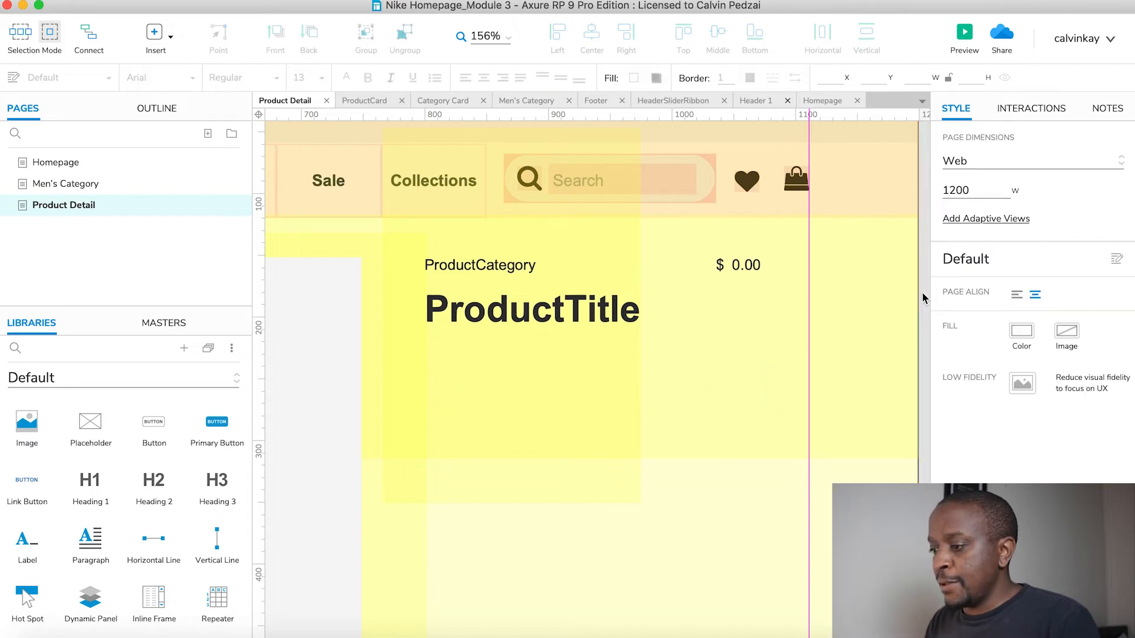
Step: Check Nike's colour thumbnails, duplicate the grey image box at X 768, Y 211, and shrink the copy to about 90 × 152 px
scroll(575, 370, left, 4)
click(575, 371)
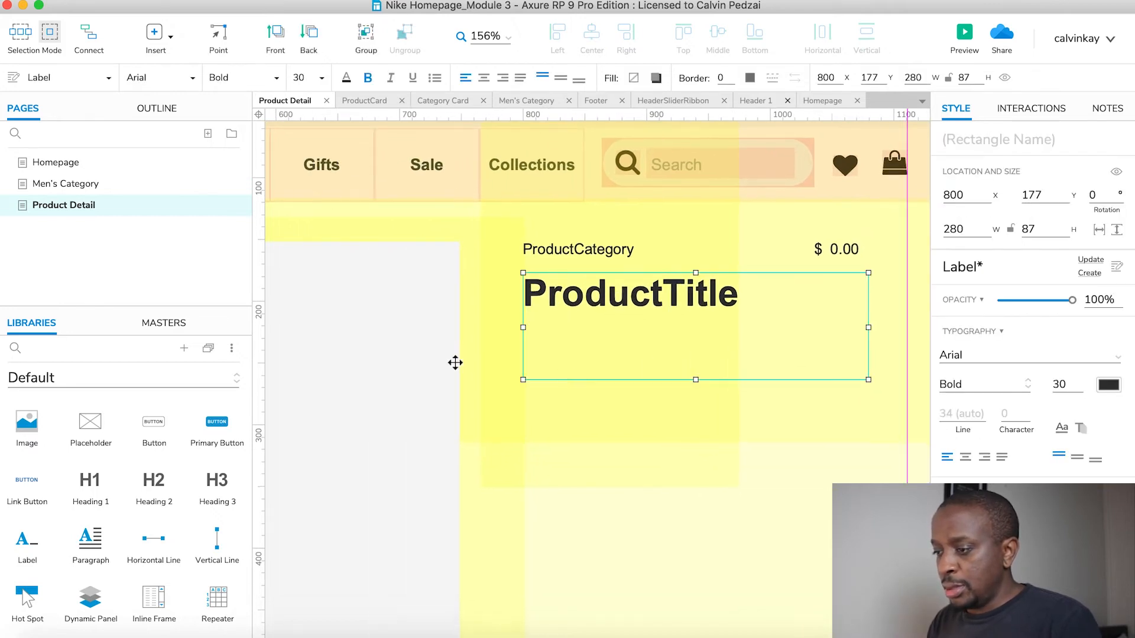
key(super+Tab)
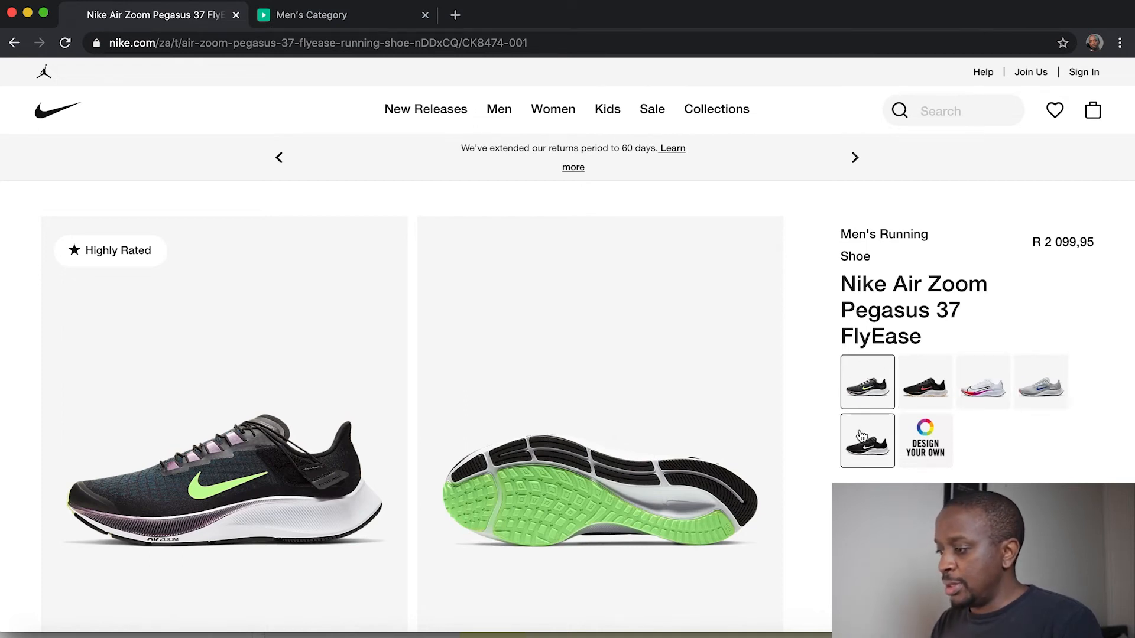
key(super+Tab)
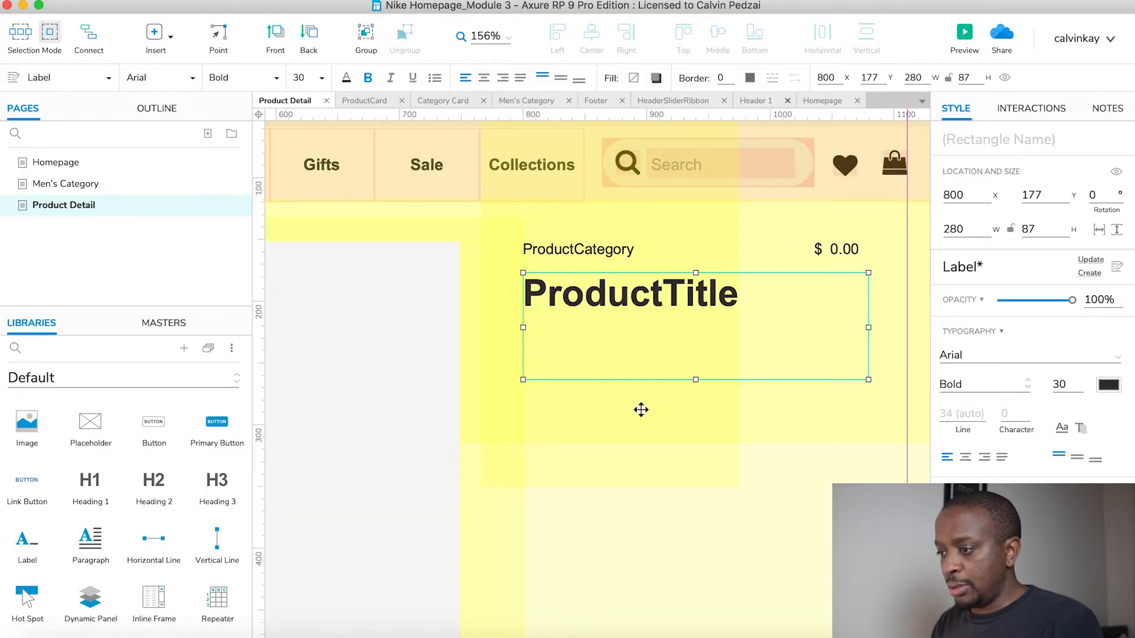
click(349, 356)
drag(349, 356, 774, 431)
scroll(775, 431, down, 2)
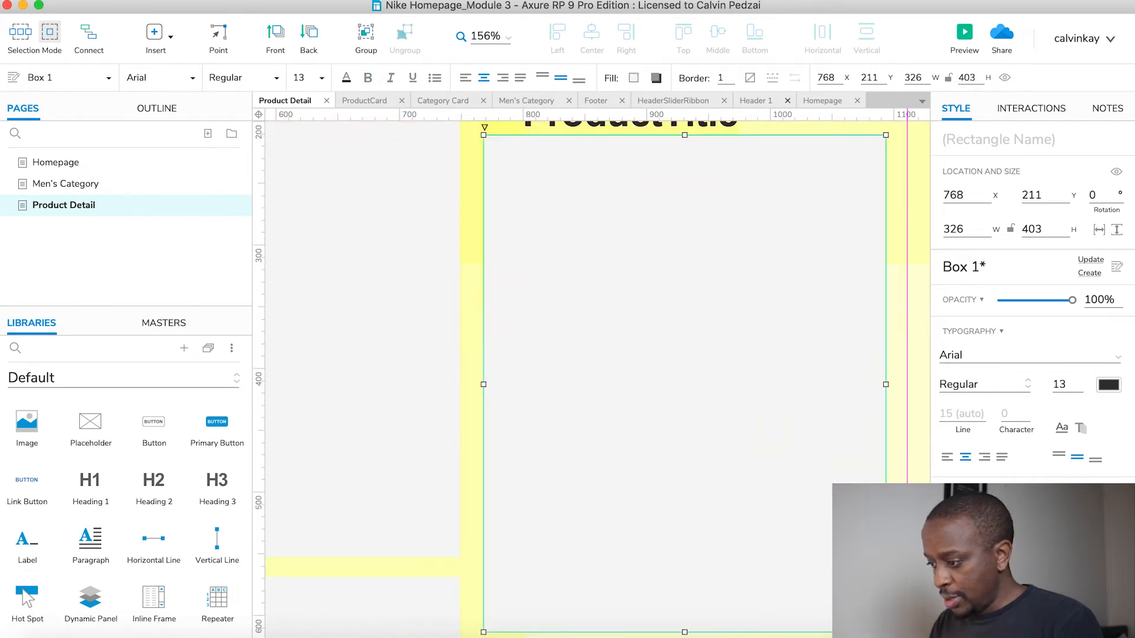
drag(885, 632, 593, 321)
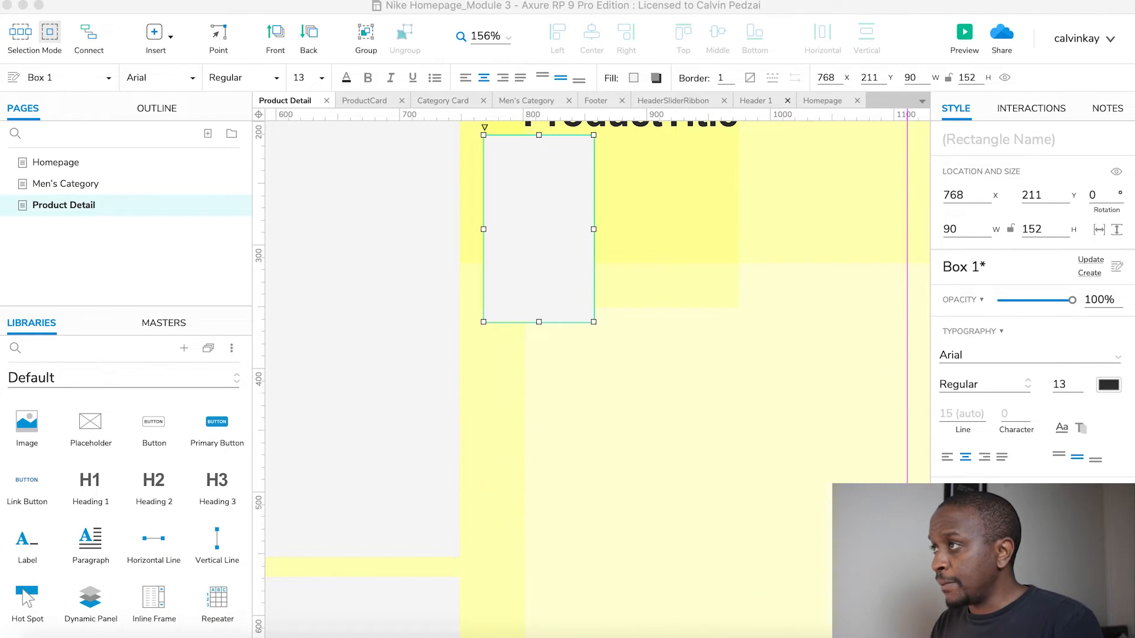
Step: Set the small grey box beneath ProductTitle to 68 px wide and 68 px high
click(927, 84)
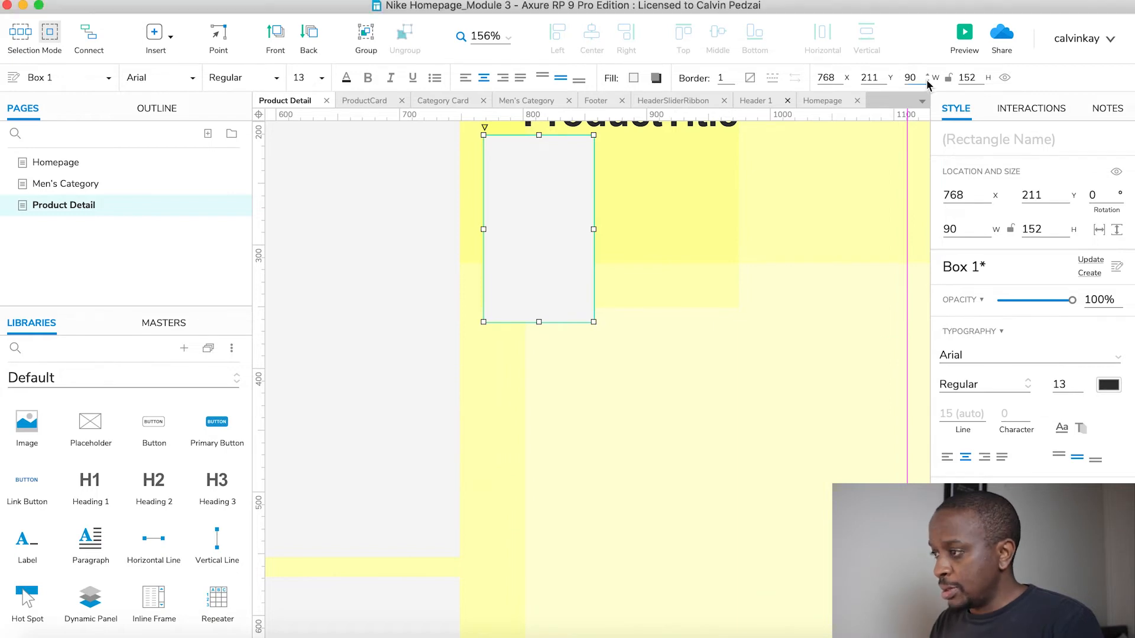
key(BackSpace)
key(BackSpace)
text(68)
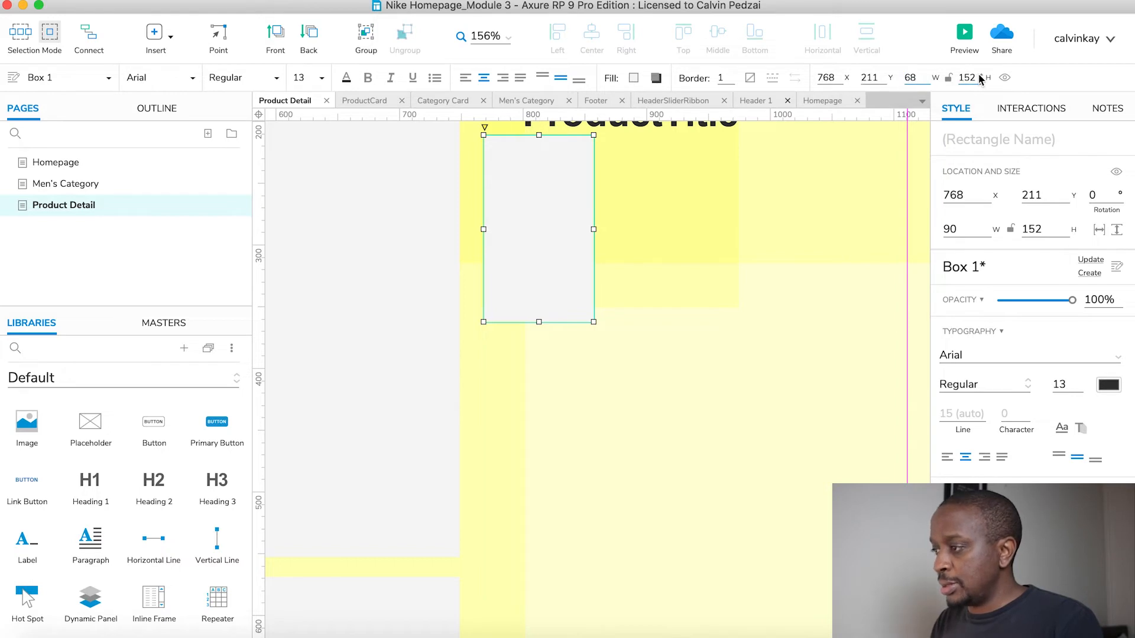
key(Tab)
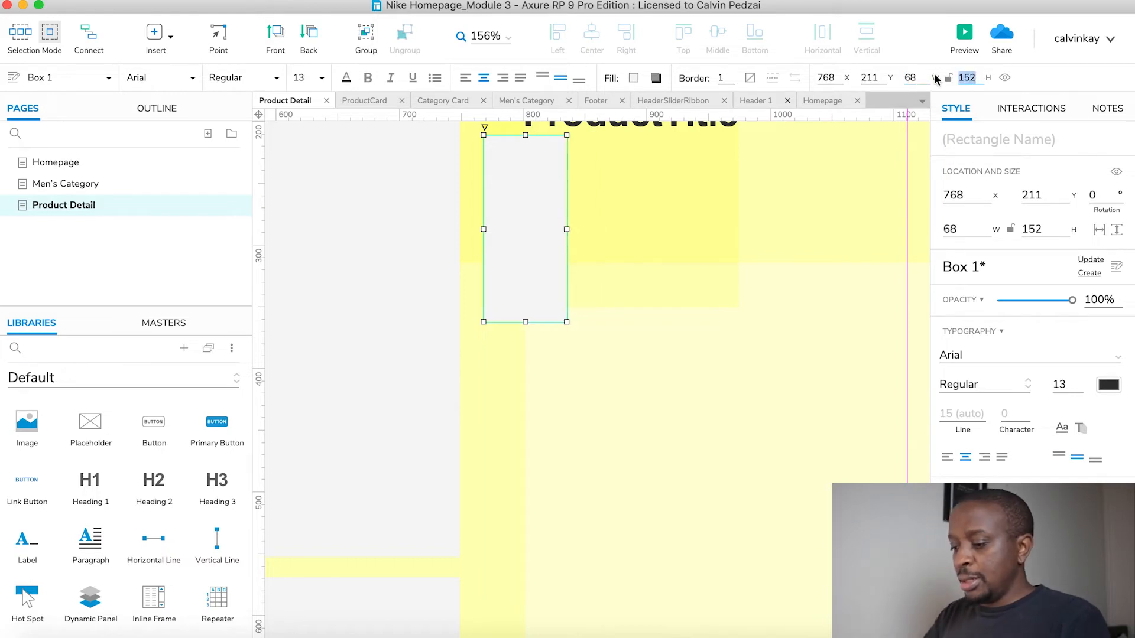
text(68)
key(Return)
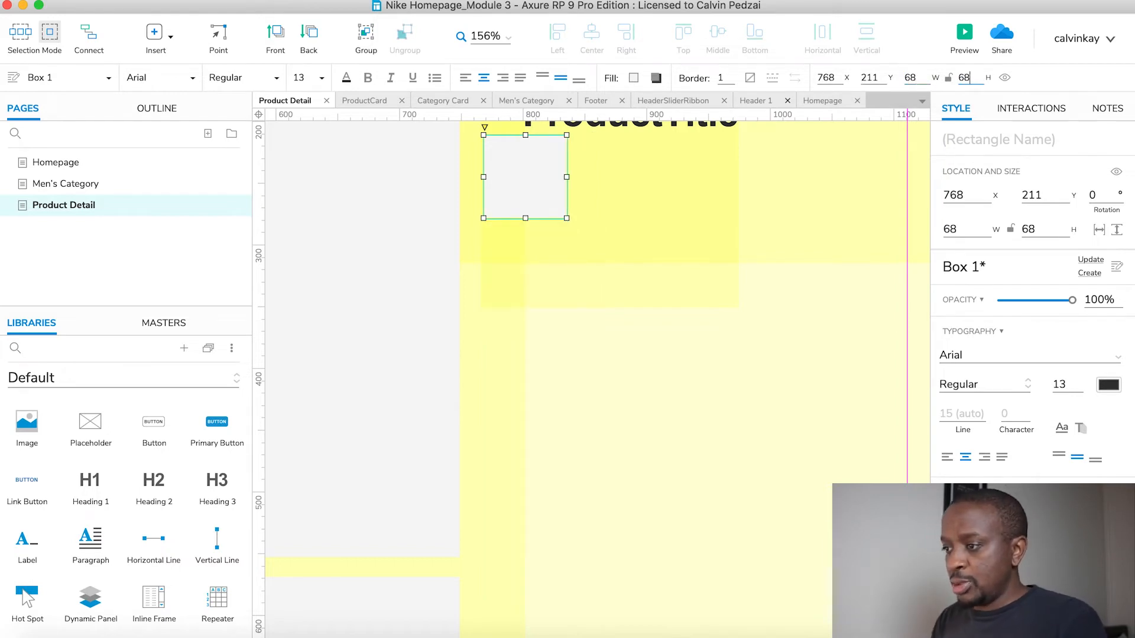
Step: Round the small grey box's corners with a radius of 5
scroll(783, 383, right, 3)
scroll(782, 383, up, 2)
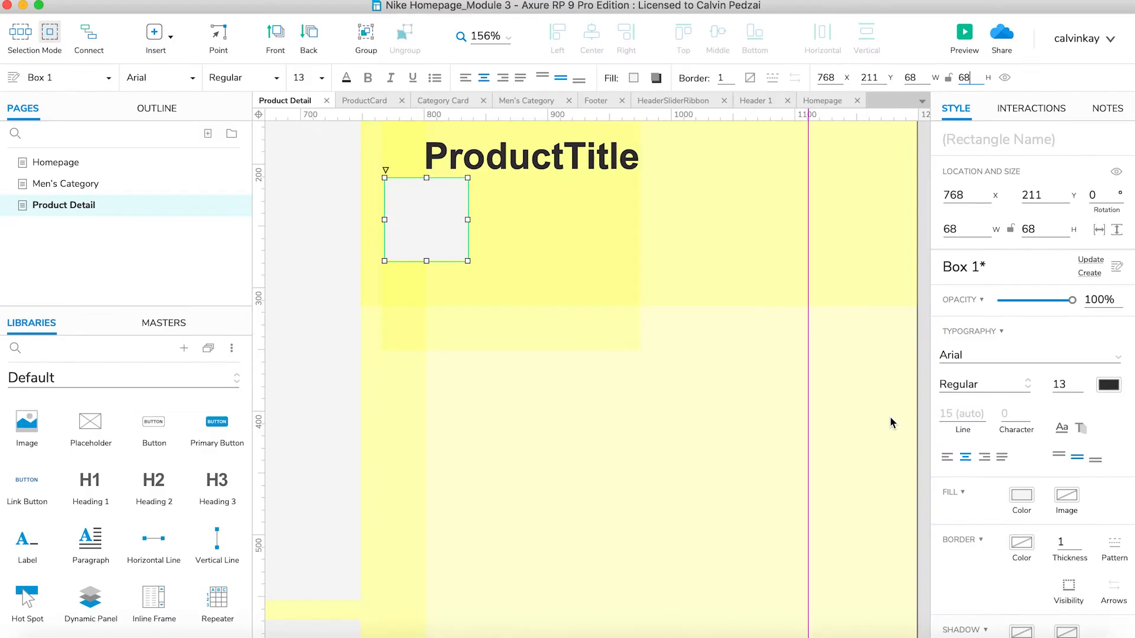
scroll(1035, 552, down, 4)
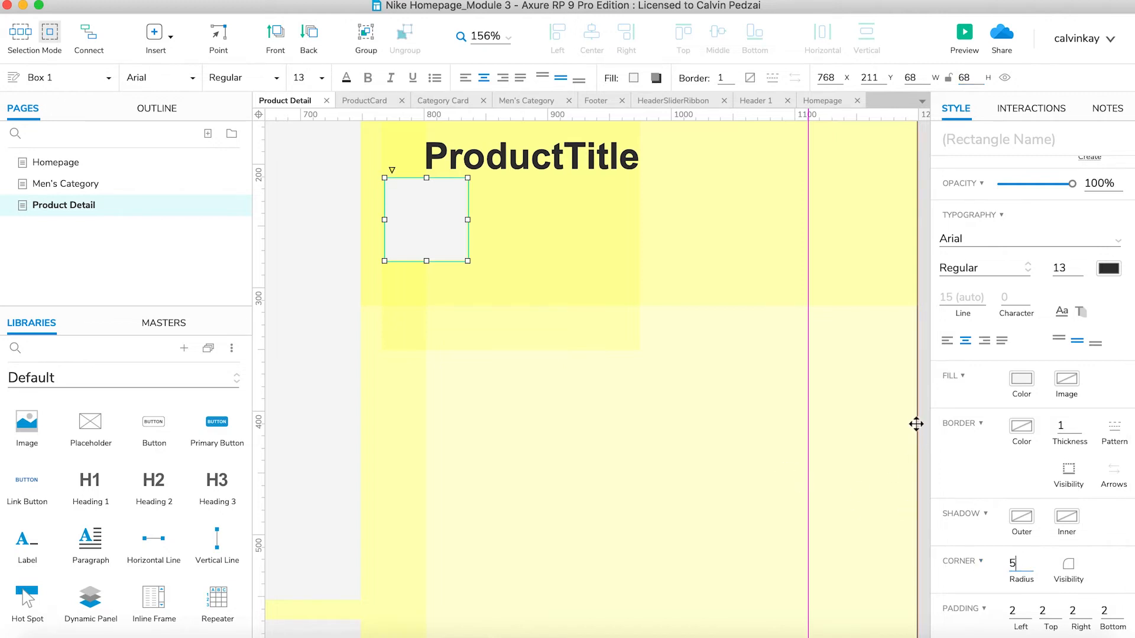
click(922, 391)
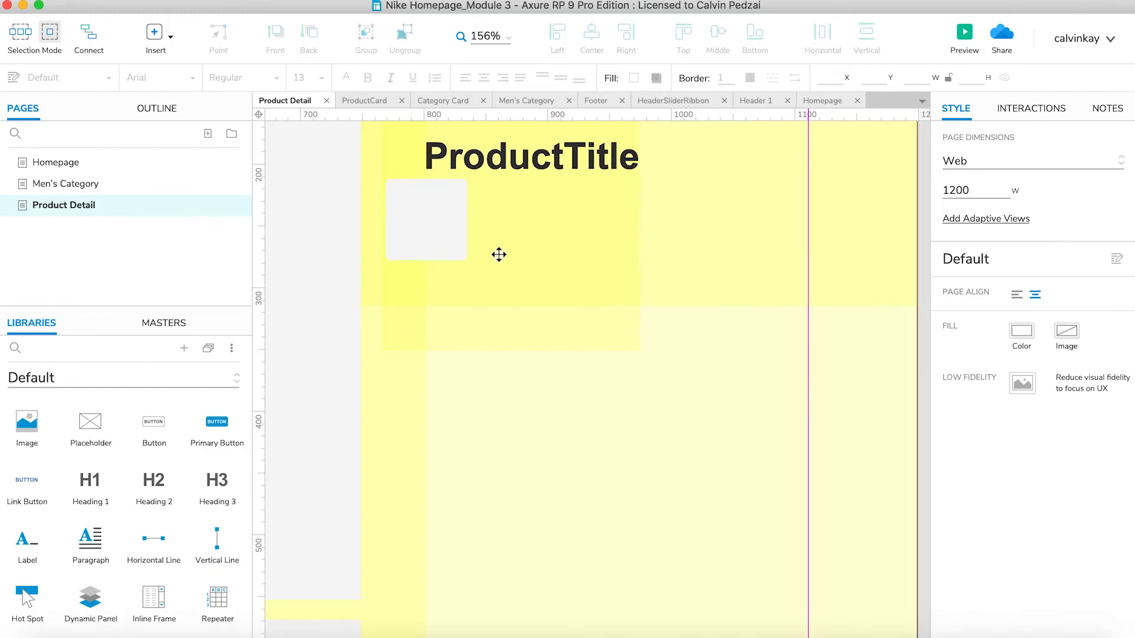
scroll(438, 233, up, 4)
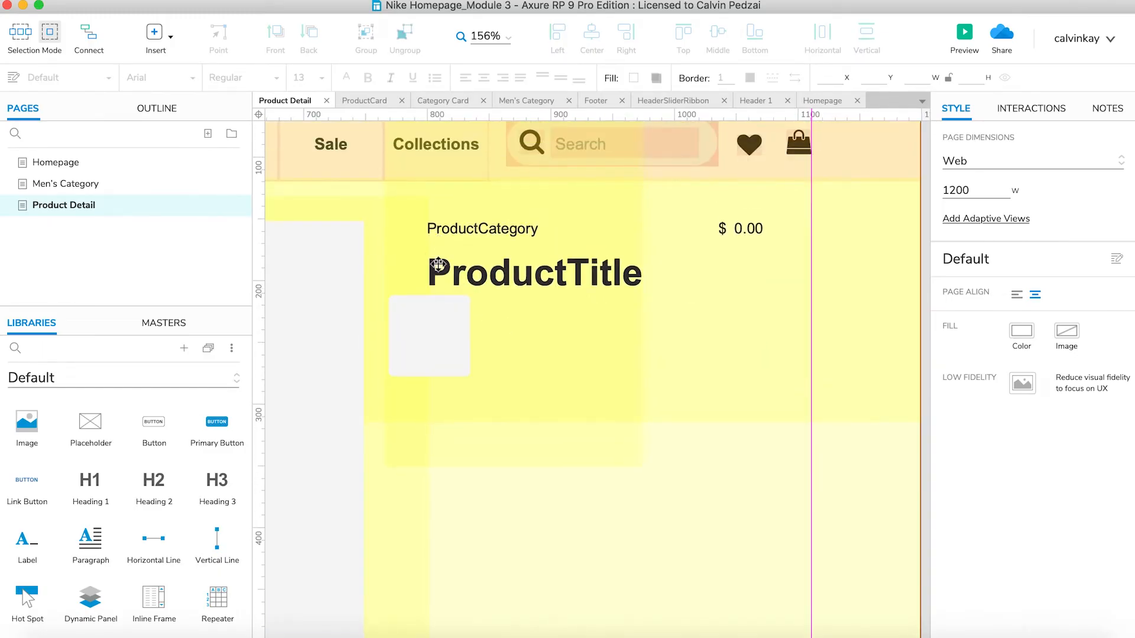
Step: Move the small box to X 800, Y 278 and duplicate it into a row of four, the last at X 1019
drag(428, 343, 747, 393)
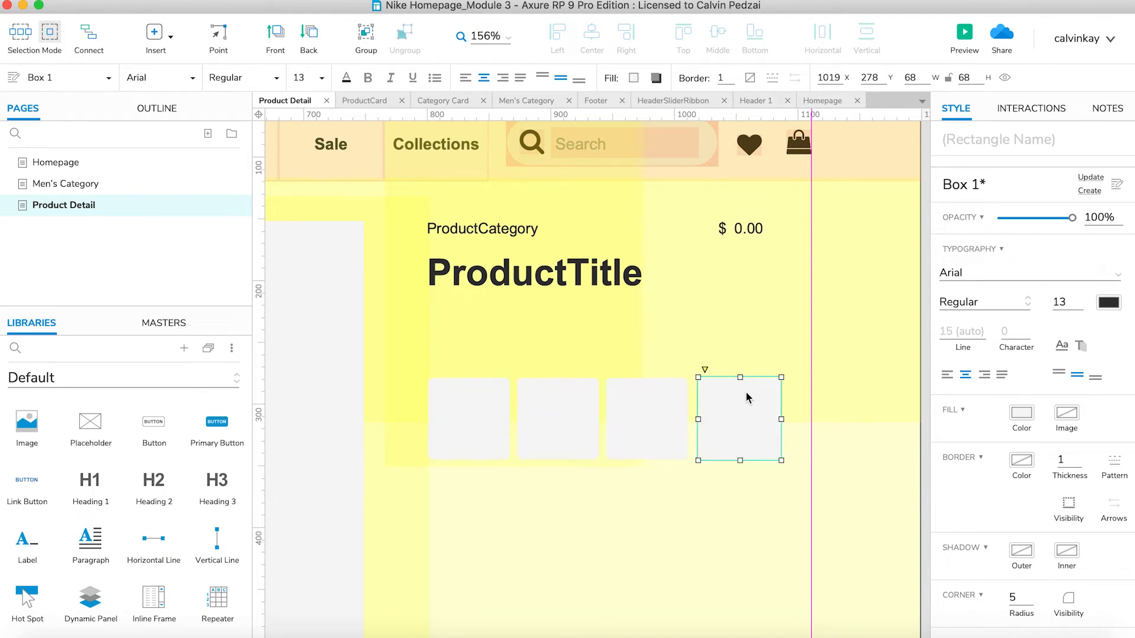
key(super+Tab)
key(super+Tab)
click(739, 390)
scroll(738, 397, down, 3)
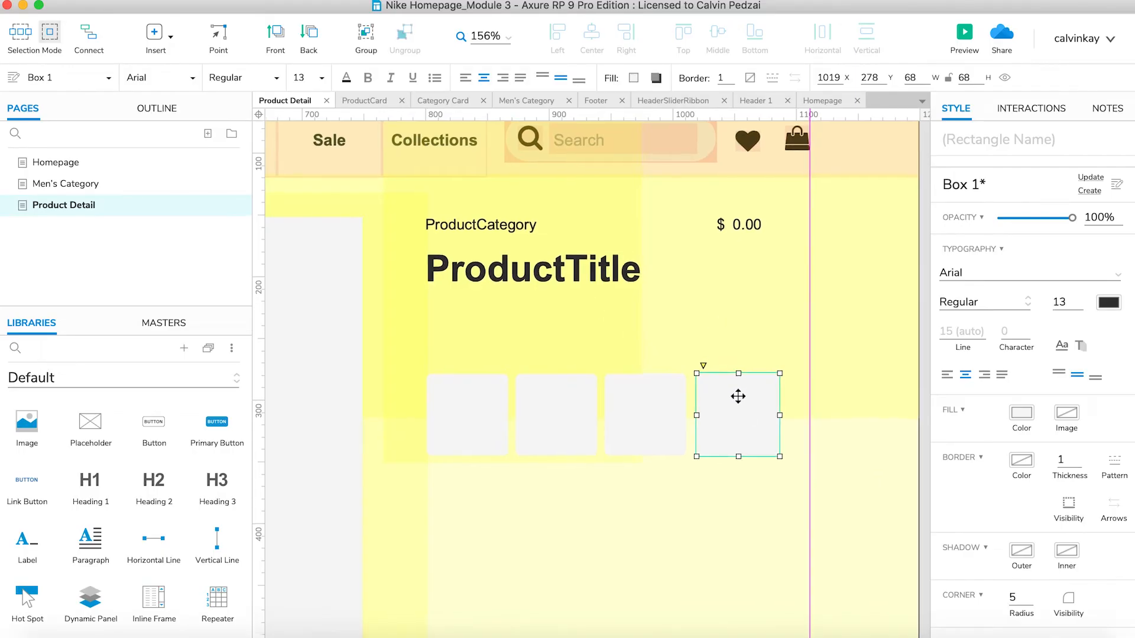
Step: Move the fourth thumbnail box to X 1043 so its outer edge meets the vertical guide
scroll(739, 397, right, 2)
click(888, 371)
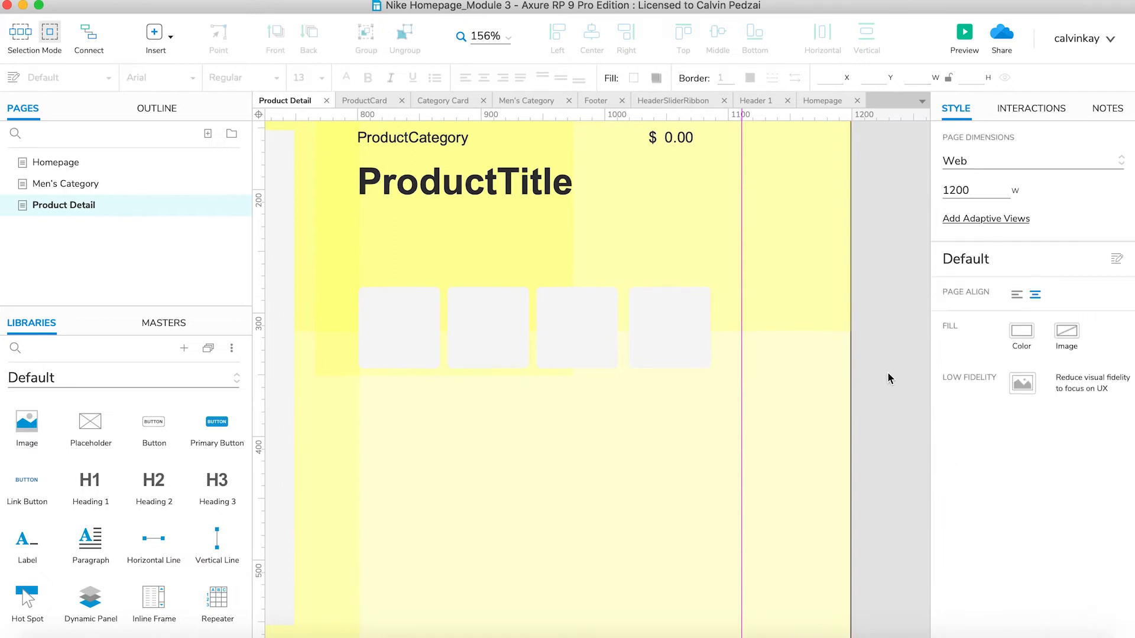
click(593, 339)
click(669, 348)
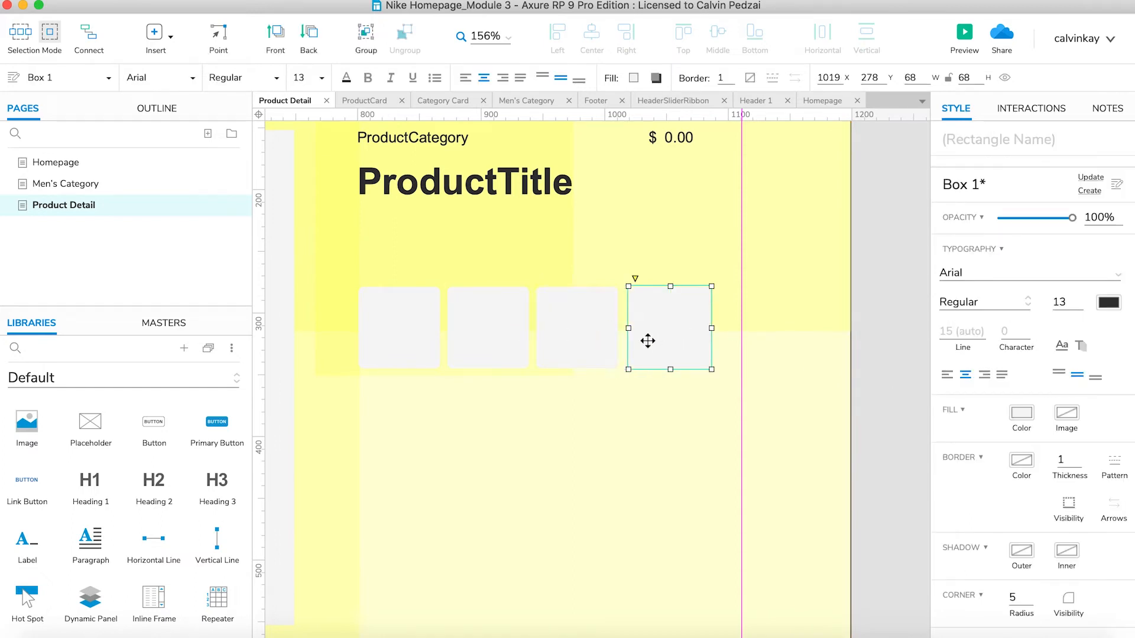
drag(657, 341, 685, 343)
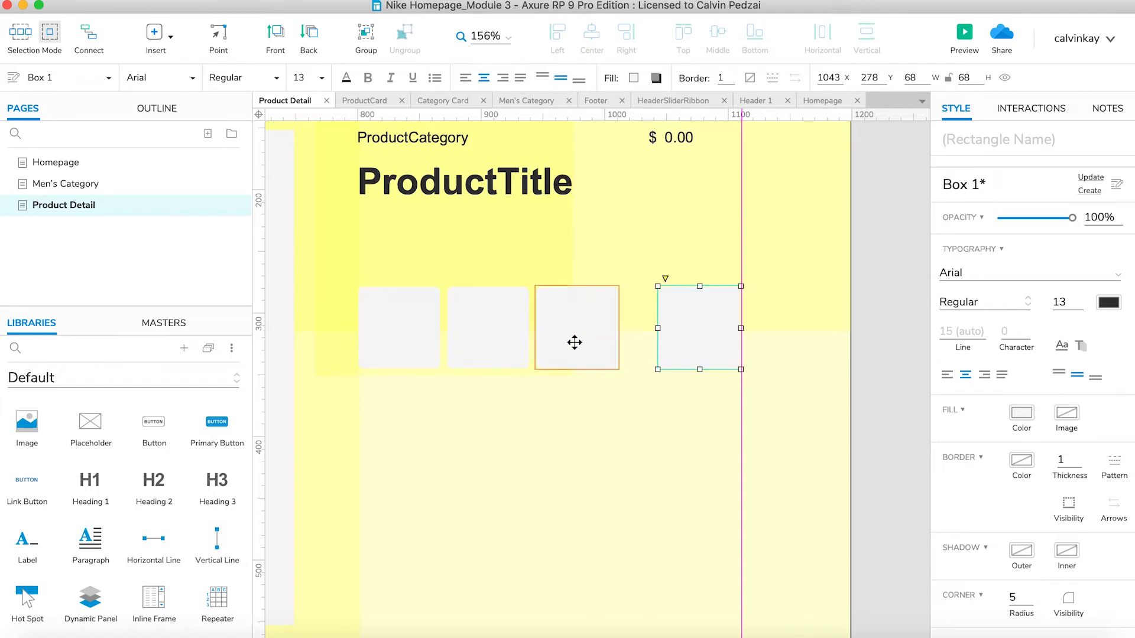
Step: Distribute the four thumbnail boxes evenly in the horizontal direction
shift+click(574, 342)
shift+click(489, 338)
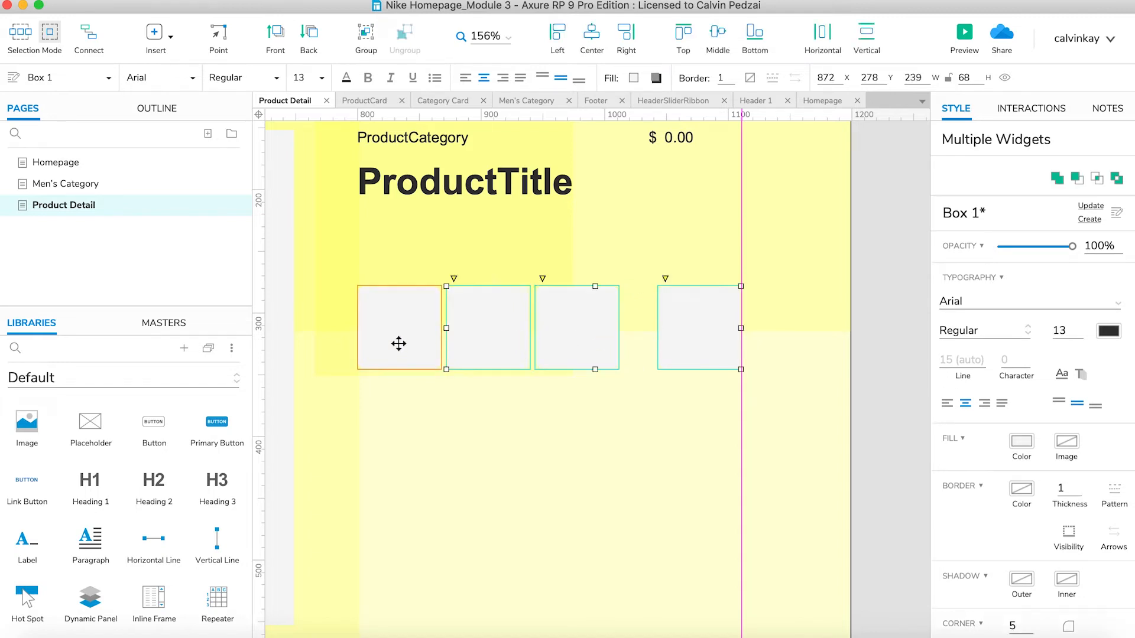
shift+click(398, 342)
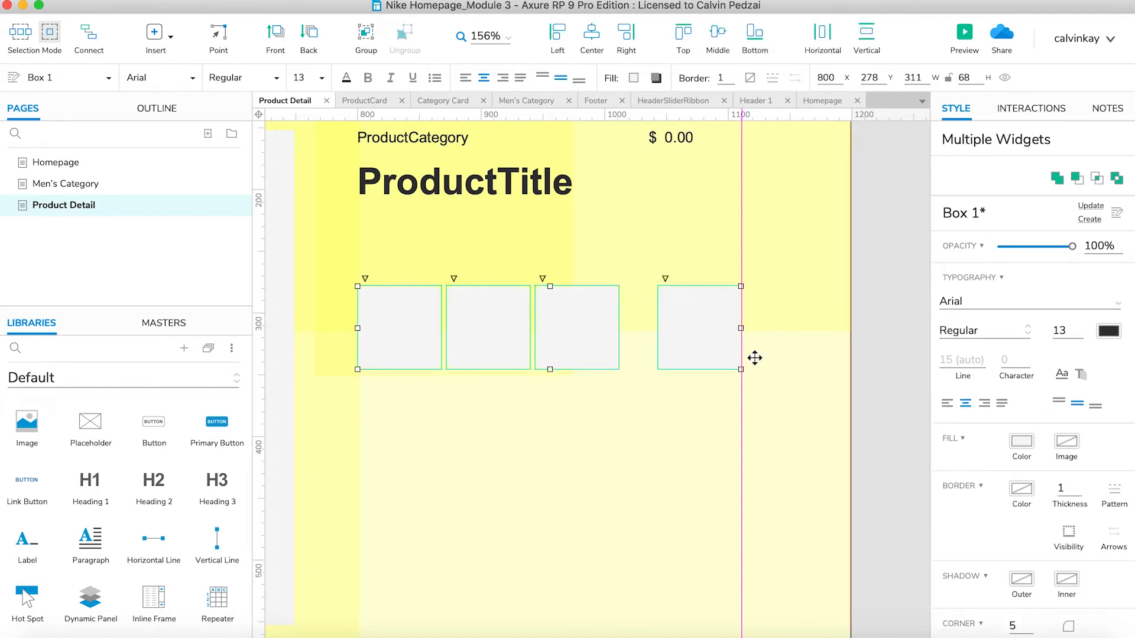
click(823, 34)
click(885, 313)
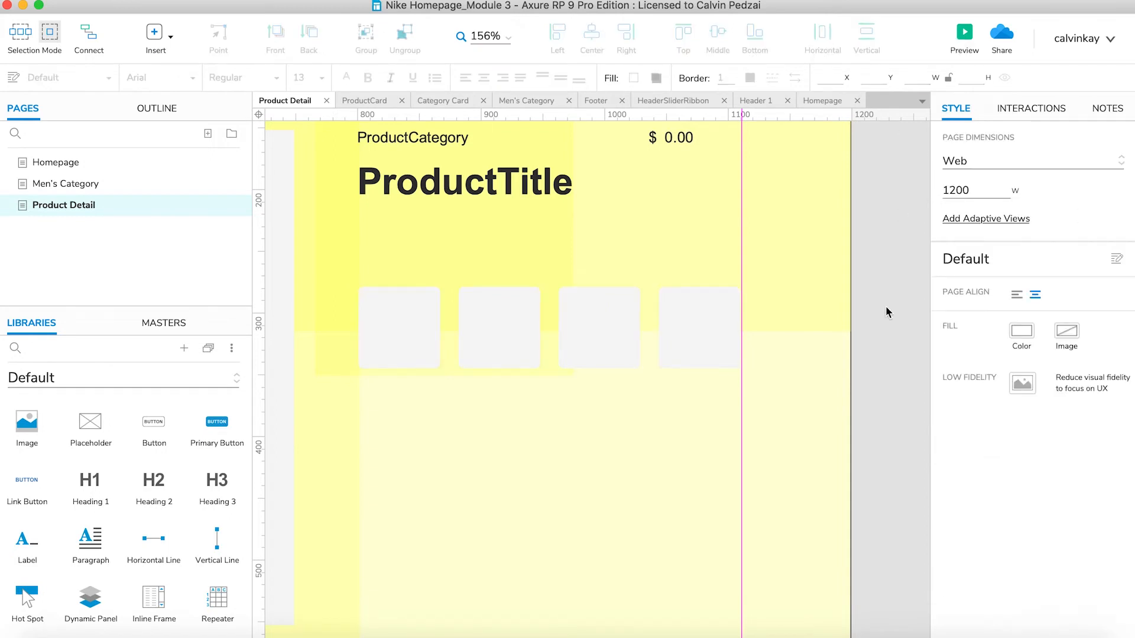
Step: Duplicate the first two thumbnail boxes directly beneath themselves to start a second row
click(437, 335)
click(478, 329)
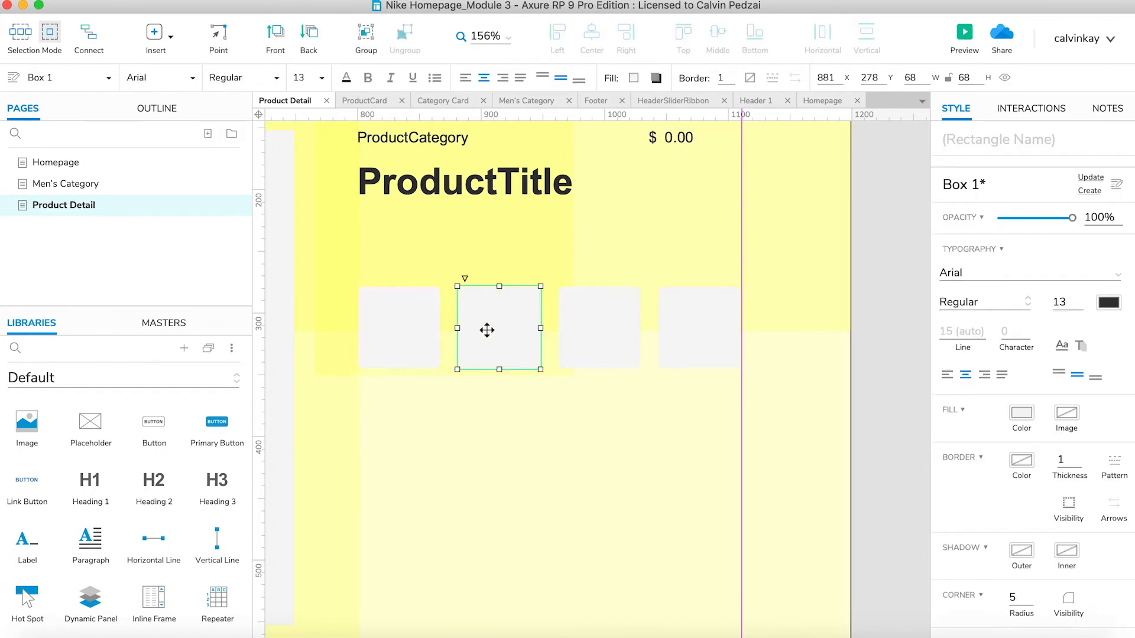
shift+click(414, 335)
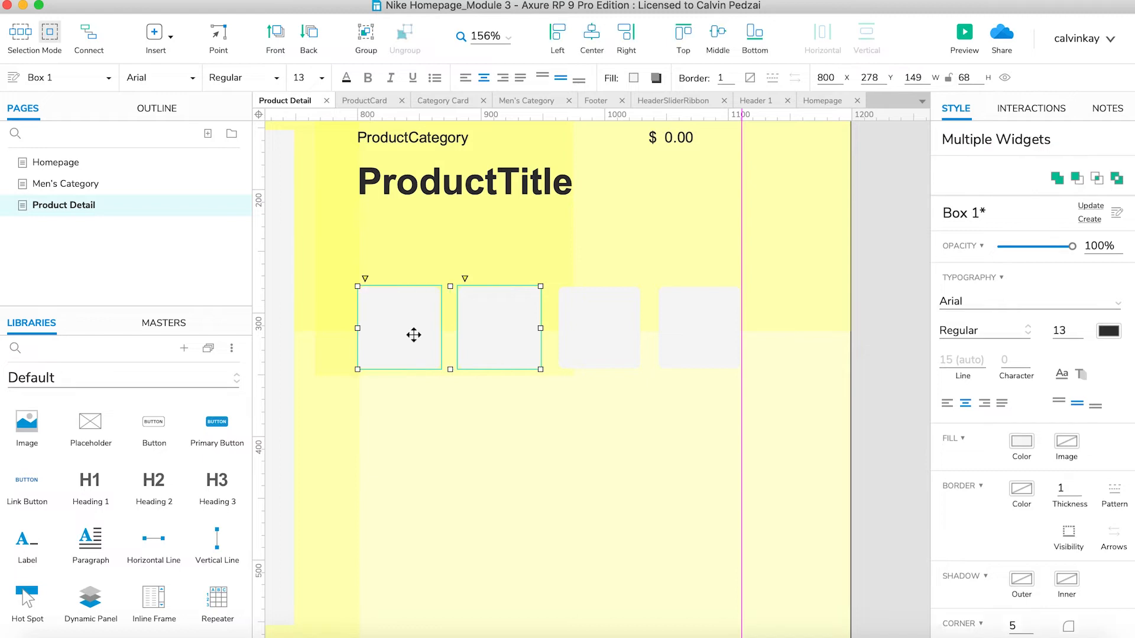
drag(414, 335, 414, 439)
click(866, 369)
Step: Review Nike's thumbnail and Select Size sections, and duplicate the ProductCategory label below the thumbnail boxes at X 800, Y 452
key(super+Tab)
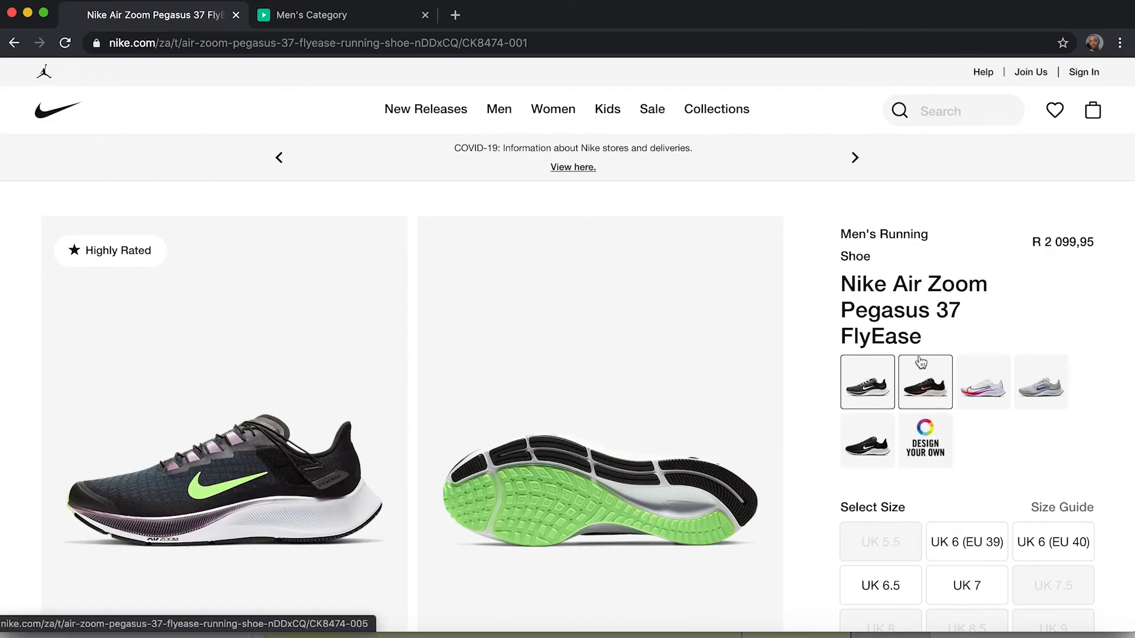
key(super+Tab)
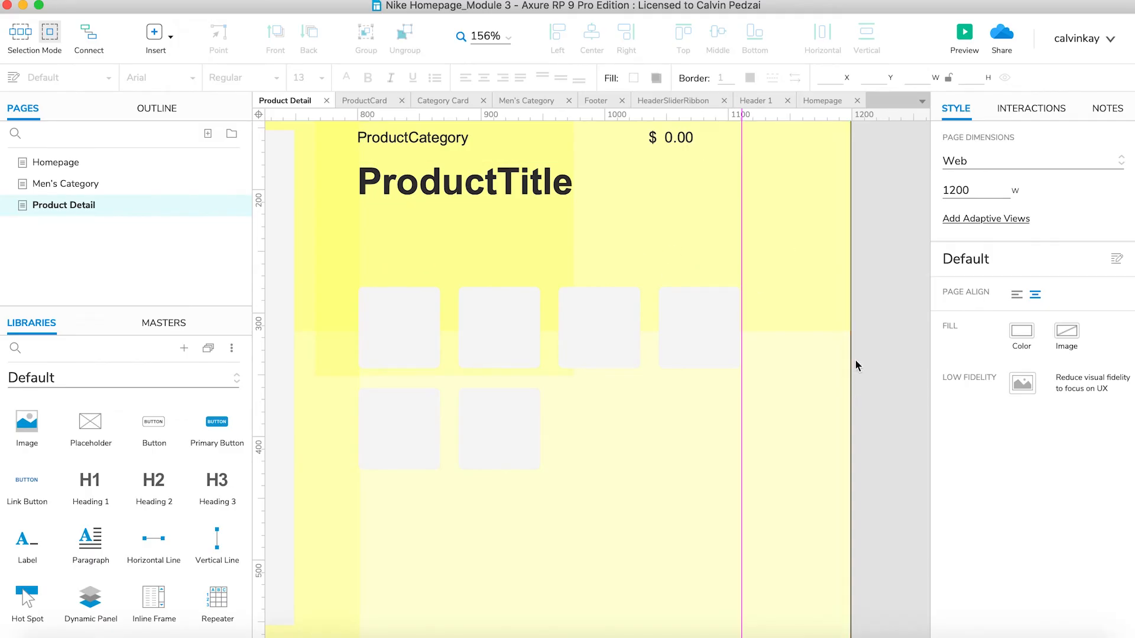
scroll(864, 369, down, 5)
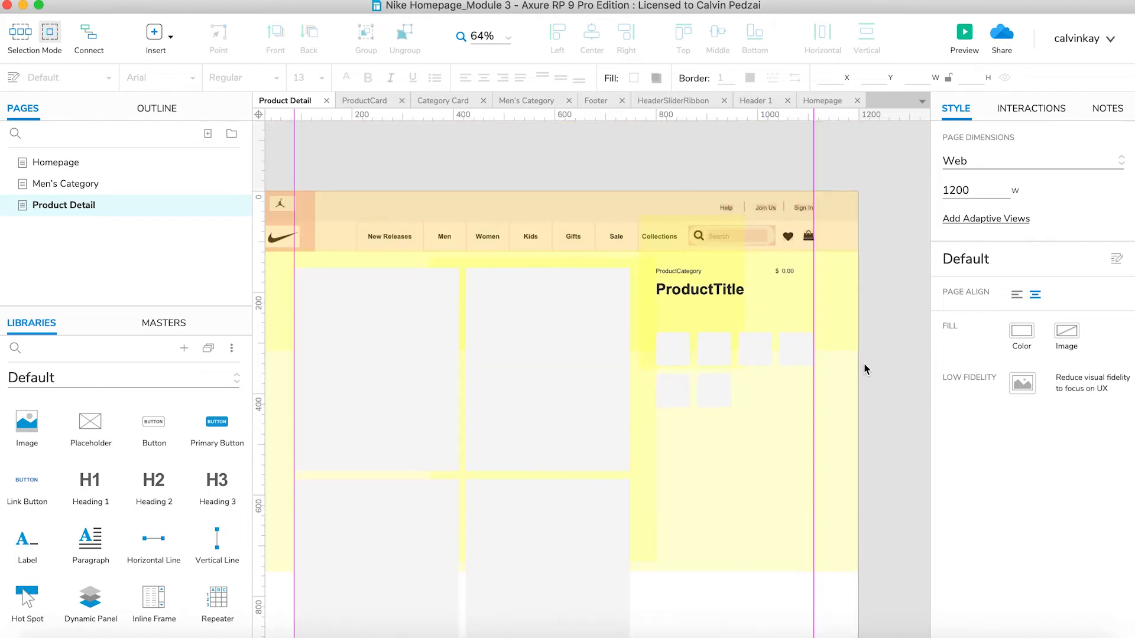
key(super+Tab)
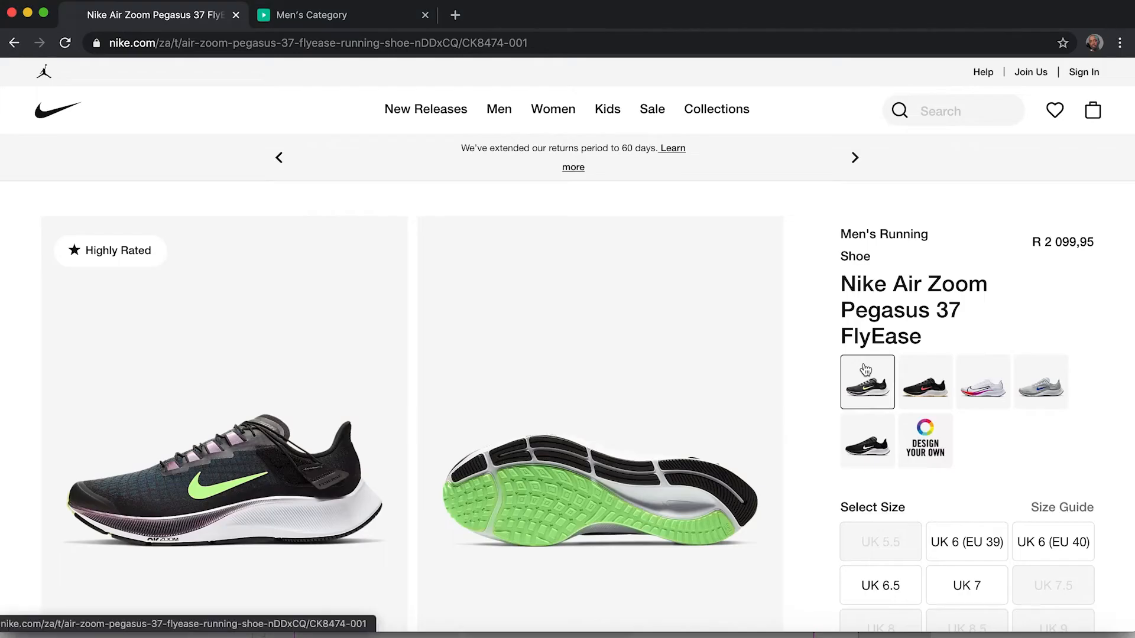
scroll(866, 369, down, 5)
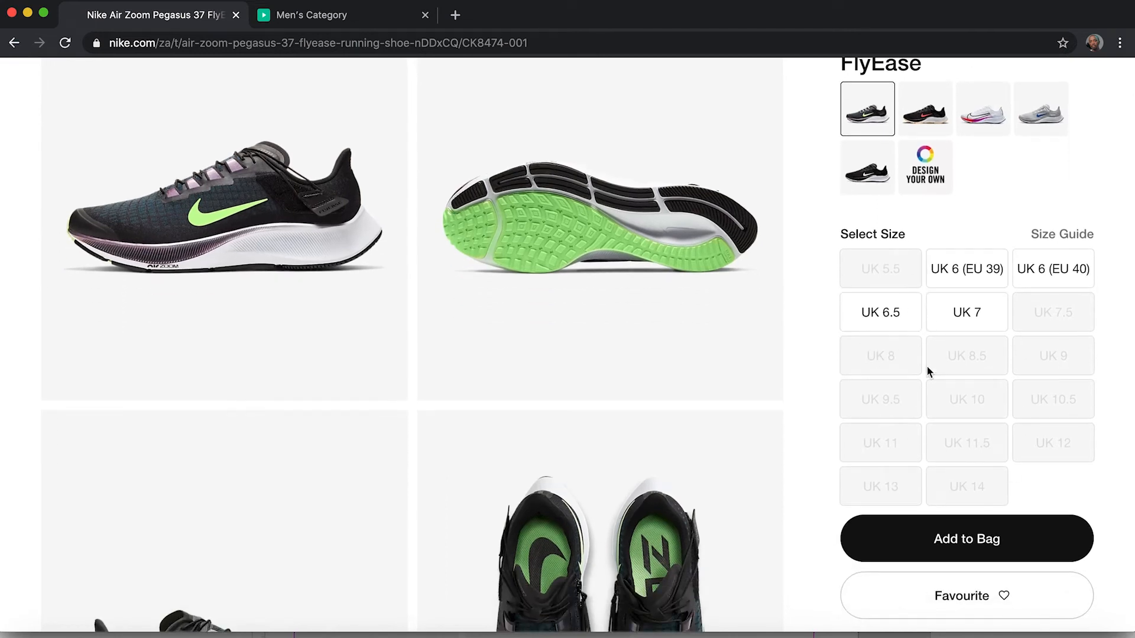
key(super+Tab)
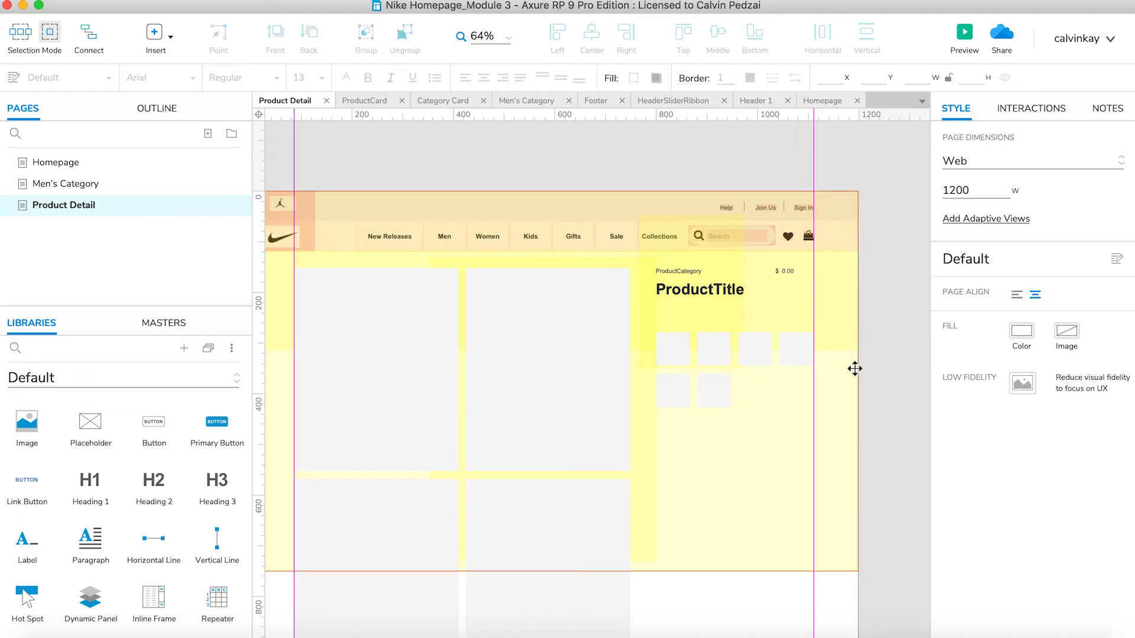
scroll(869, 384, up, 5)
scroll(673, 301, up, 3)
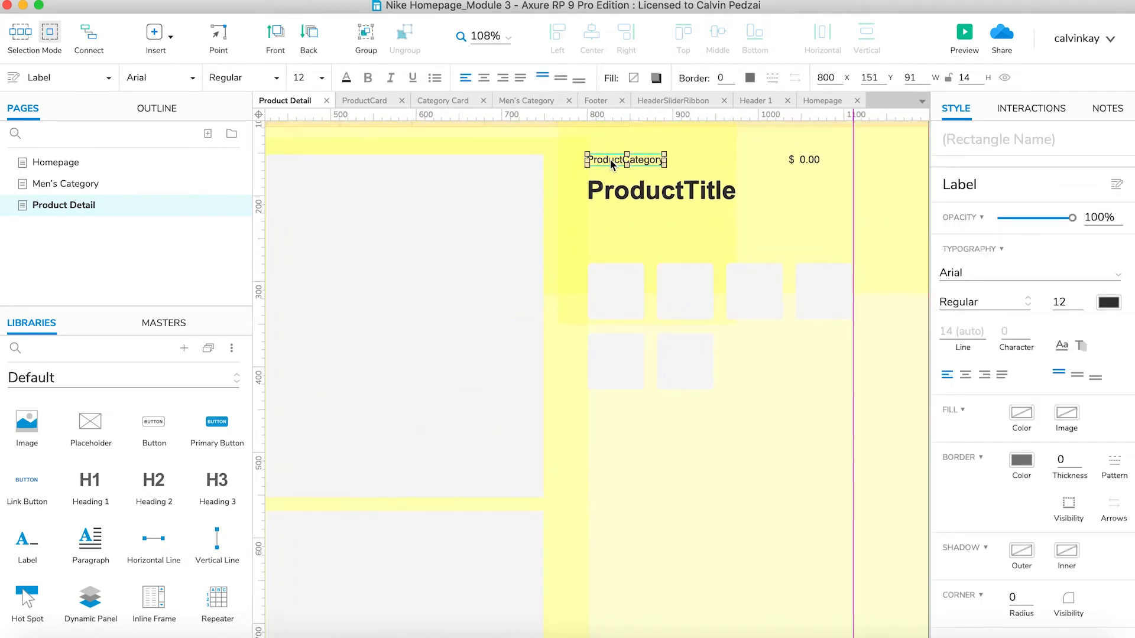
drag(612, 163, 614, 422)
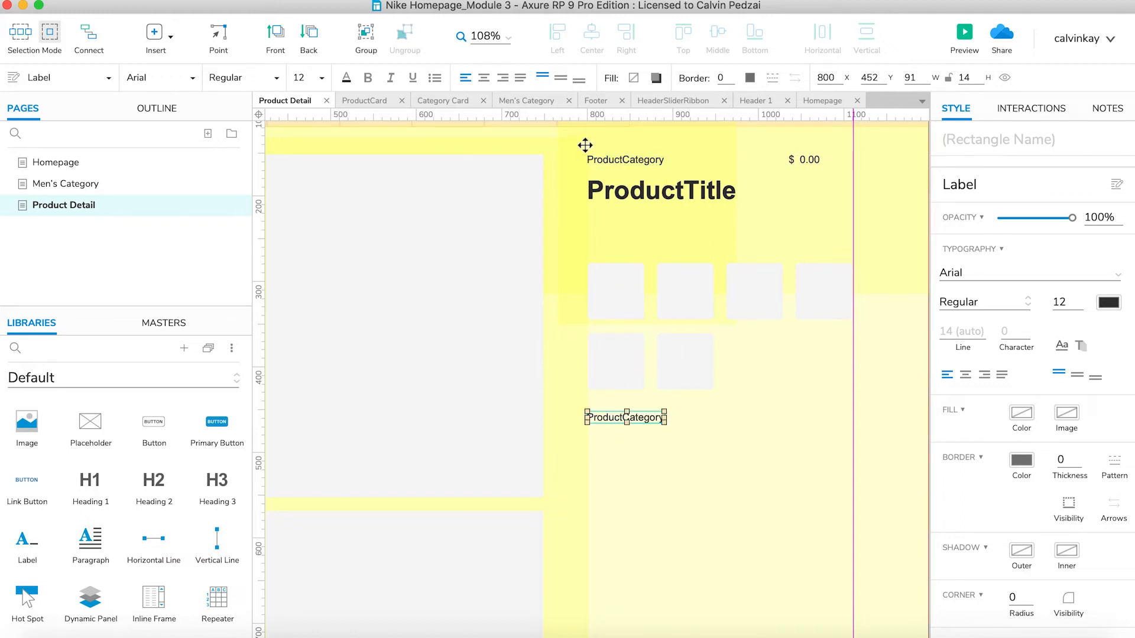
Step: Check Nike's size section wording and change the duplicated label below the thumbnail boxes to "Select size"
key(super+Tab)
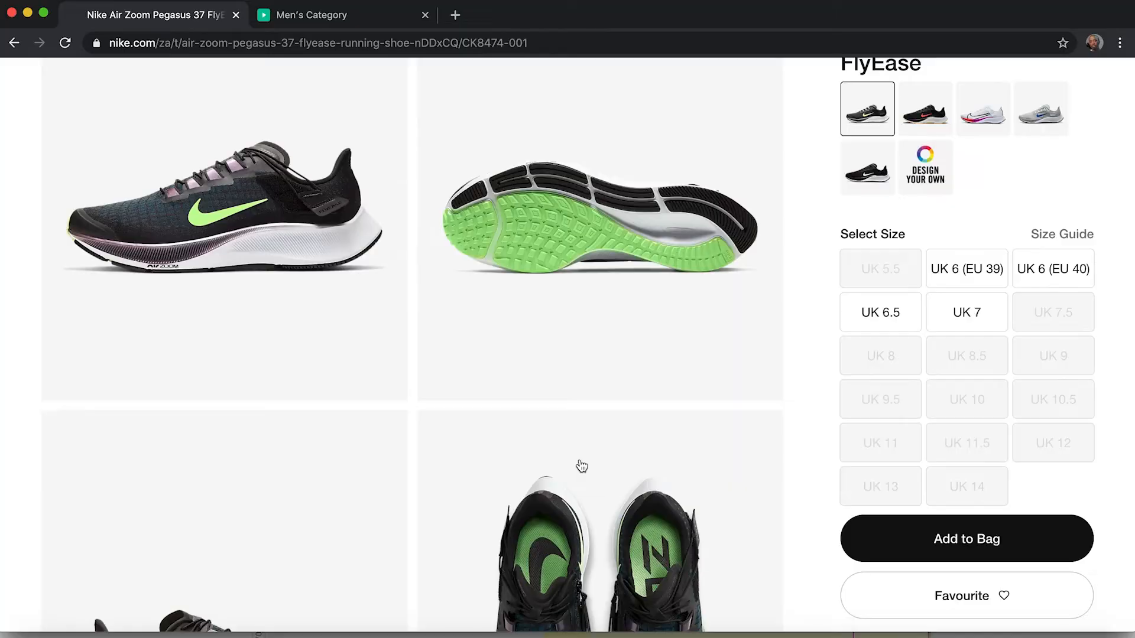
key(super+Tab)
key(Return)
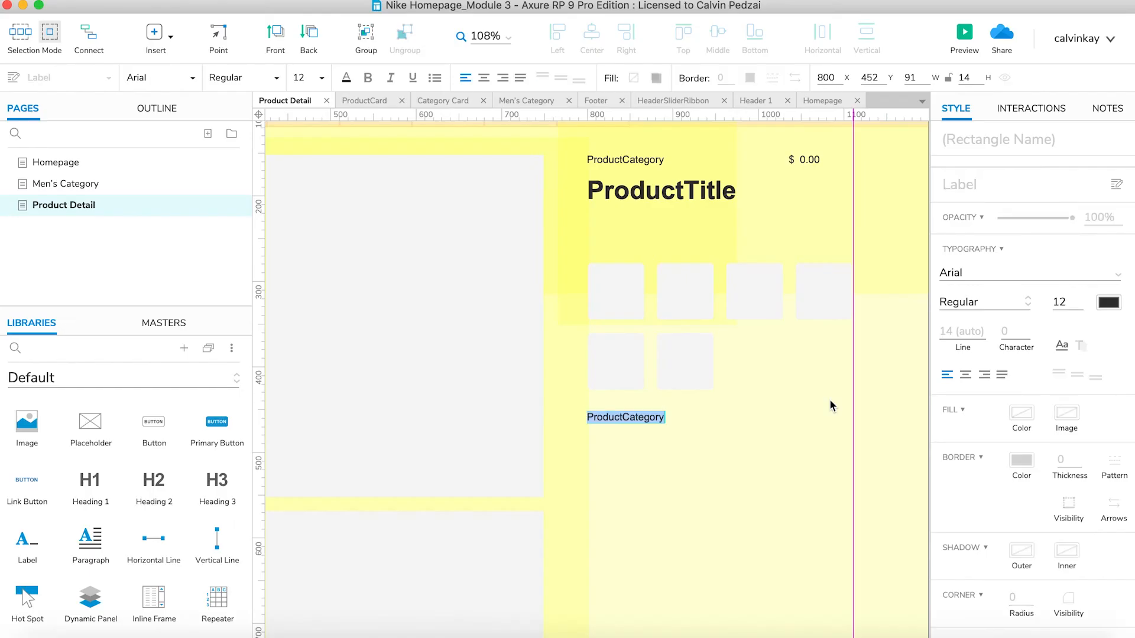
text(Select size)
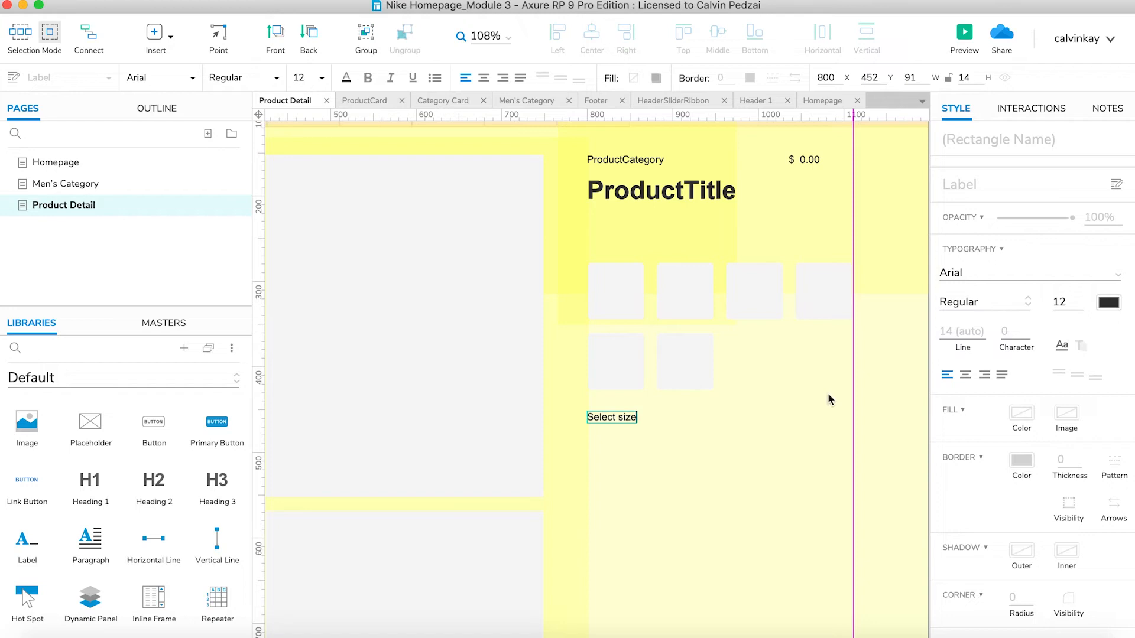
Step: Name the product category label widget ProductCat and the 0.00 price label widget Price
click(609, 161)
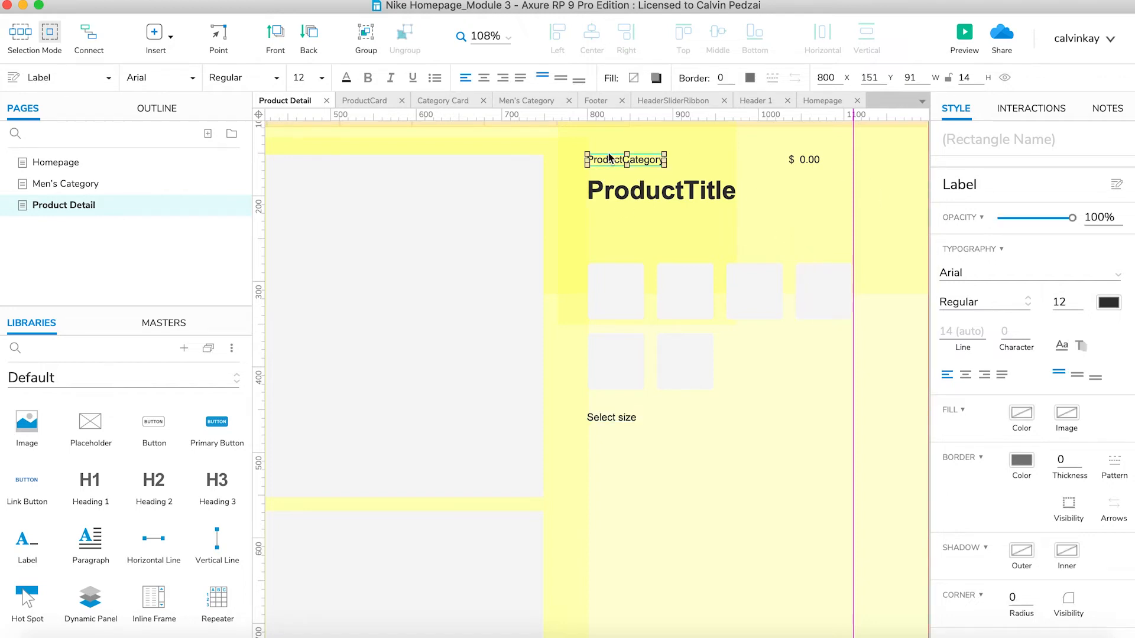
click(955, 133)
text(Prod)
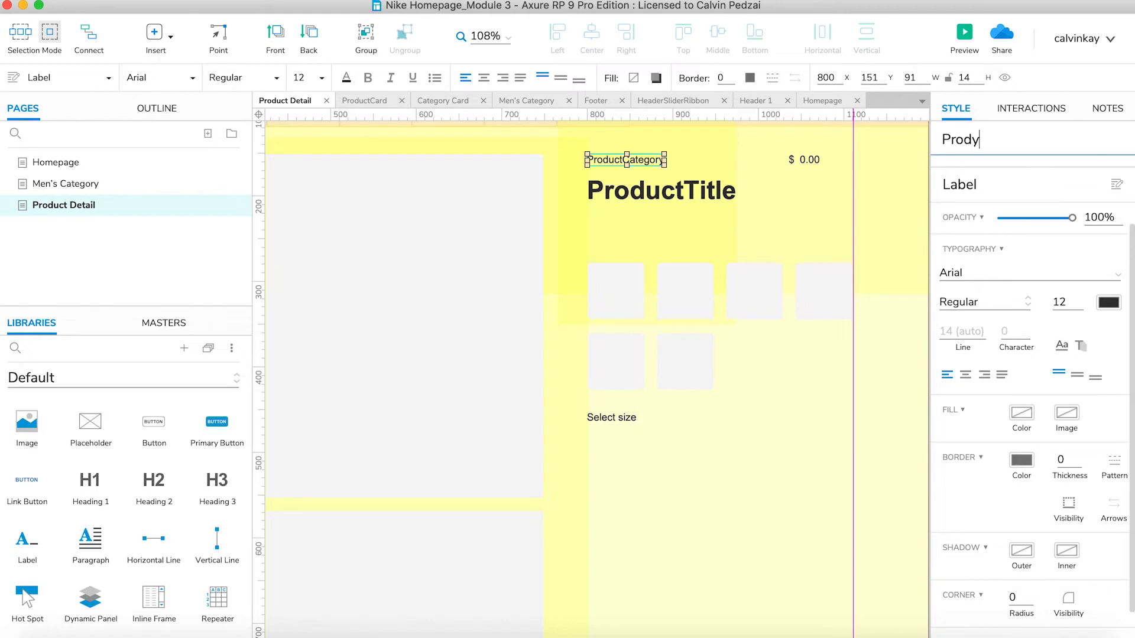
text(uctCat)
click(805, 160)
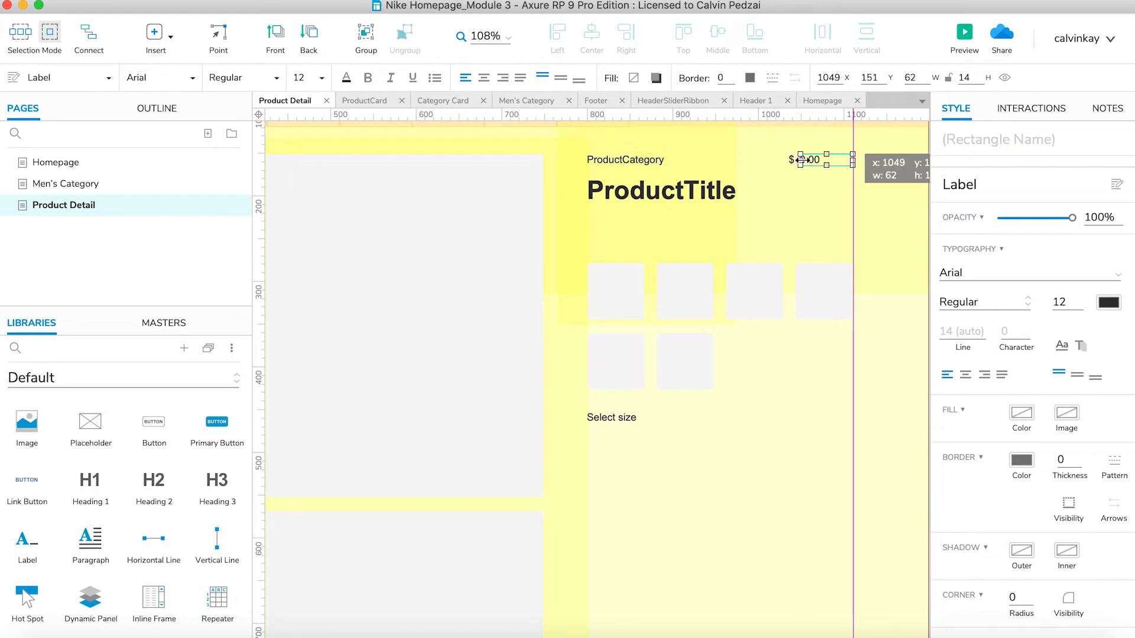
click(1022, 143)
text(Price)
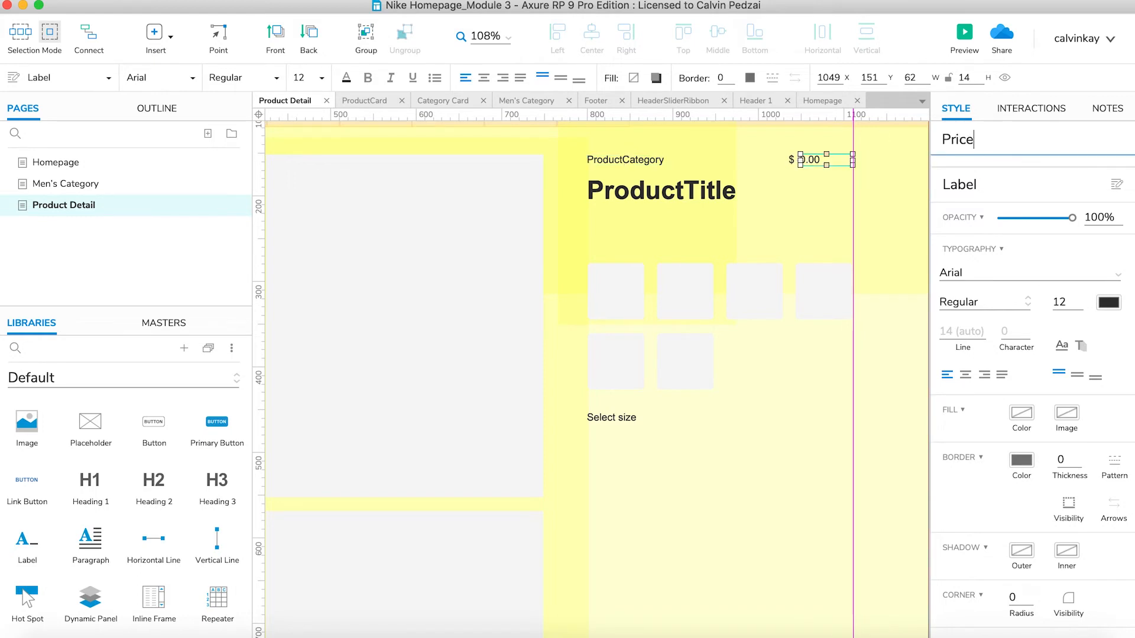
Step: Name the large bold title label widget ProductTitle
click(691, 188)
click(969, 147)
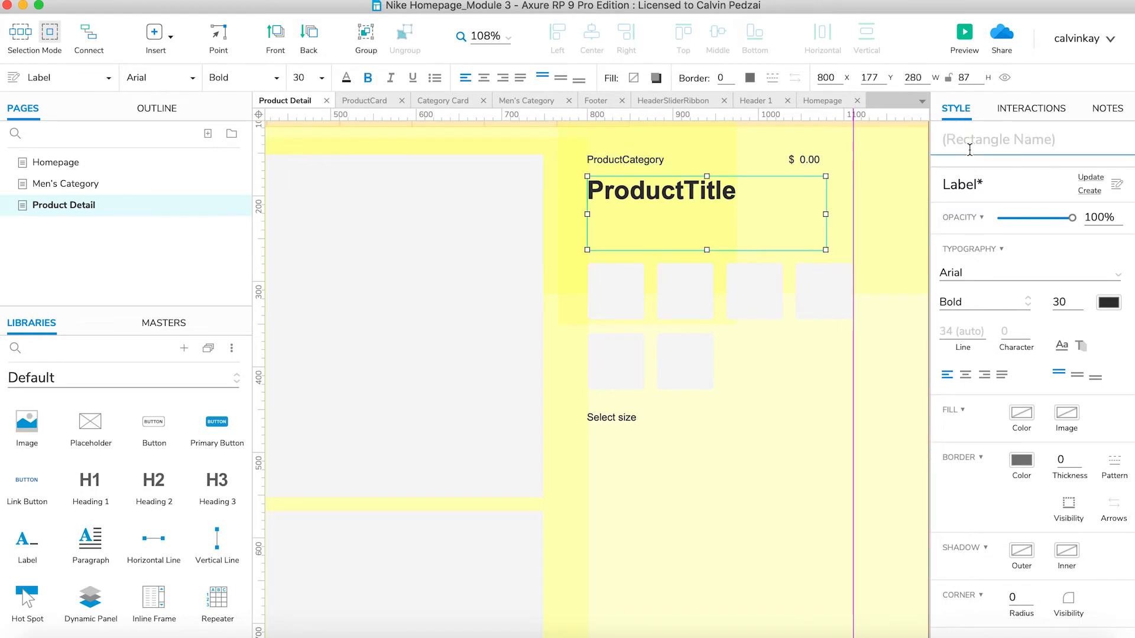
text(Pro)
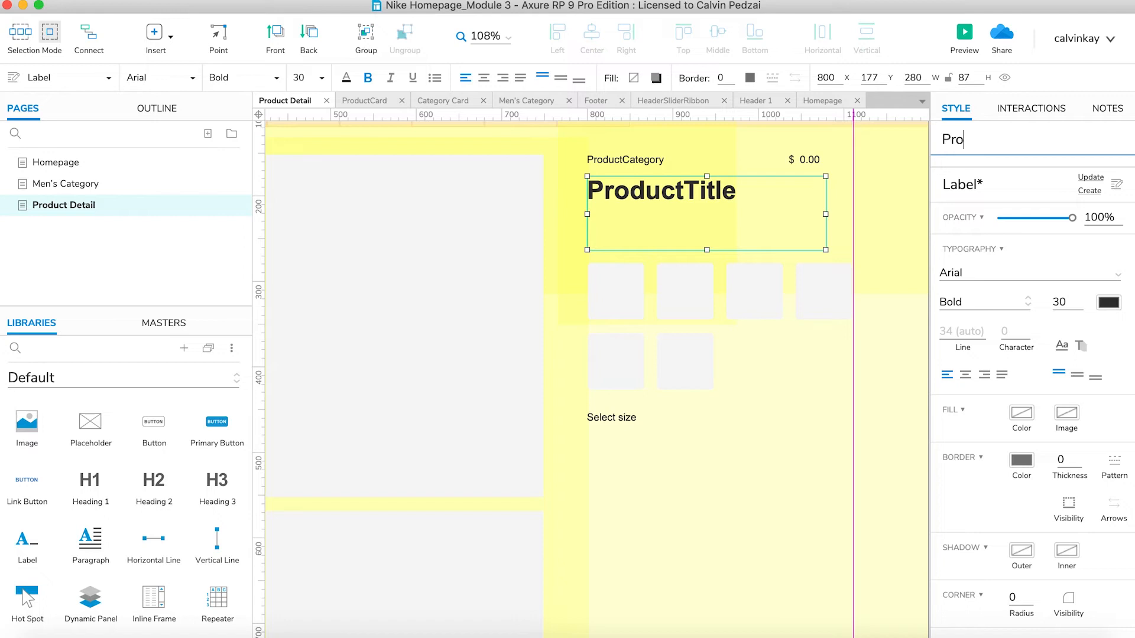
text(ductTitle)
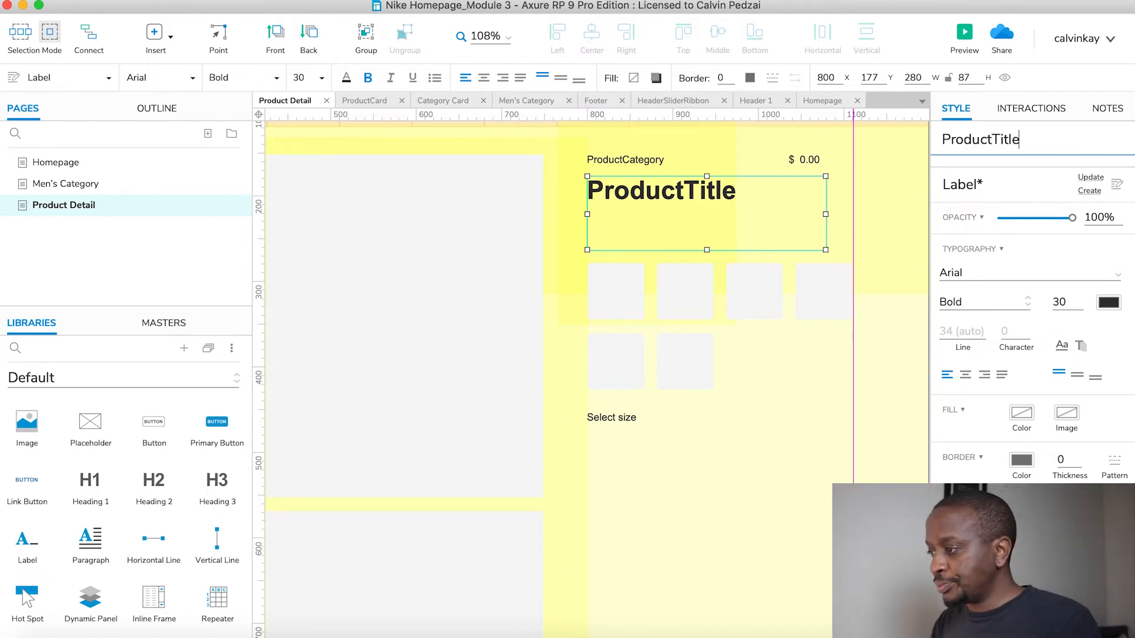
Step: Duplicate the Select size label to X 1052, Y 452 against the vertical guide and change the copy's text to "Size Guide"
click(634, 413)
click(628, 419)
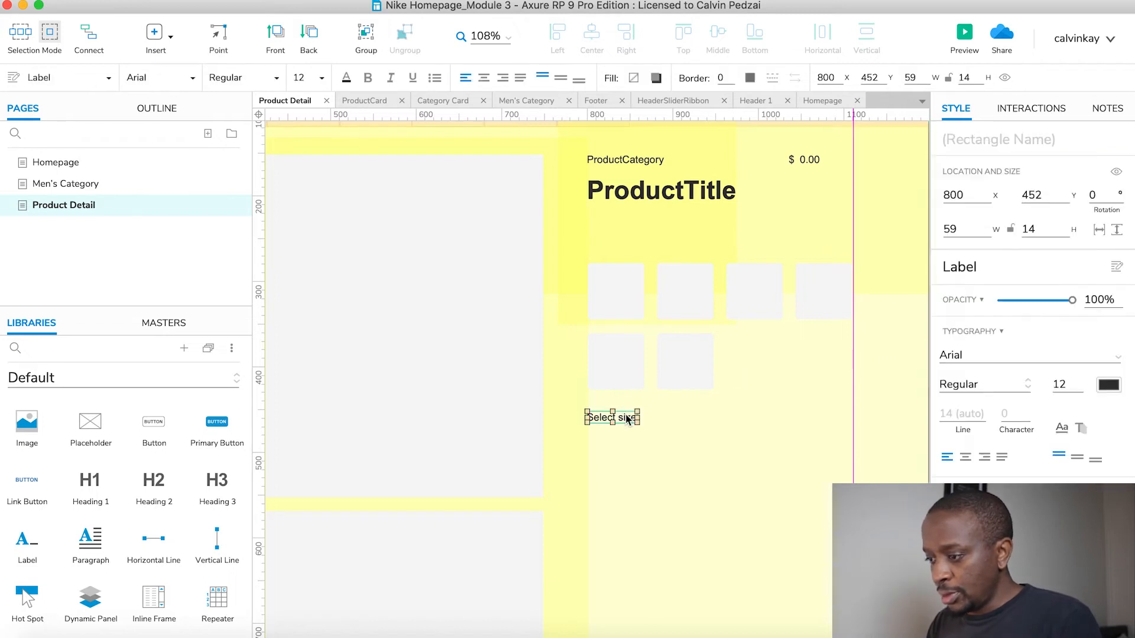
key(super+Tab)
key(super+Tab)
click(609, 418)
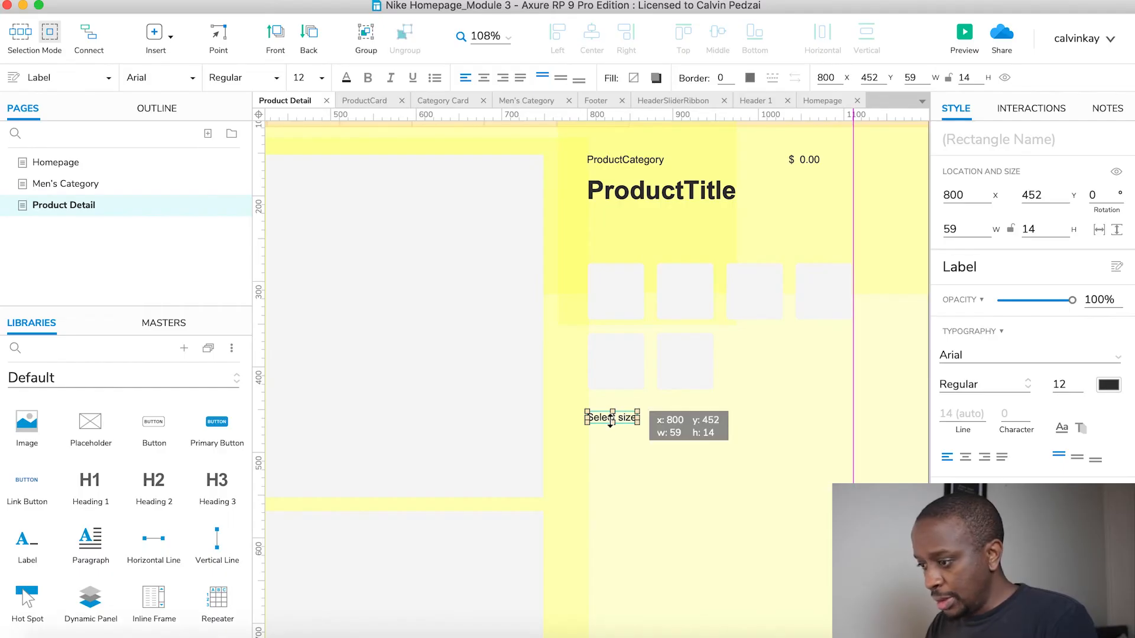
drag(613, 420, 811, 421)
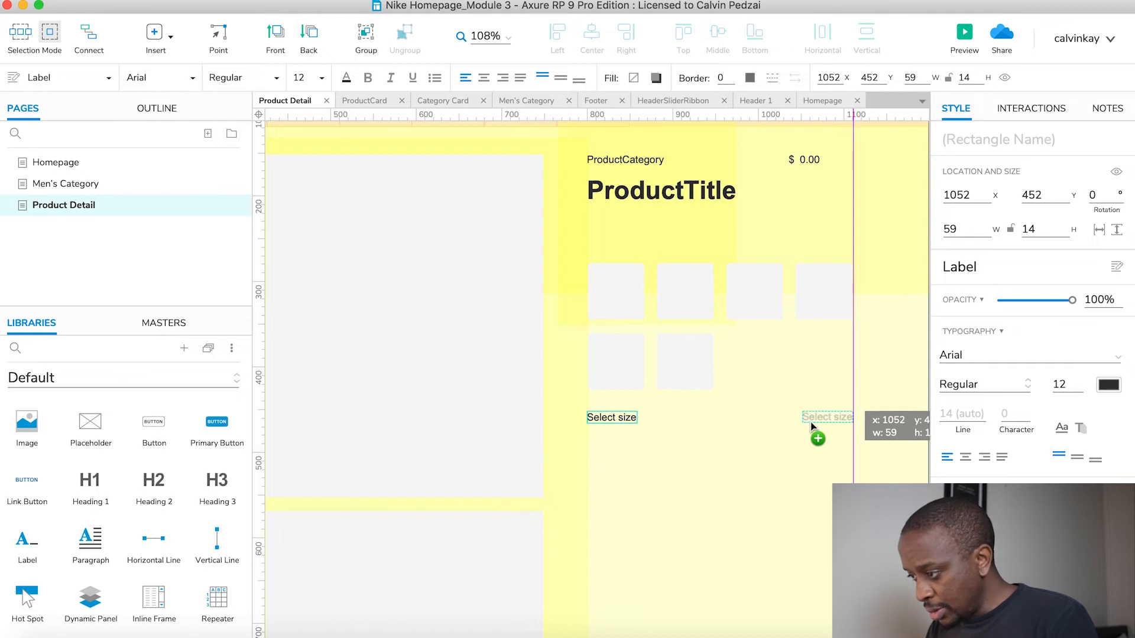
double_click(810, 421)
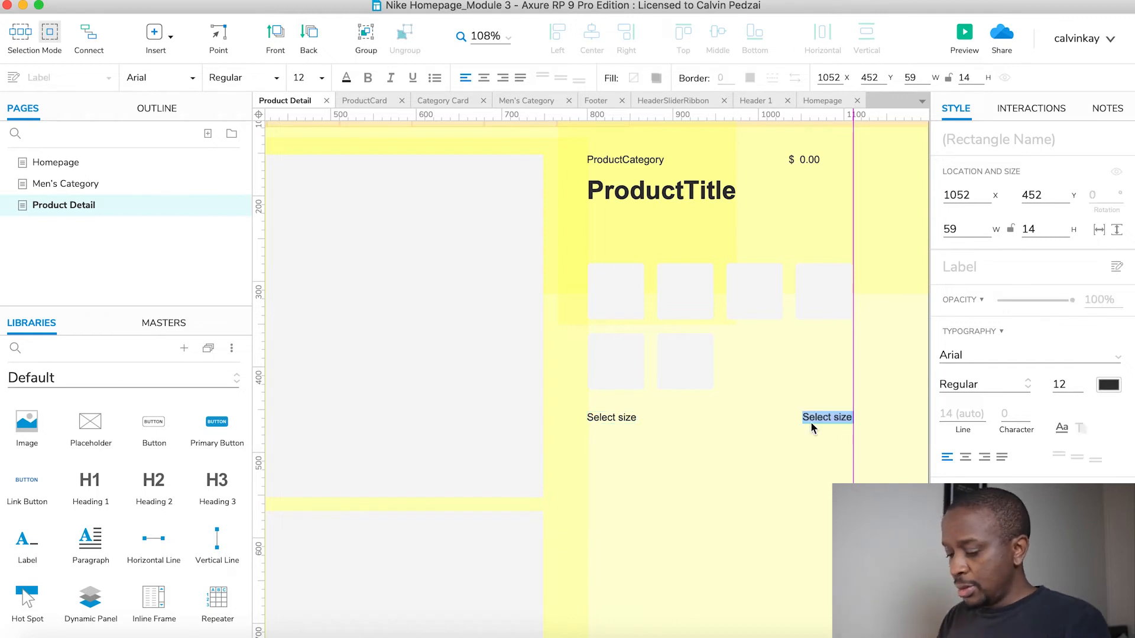
text(Size G)
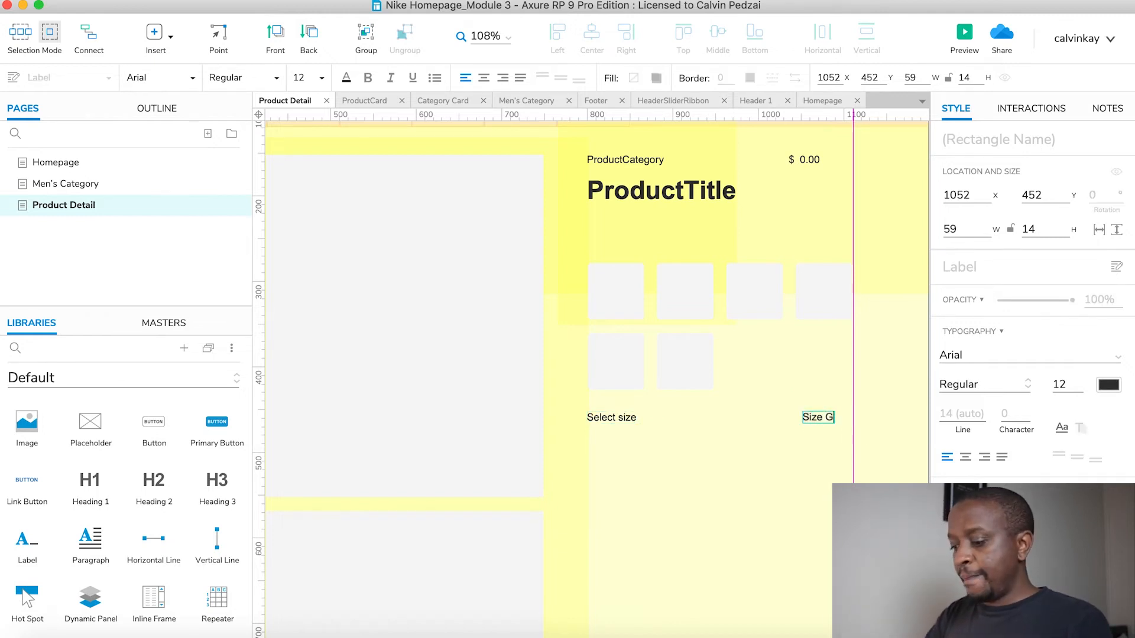
text(uide)
Step: Check Nike's size grid and lay out a row of three 121 by 68 size boxes at Y 479 beneath the Select size label
key(super+Tab)
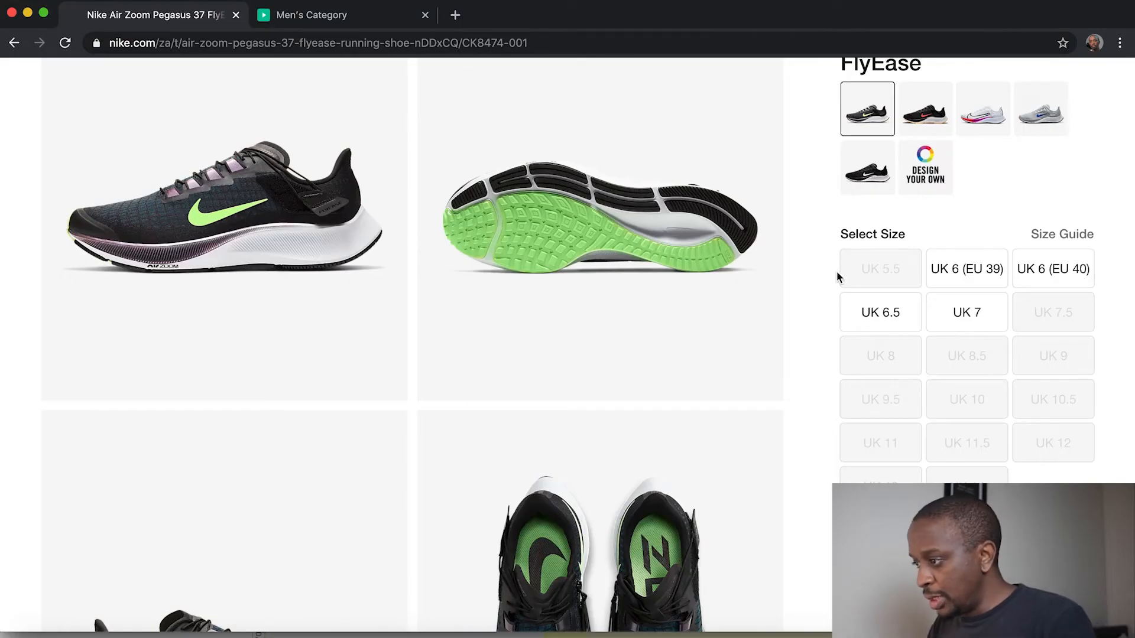
key(super+Tab)
drag(615, 290, 861, 459)
Step: Scale the three size boxes together to 311 wide and 51 high so the row ends at the vertical guide
shift+click(740, 464)
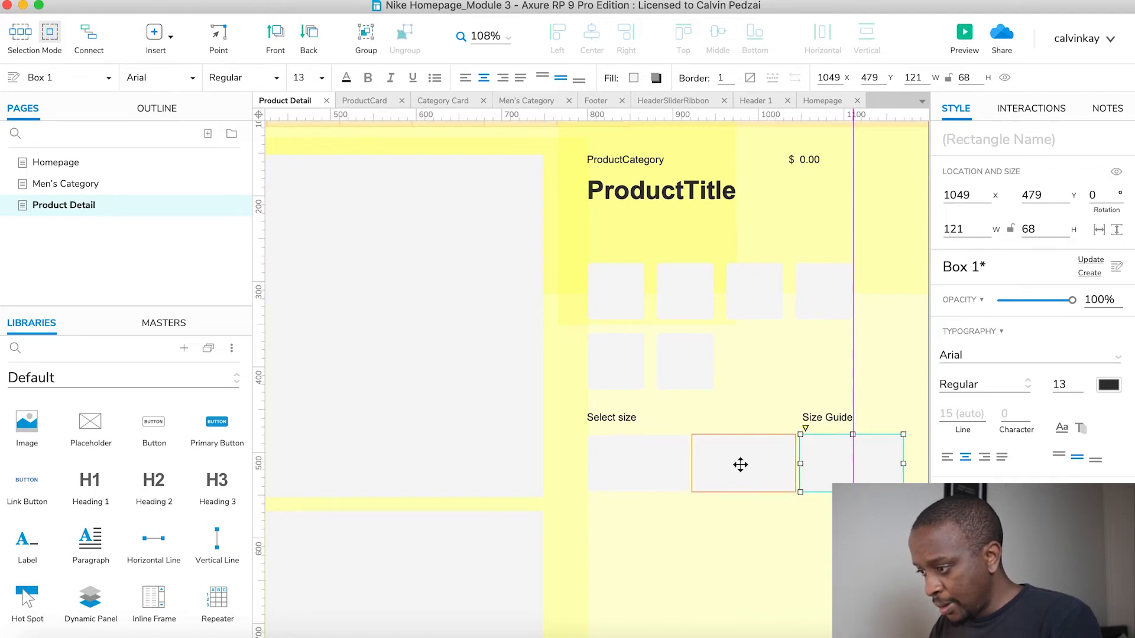
shift+click(647, 466)
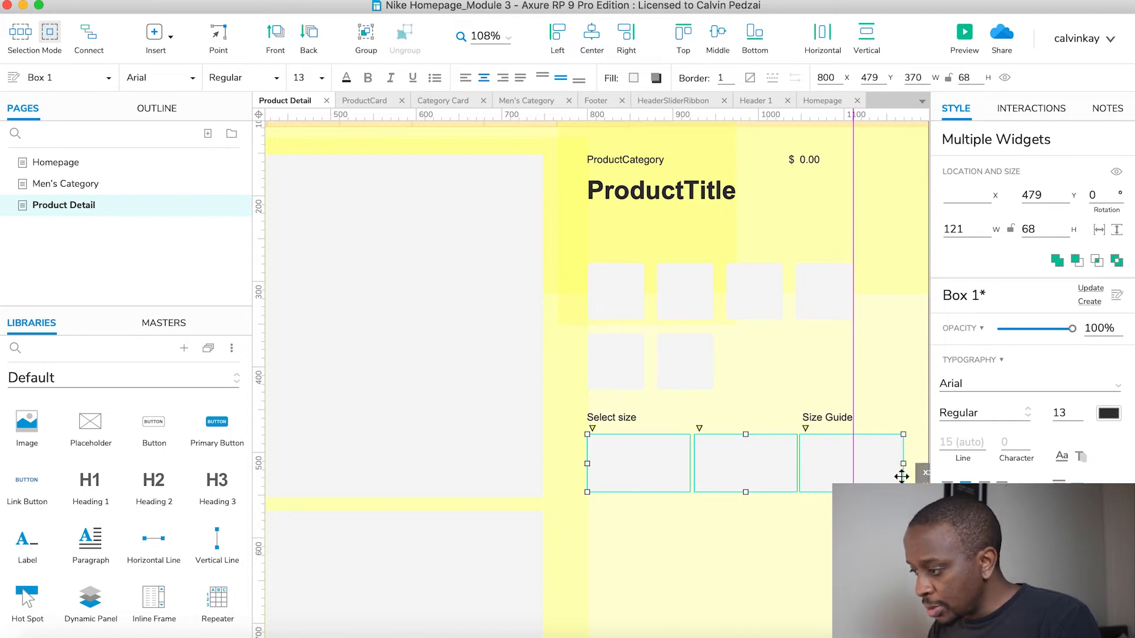
drag(904, 492, 856, 478)
Step: Compare the size boxes with Nike's size grid and remove the fill colour from all three boxes
key(super+Tab)
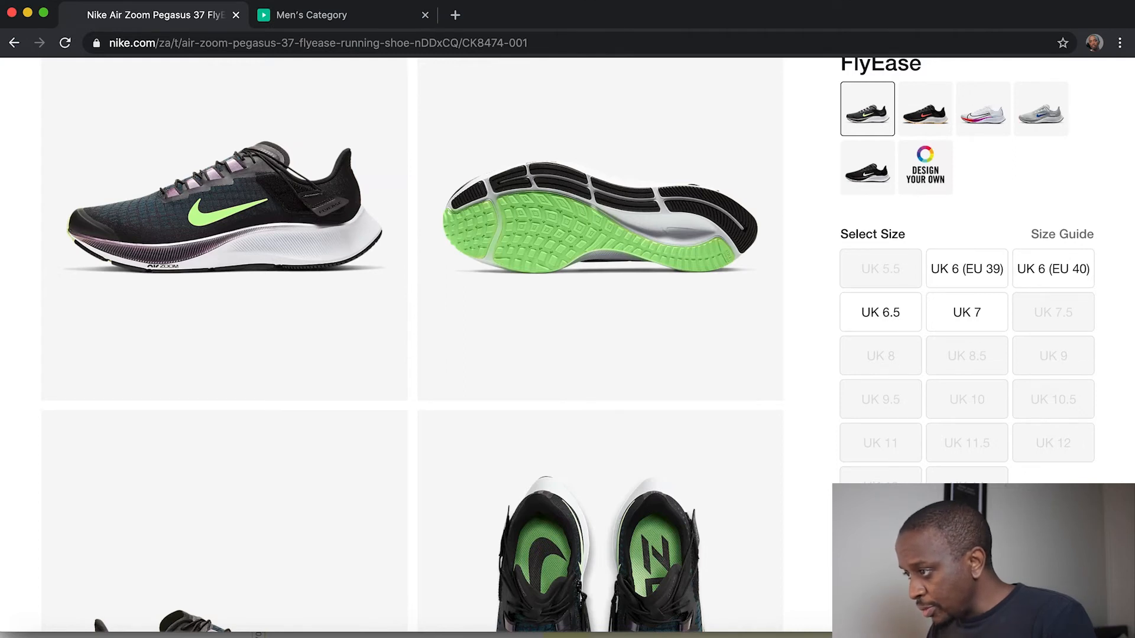
key(super+Tab)
scroll(861, 437, down, 3)
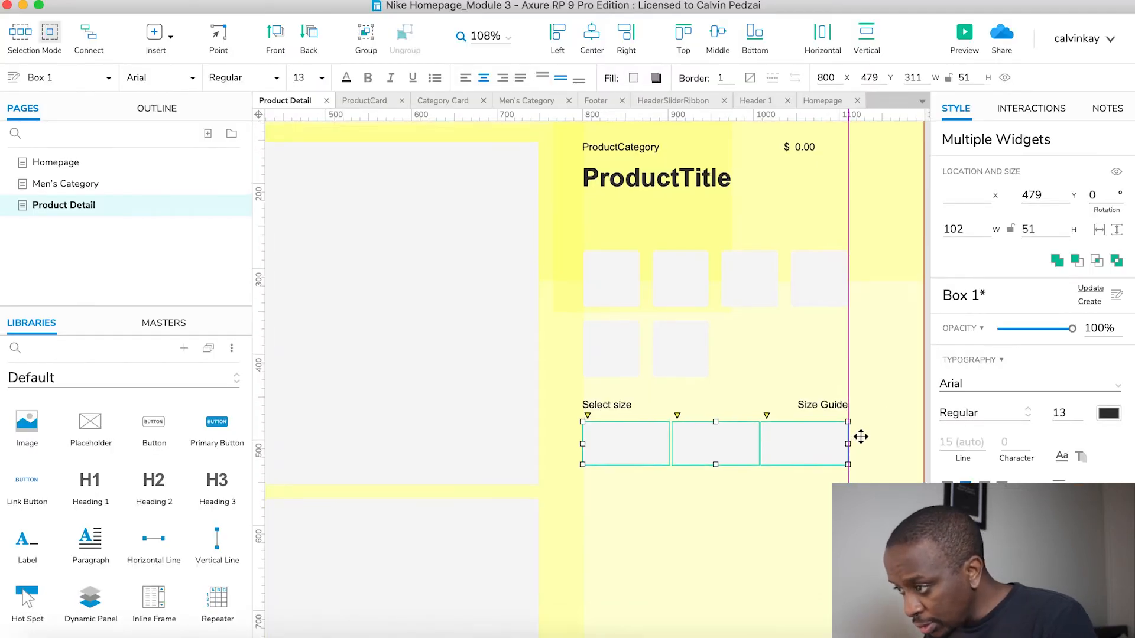
scroll(1003, 439, down, 3)
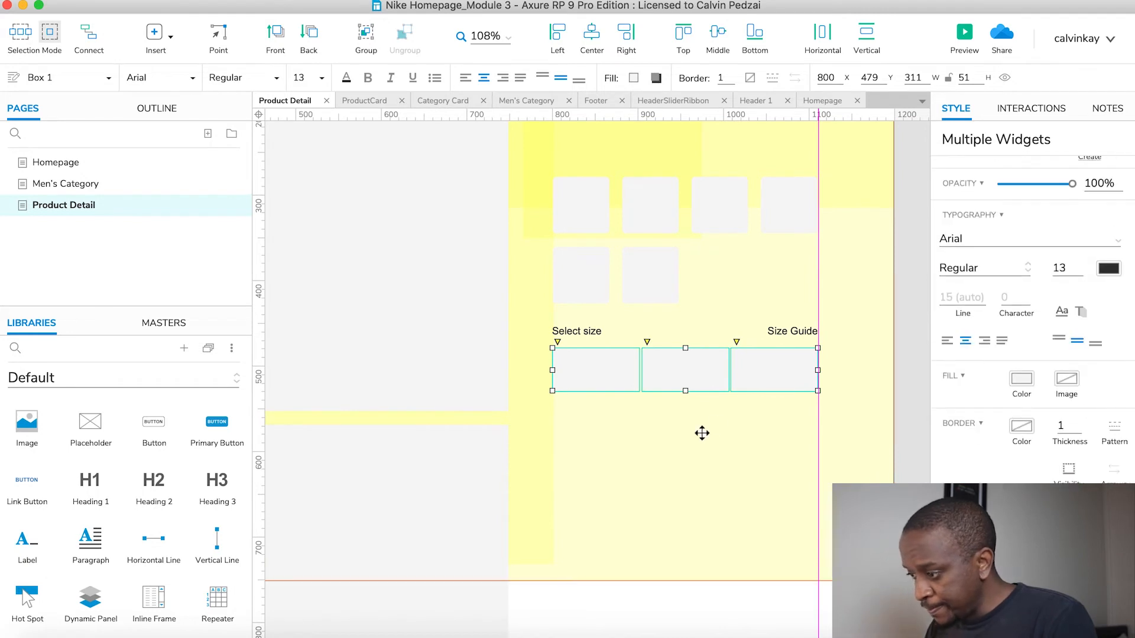
key(super+Tab)
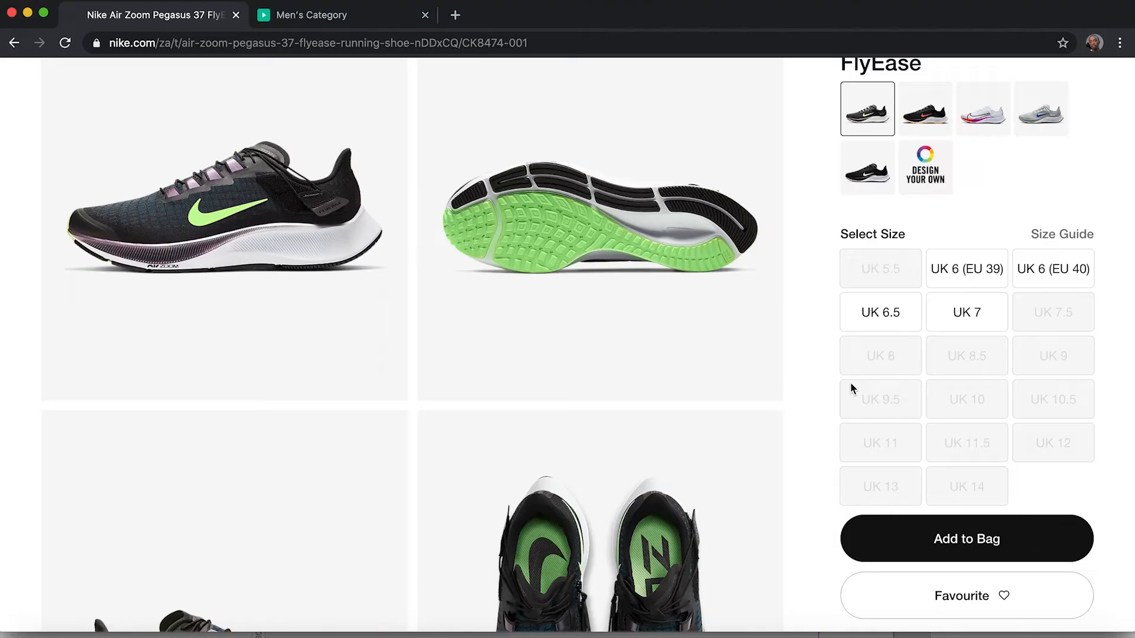
key(super+Tab)
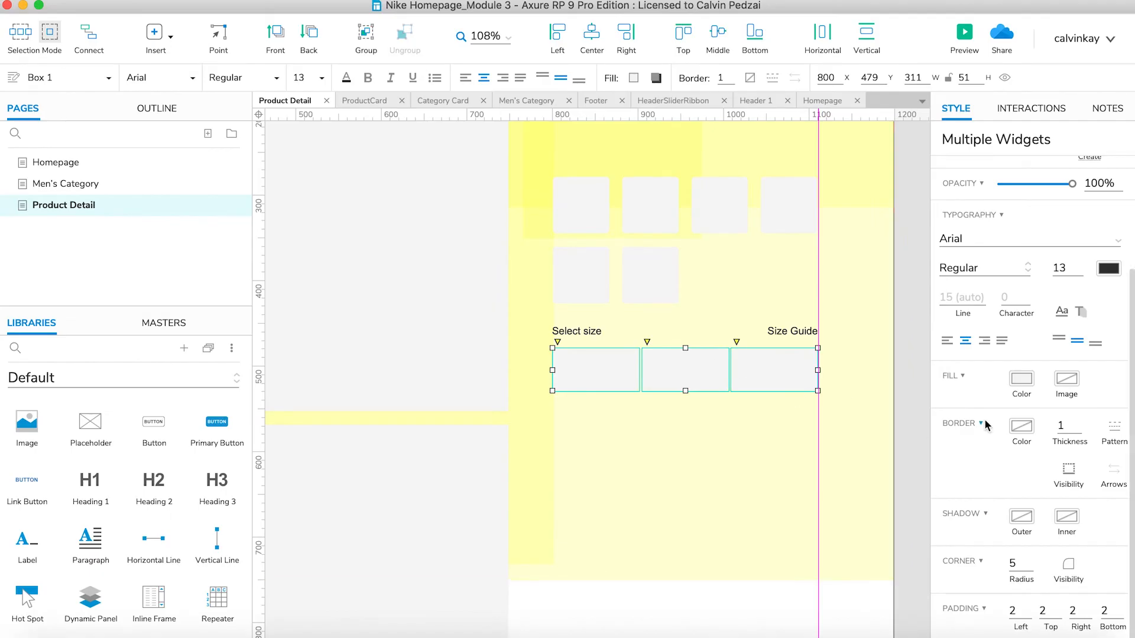
click(1021, 382)
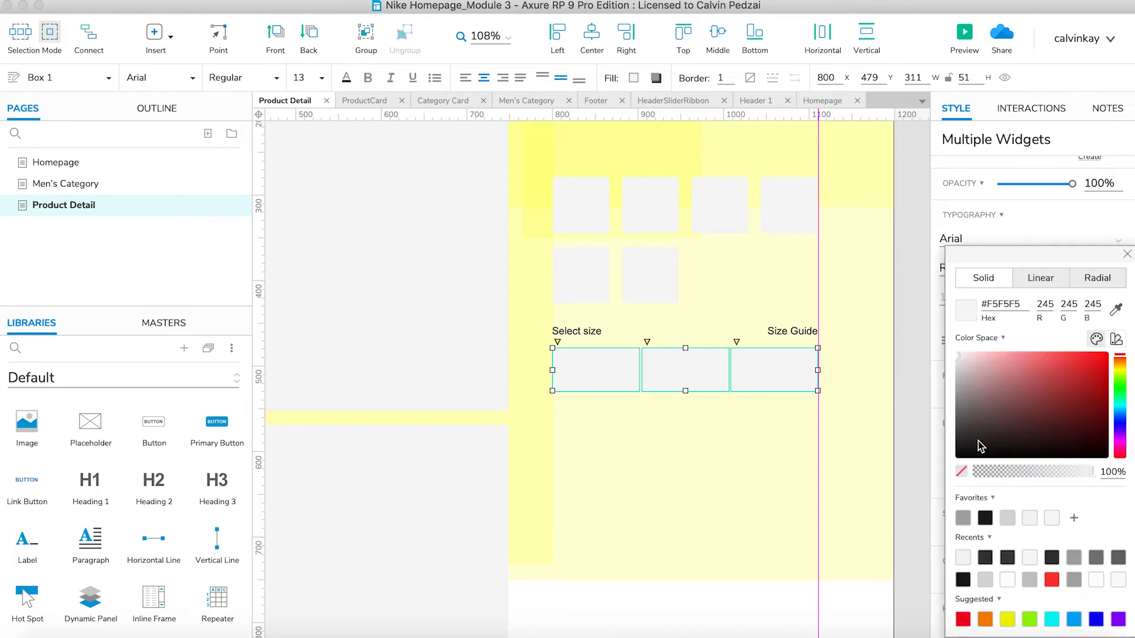
click(961, 471)
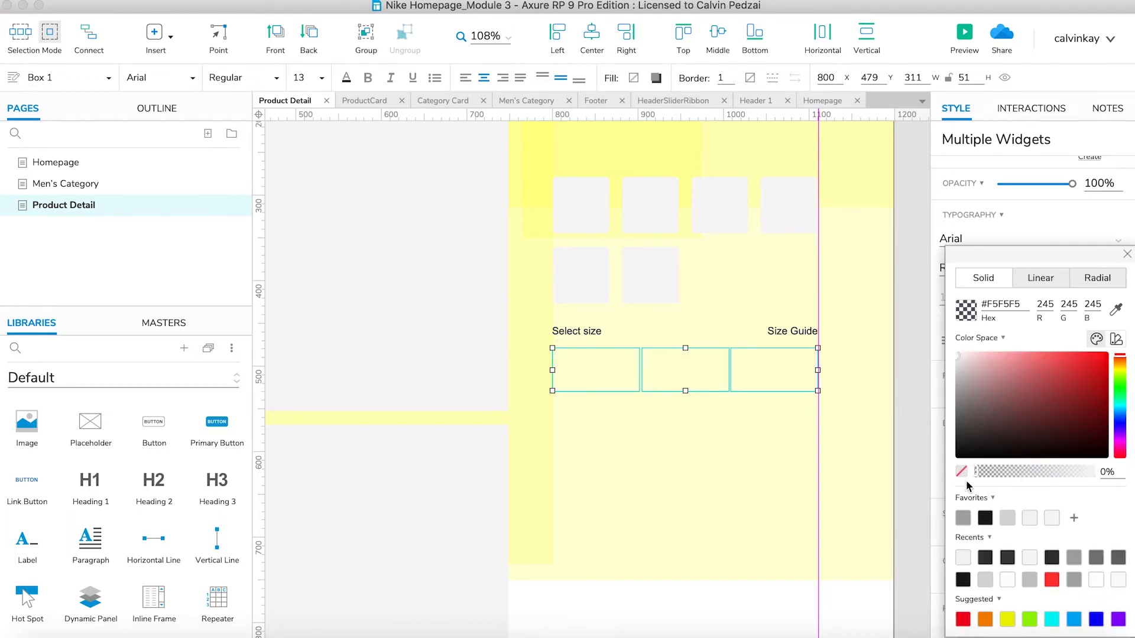
click(1128, 255)
Step: Set the border colour of the three size boxes to light grey #D7D7D7
click(1024, 438)
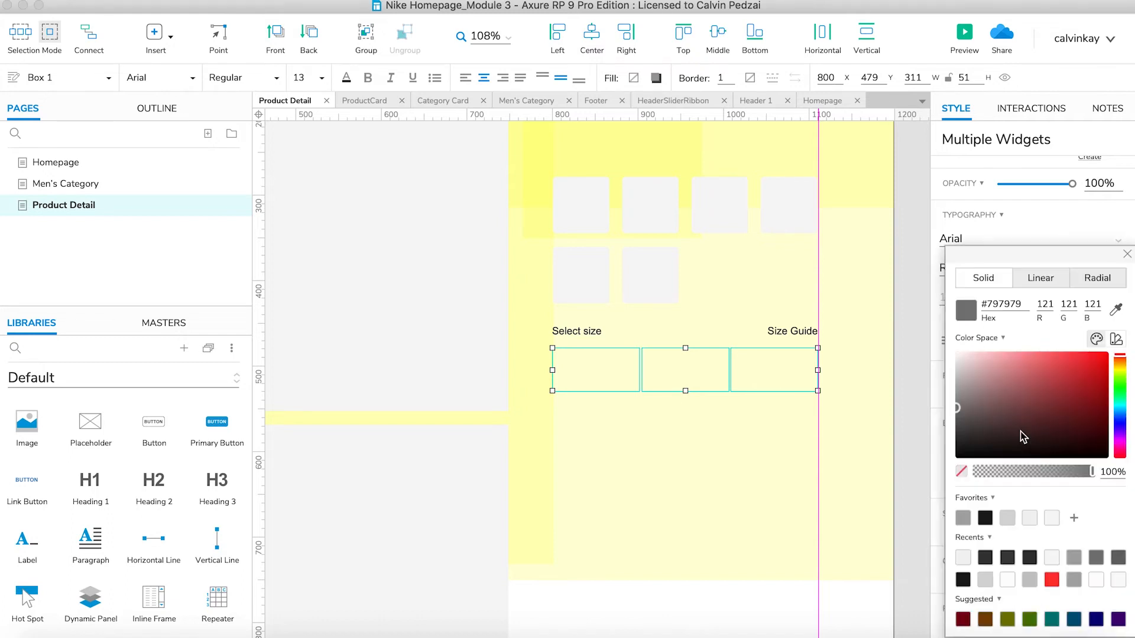
click(1006, 520)
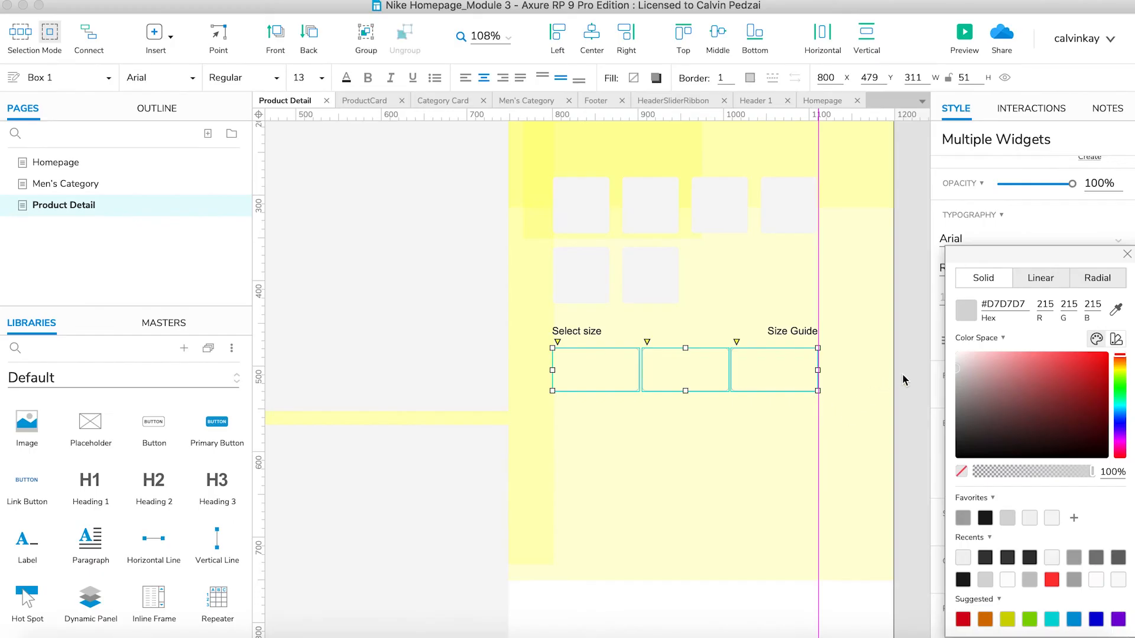
click(902, 381)
Step: Enter the text "UK 5.5" in the first size box
click(583, 380)
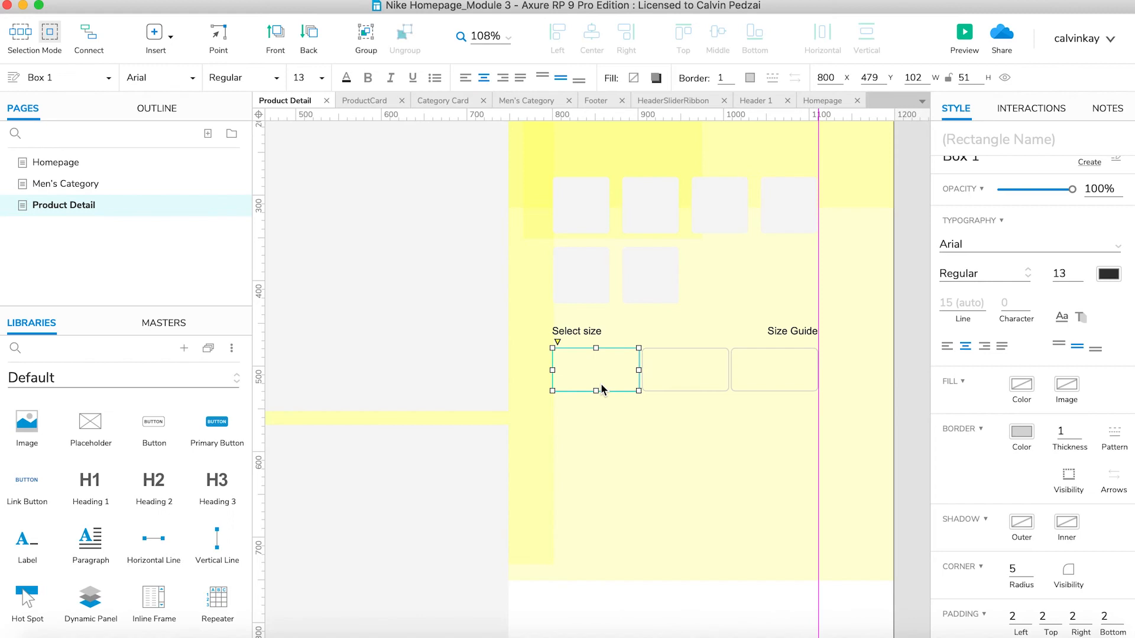
double_click(601, 384)
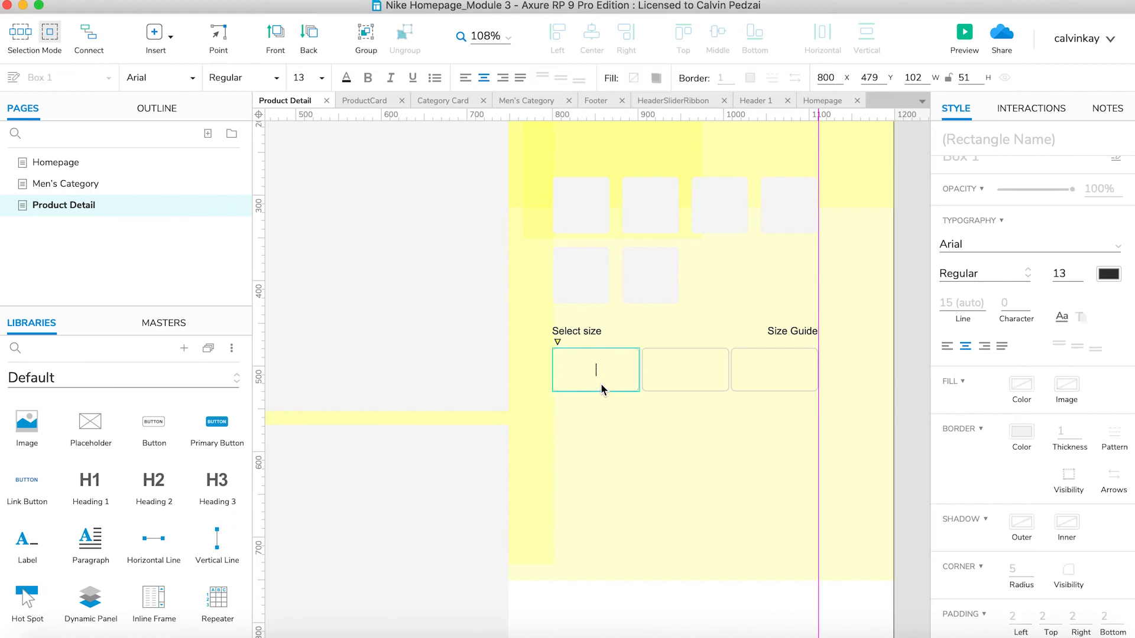
text(Y)
text(UK)
text(5.5)
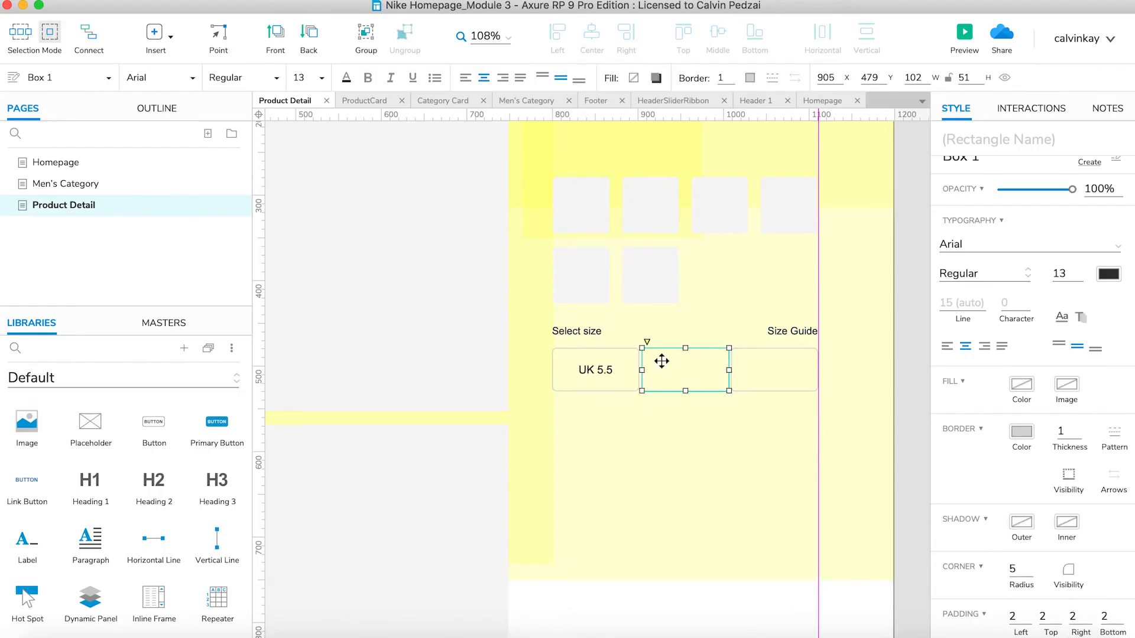
Step: Enter the text "UK 6 (EU 39)" in the second size box
double_click(689, 366)
text(UK)
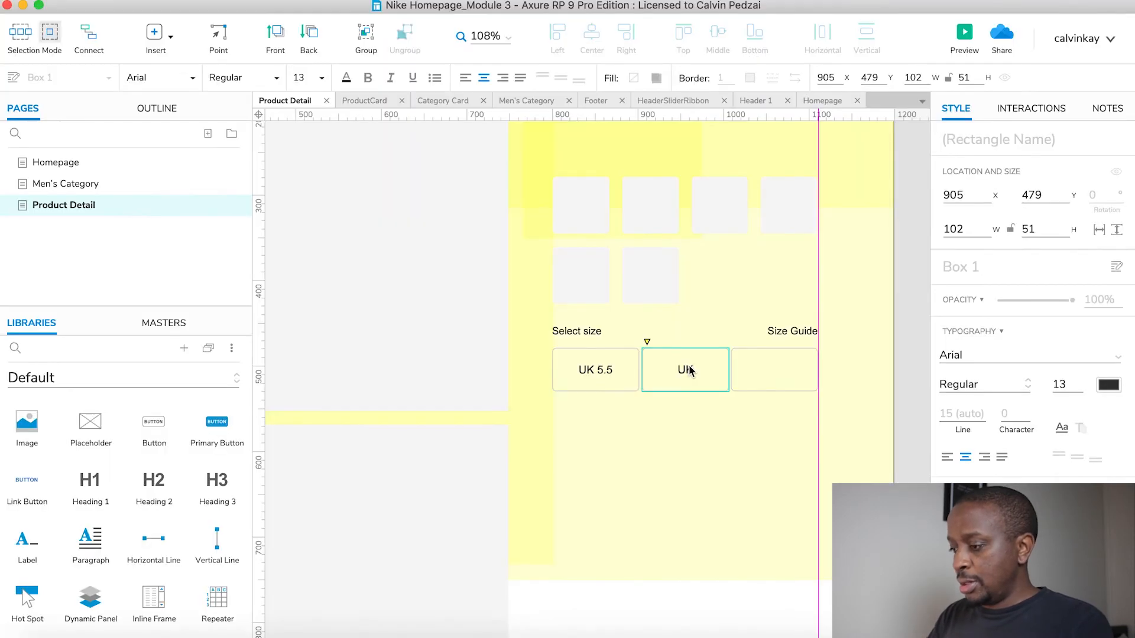
text(6)
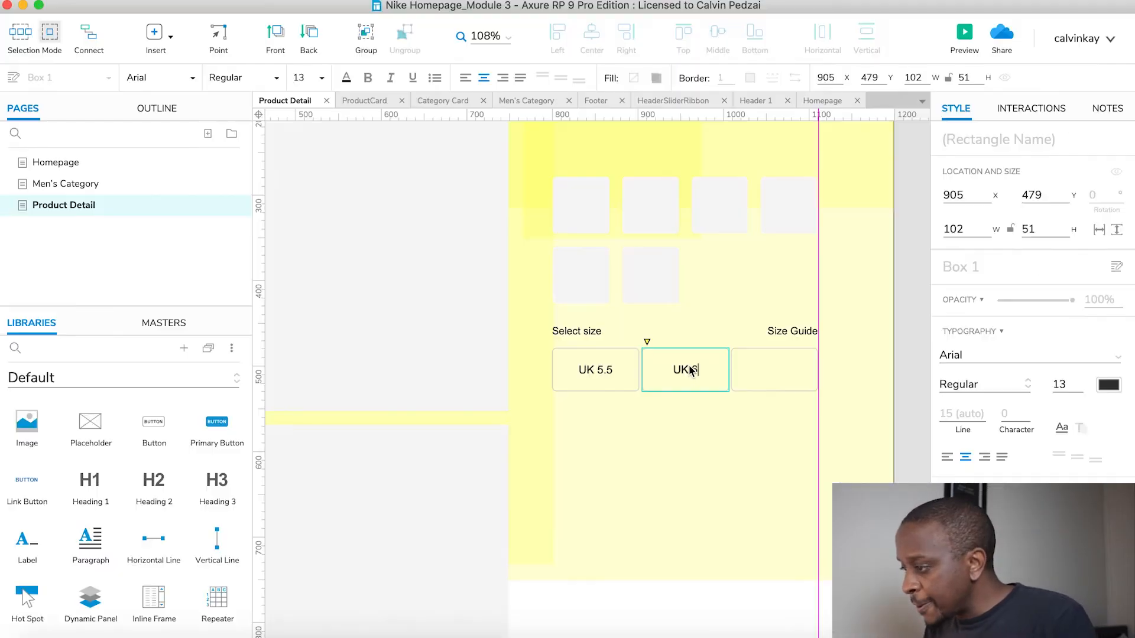
text(()
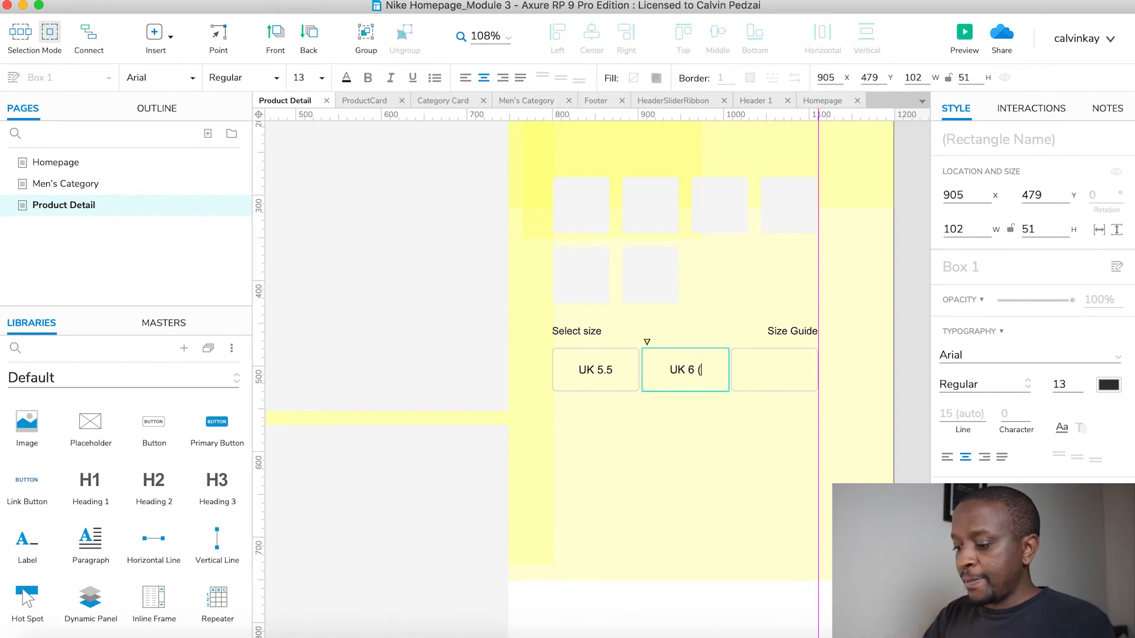
text(EU)
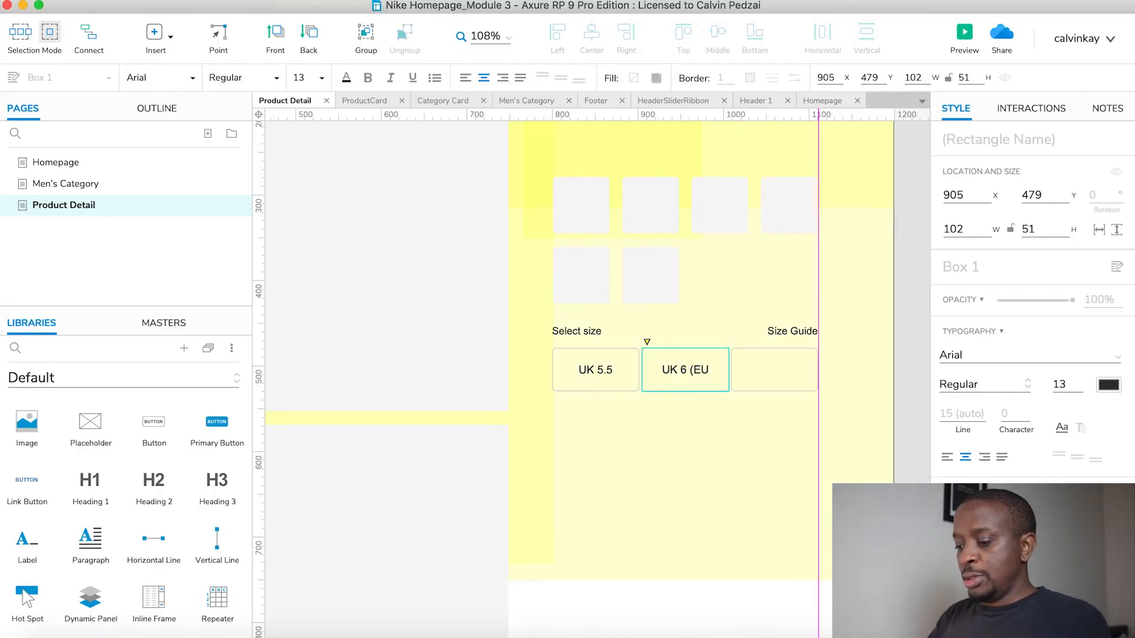
text(39)
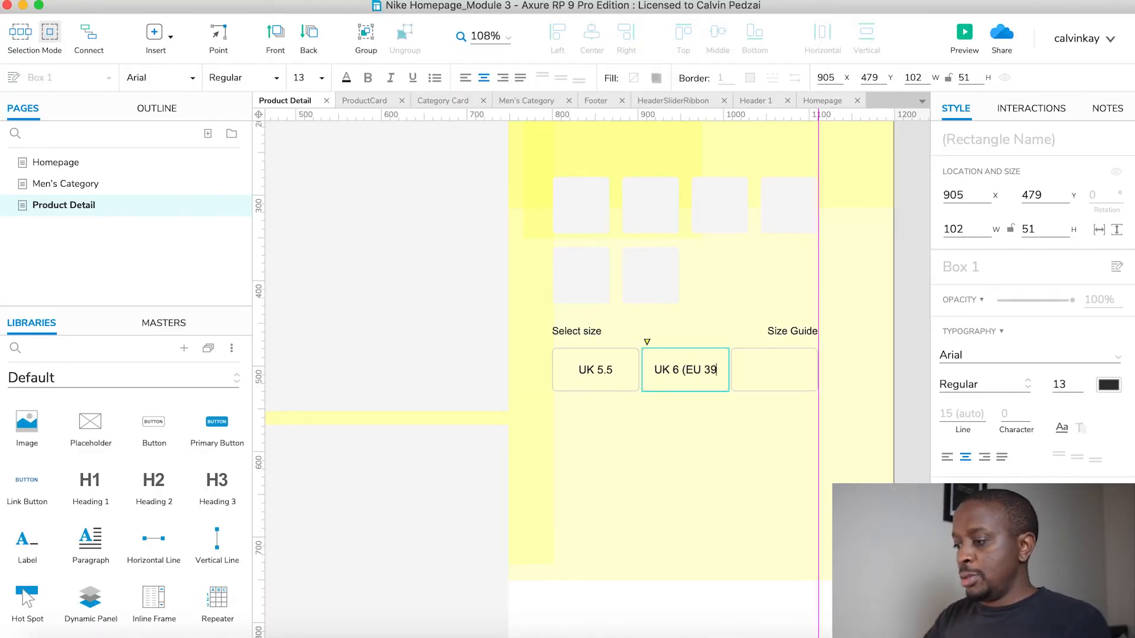
text())
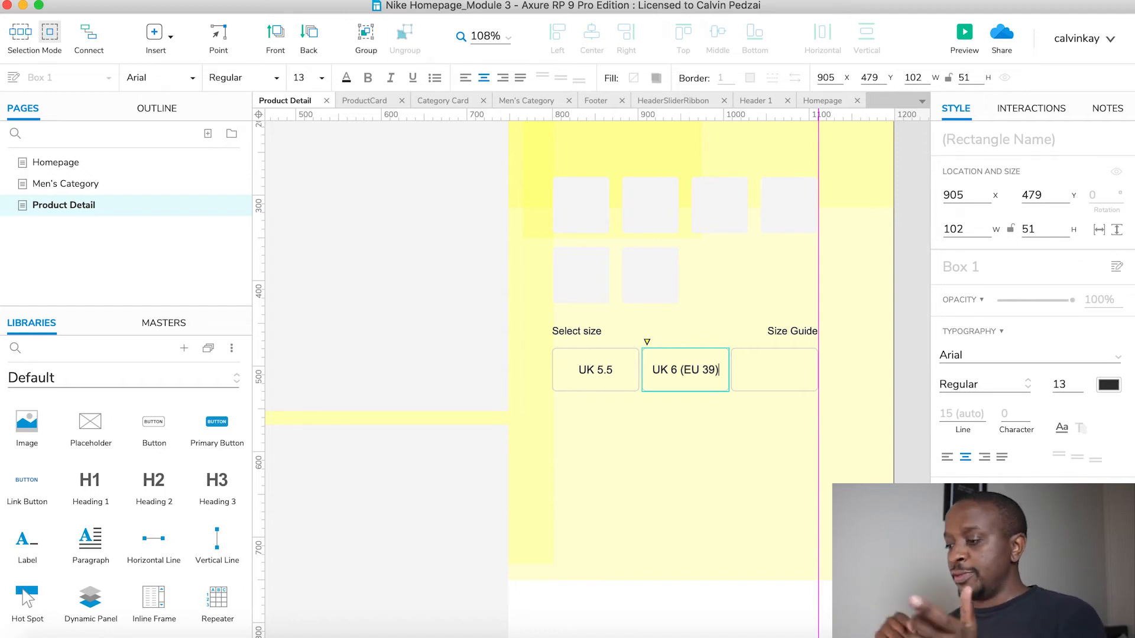
Step: Check the next size label on Nike's page and enter the text "UK 6 (EU 40)" in the third size box
key(super+Tab)
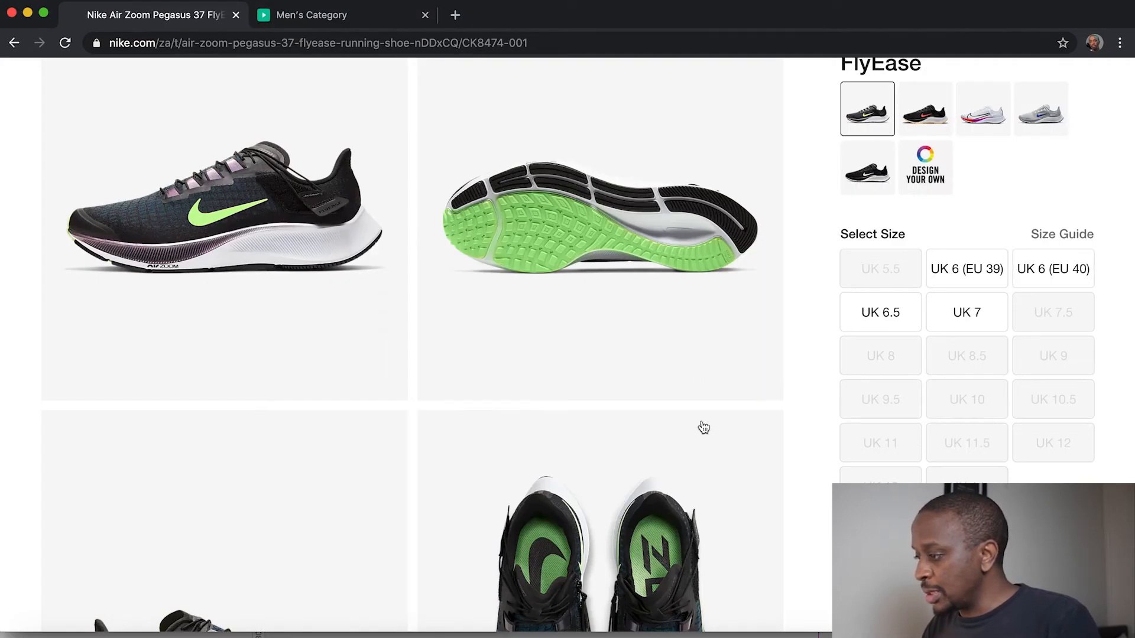
key(super+Tab)
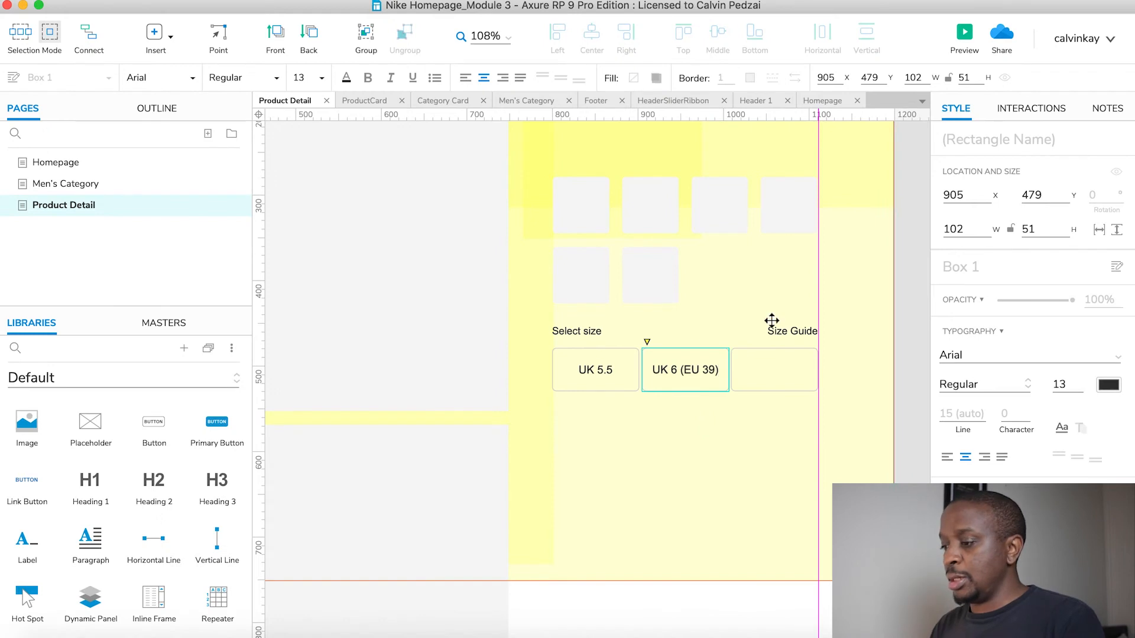
click(760, 375)
double_click(752, 377)
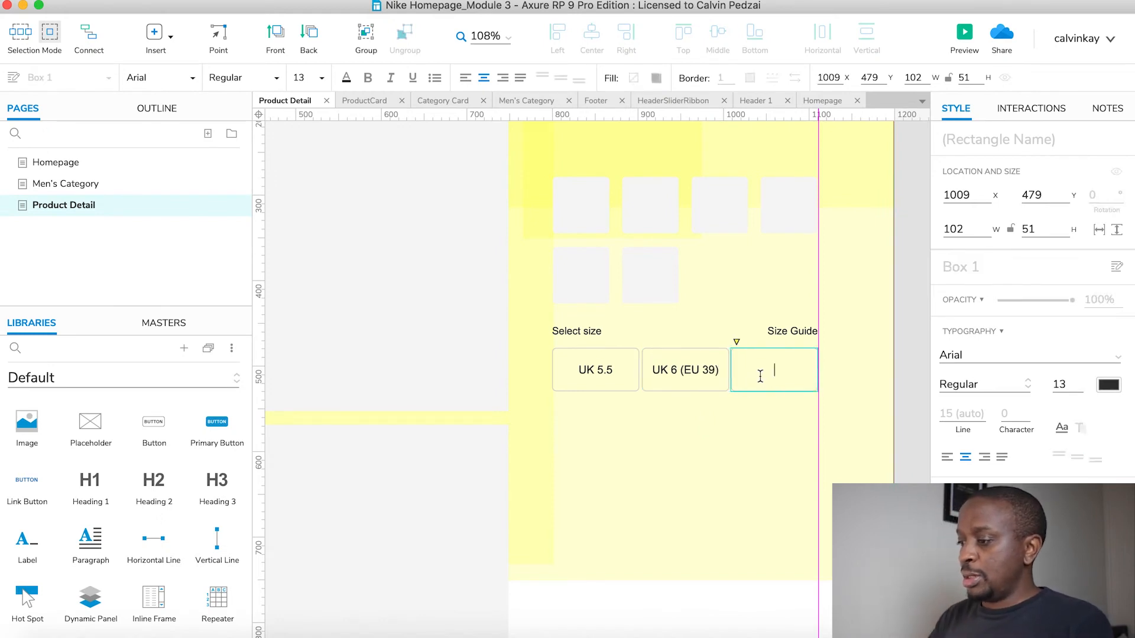
text(UK 6)
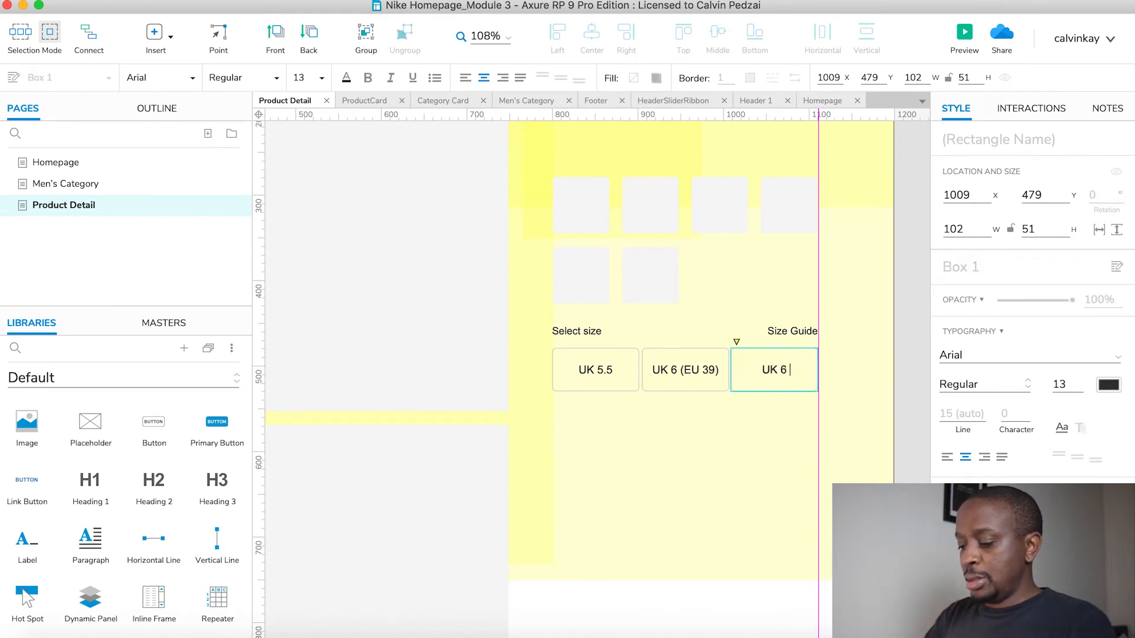
text( (EU)
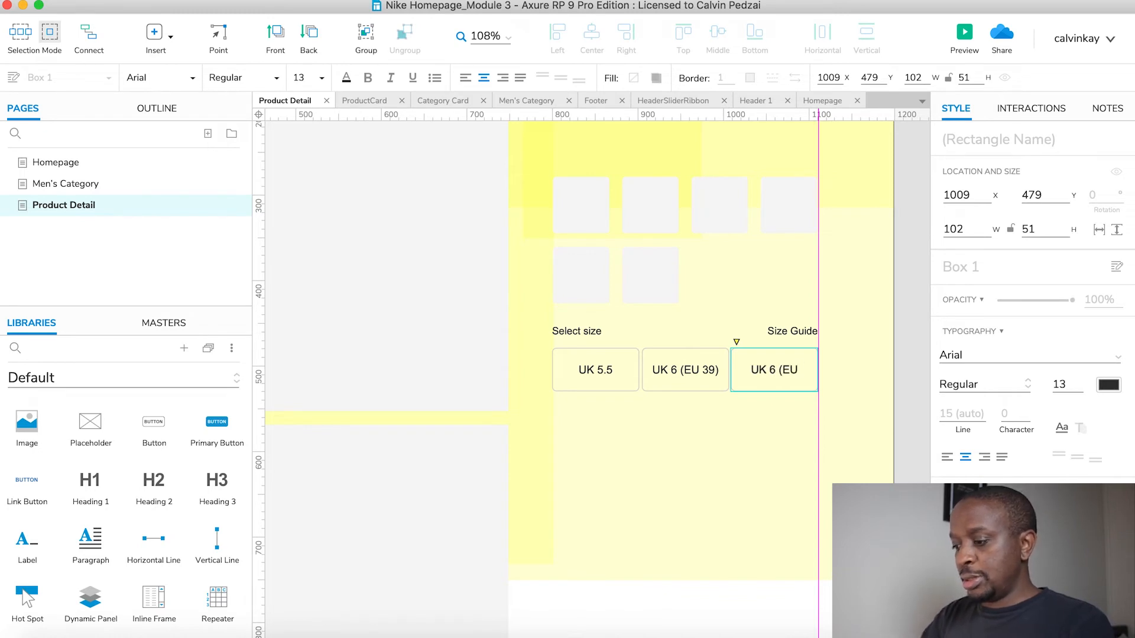
text( 36)
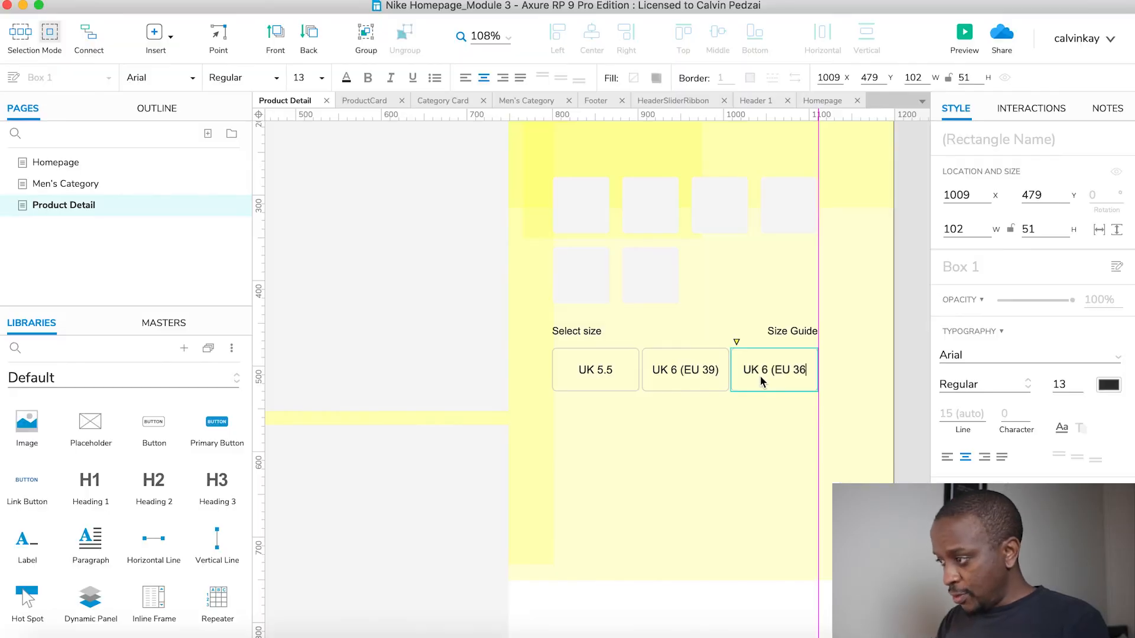
key(BackSpace)
key(BackSpace)
text(40)
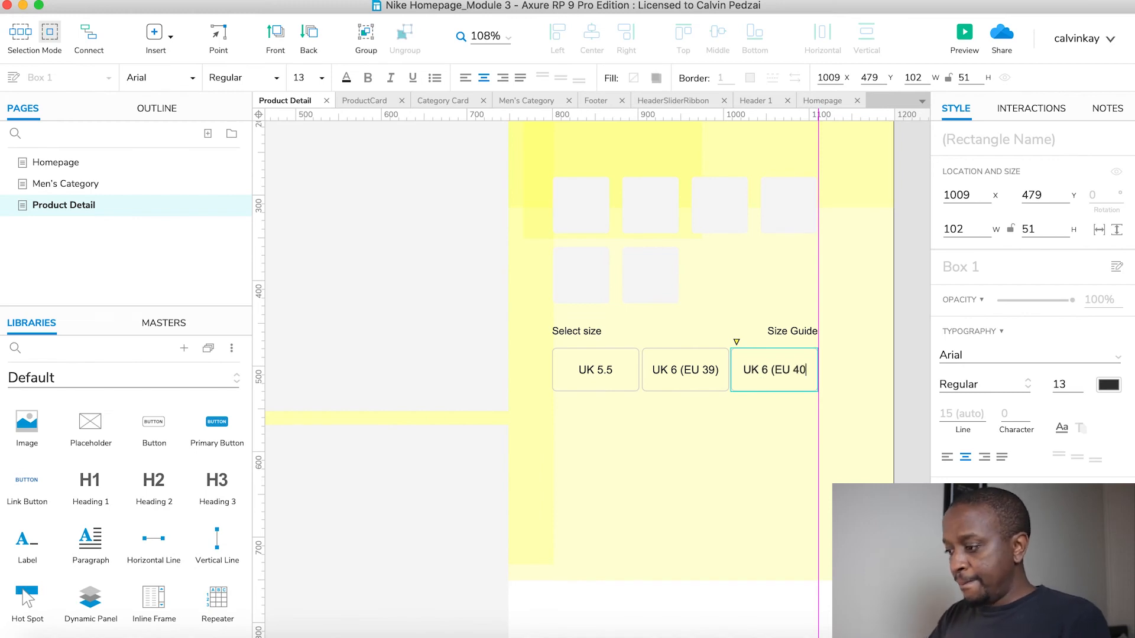
text())
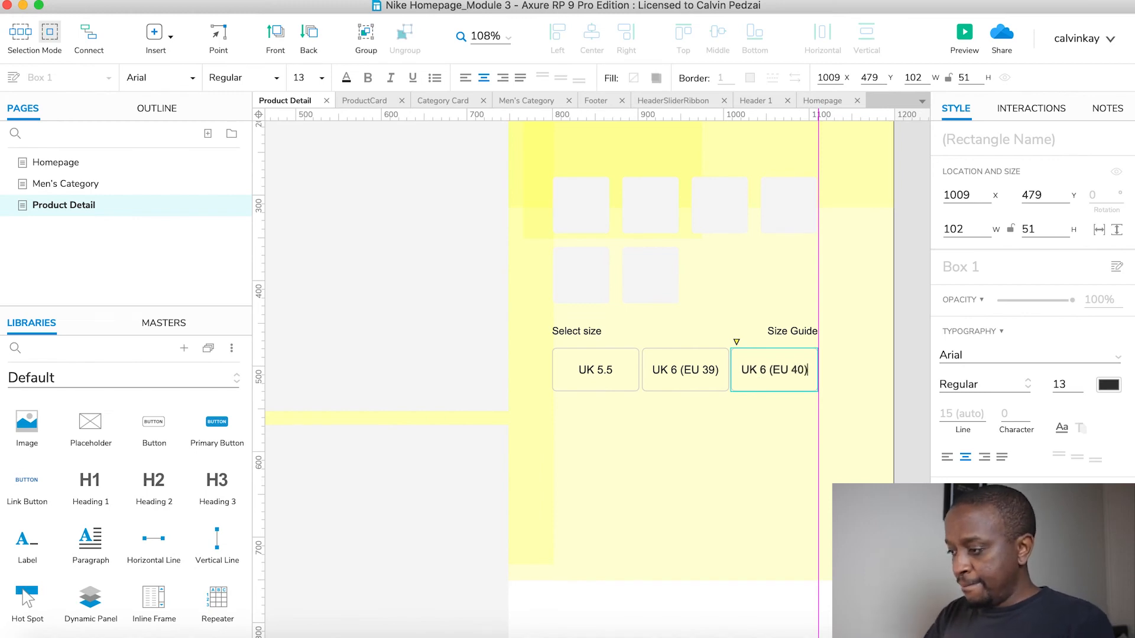
click(910, 382)
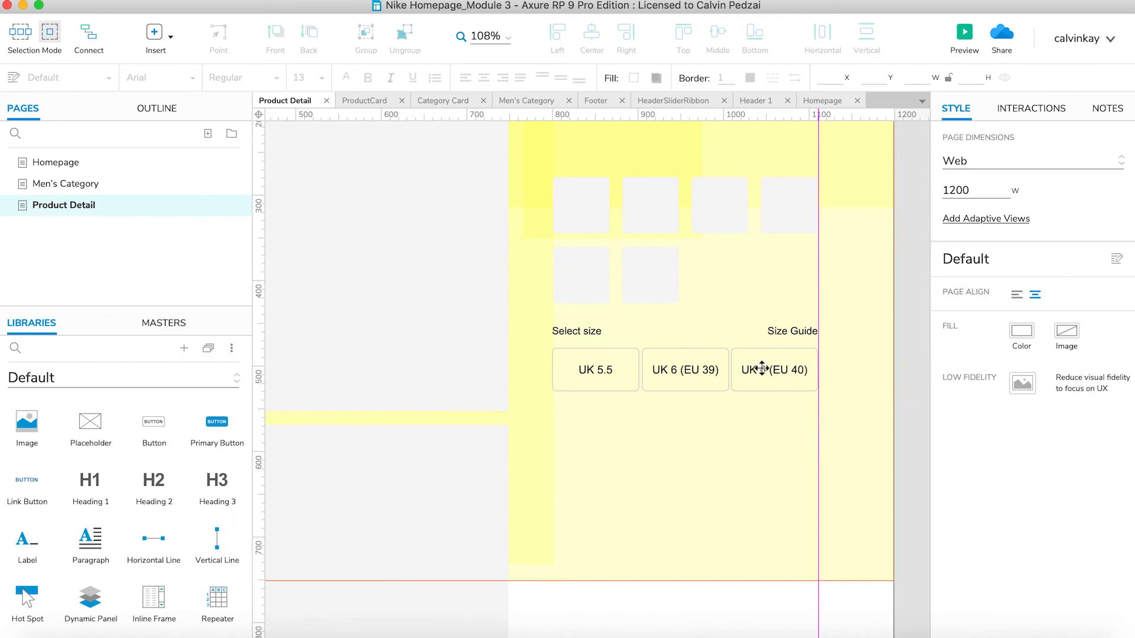
Step: Fill all three size boxes with white from the recent colours
click(675, 382)
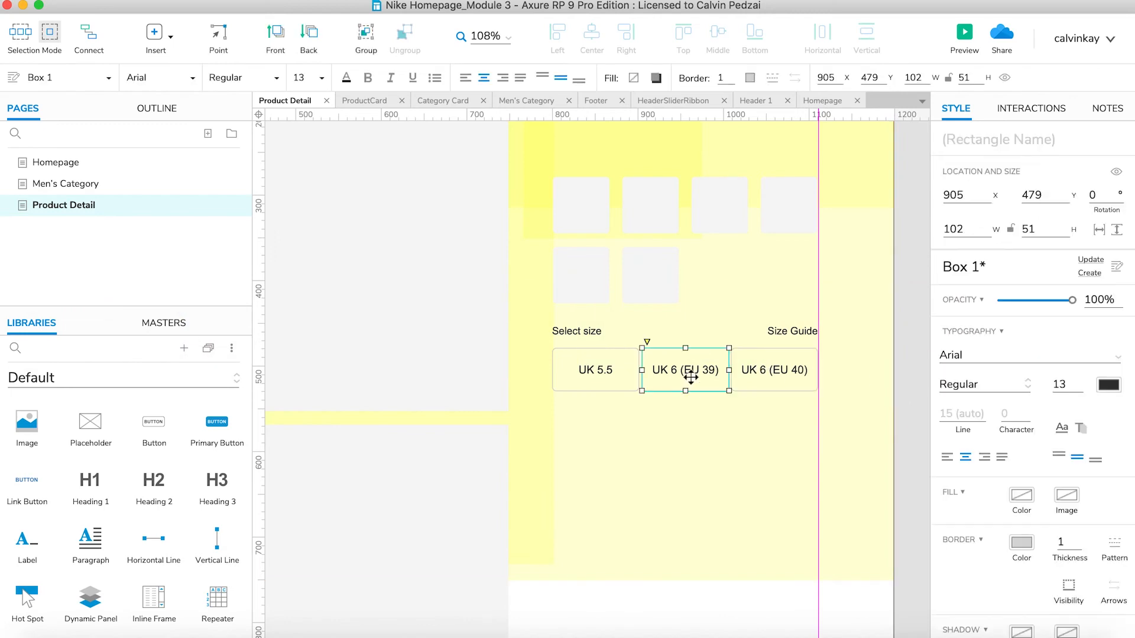
shift+click(781, 370)
shift+click(586, 367)
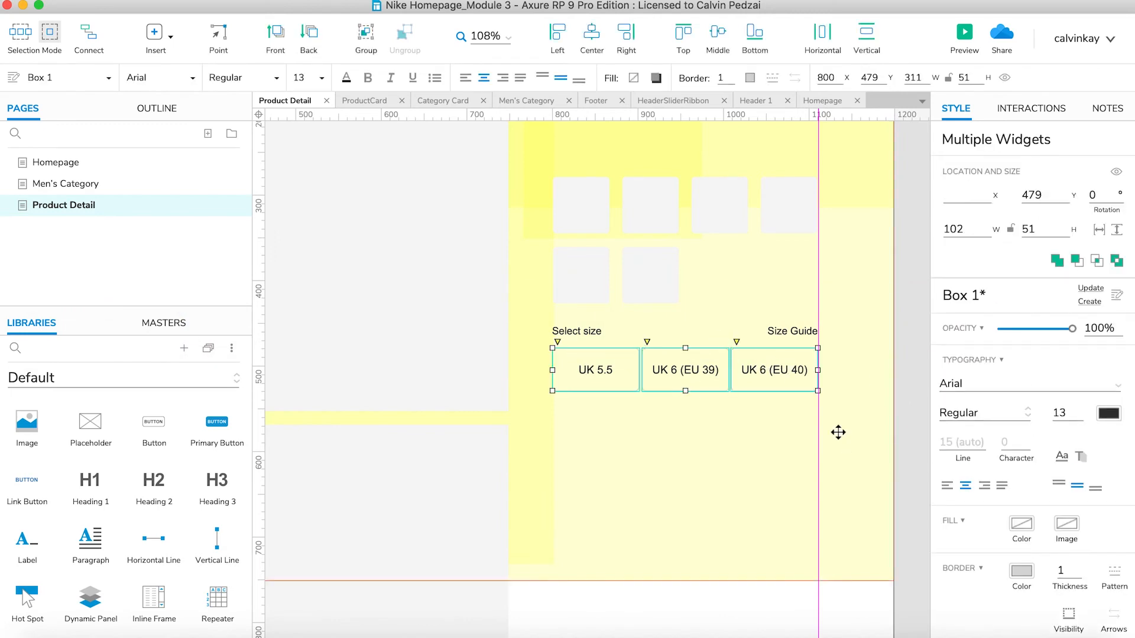
click(1019, 526)
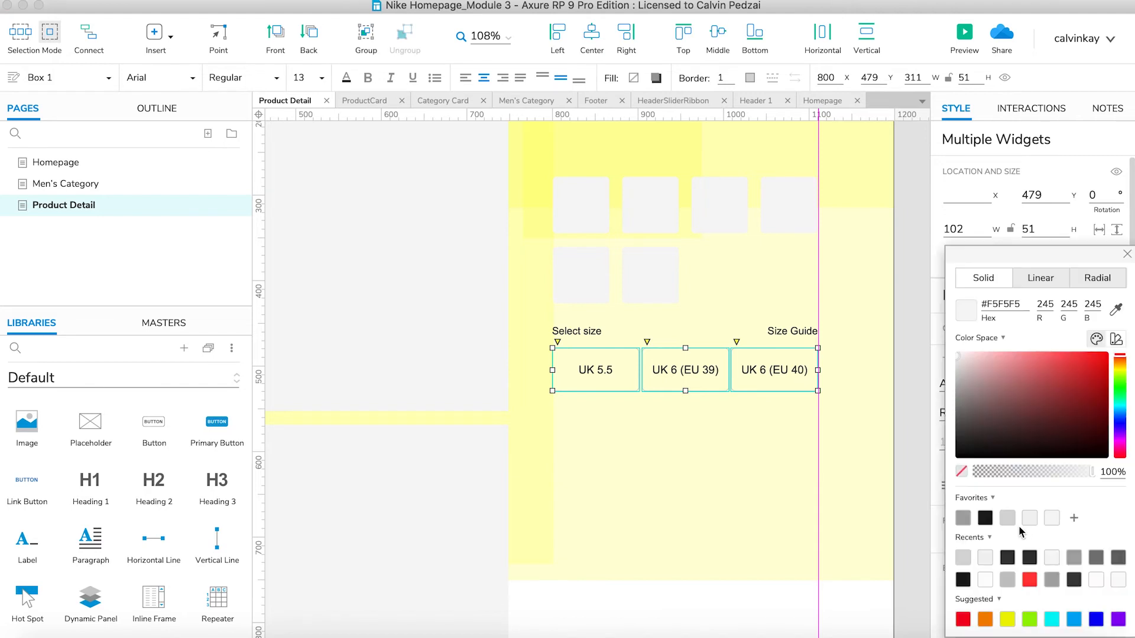
click(985, 581)
click(910, 381)
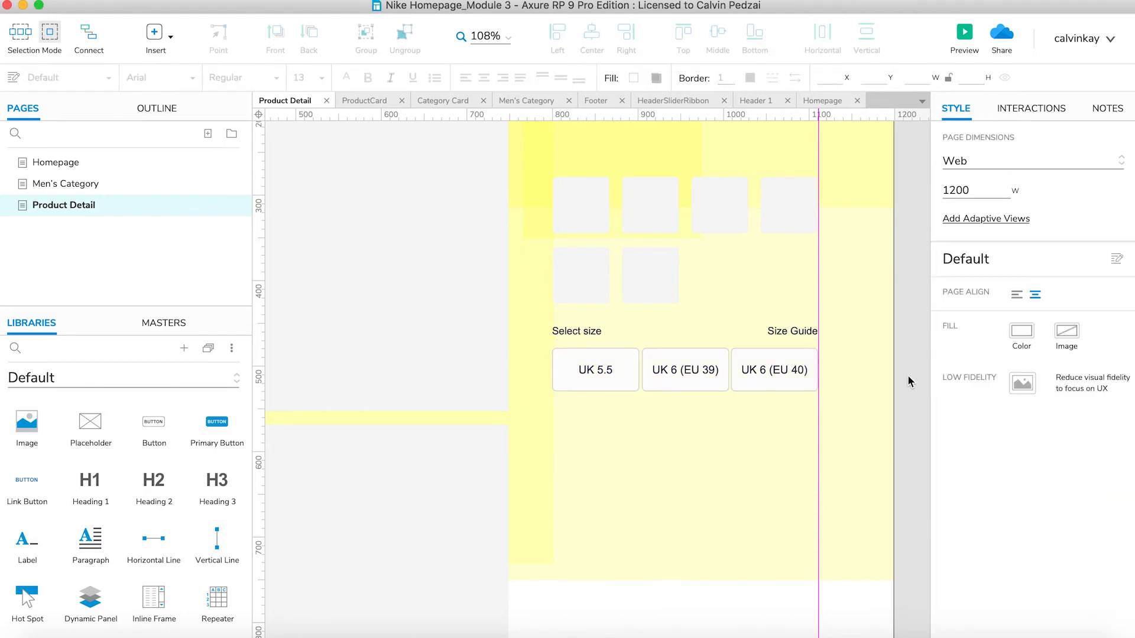
Step: Compare with Nike's size grid and give all three size boxes a MouseOver style effect with a black line colour
click(778, 373)
shift+click(669, 372)
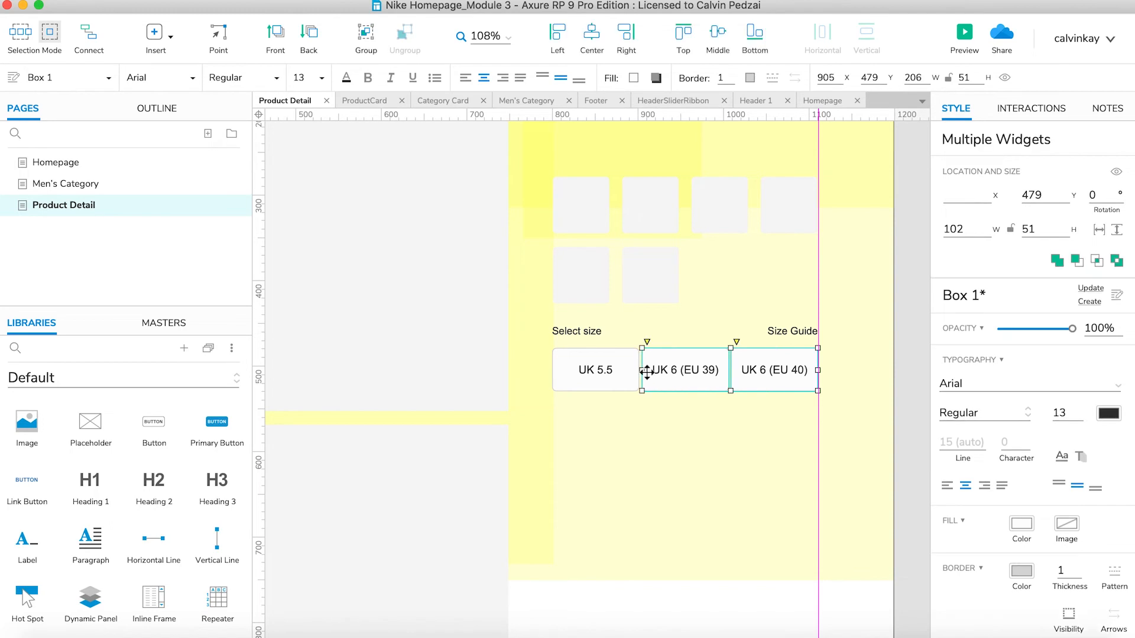
shift+click(603, 370)
right_click(680, 376)
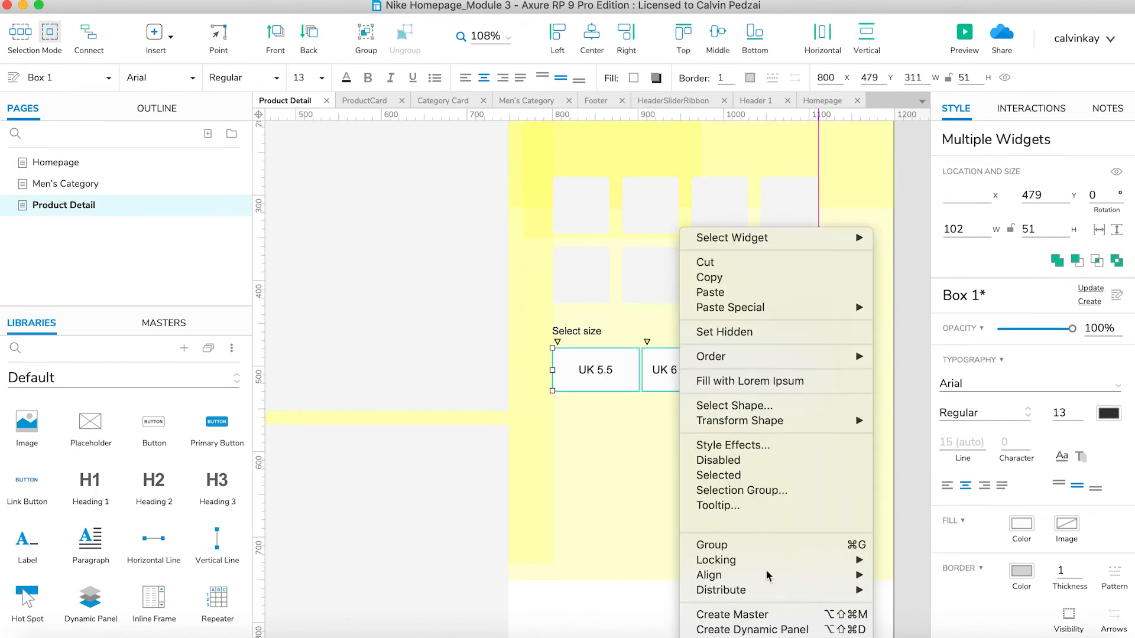
click(738, 449)
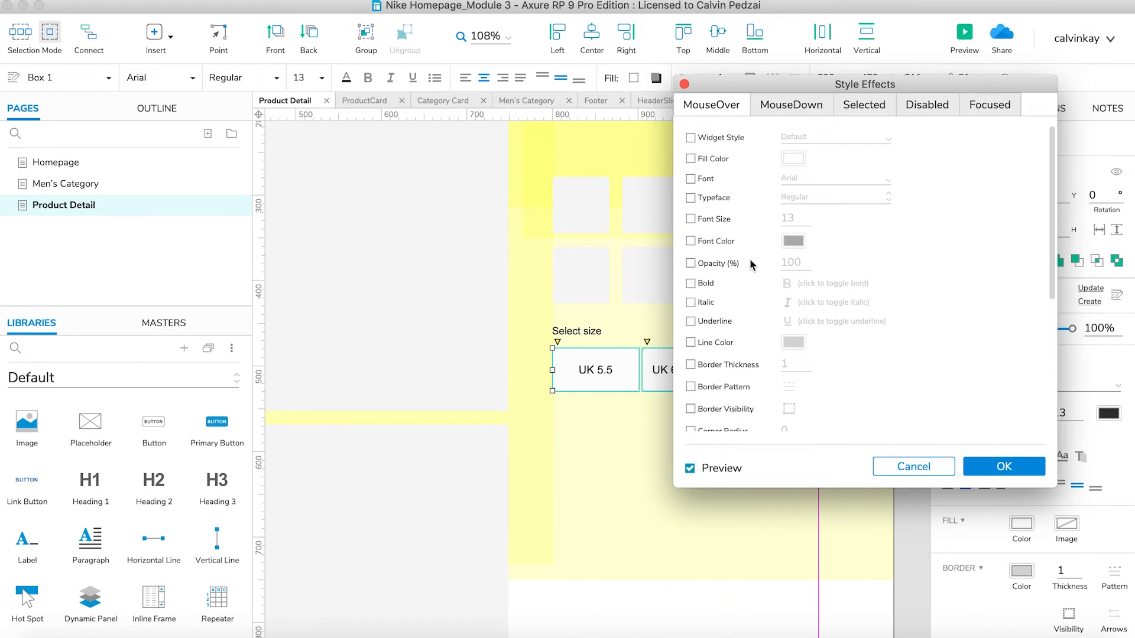
key(super+Tab)
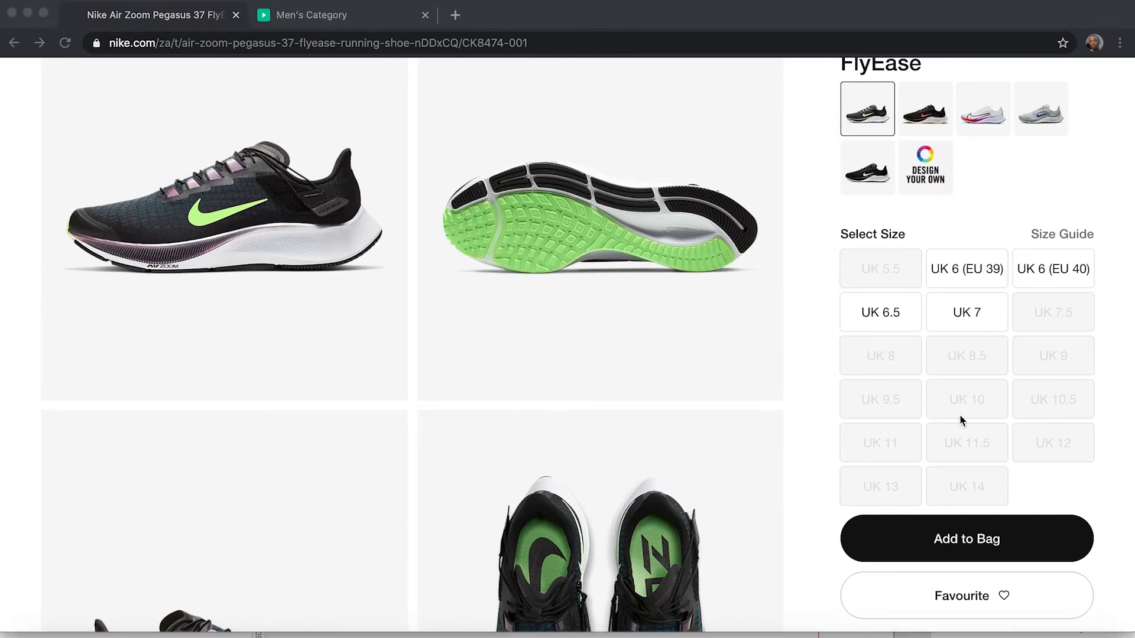
key(super+Tab)
scroll(718, 344, down, 3)
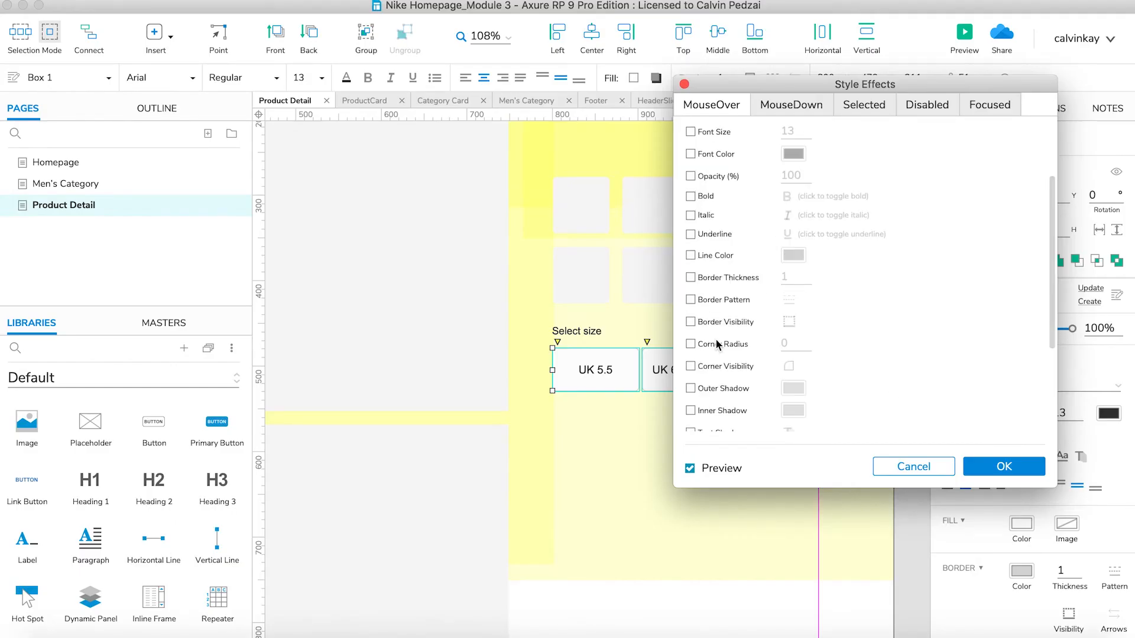
click(693, 257)
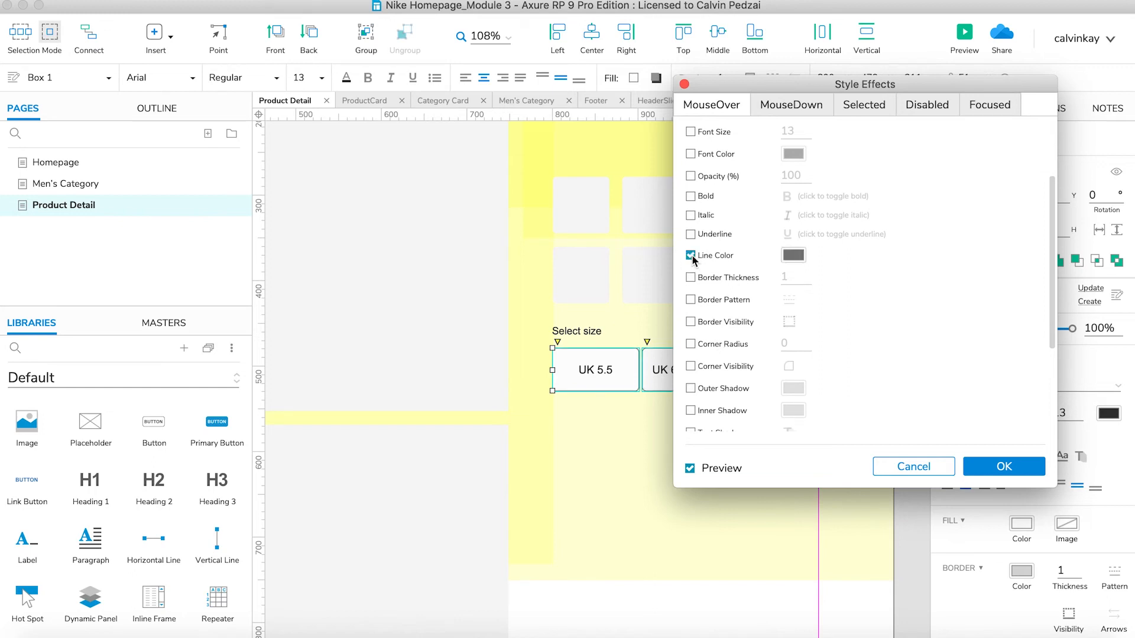
click(800, 258)
drag(813, 441, 690, 542)
click(1007, 399)
click(991, 470)
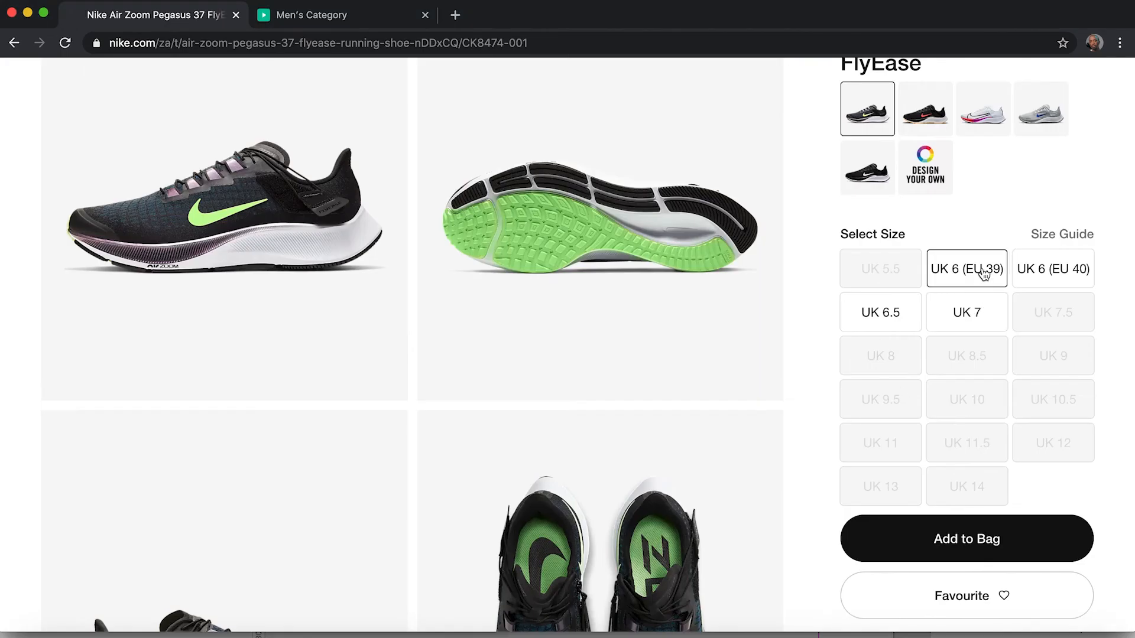
Step: Try selecting UK 6 (EU 39) on Nike's page and set the Selected line colour of the three size boxes to black #000000
click(983, 272)
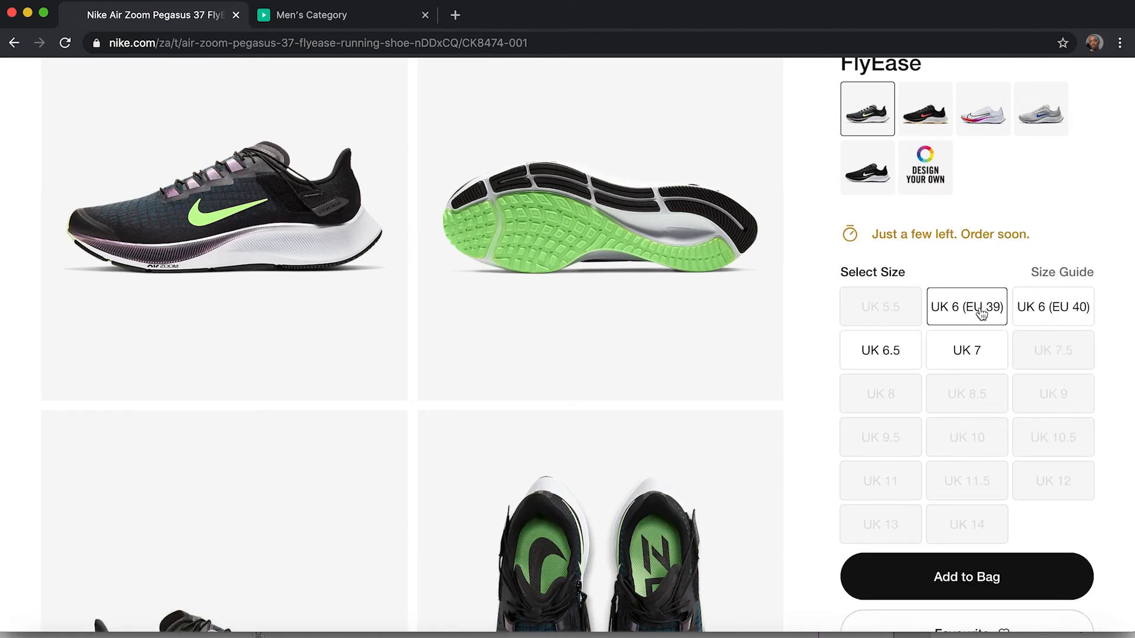
key(super+Tab)
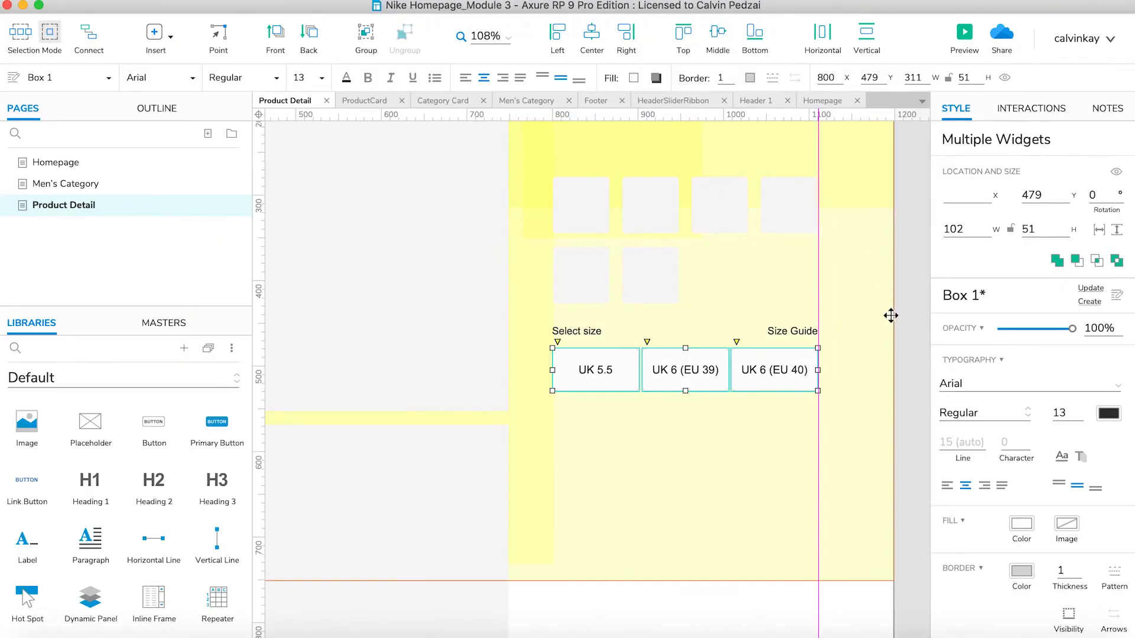
right_click(758, 370)
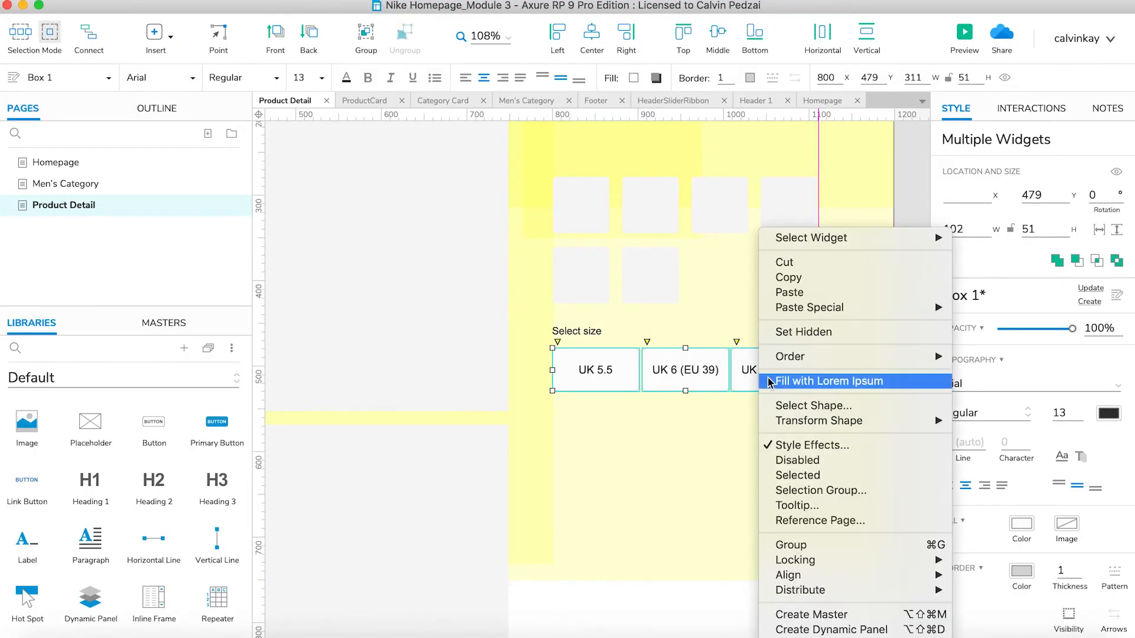
click(809, 450)
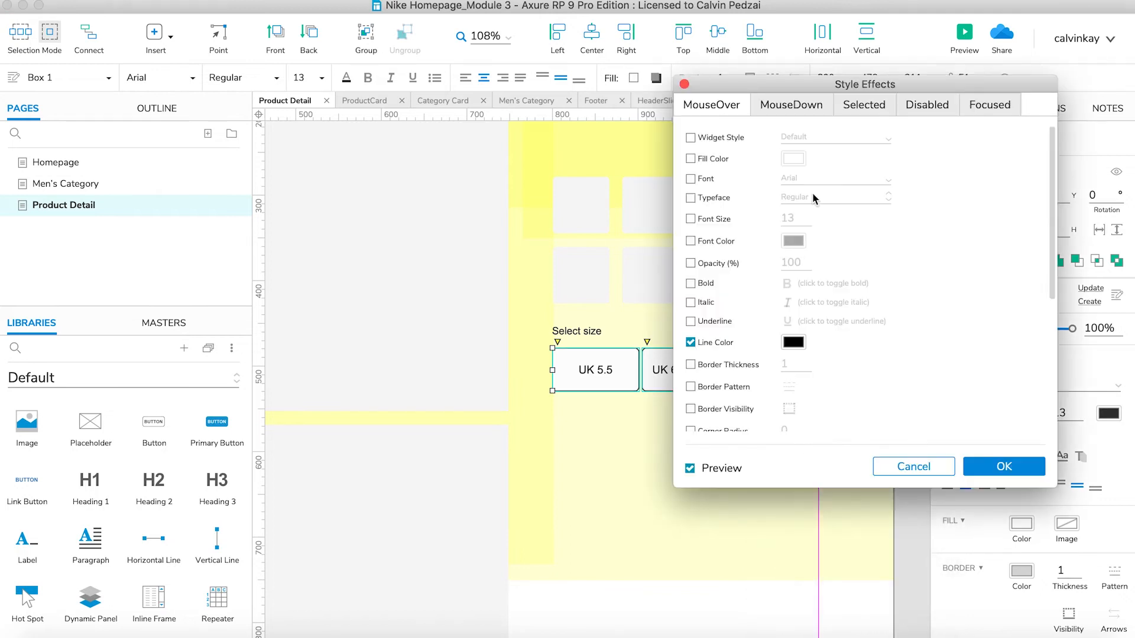
click(862, 107)
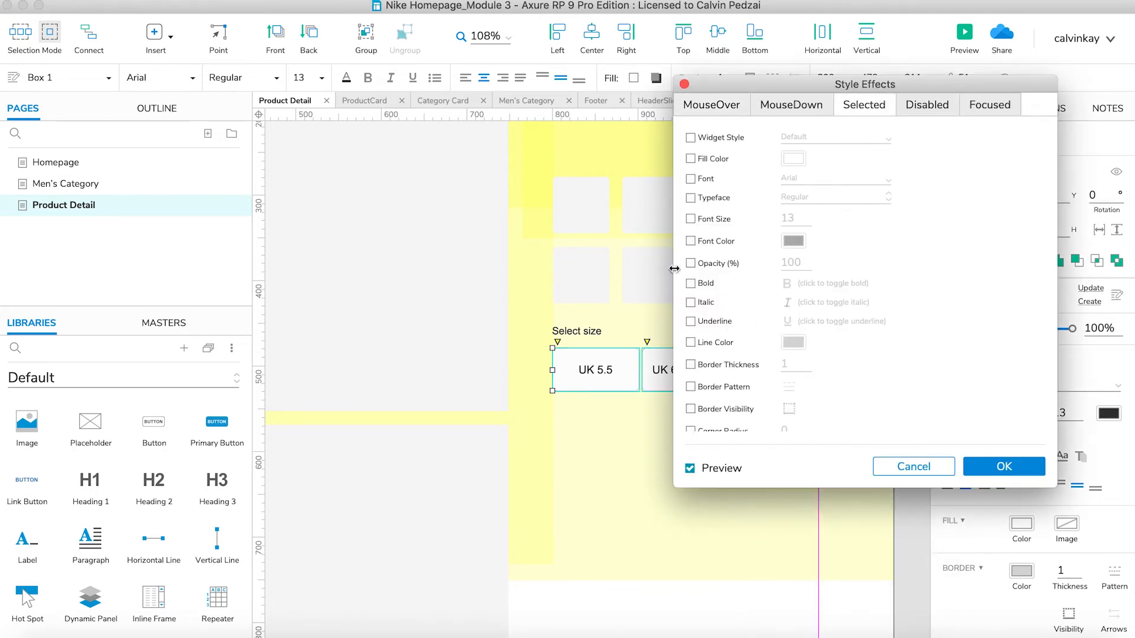
click(691, 344)
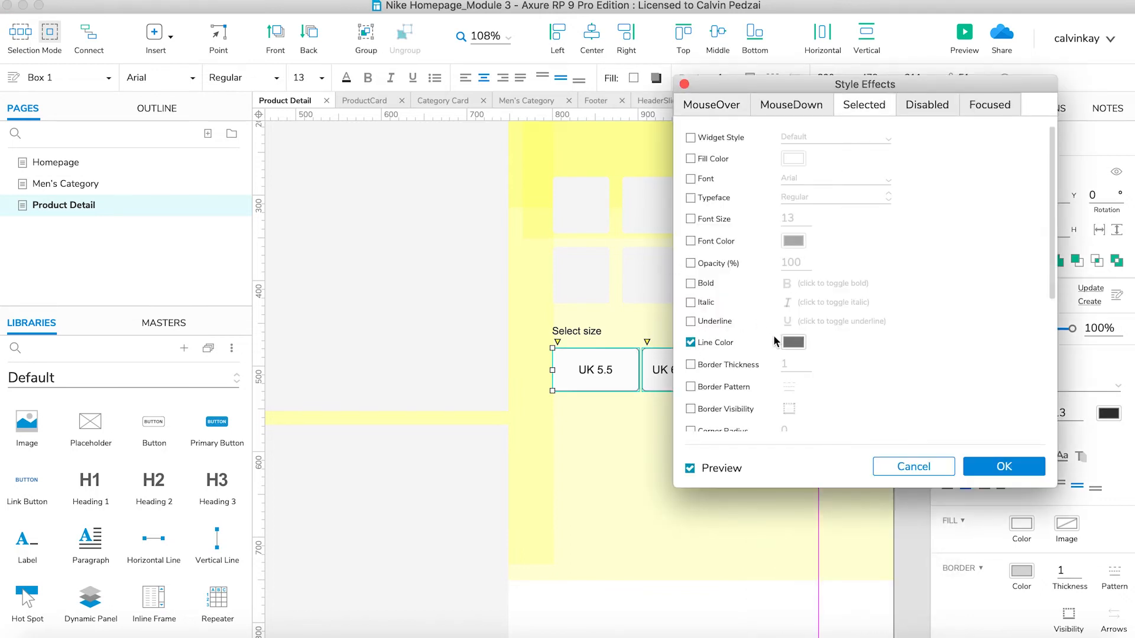
click(793, 342)
drag(806, 434, 676, 597)
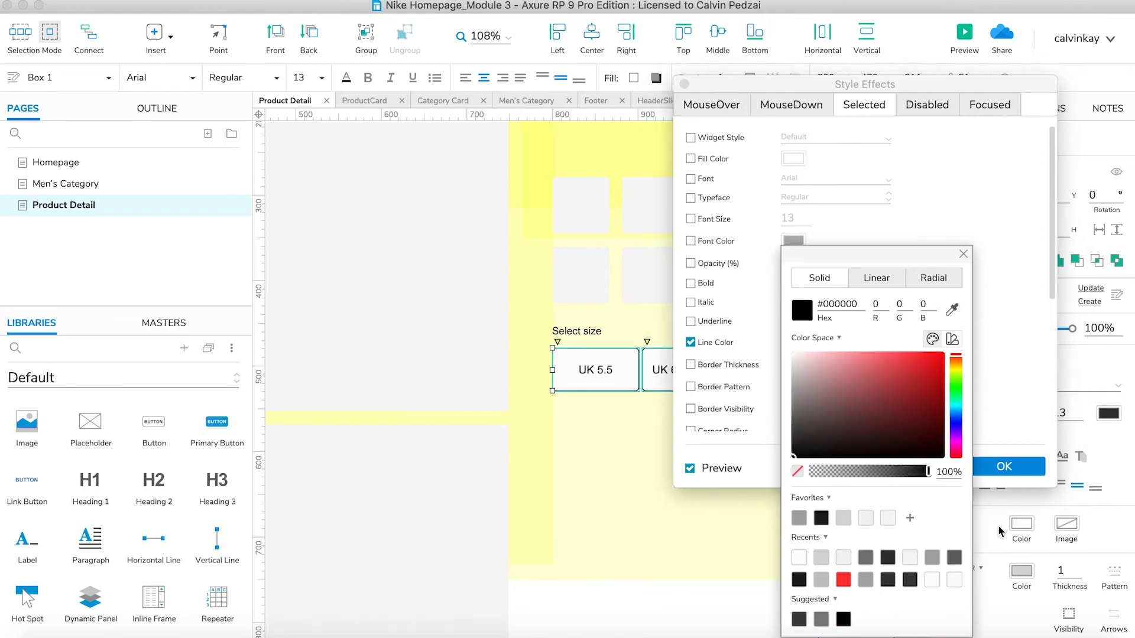
click(963, 255)
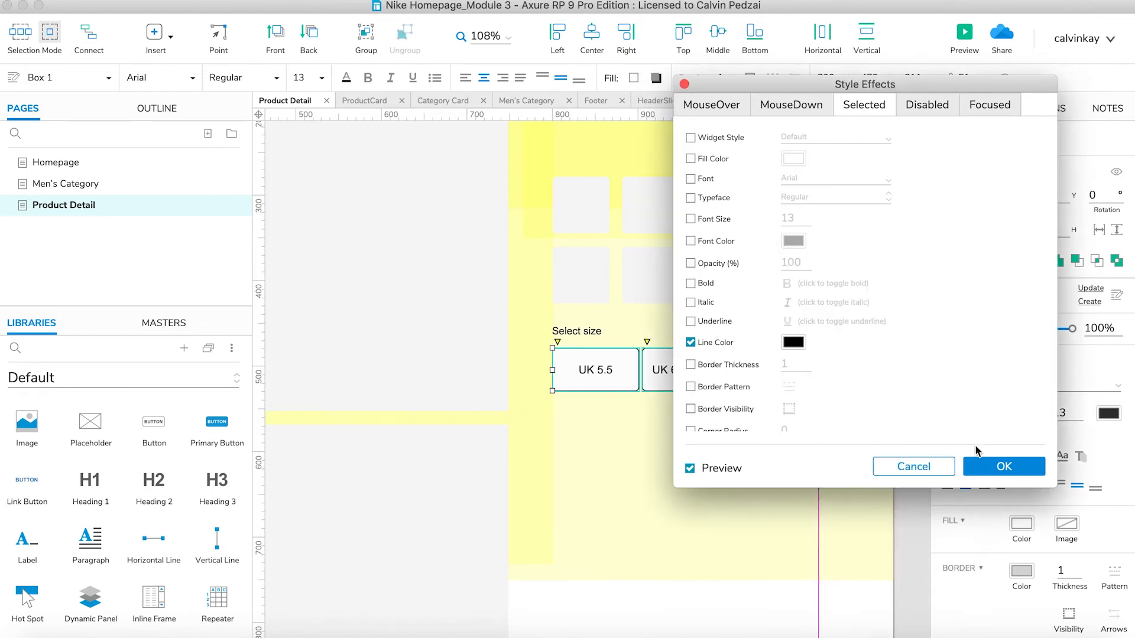
Step: Give the three size boxes a Disabled style effect with a light grey fill colour #D7D7D7
click(927, 105)
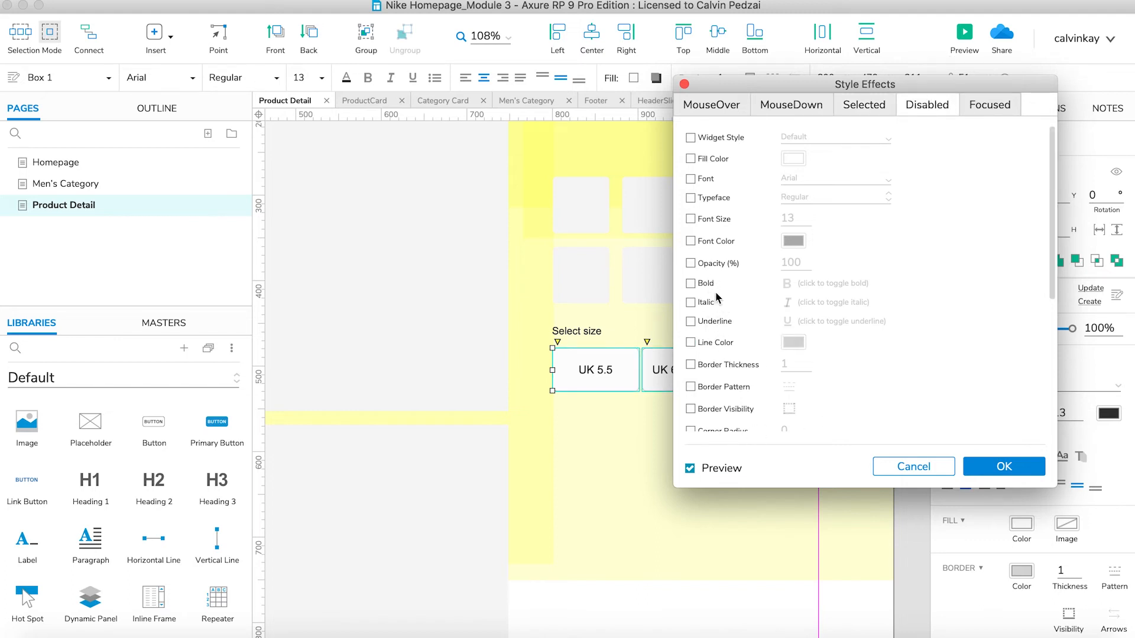
click(690, 158)
click(794, 160)
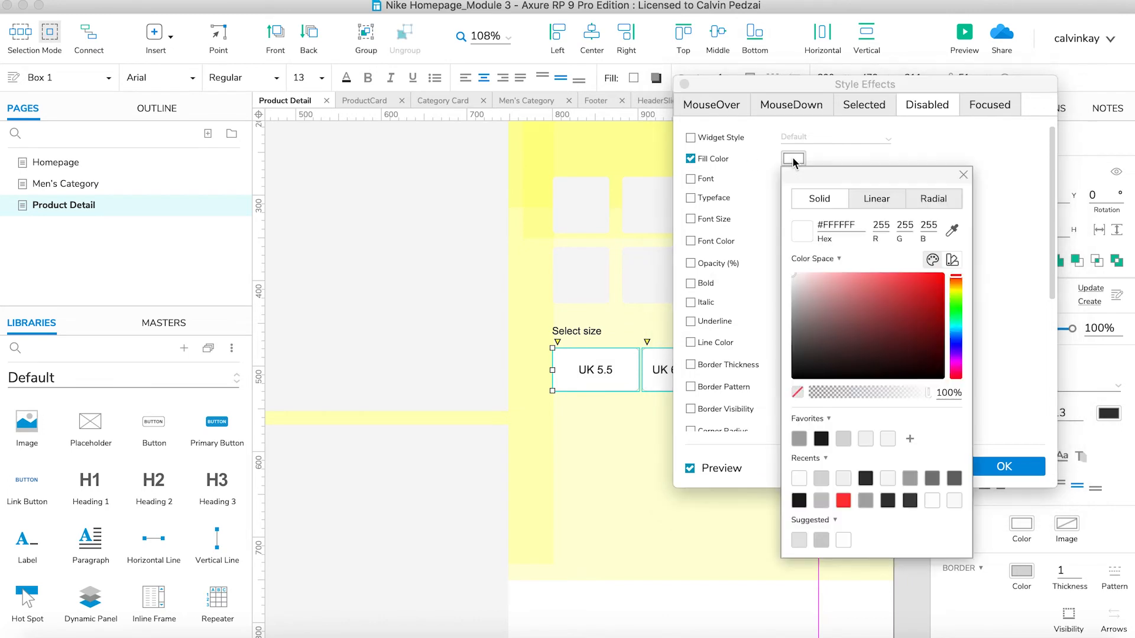
click(844, 439)
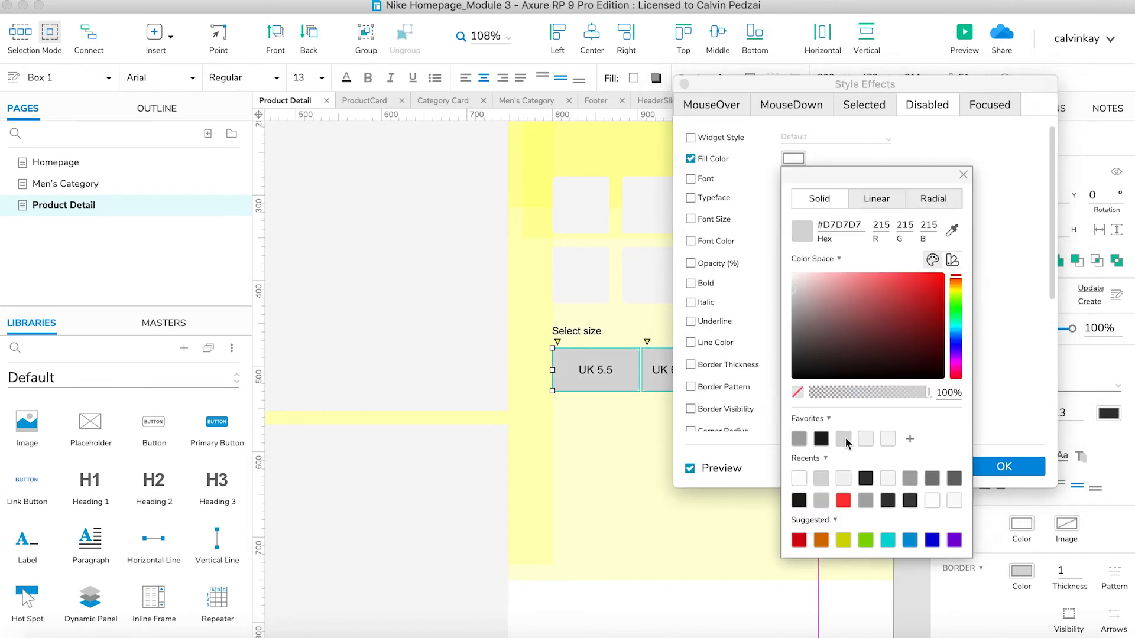
click(963, 175)
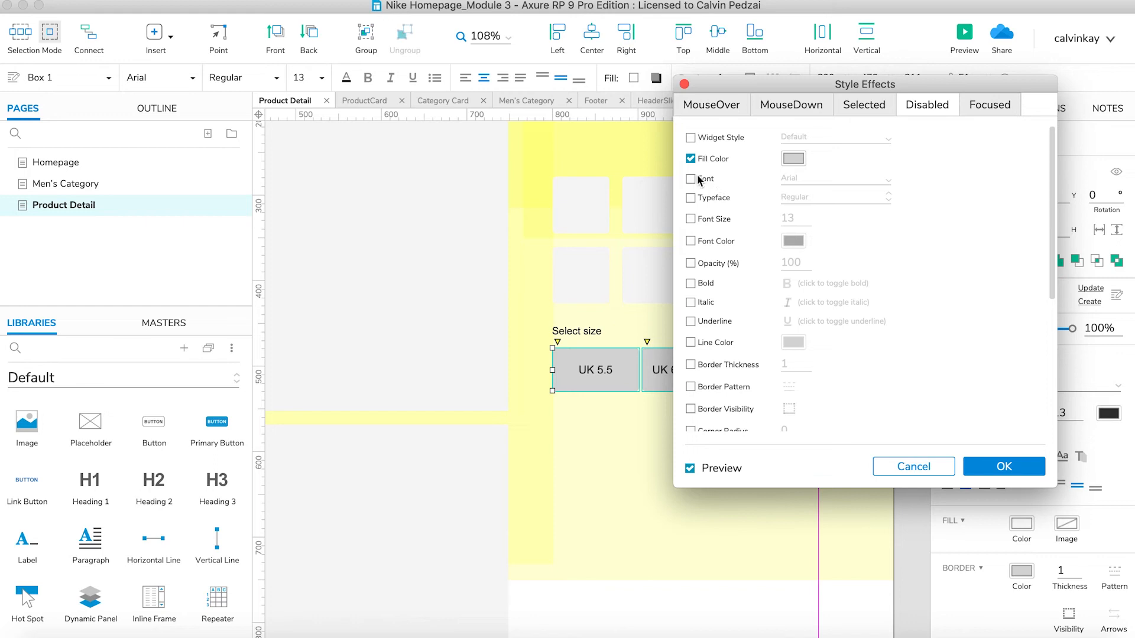
Step: Set the Disabled font colour of the size boxes to grey #A6A6A6, review the Selected and MouseOver effects, and apply the style effects
click(691, 242)
click(793, 241)
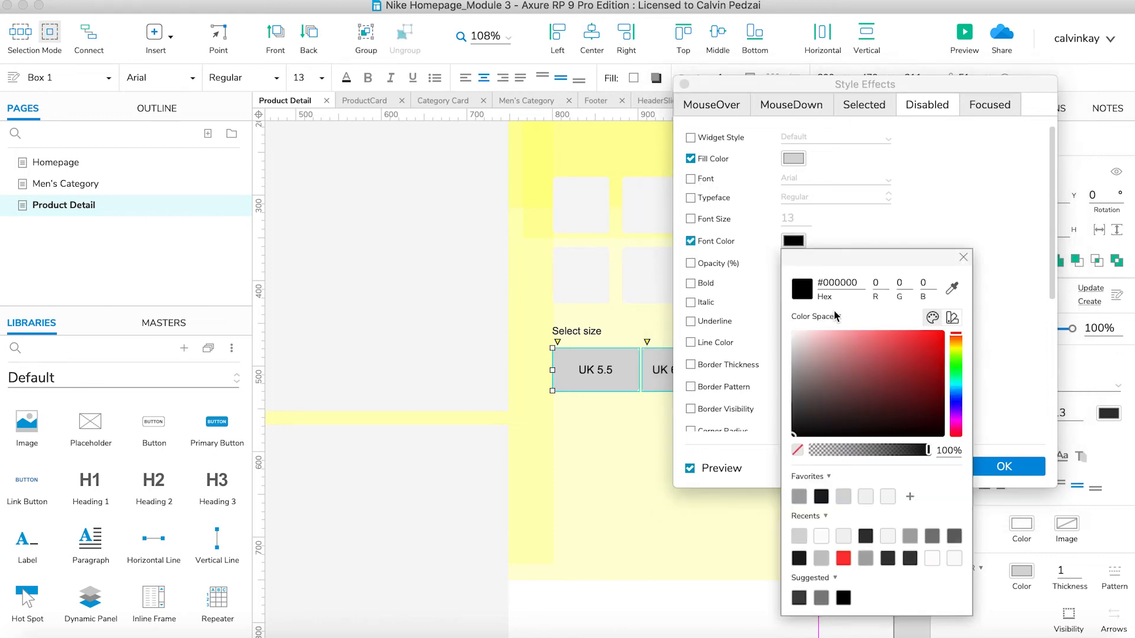
click(844, 496)
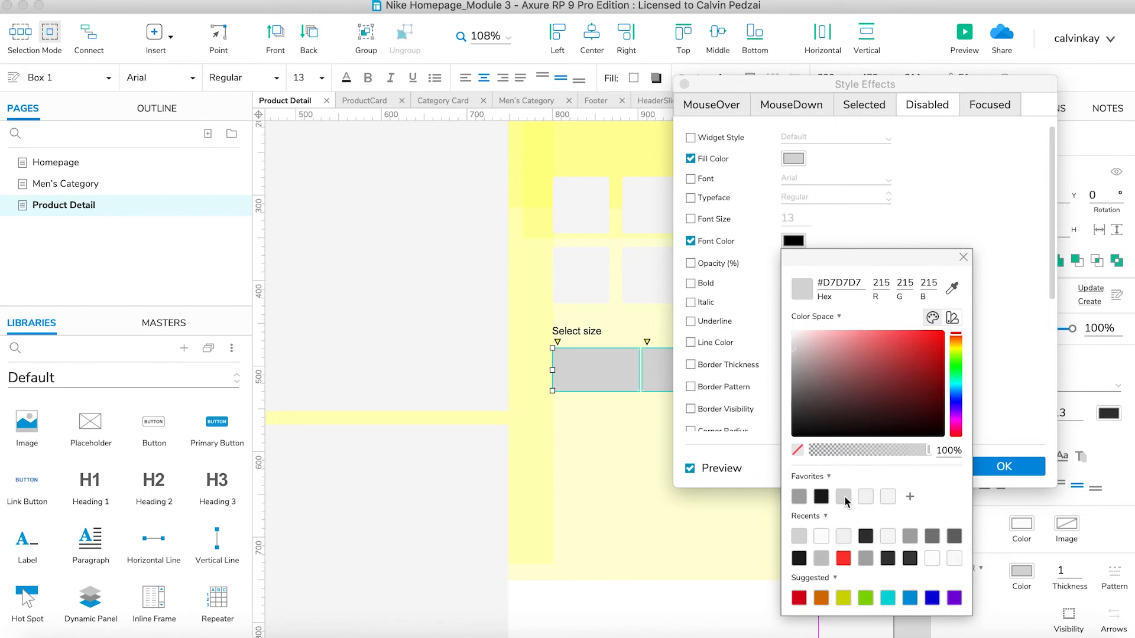
click(804, 498)
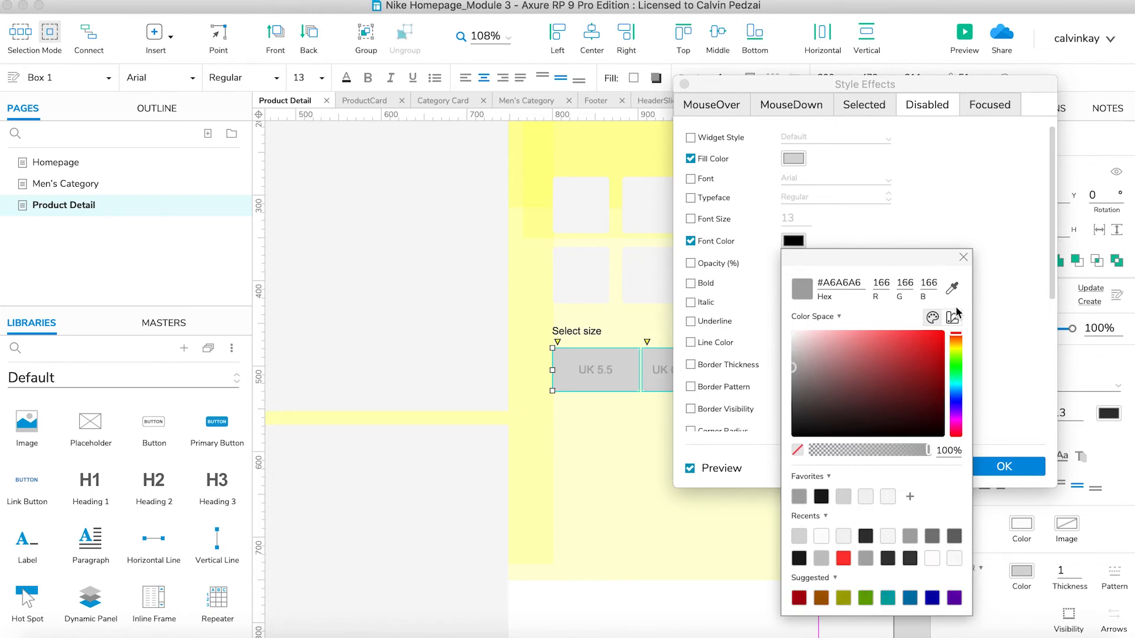
click(963, 258)
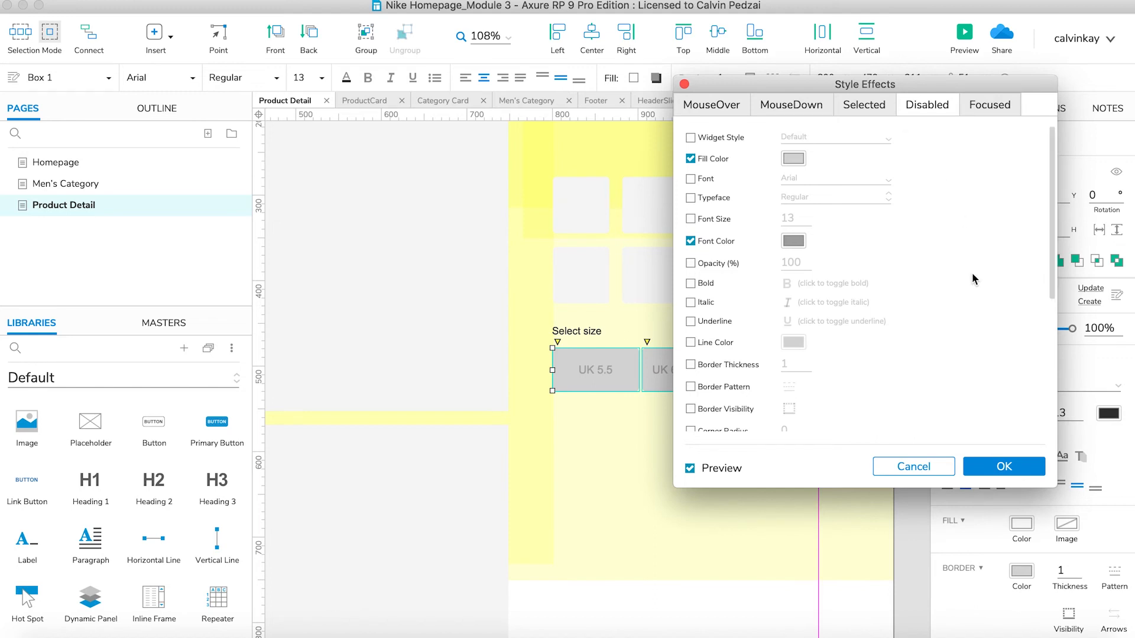
click(855, 107)
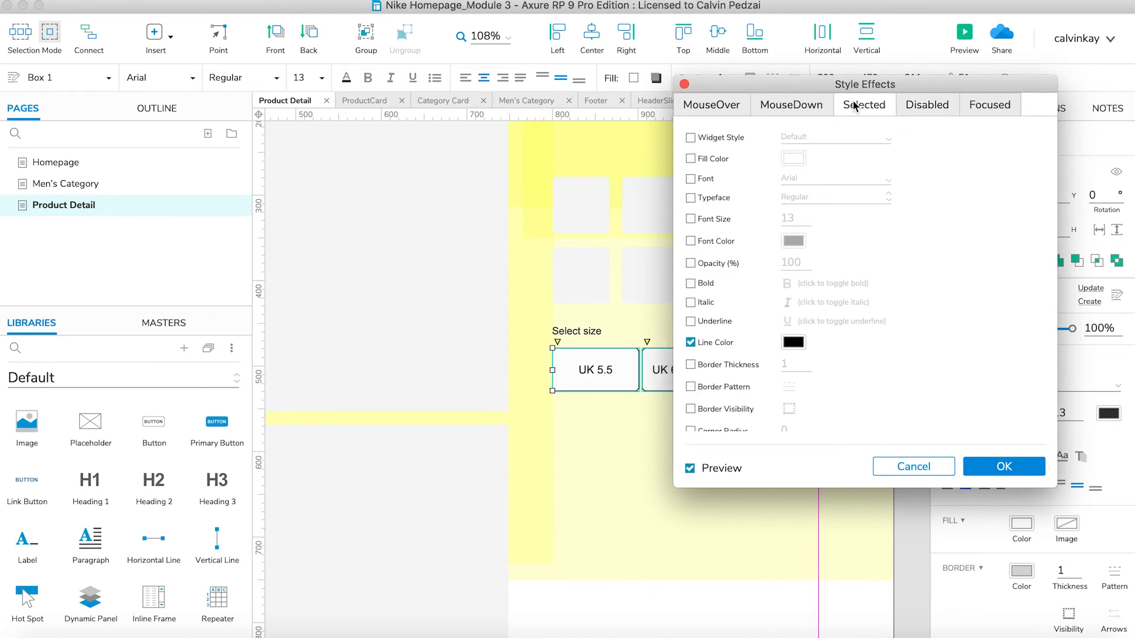
click(724, 106)
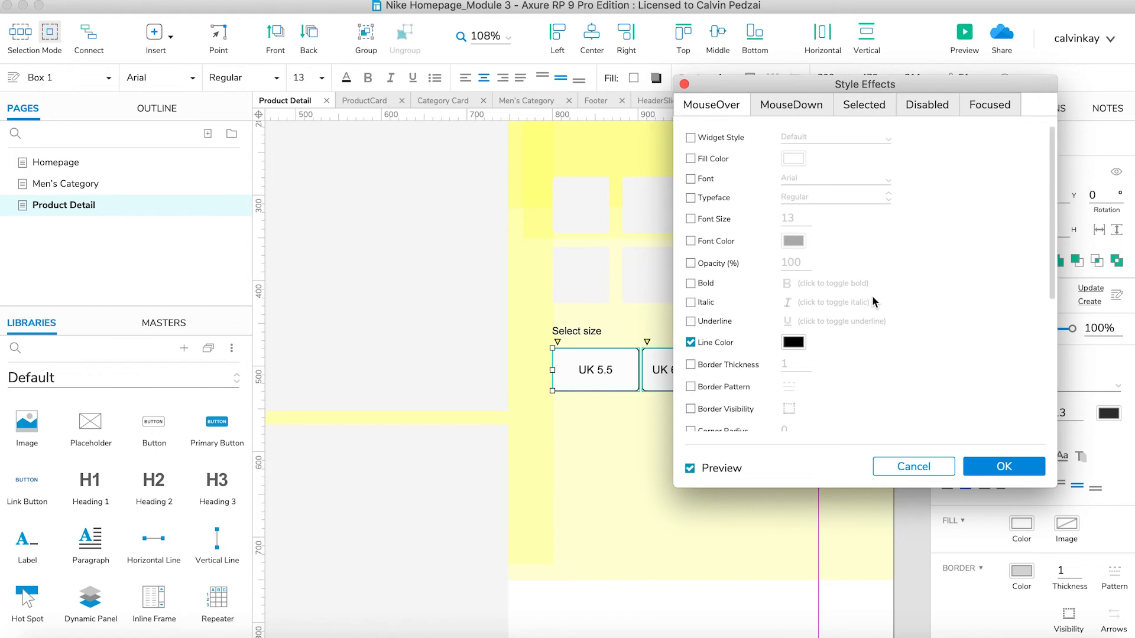
click(1000, 467)
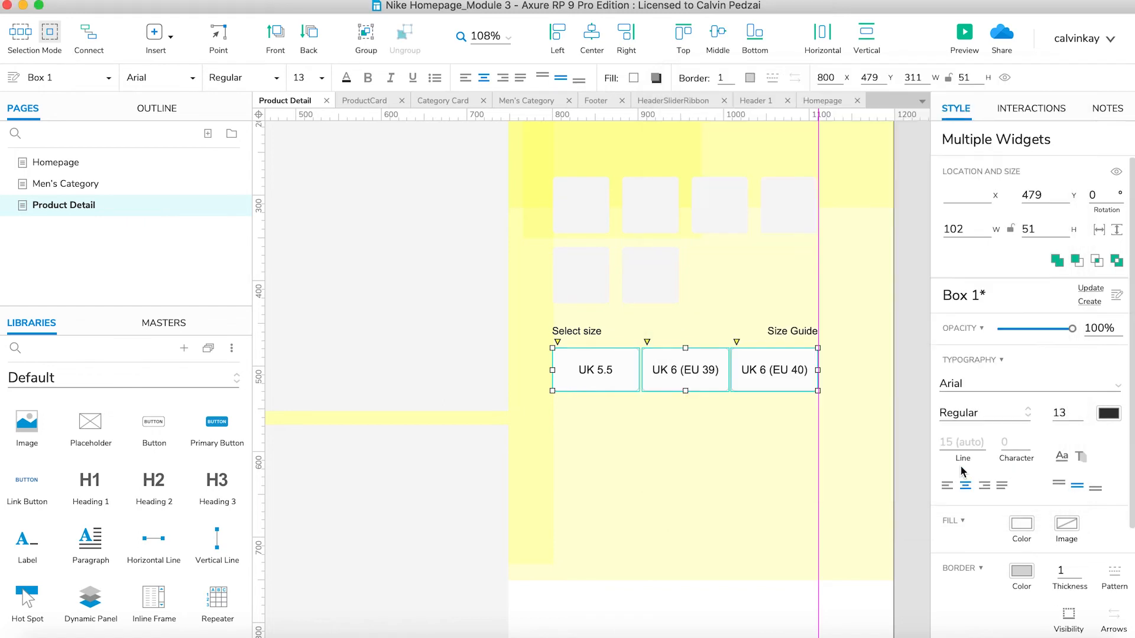
Step: Check Nike's size grid and duplicate the row of three size boxes into three more rows below, the last at Y 661
click(912, 359)
key(super+Tab)
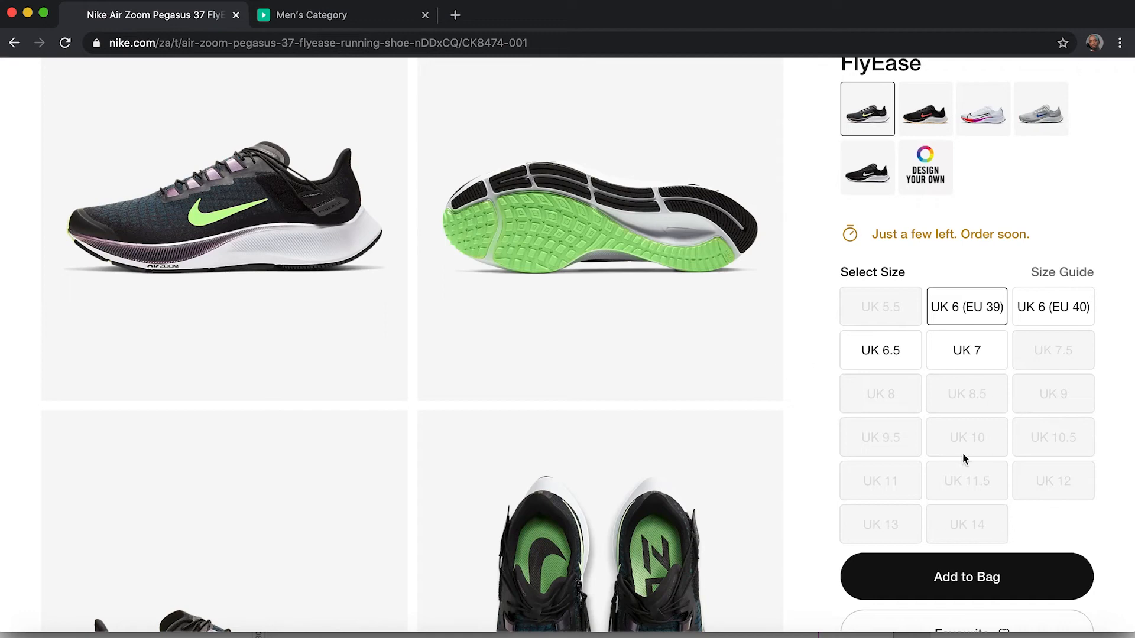
key(super+Tab)
click(773, 370)
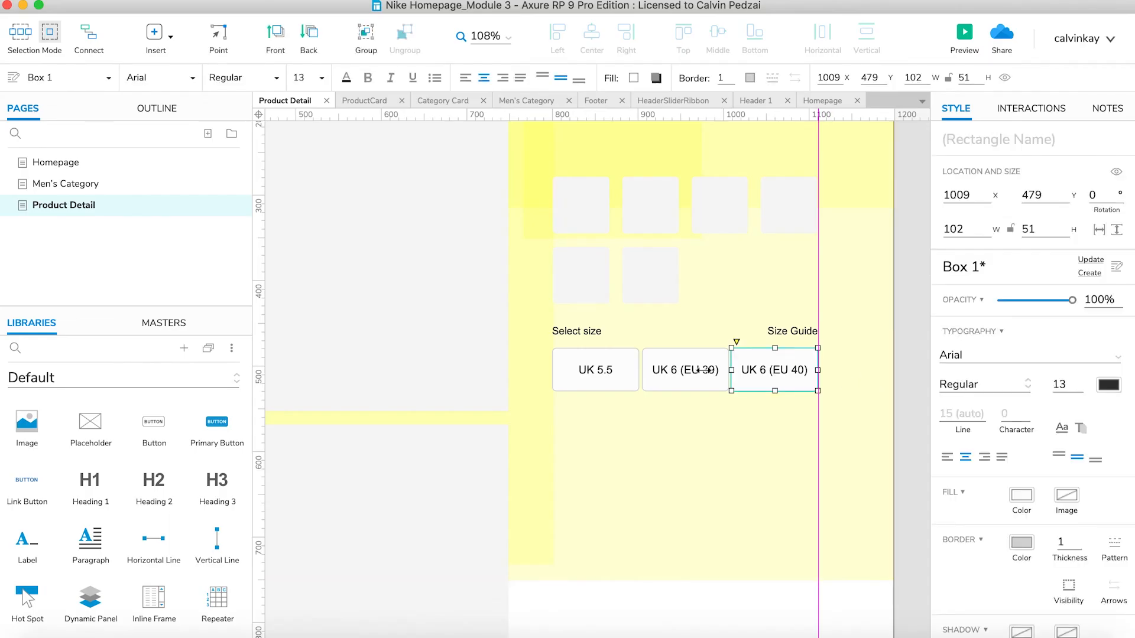
shift+click(704, 370)
shift+click(619, 370)
drag(619, 371, 601, 524)
key(super+Tab)
key(super+Tab)
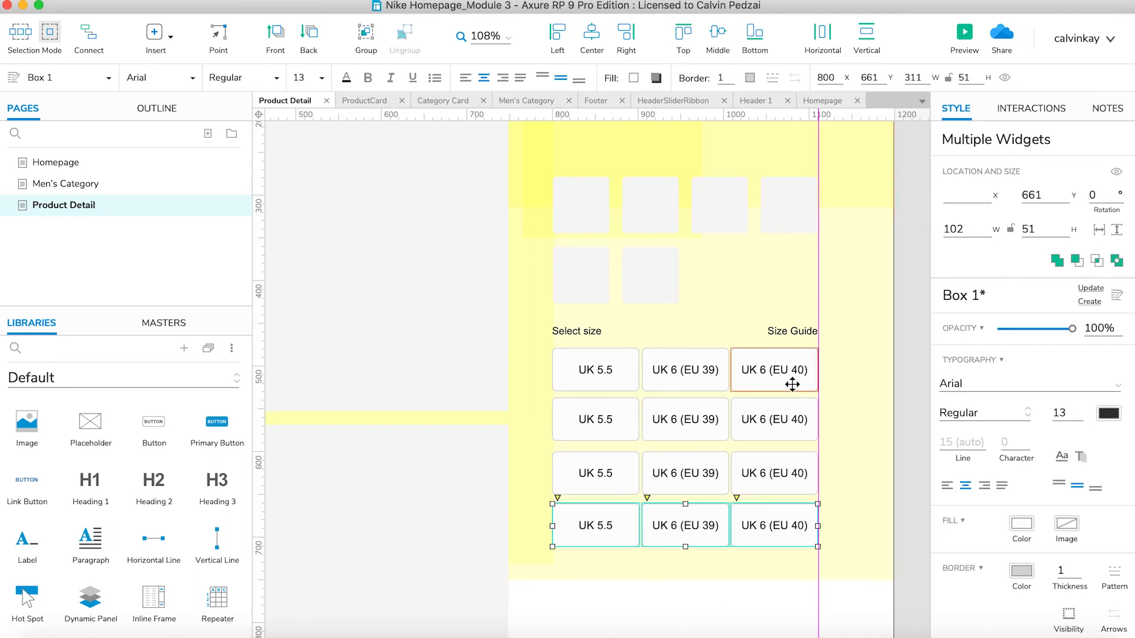
click(916, 489)
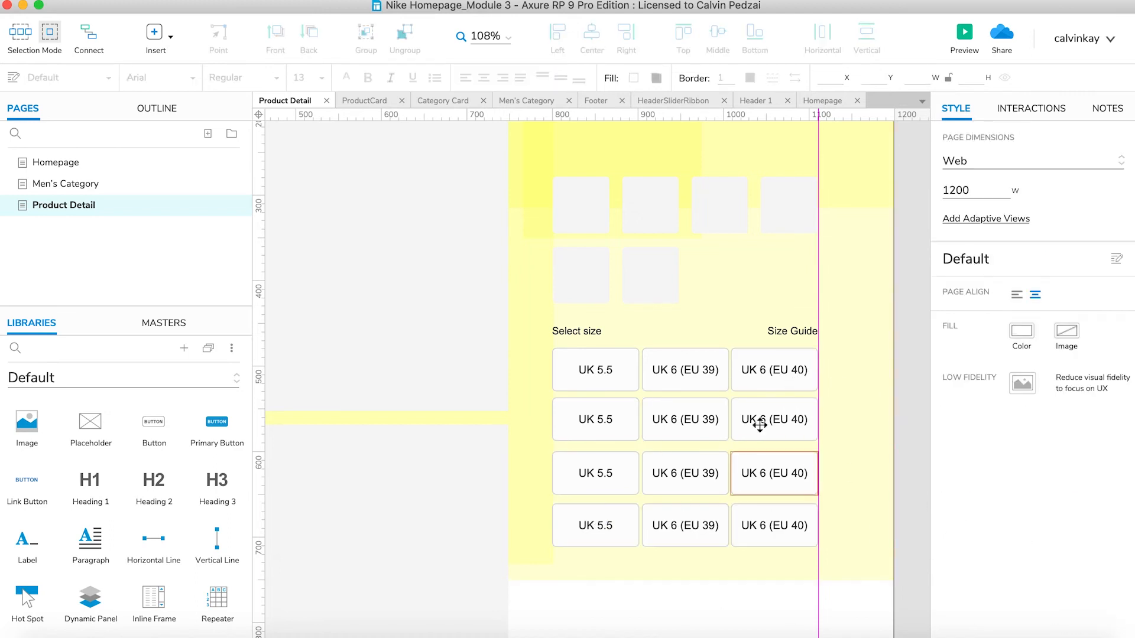
Step: Check Nike's size labels and relabel the second row of boxes "UK 6.5", "UK 7" and "UK 7.5"
key(super+Tab)
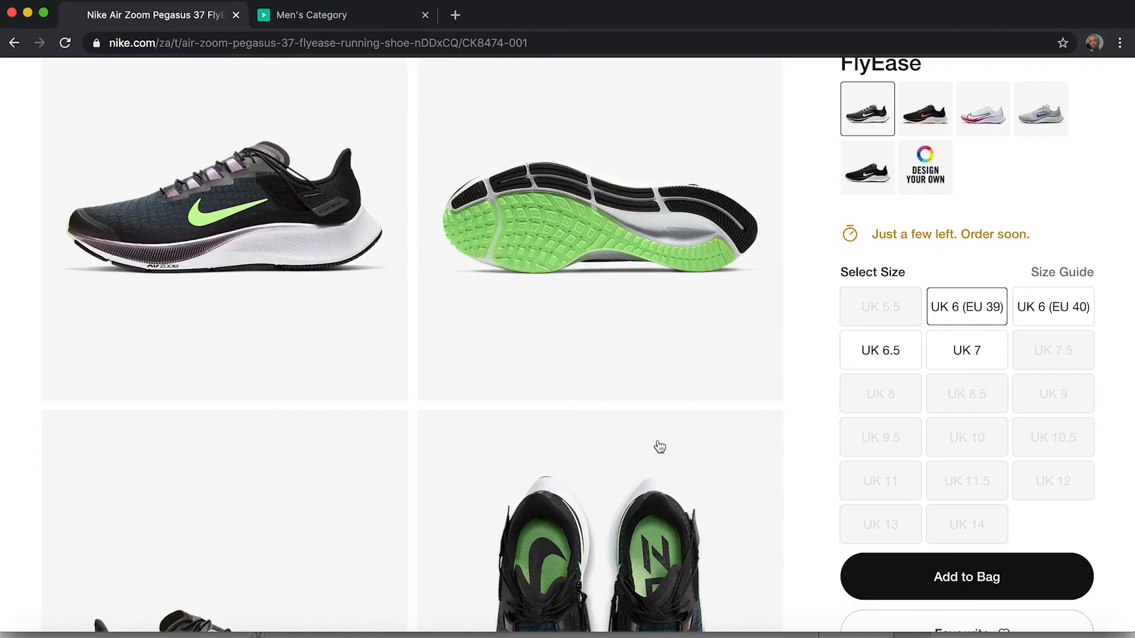
key(super+Tab)
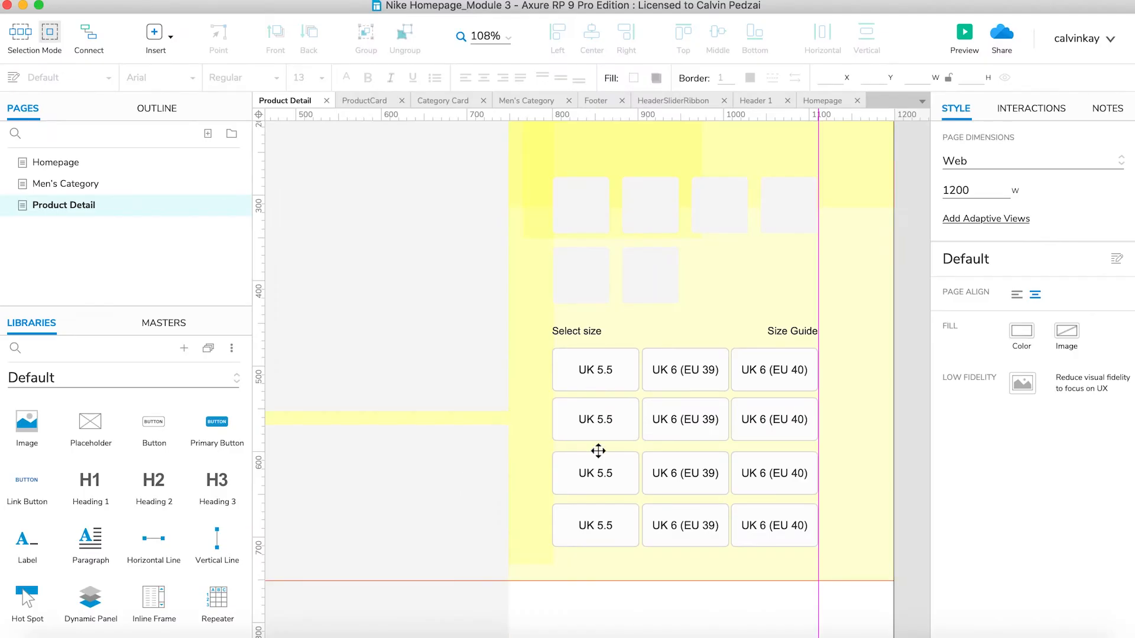
click(597, 419)
double_click(597, 419)
key(Right)
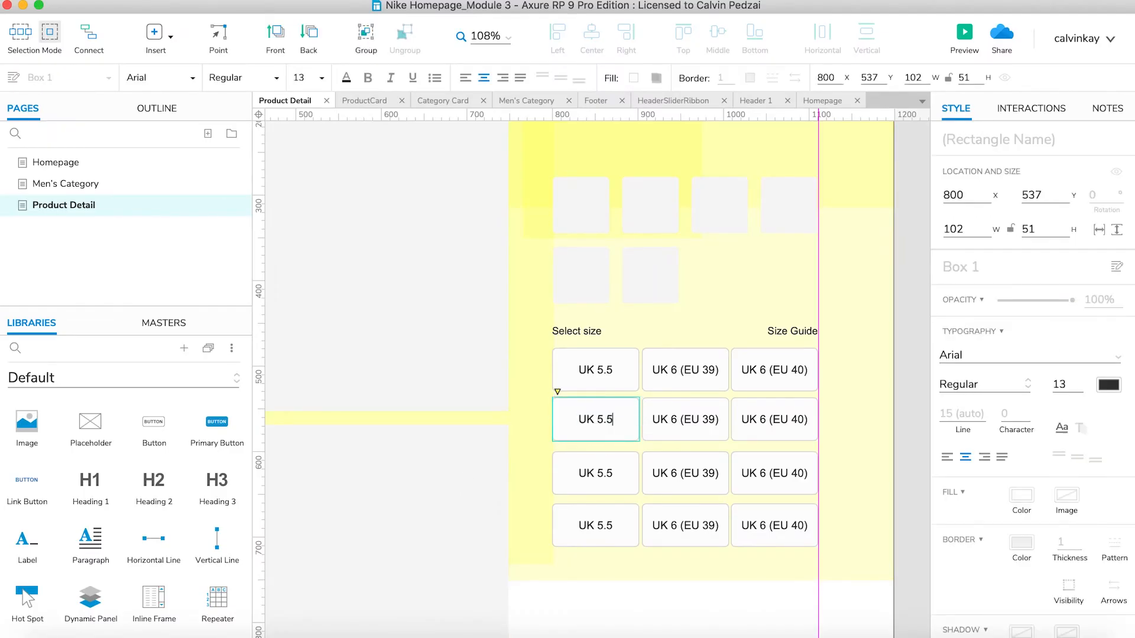
key(Tab)
text(UK 7)
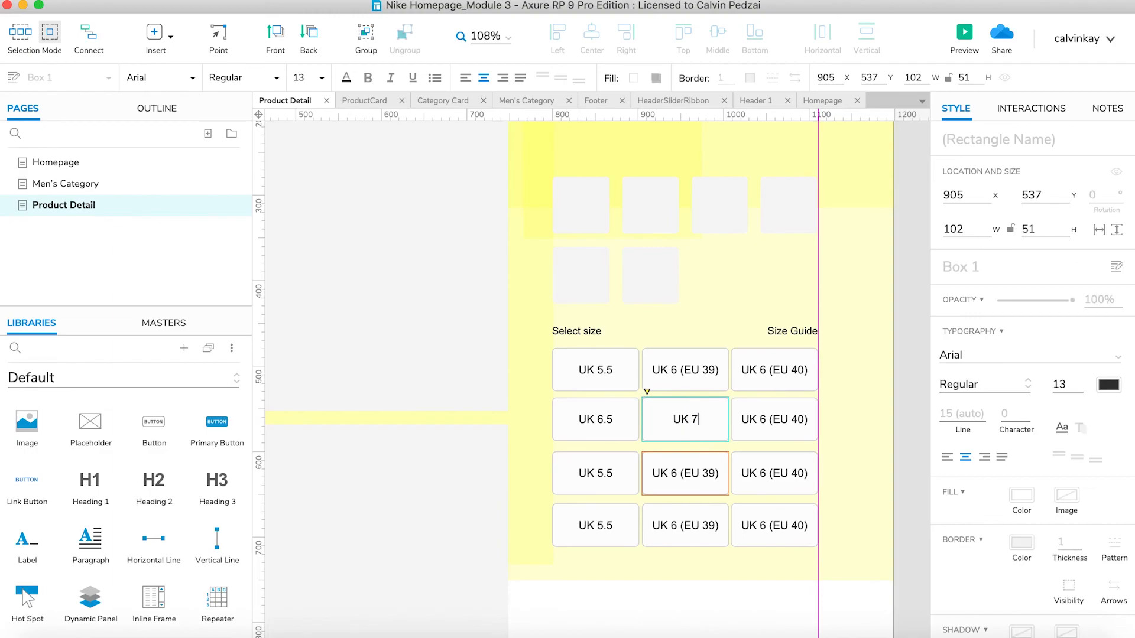
key(Tab)
text(UK 7.5)
key(Tab)
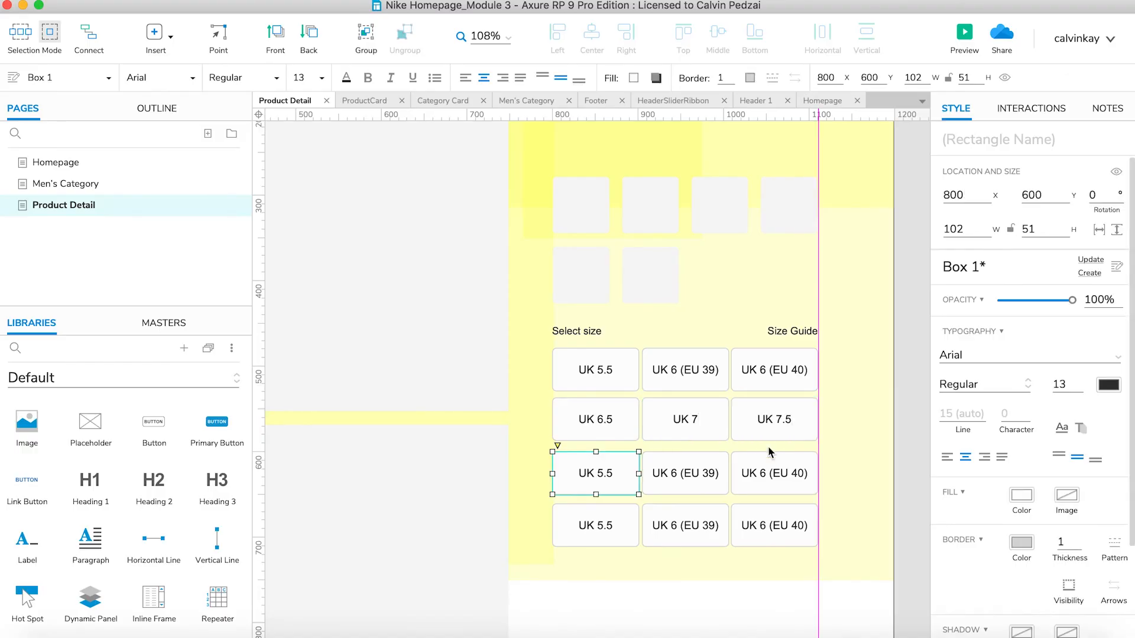
Step: Relabel the third row of size boxes "UK 8", "UK 8.5" and "UK 9"
text(UK 8)
key(Tab)
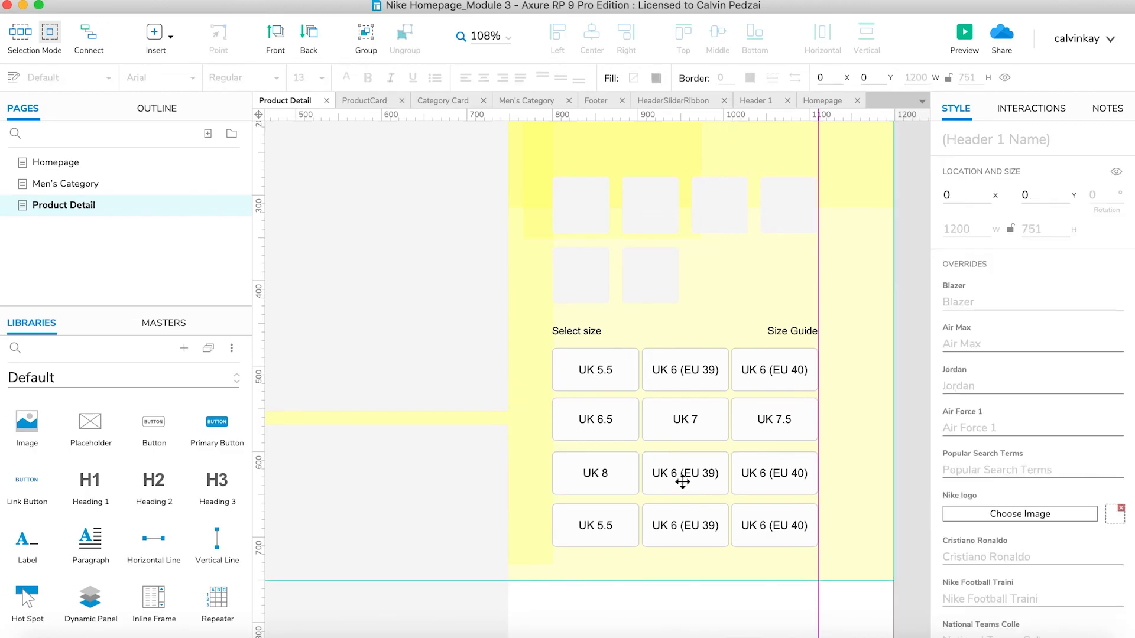
text(UK 8.5)
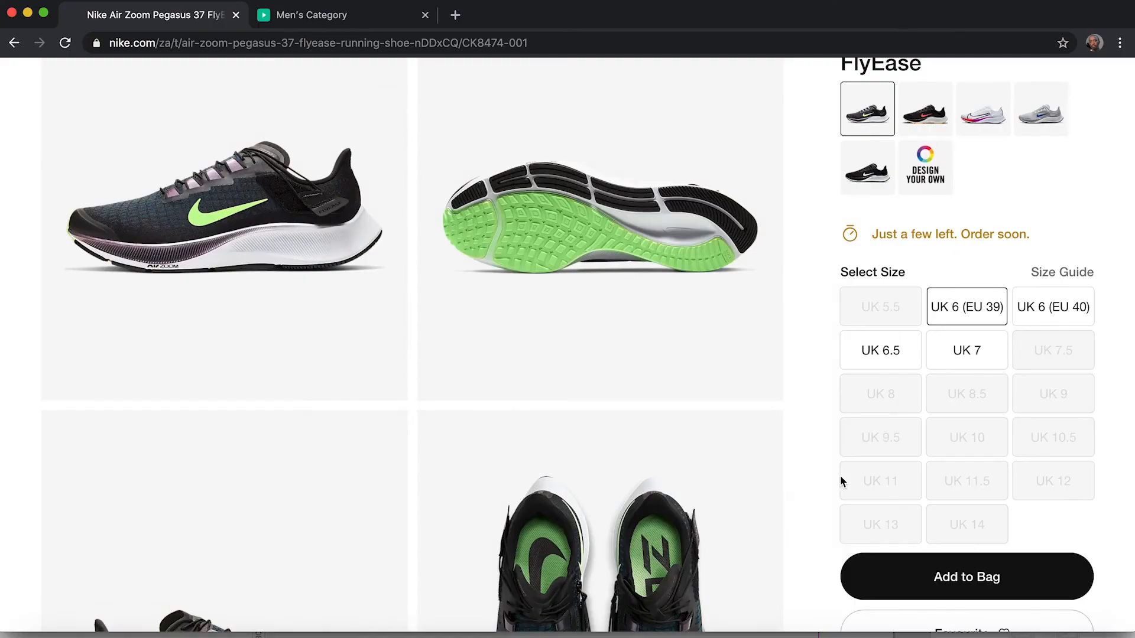
key(Tab)
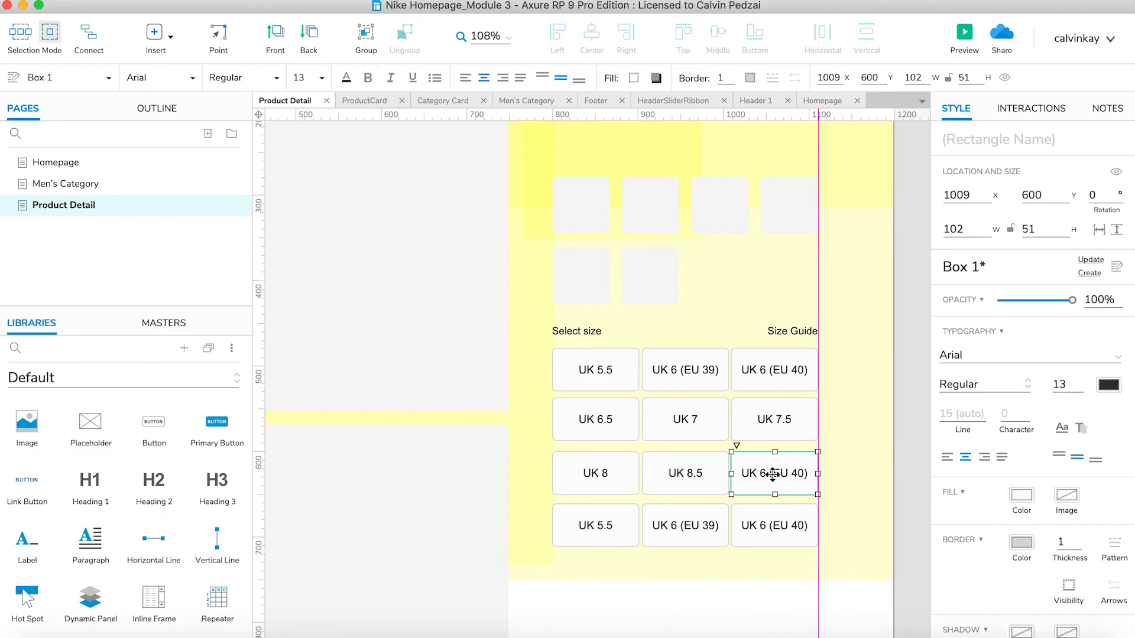
text(UK 6)
key(BackSpace)
text(9)
Step: Relabel the fourth row of size boxes "UK 9.5", "UK 10" and "UK 10.5"
key(Tab)
text(UK 9.5)
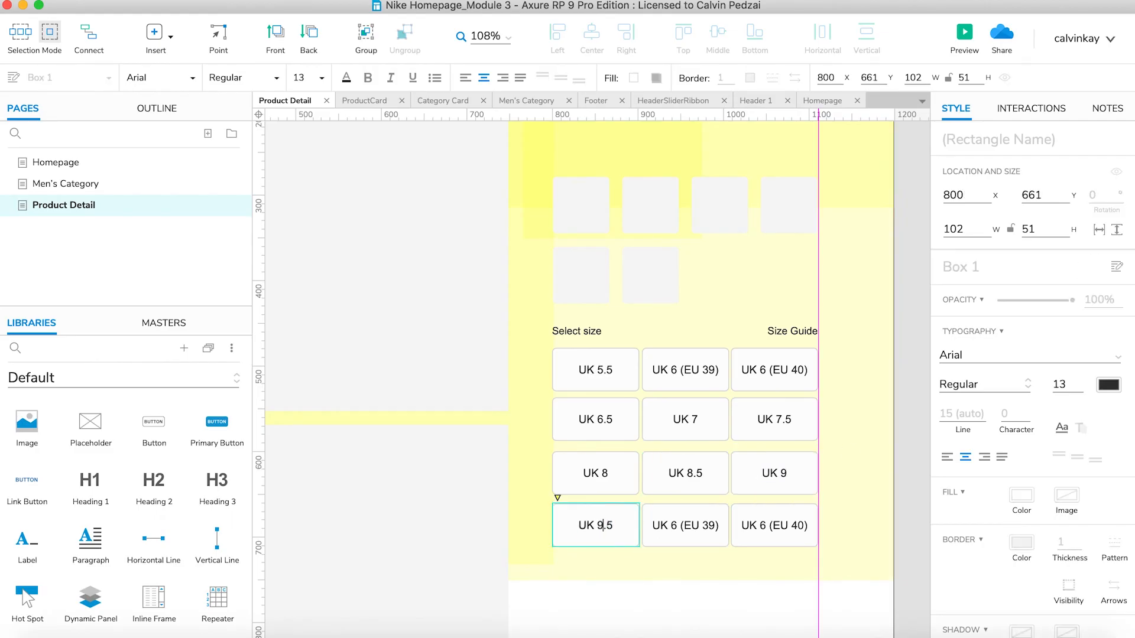
key(Tab)
text(UK 10)
key(Tab)
text(UK 10.5)
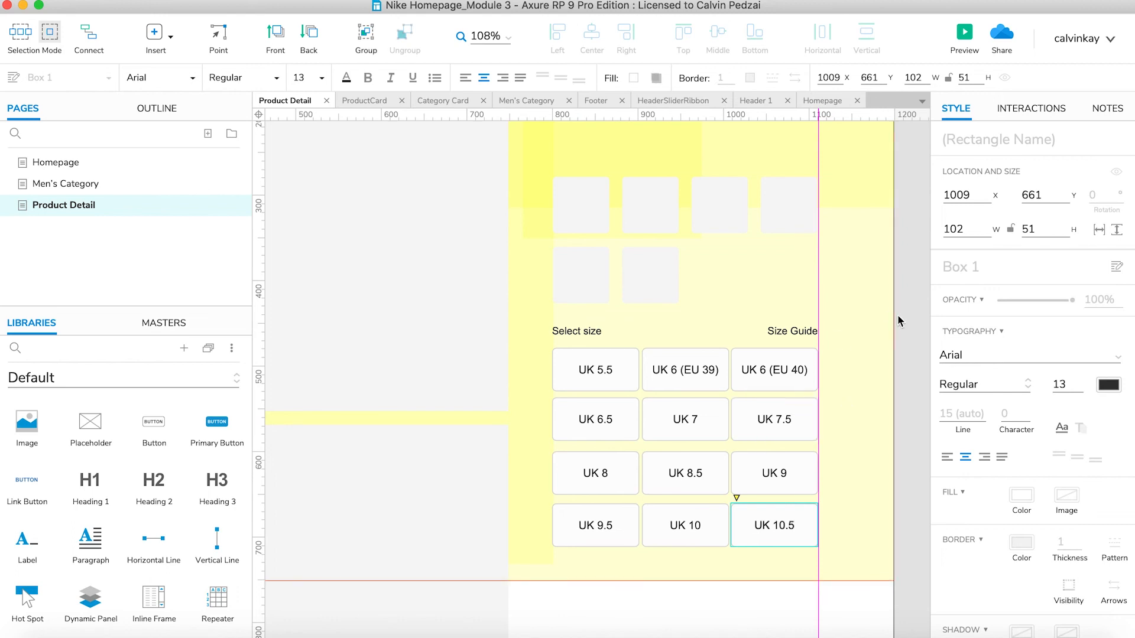
click(913, 346)
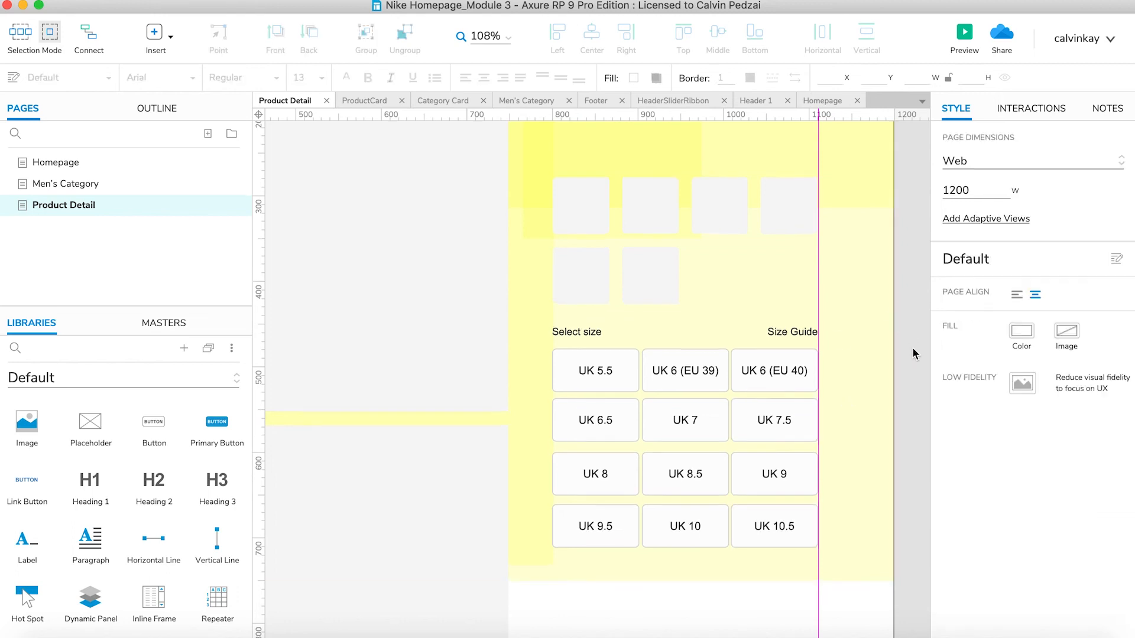
Step: Compare the size grid with the unavailable sizes on Nike's page and set the UK 5.5 box to Disabled
scroll(913, 347, up, 3)
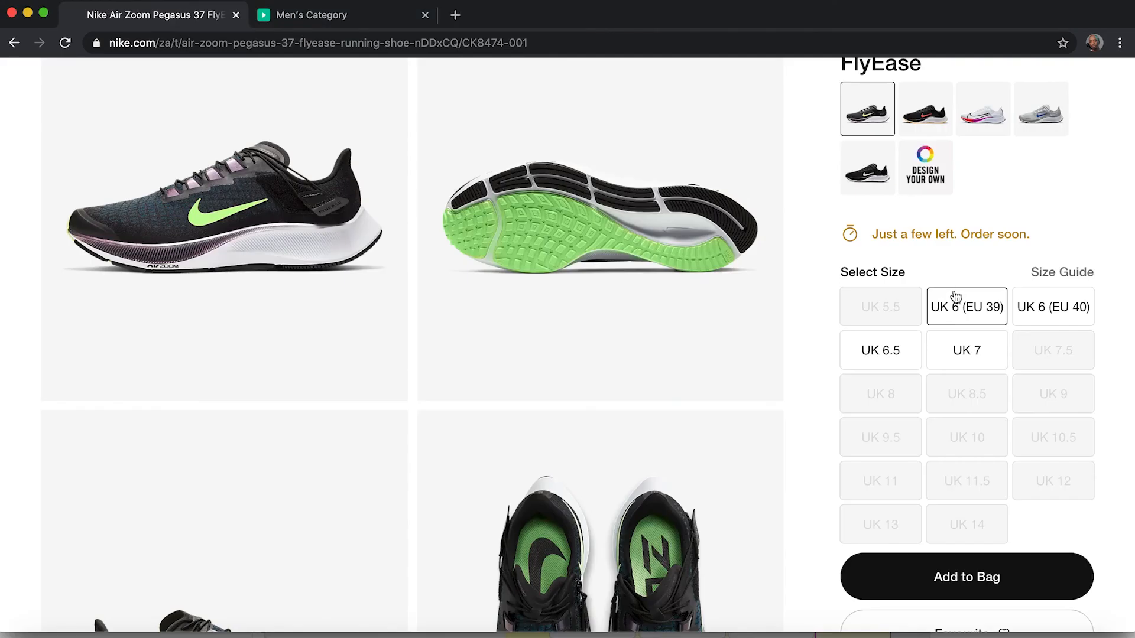
scroll(939, 340, down, 5)
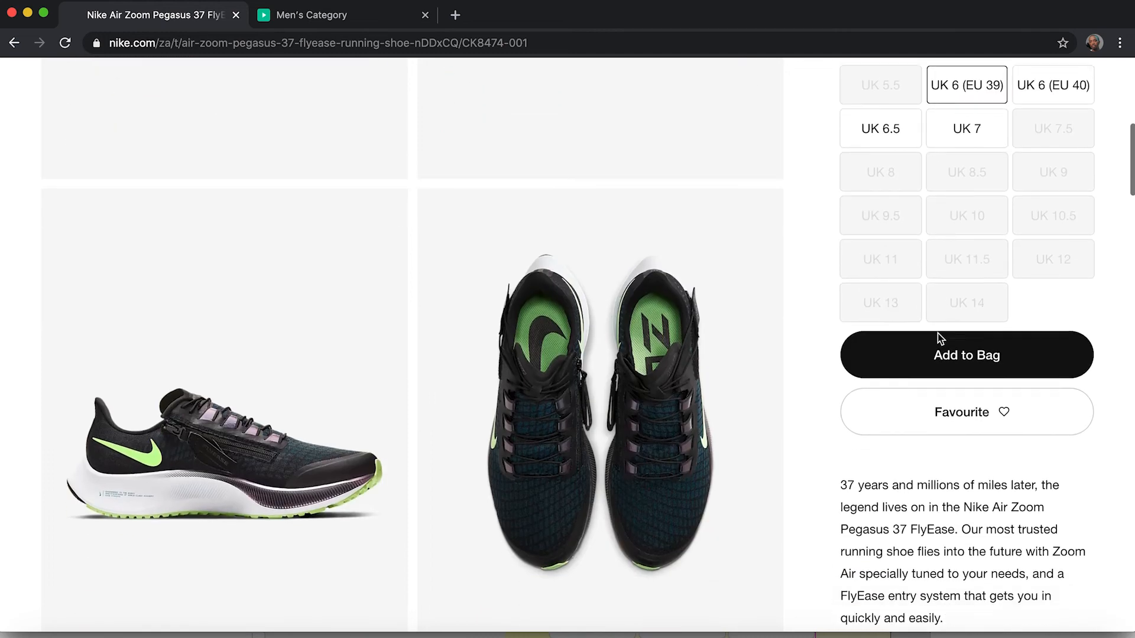
scroll(944, 301, up, 3)
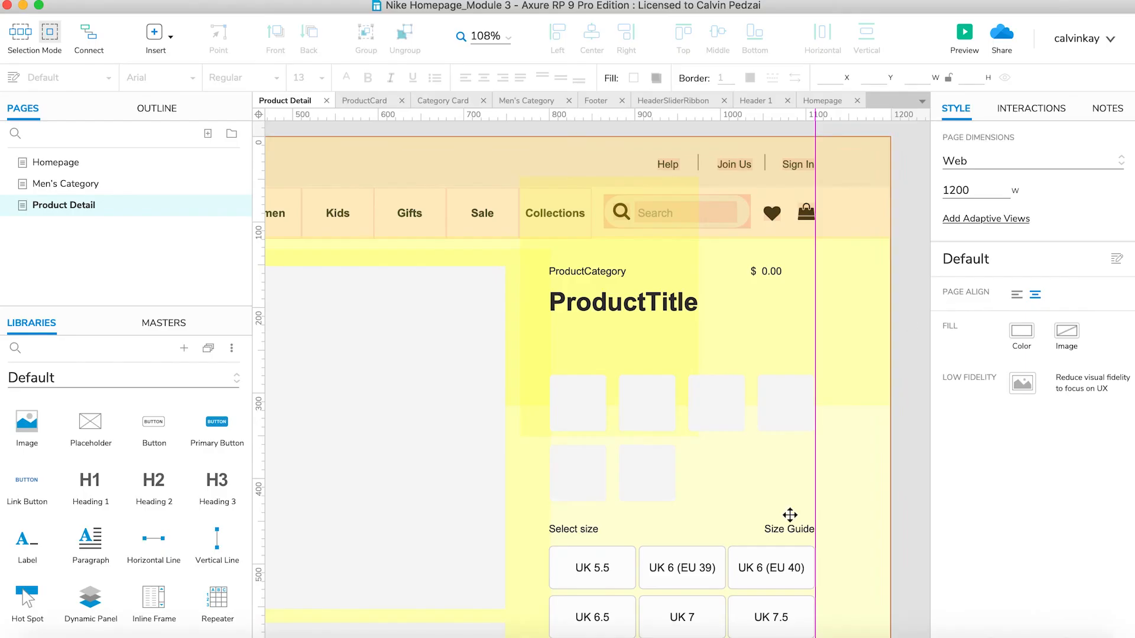
scroll(879, 474, down, 5)
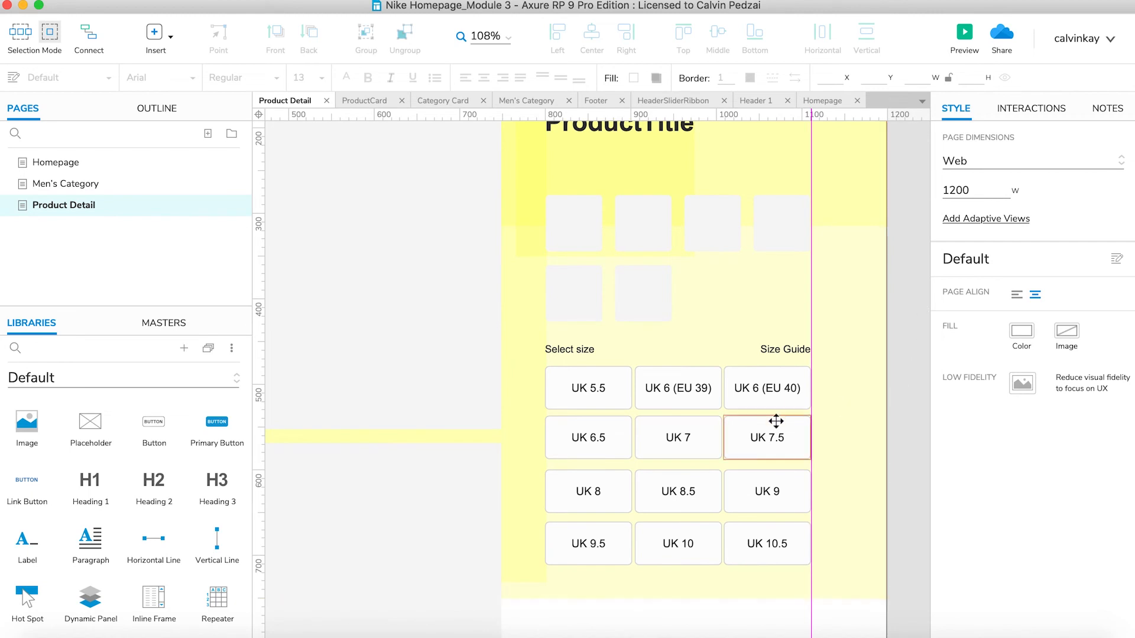
click(594, 393)
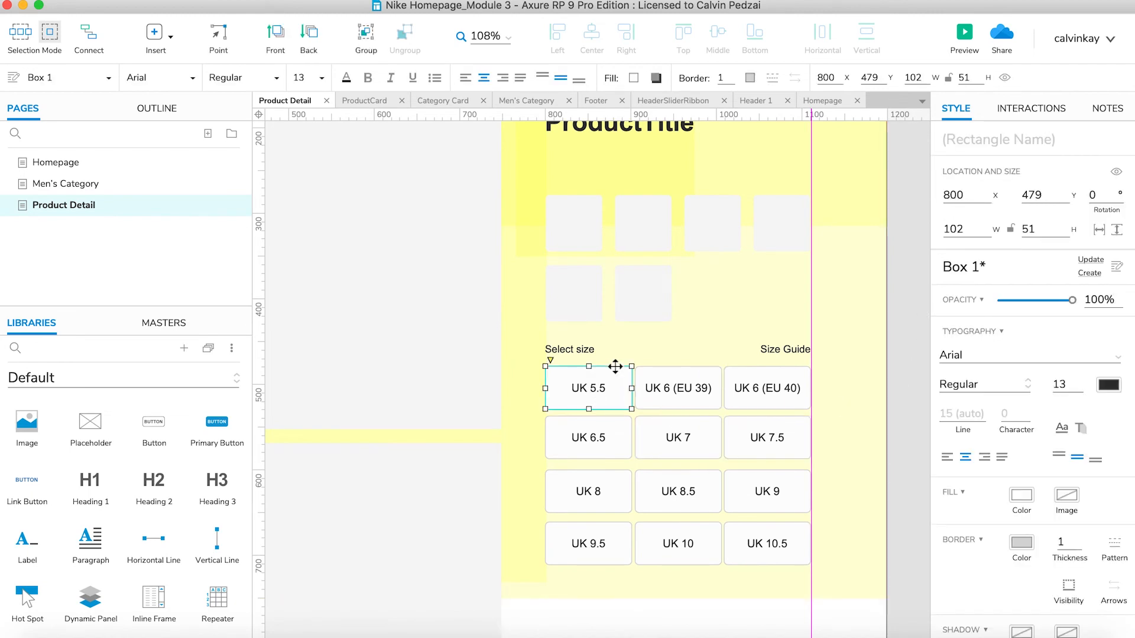
right_click(579, 381)
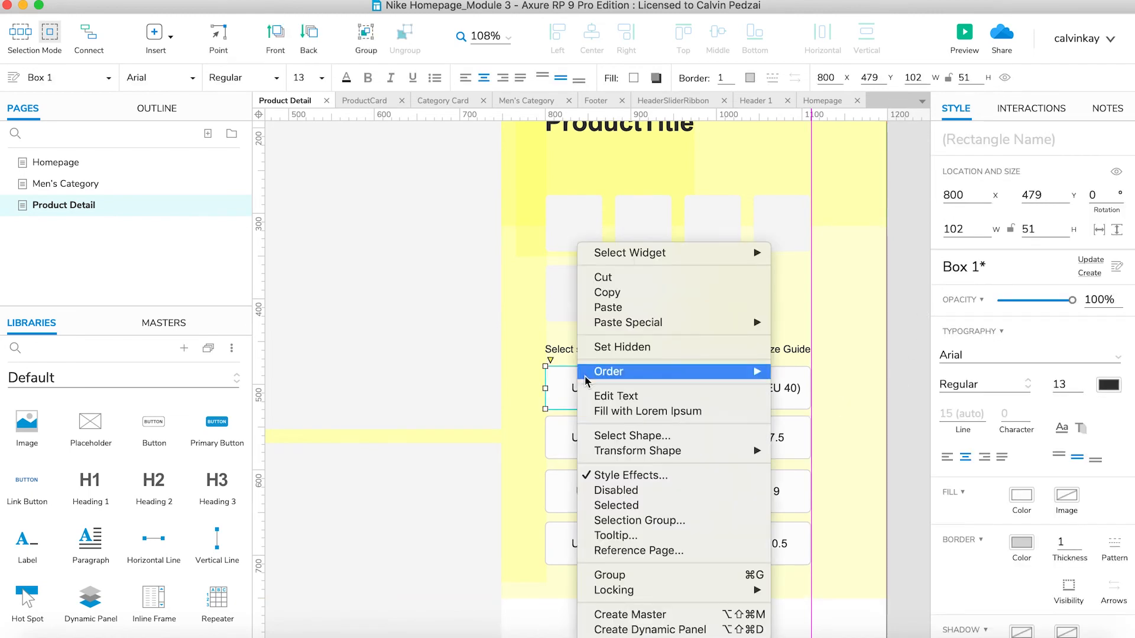
click(619, 493)
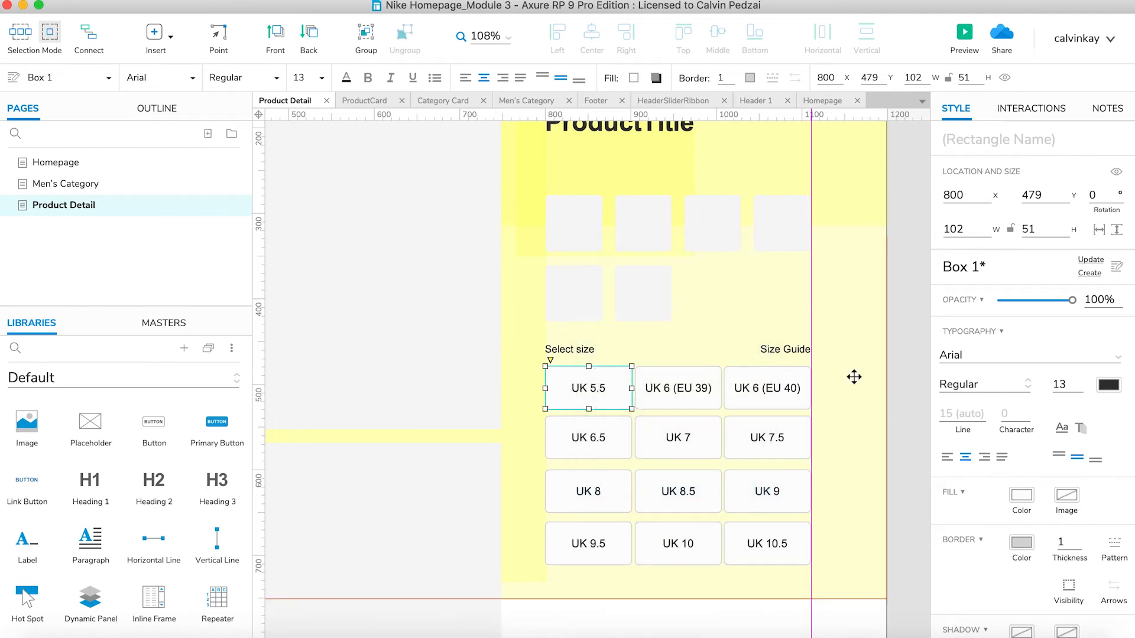
key(super+Tab)
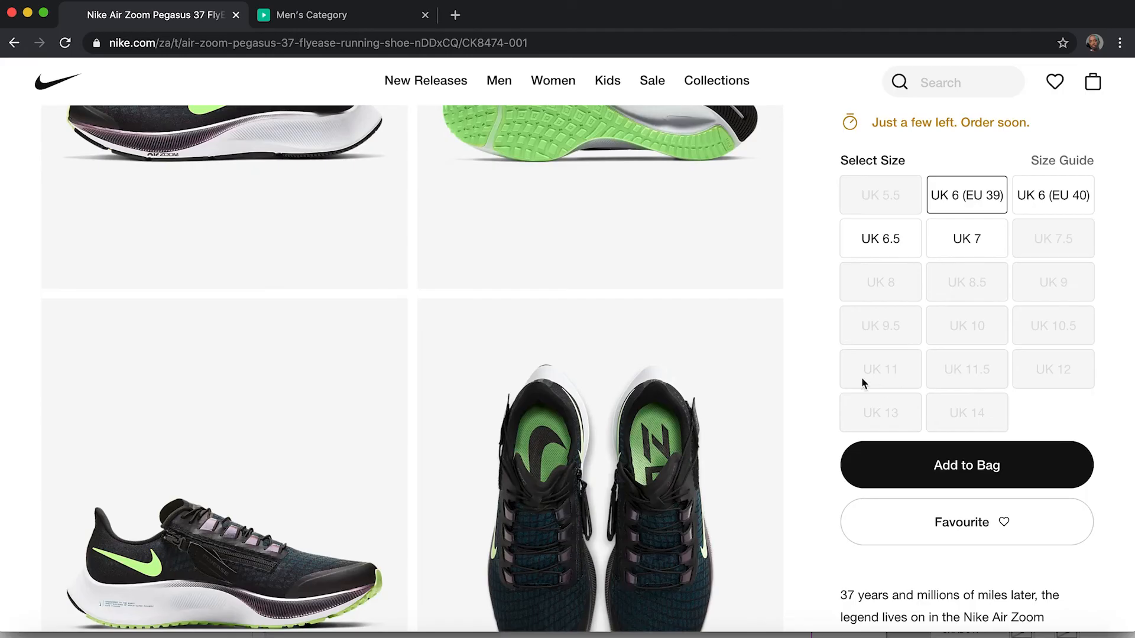
key(super+Tab)
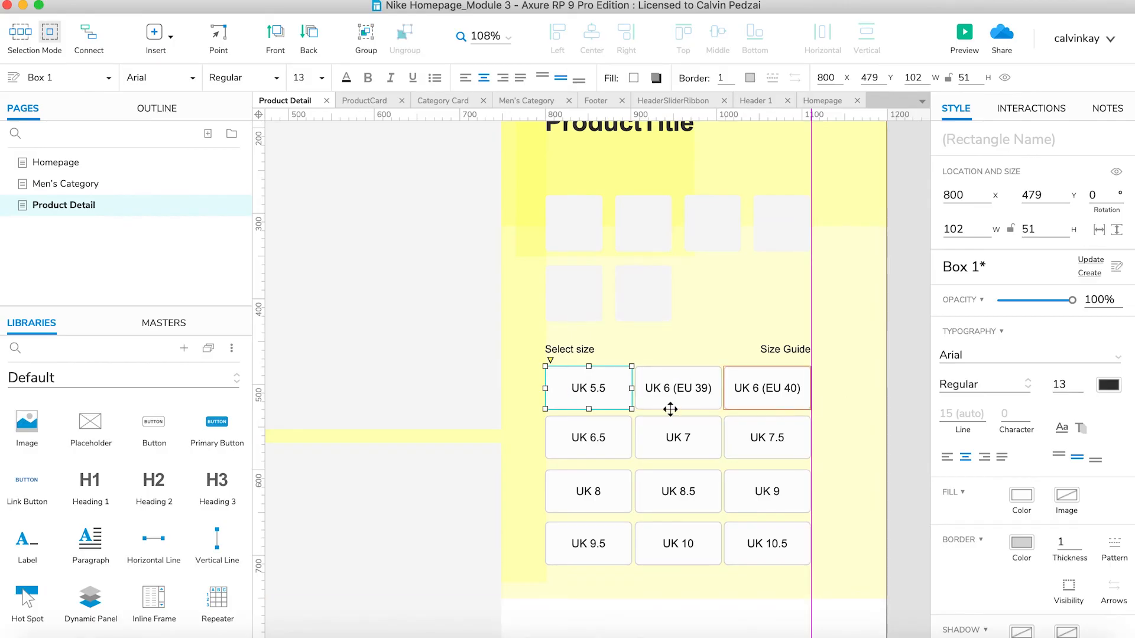
Step: Check Nike's unavailable sizes and set the UK 7.5, 8, 8.5, 9, 9.5, 10 and 10.5 boxes to Disabled
click(898, 398)
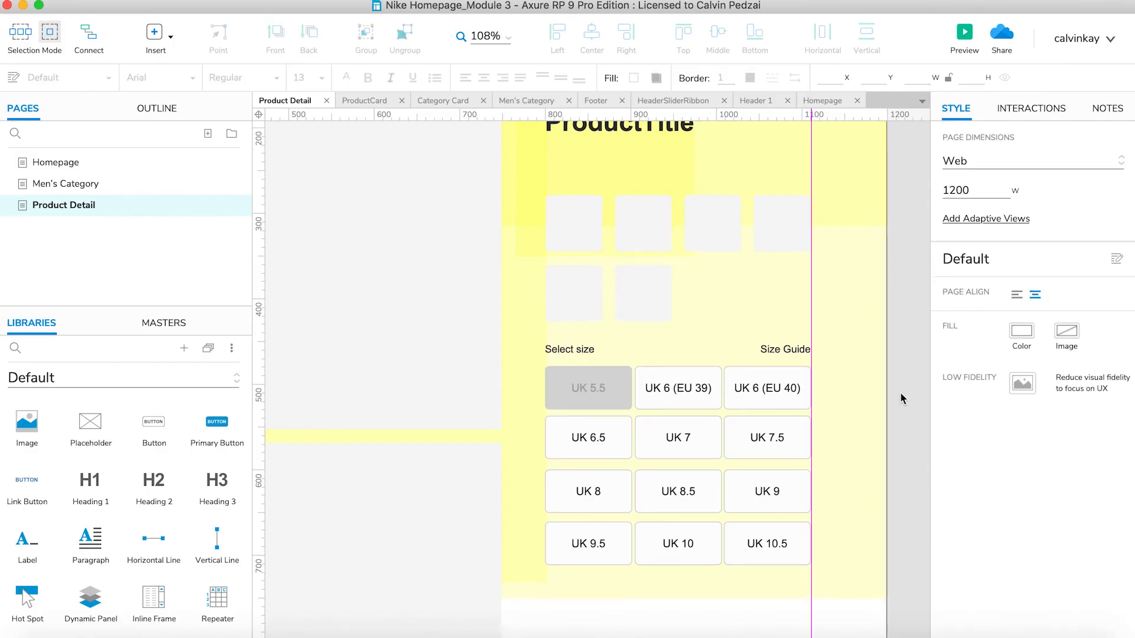
click(702, 445)
key(super+Tab)
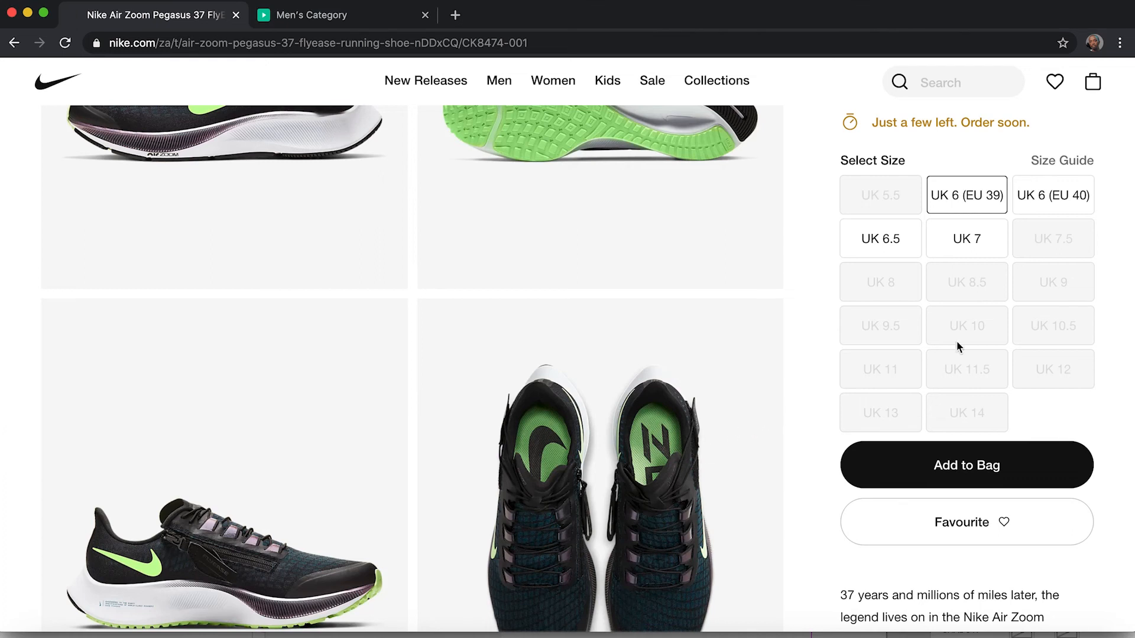
key(super+Tab)
click(755, 440)
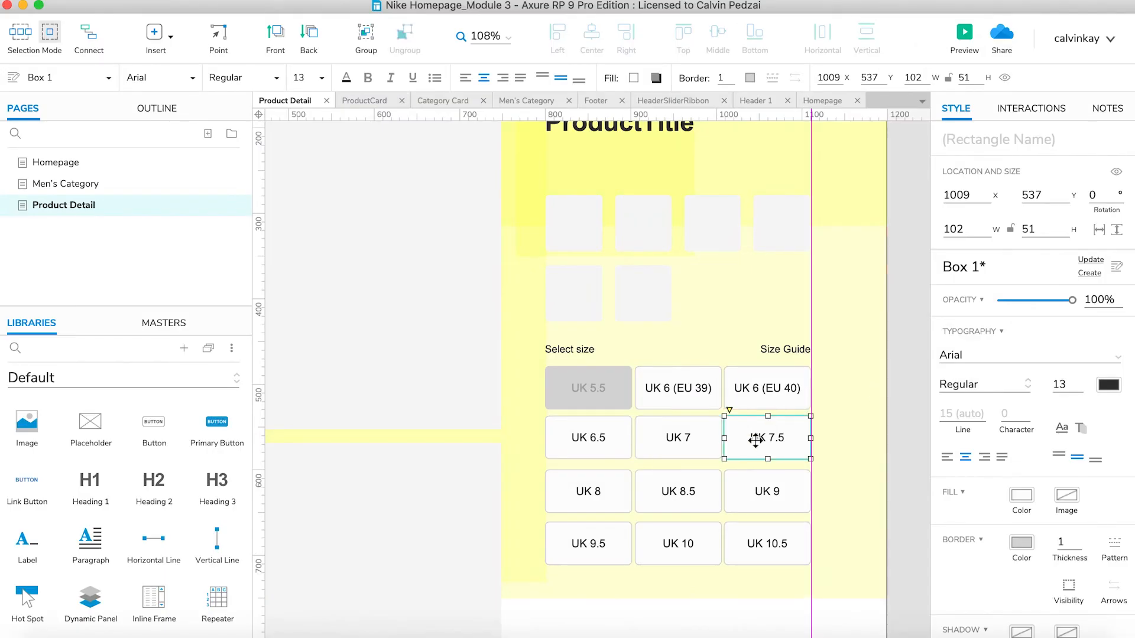
shift+click(762, 491)
shift+click(654, 483)
shift+click(588, 487)
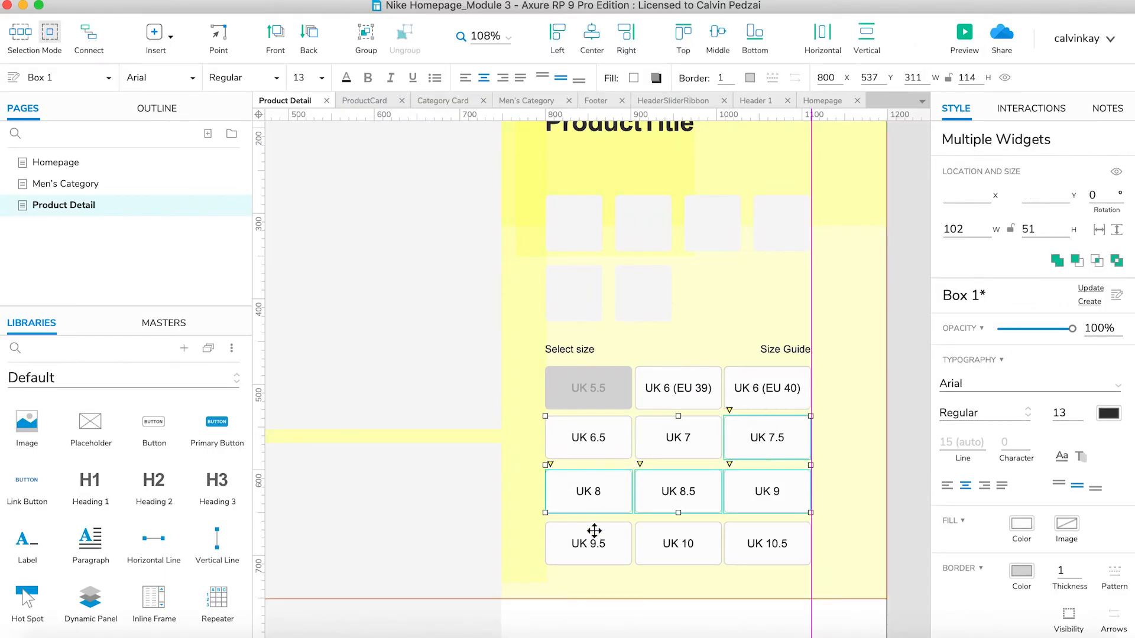
shift+click(592, 535)
shift+click(671, 537)
shift+click(760, 541)
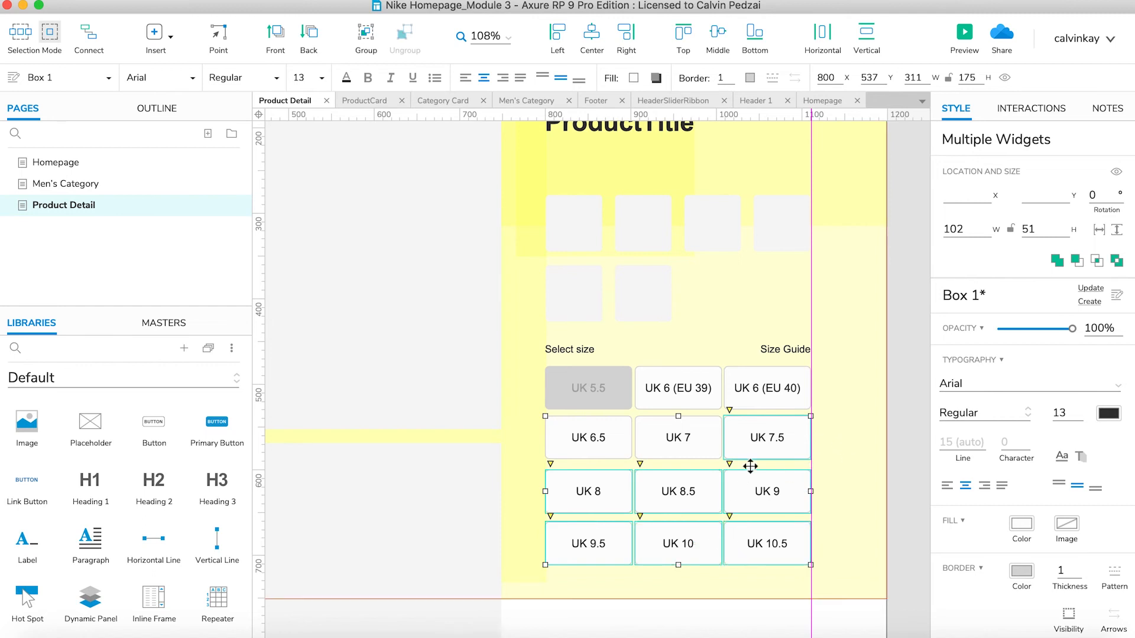
right_click(767, 442)
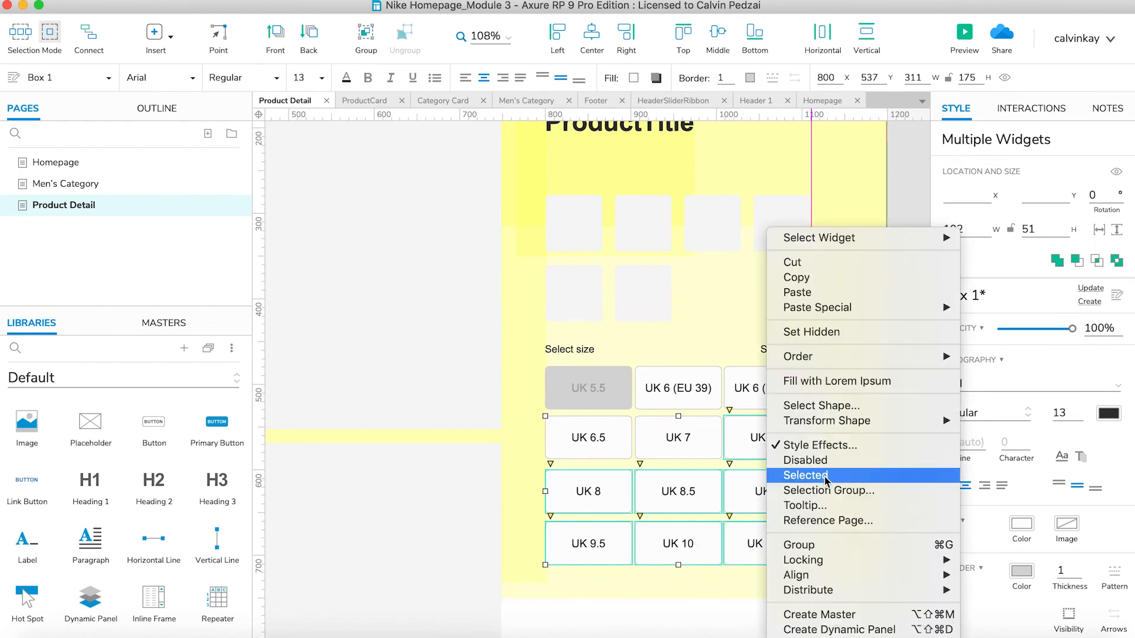
click(804, 462)
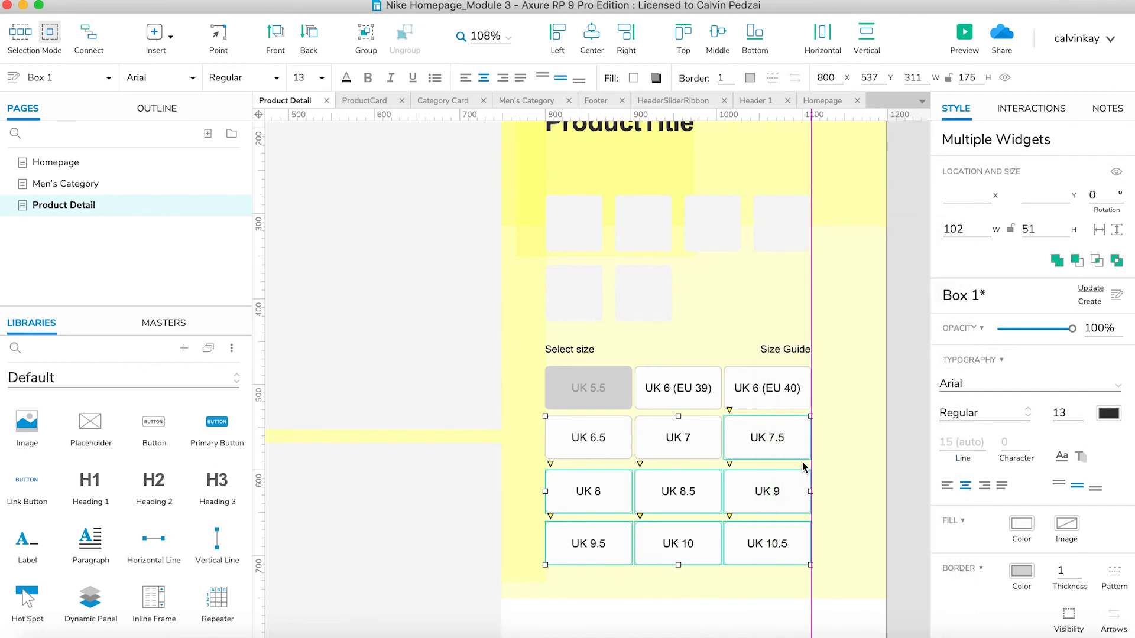
click(908, 446)
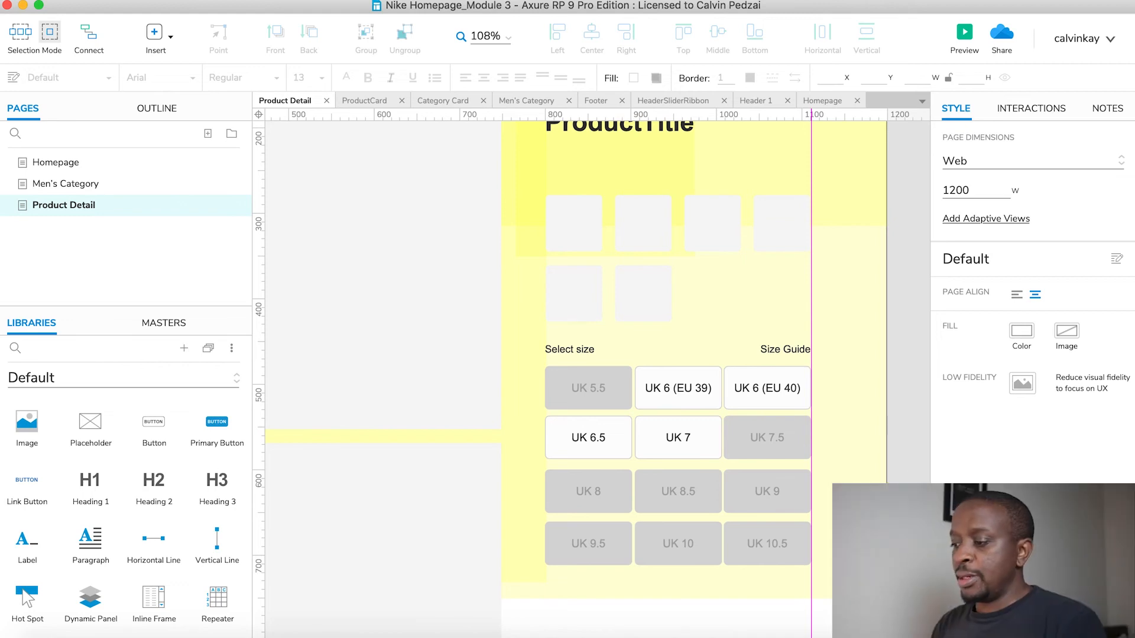
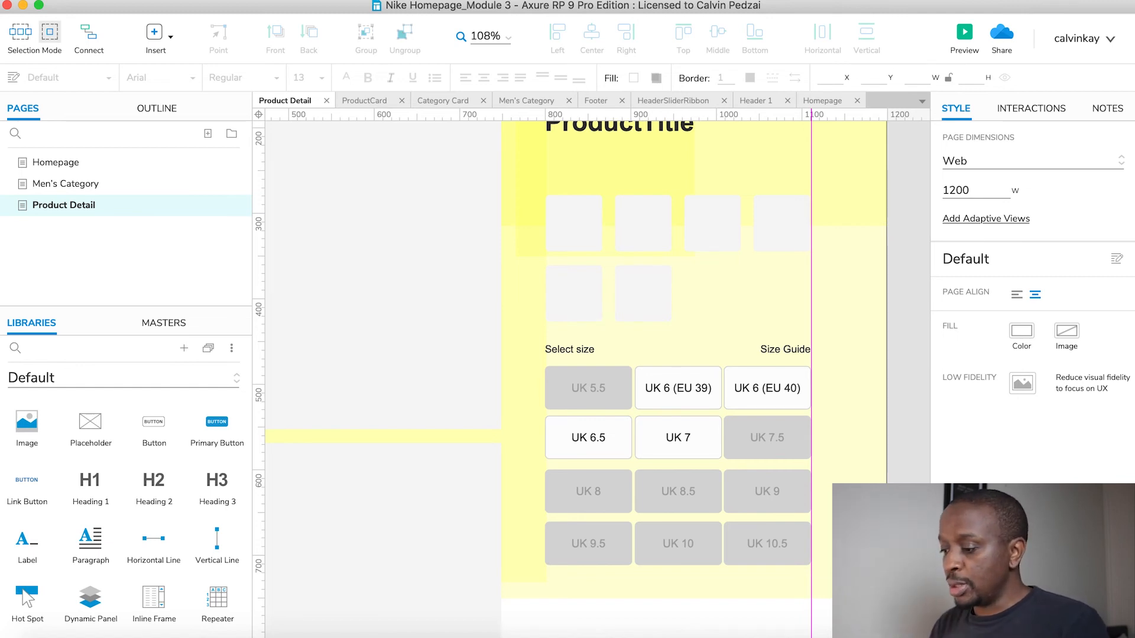
Step: Assign all twelve size boxes to a selection group named "SizeGroup"
drag(900, 575, 535, 367)
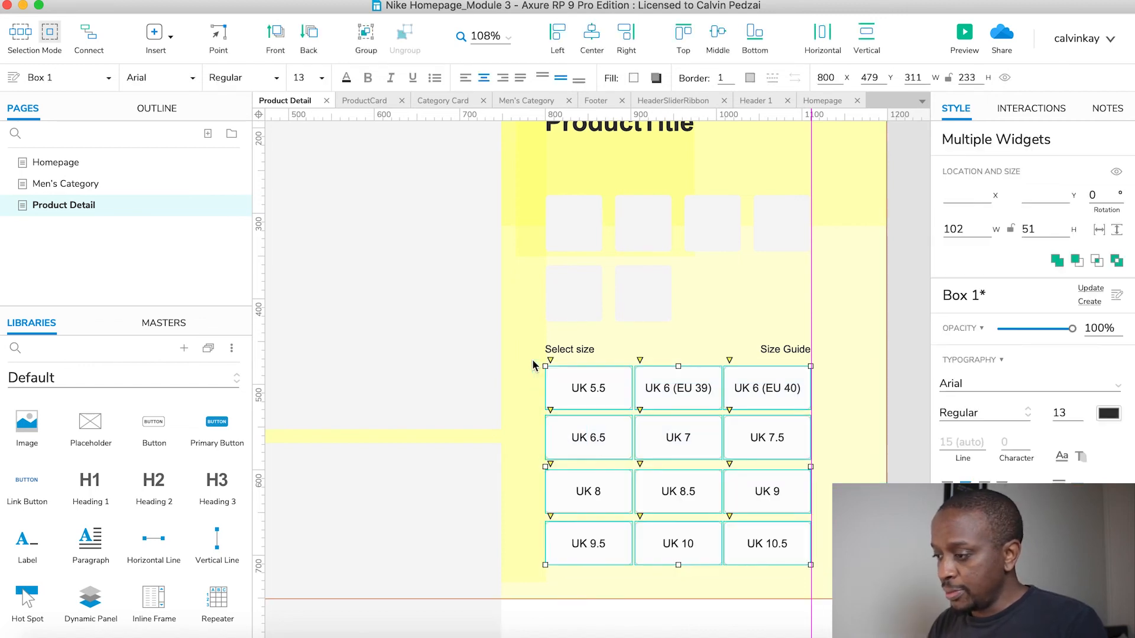
right_click(763, 394)
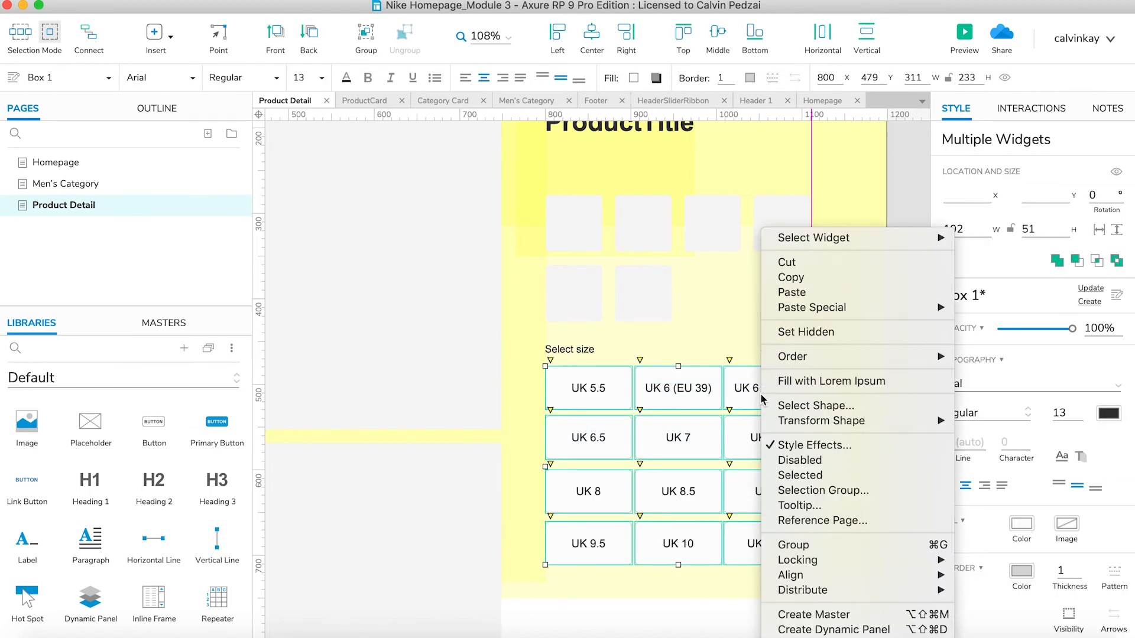
click(813, 491)
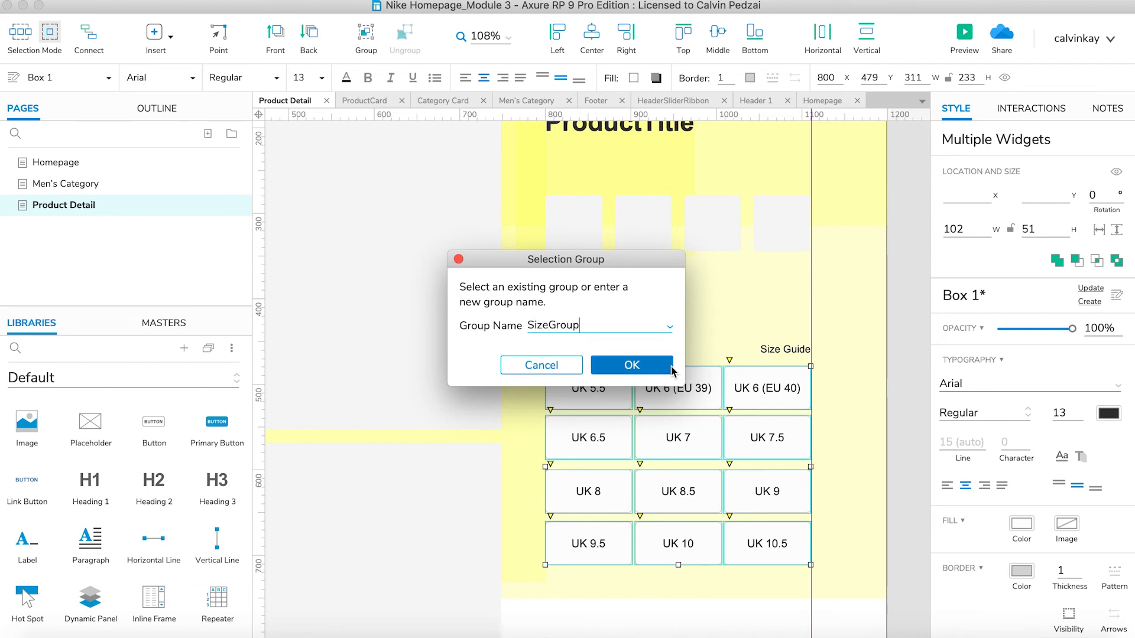
click(631, 365)
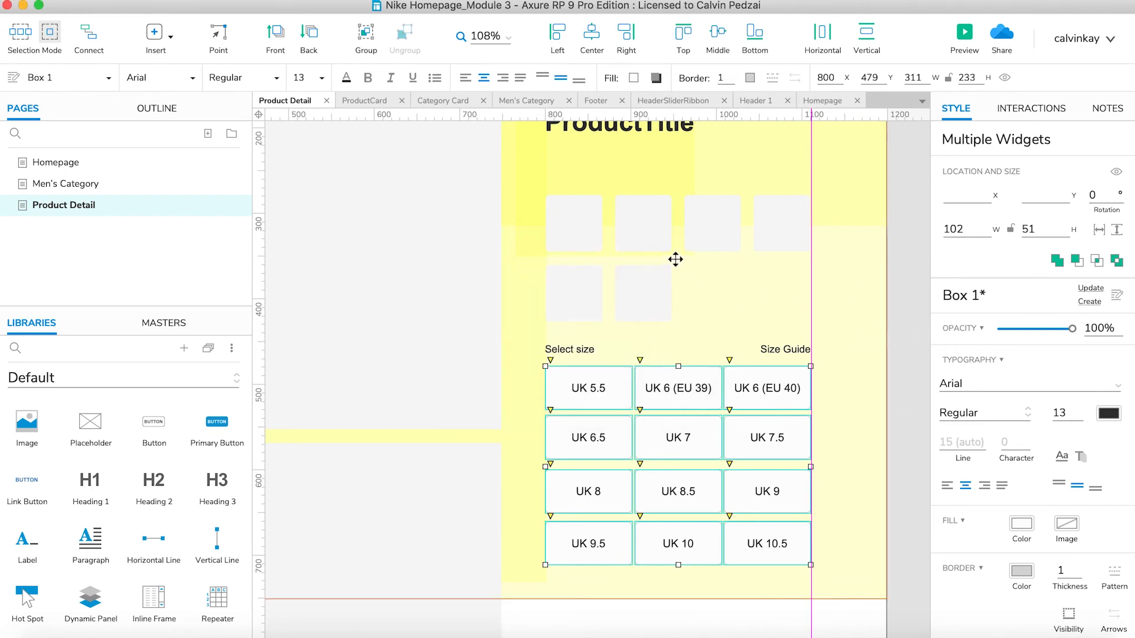
Step: Give the six colour thumbnails a MouseOver style effect with line colour #000000
click(594, 223)
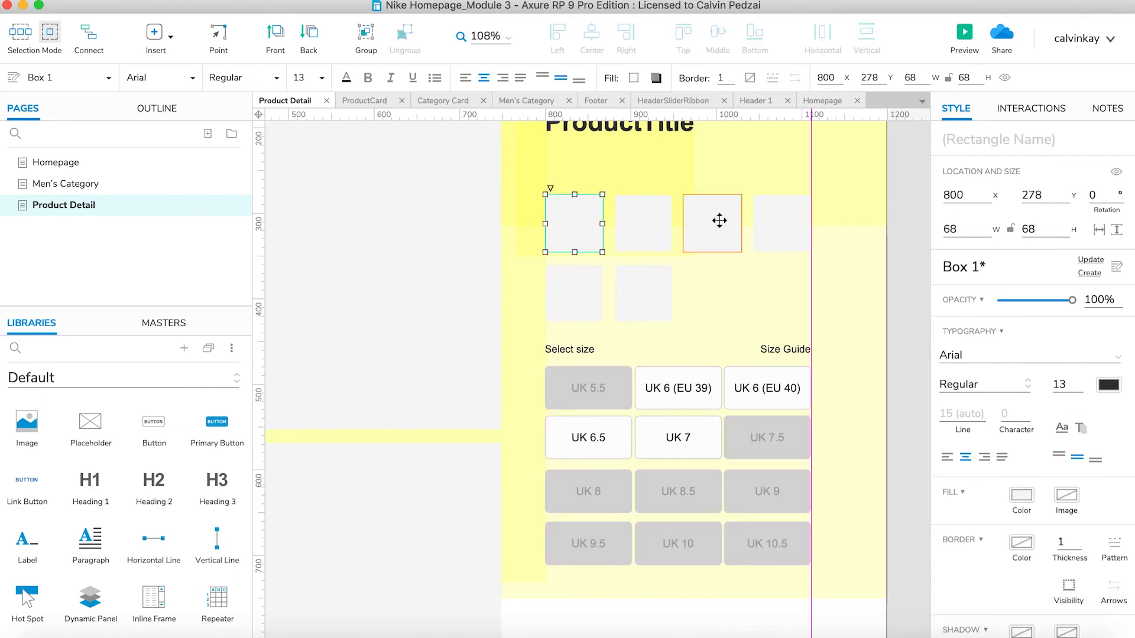
shift+click(648, 225)
shift+click(704, 223)
shift+click(784, 233)
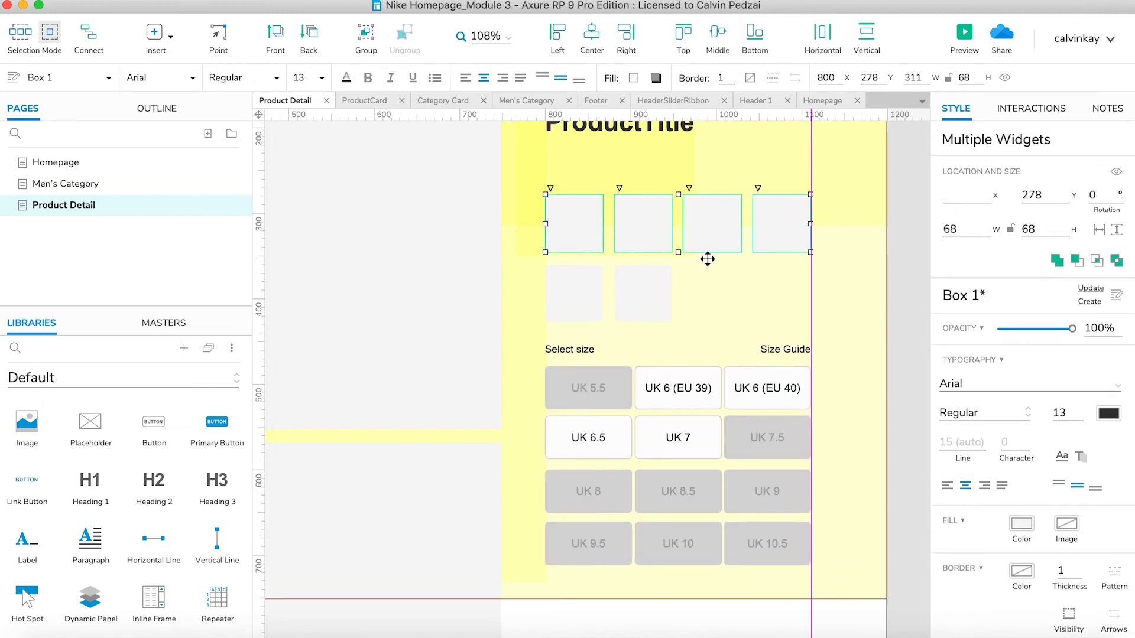
shift+click(655, 281)
shift+click(590, 284)
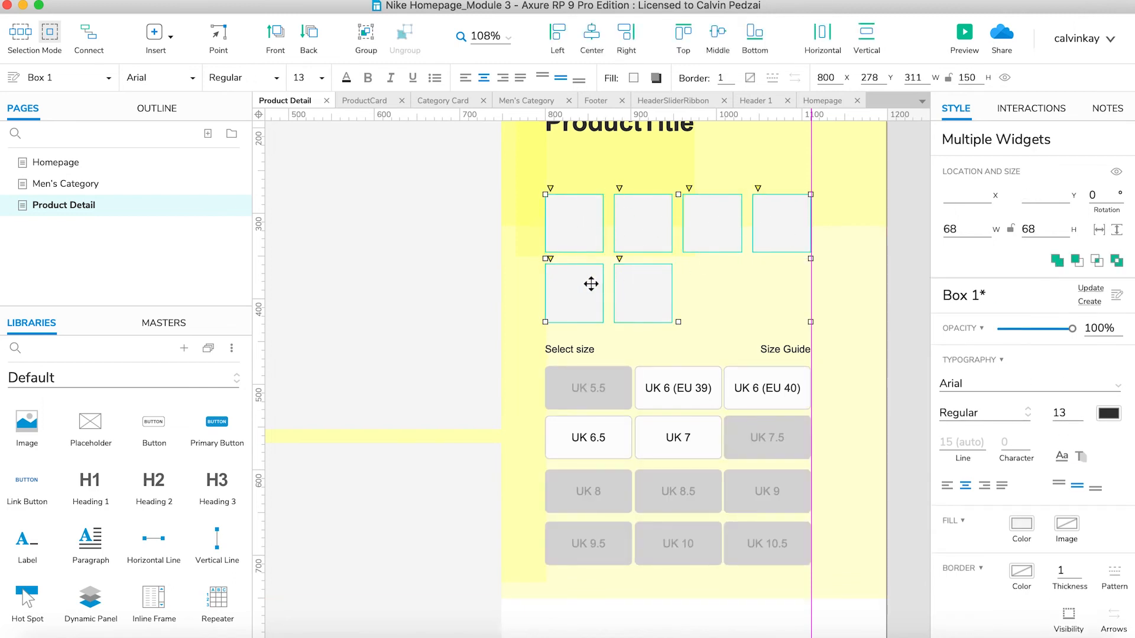
right_click(641, 215)
click(720, 432)
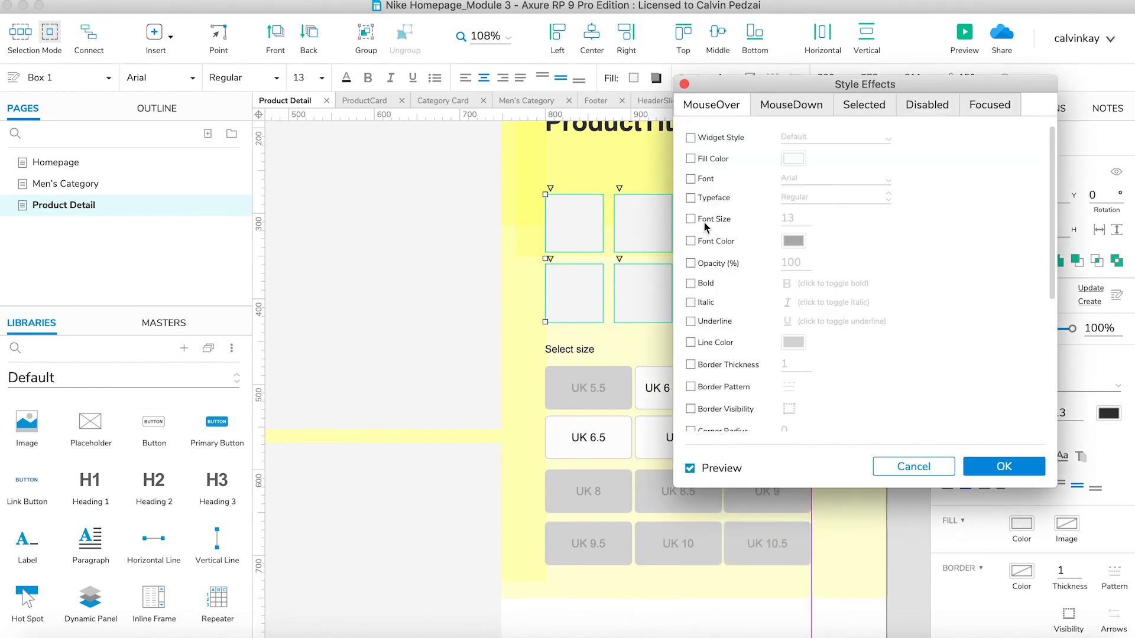
click(693, 343)
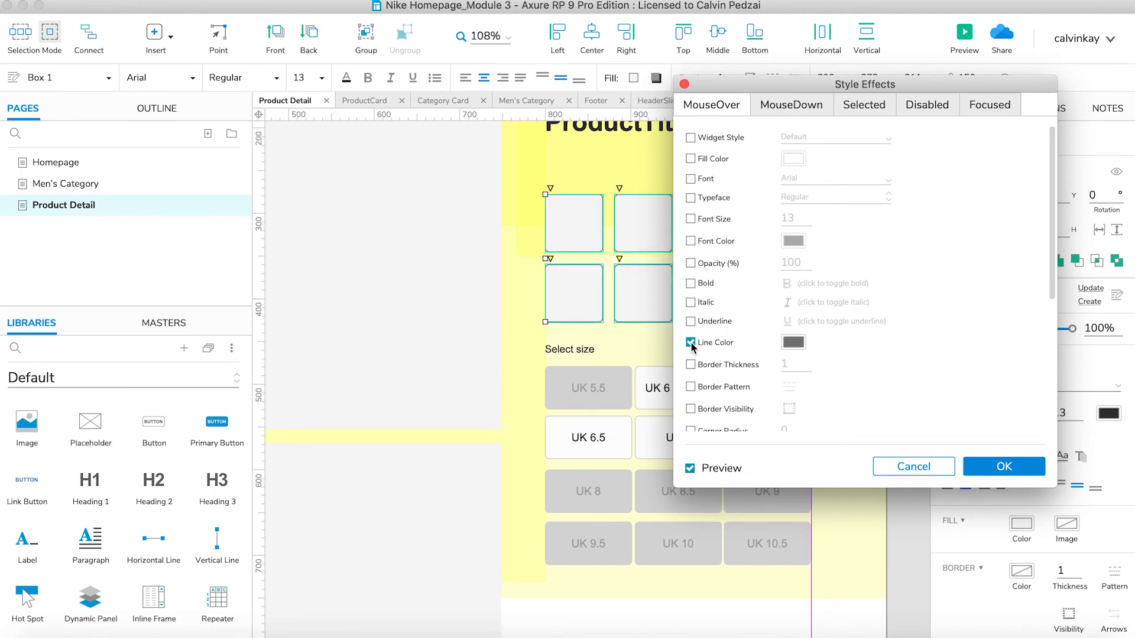
click(793, 348)
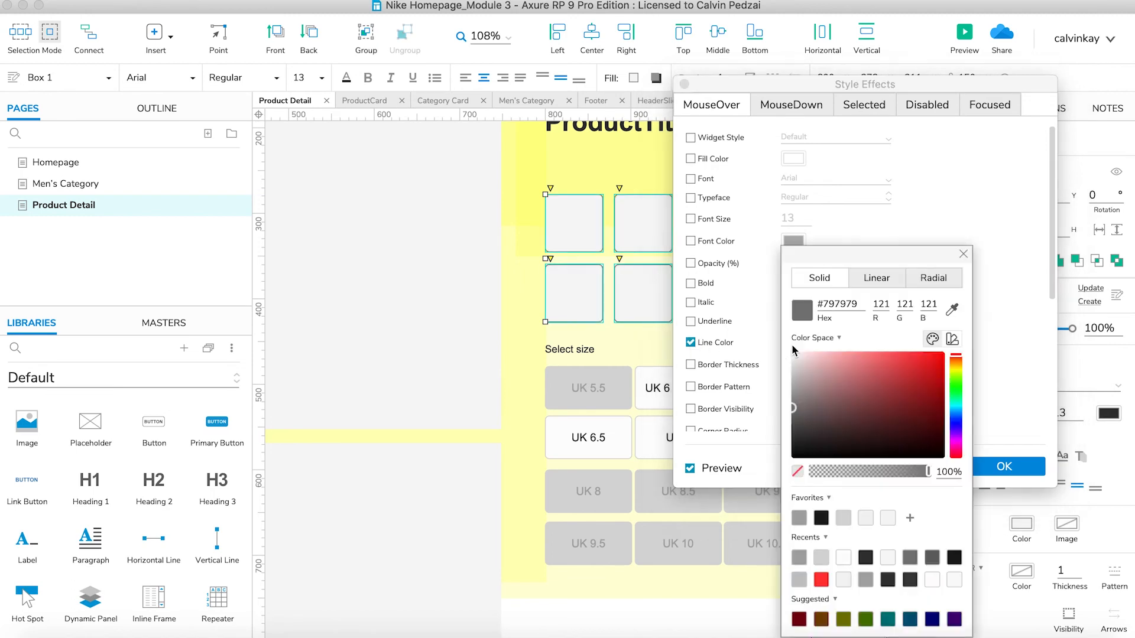
drag(818, 441, 769, 574)
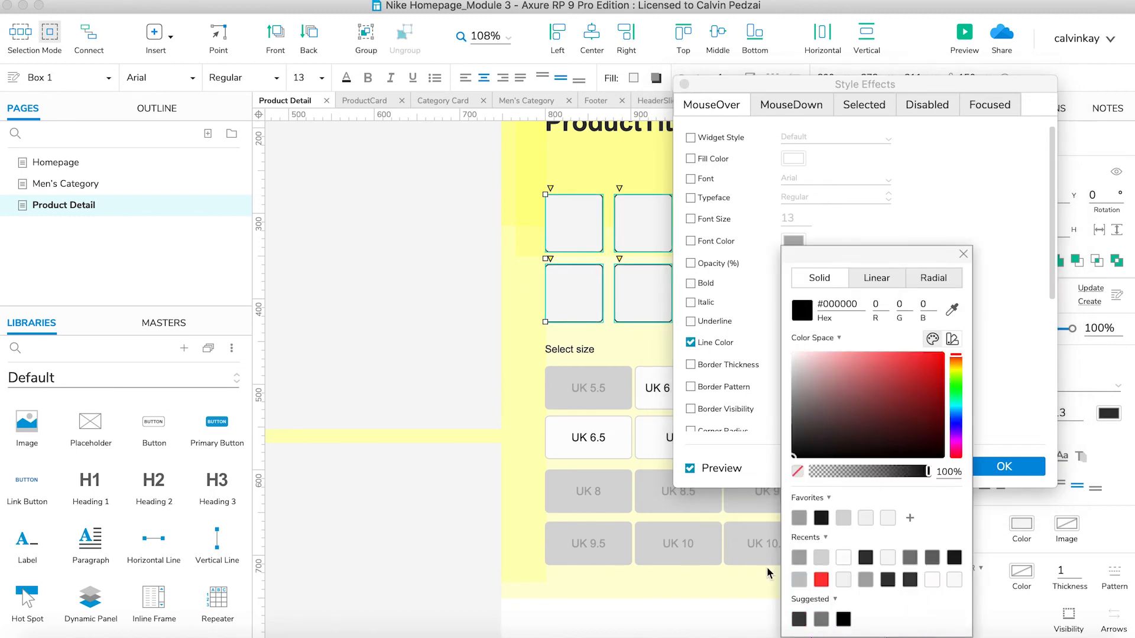
click(963, 255)
click(1002, 466)
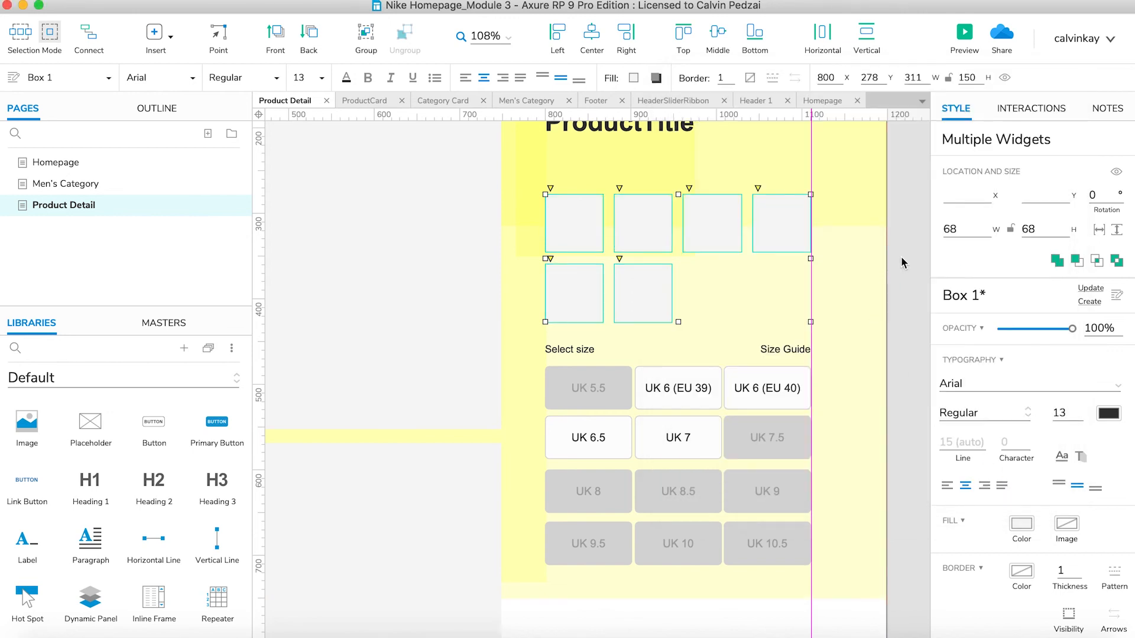
Step: Review the colour thumbnails on Nike's page and assign the six prototype thumbnails to a selection group named "ColorGroup"
right_click(724, 228)
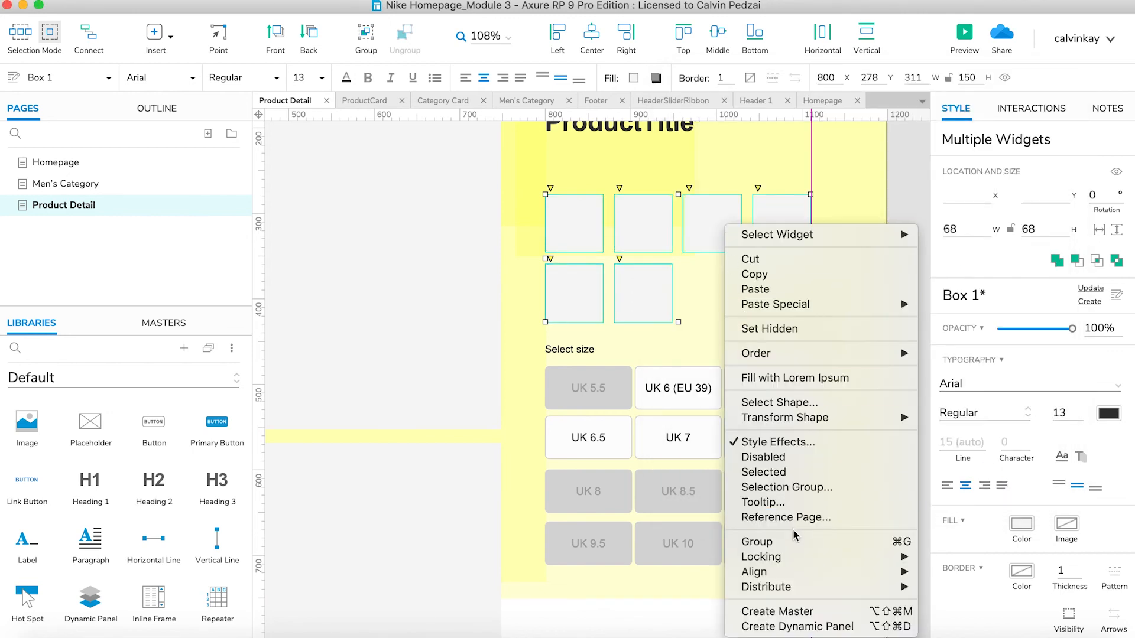
click(770, 487)
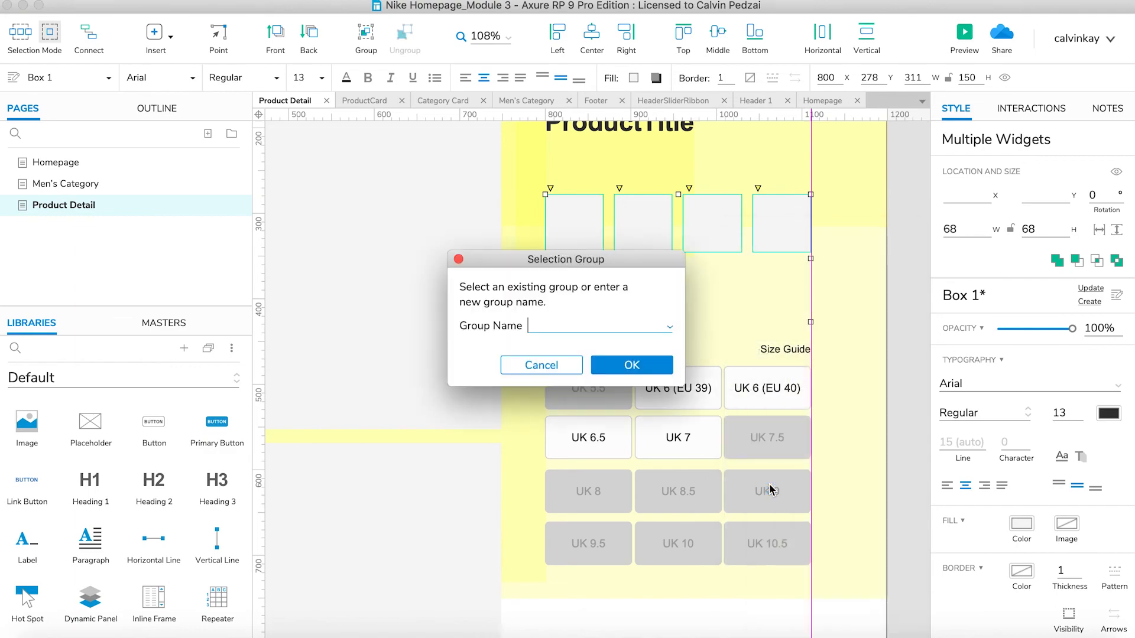
key(super+Tab)
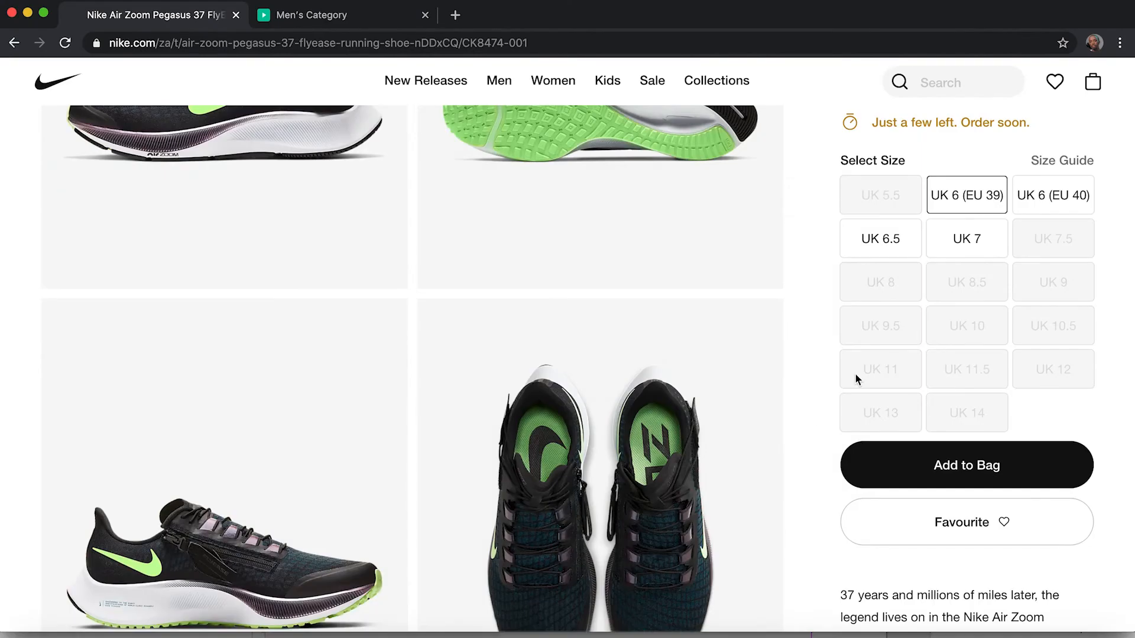
scroll(854, 373, up, 7)
scroll(854, 374, down, 3)
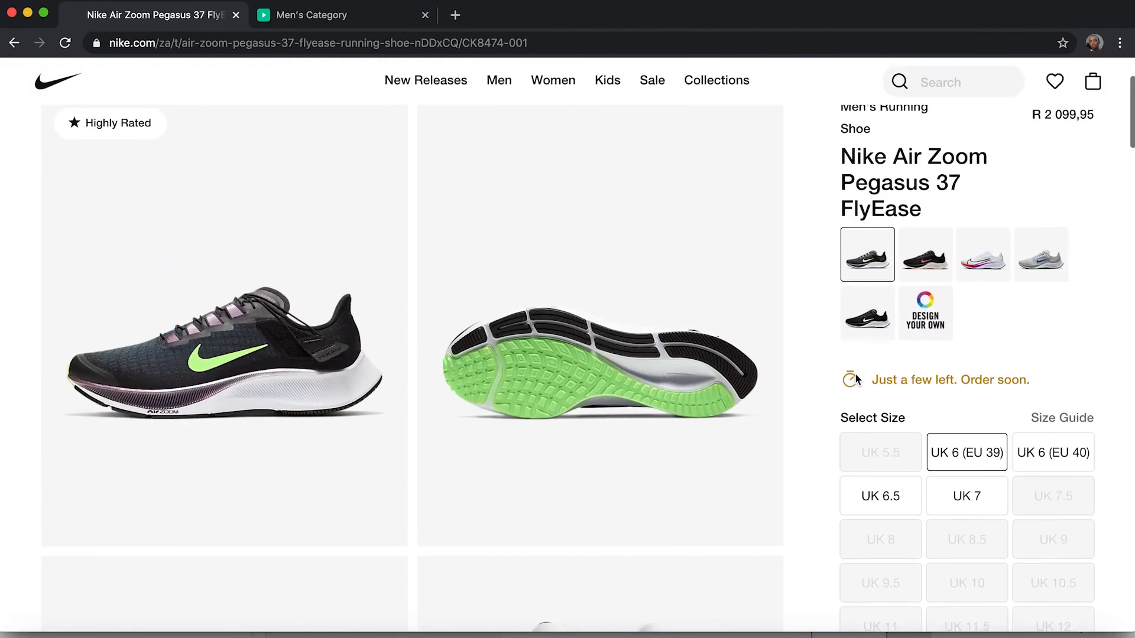
scroll(854, 373, up, 1)
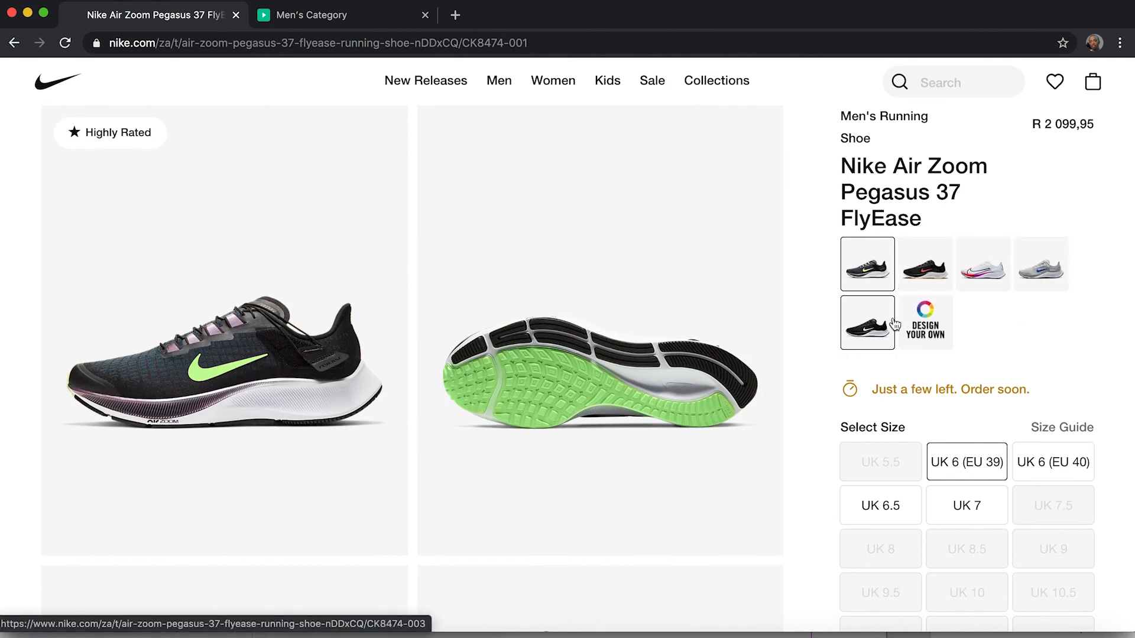
key(super+Tab)
text(C)
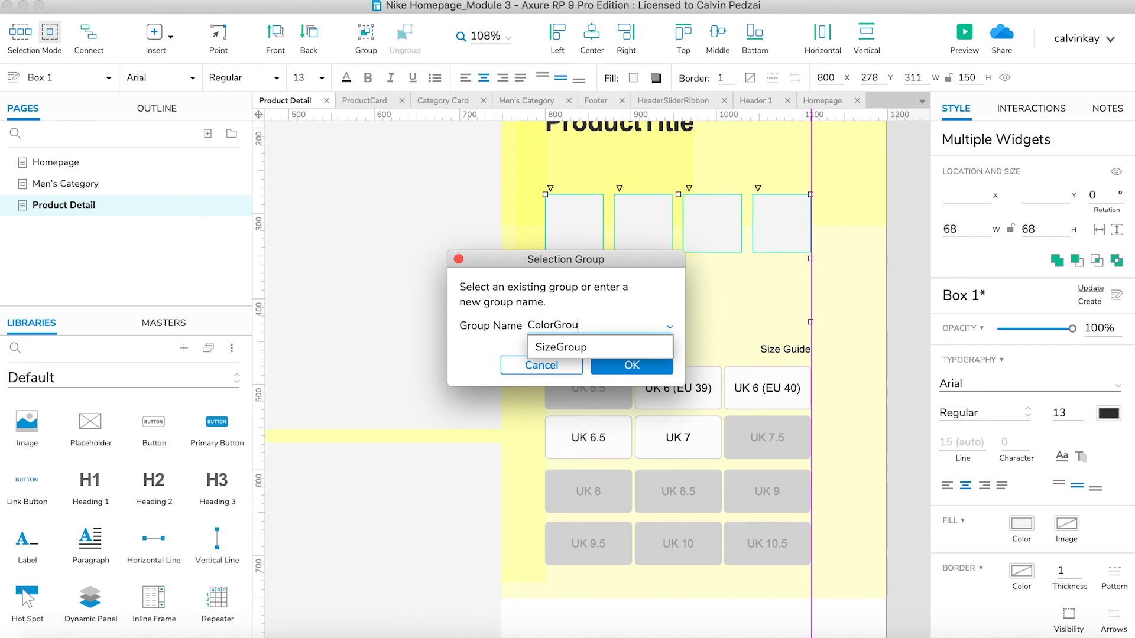
click(614, 371)
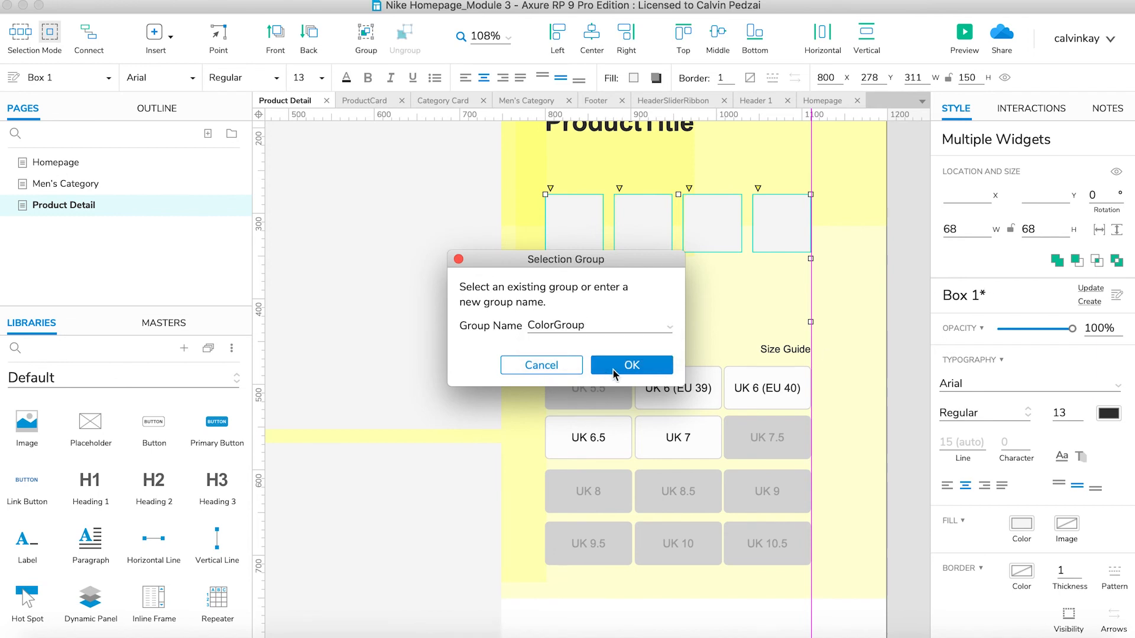
click(615, 371)
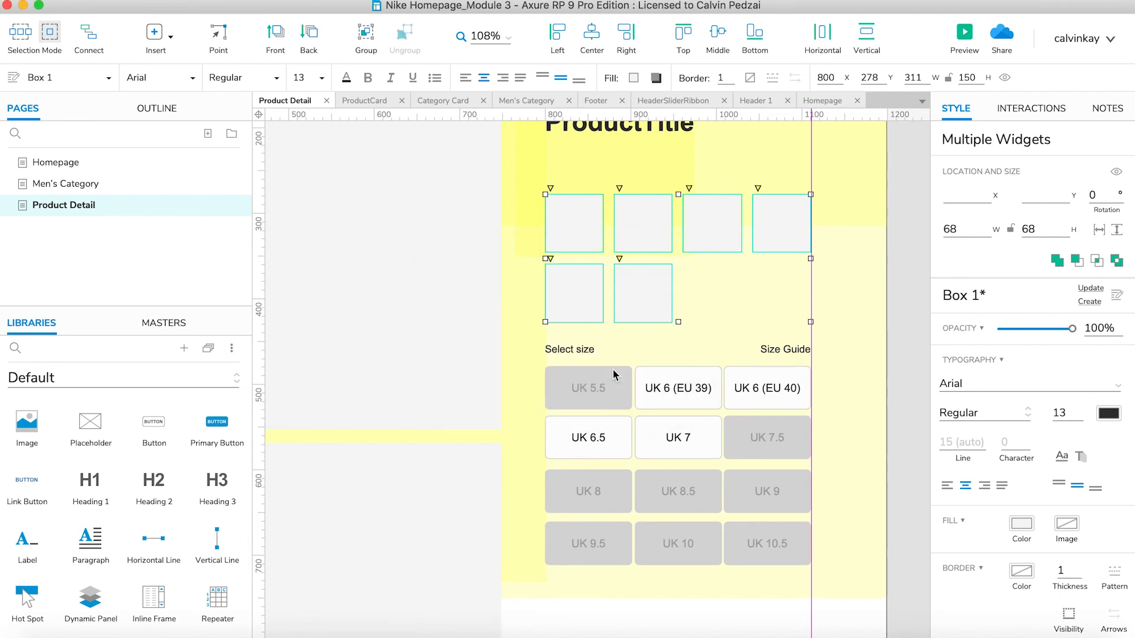
click(913, 235)
Step: Check the colour thumbnails on Nike's page again and set the first prototype thumbnail to Selected
key(super+Tab)
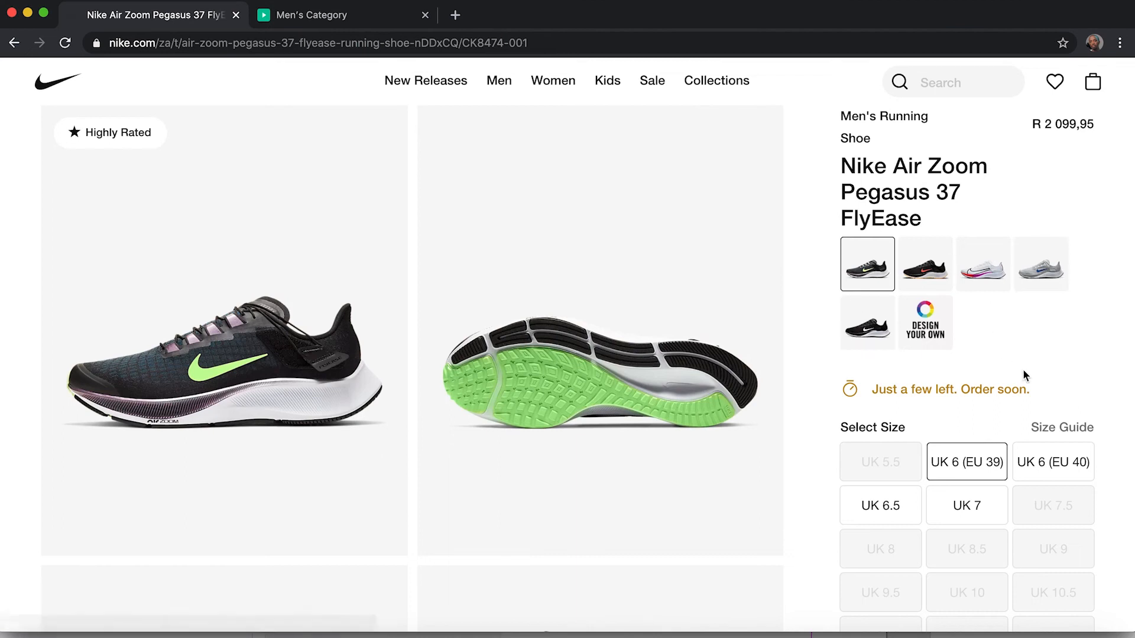
key(super+Tab)
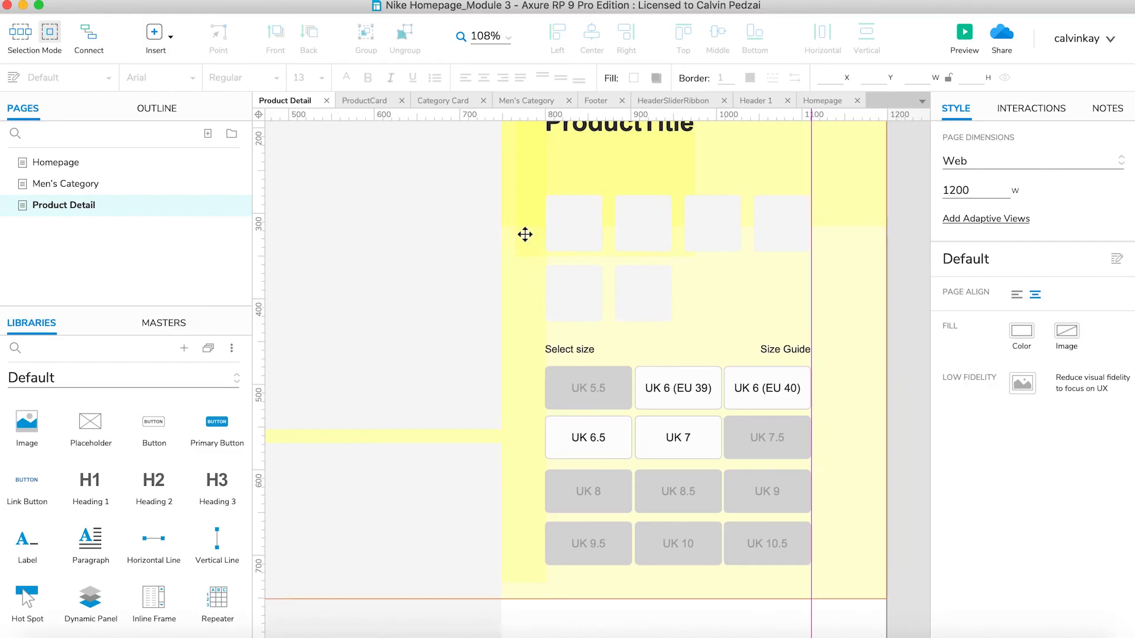
click(555, 225)
right_click(572, 223)
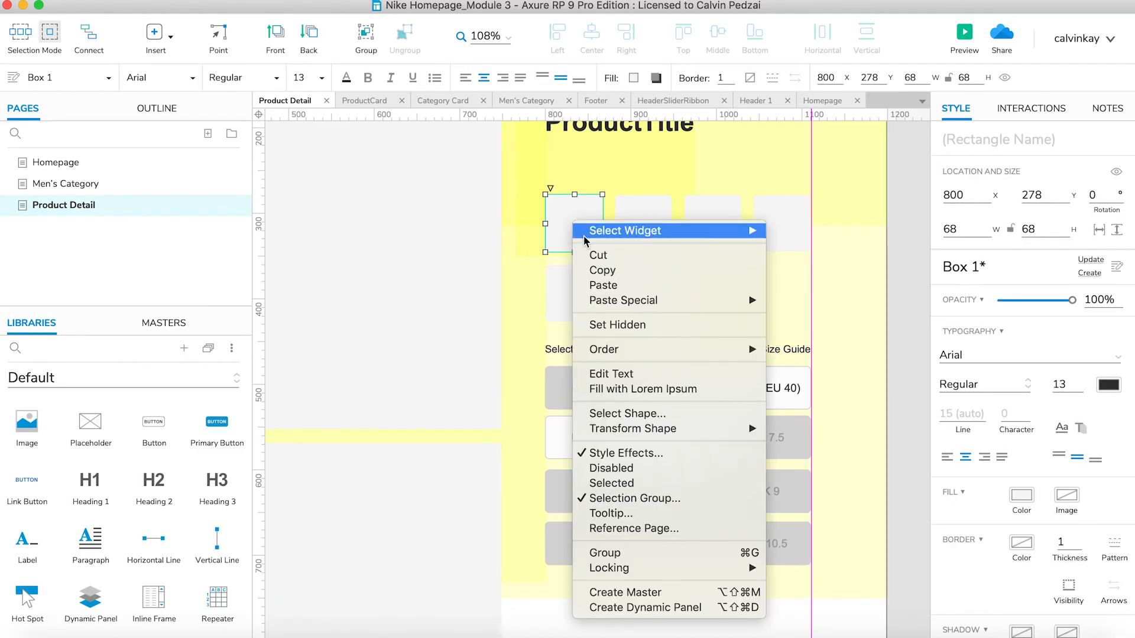
click(612, 483)
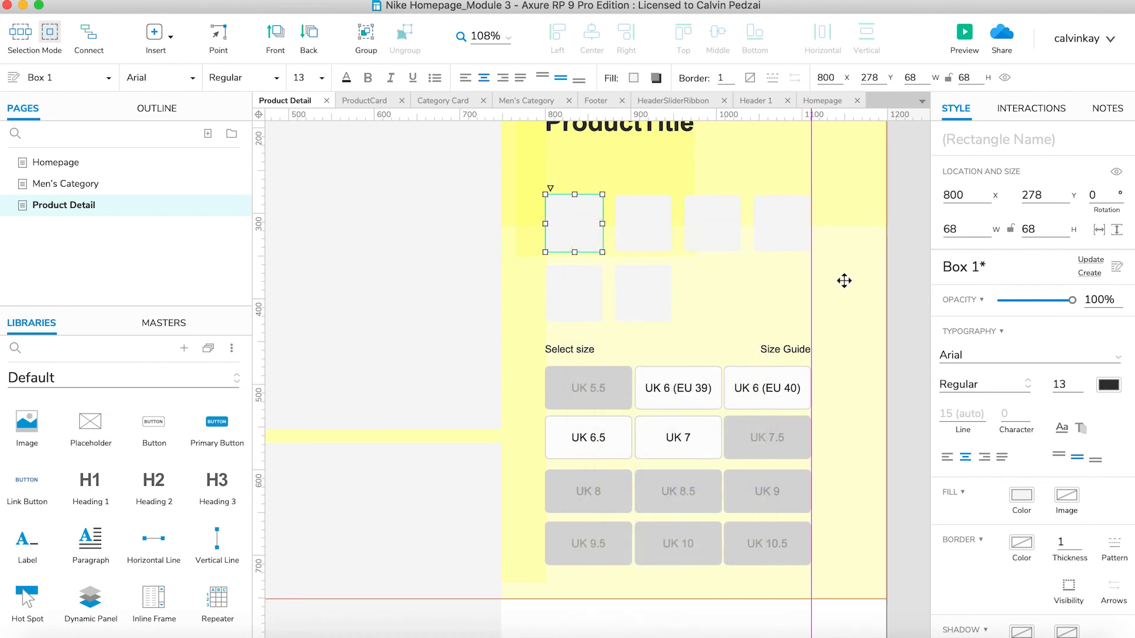
click(907, 282)
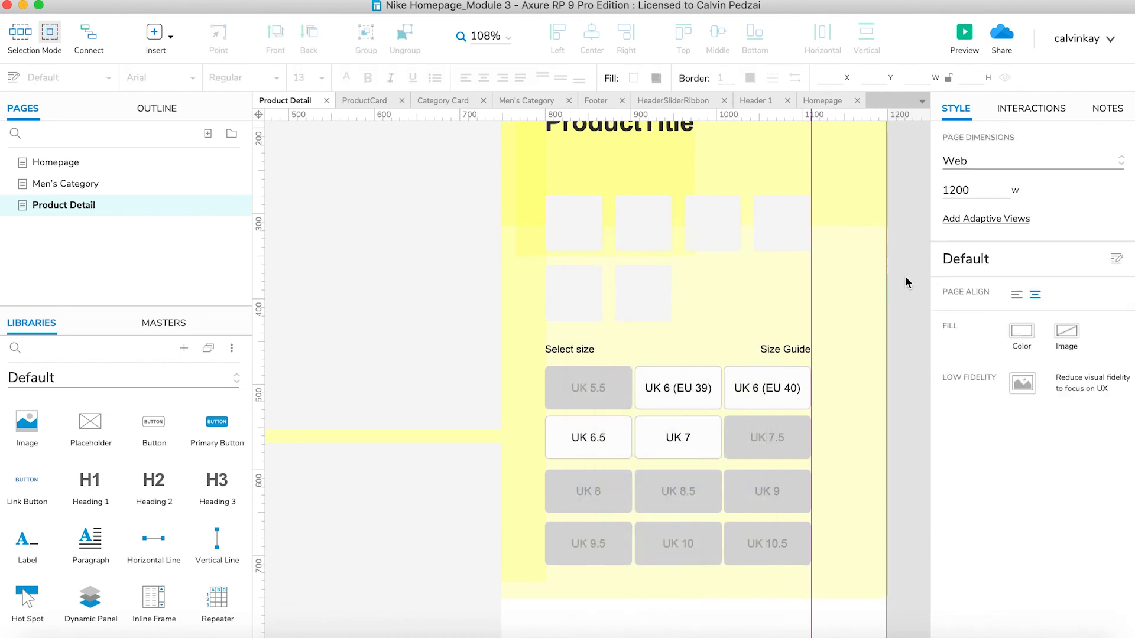
click(577, 223)
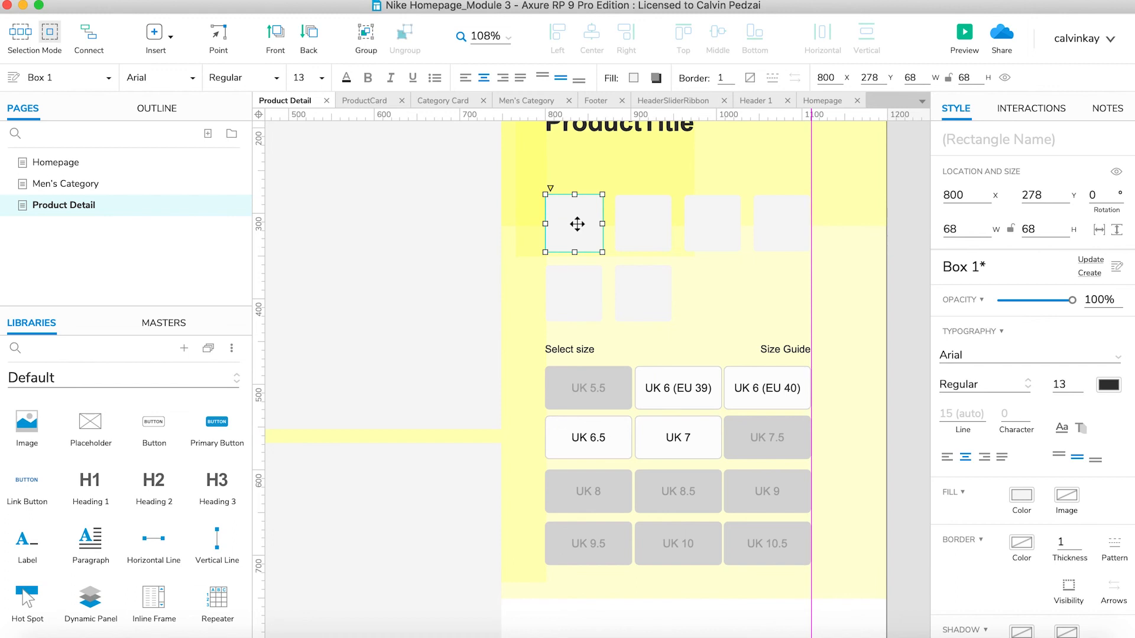
Step: Give the six colour thumbnails a Selected style effect with a black line colour
click(899, 331)
drag(893, 328, 534, 183)
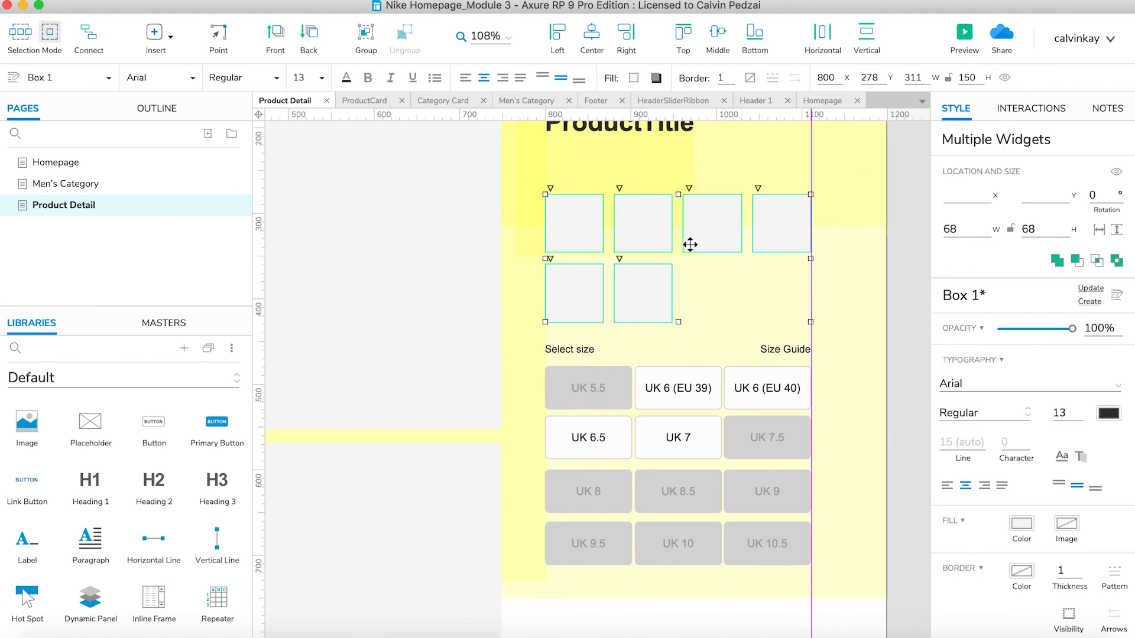
right_click(730, 225)
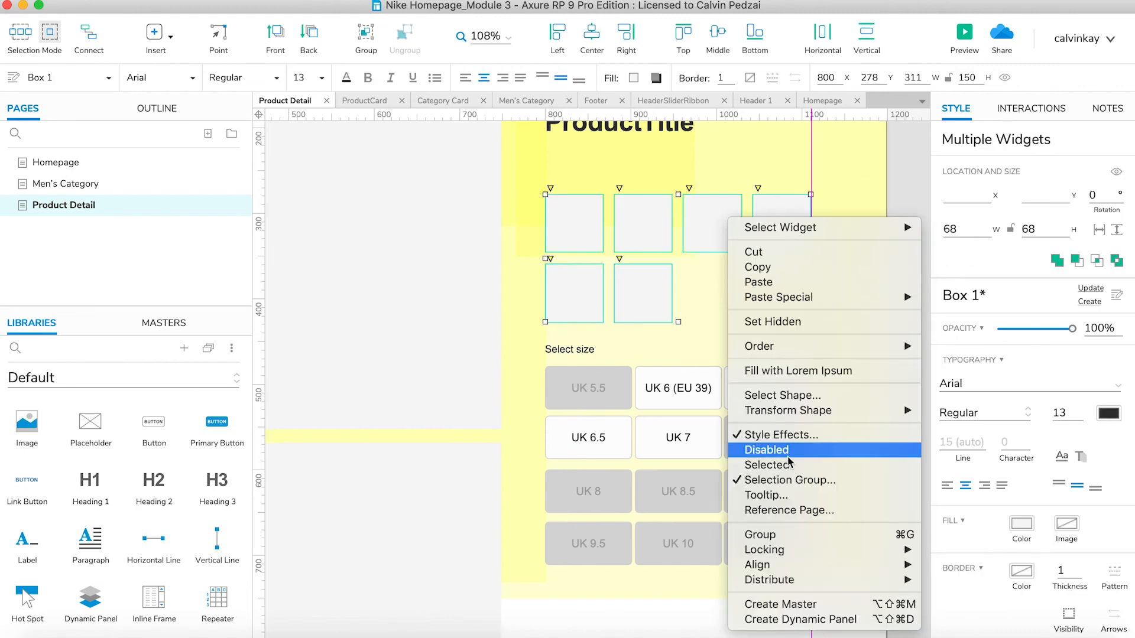
click(801, 427)
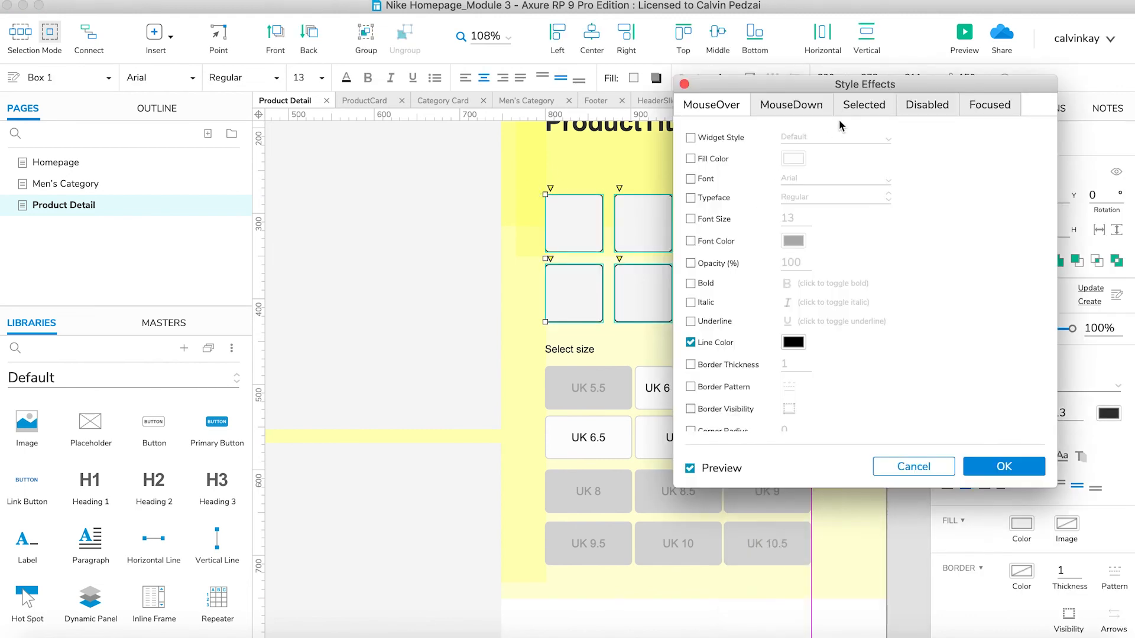
click(849, 107)
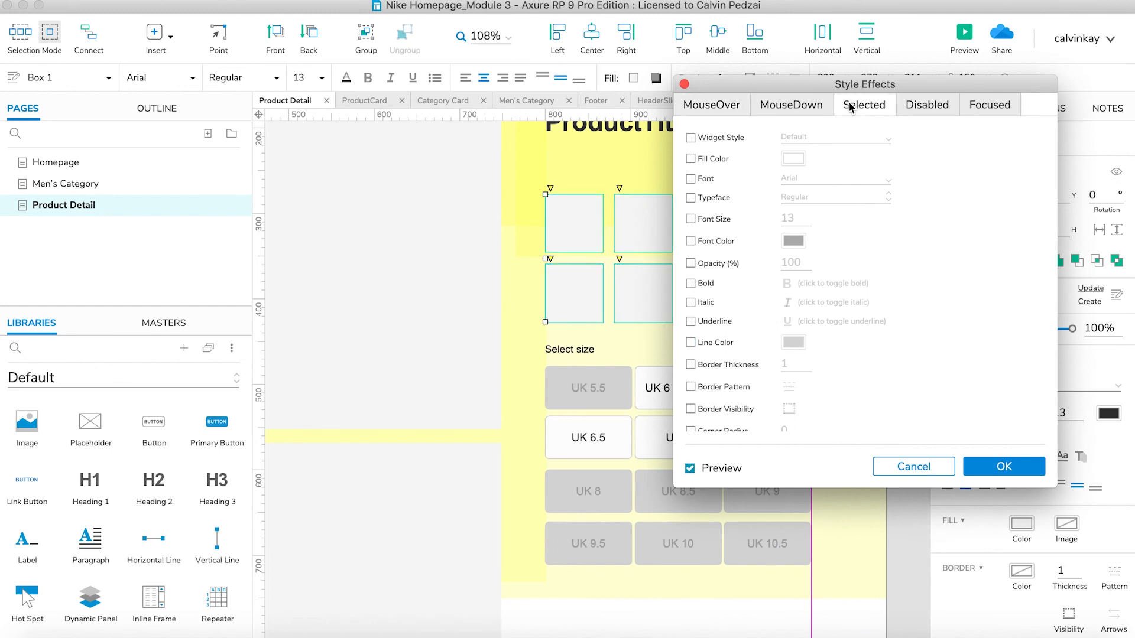
click(690, 342)
click(782, 342)
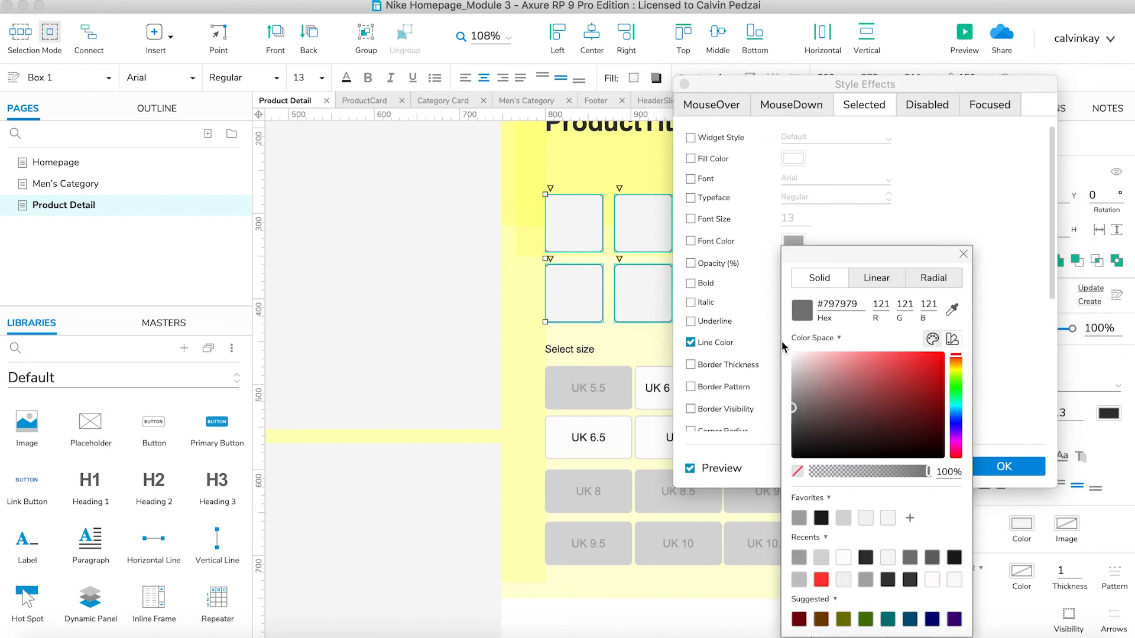
drag(812, 423, 791, 458)
click(965, 254)
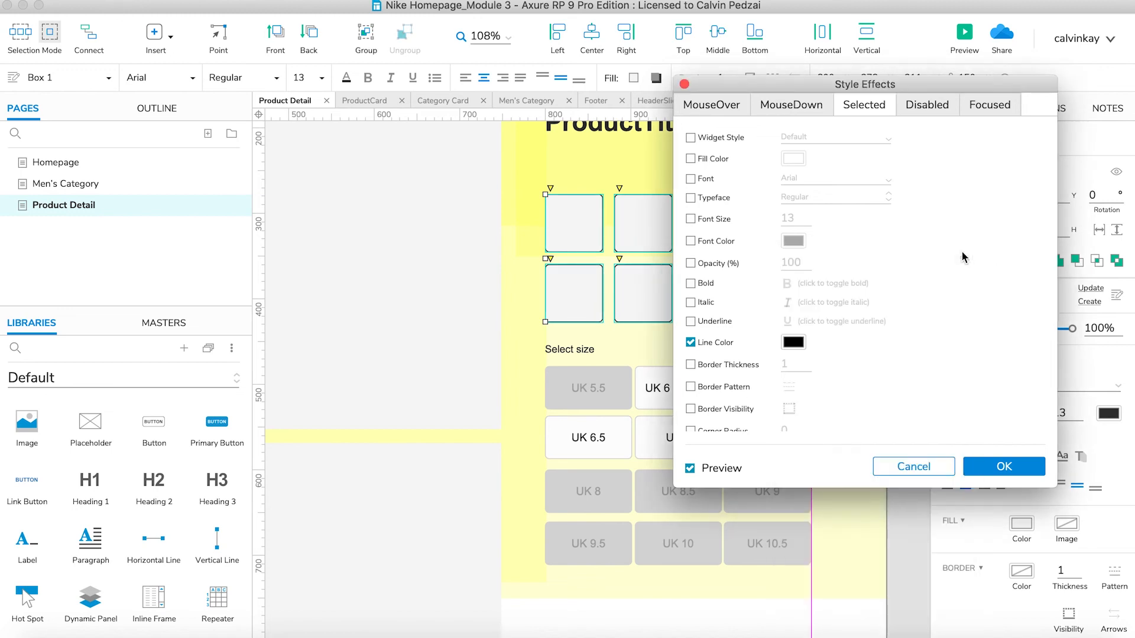
click(1005, 466)
click(902, 338)
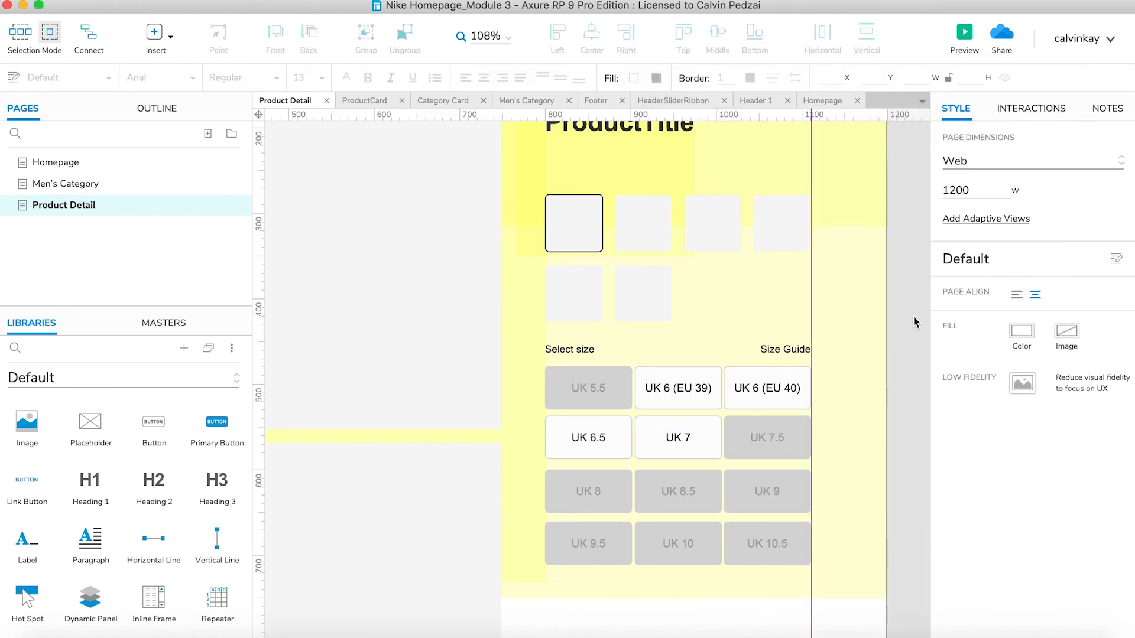
Step: Preview the Product Detail page in the browser, return to the Axure project and save it
click(967, 34)
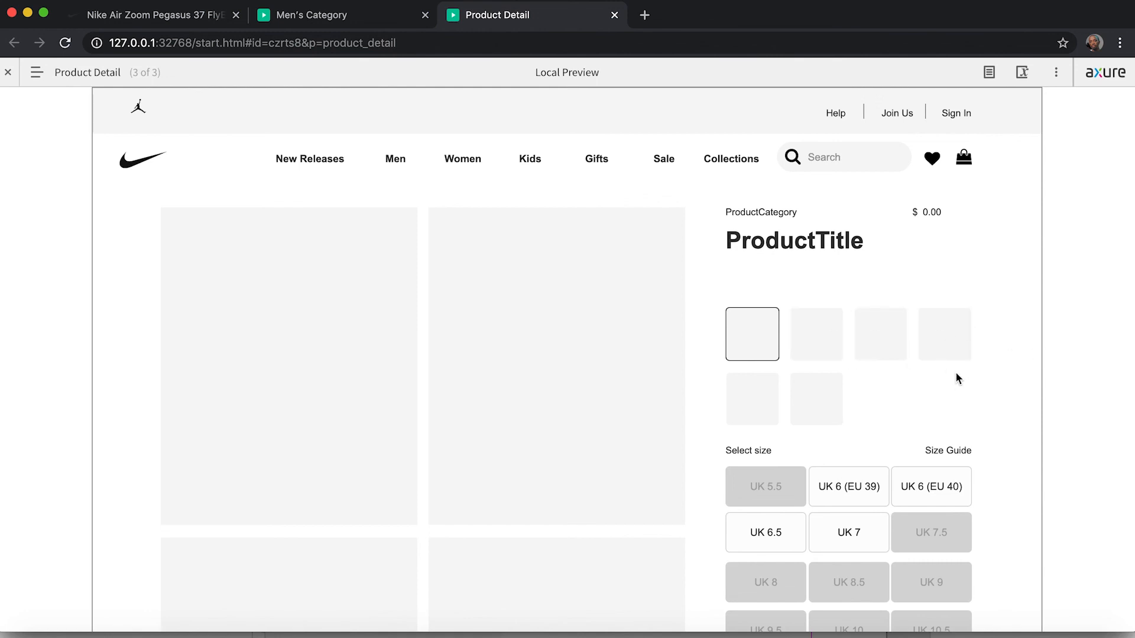
scroll(955, 371, down, 4)
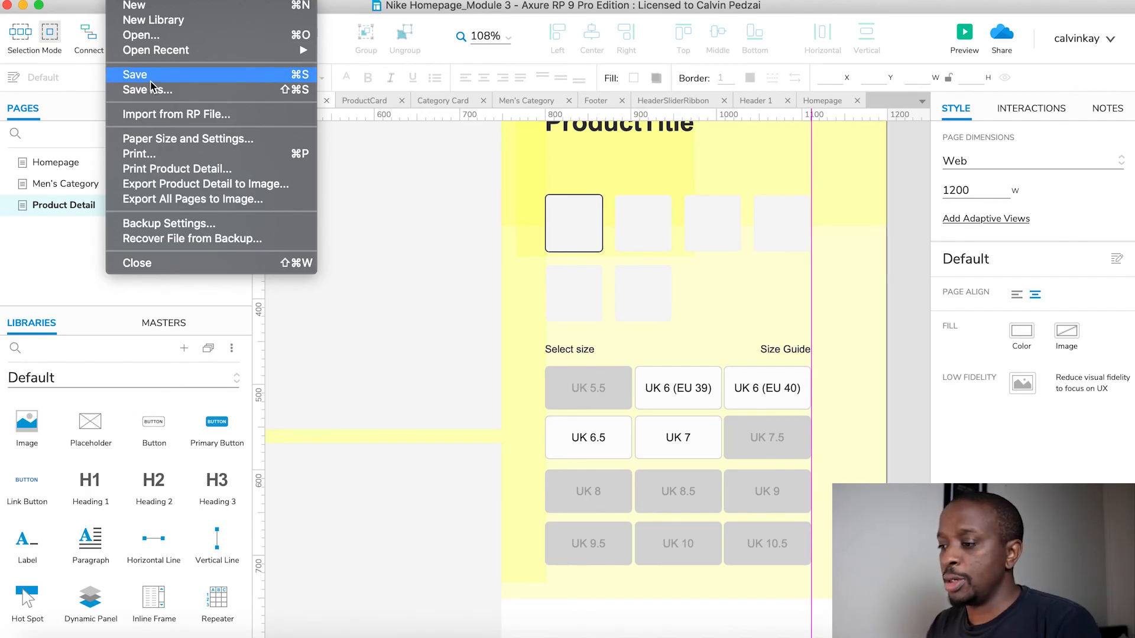
click(133, 77)
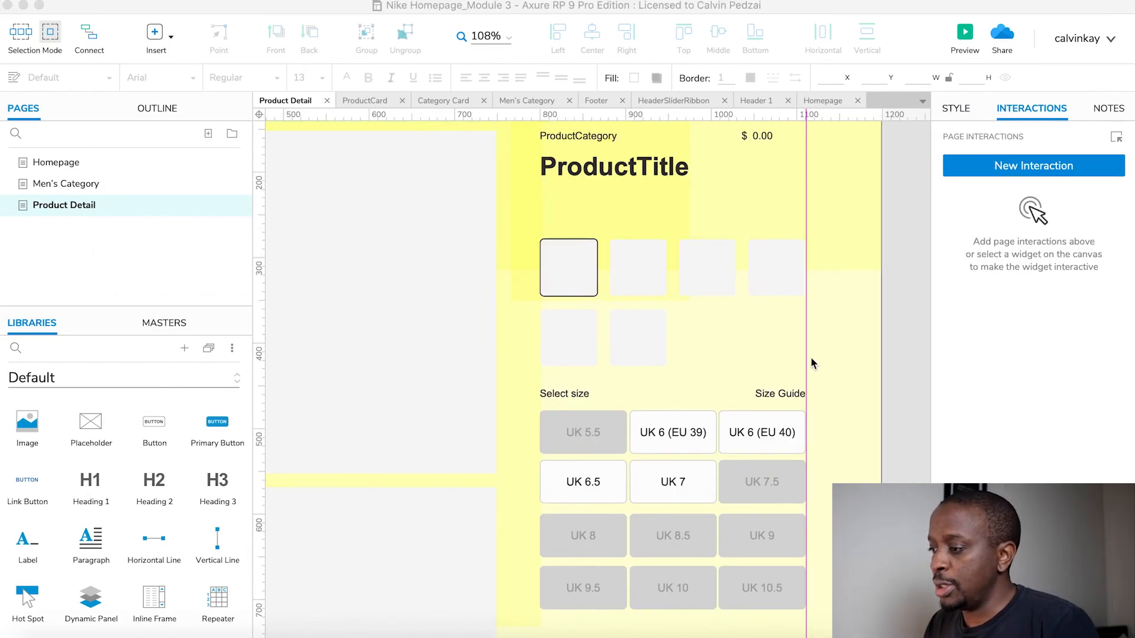
click(889, 319)
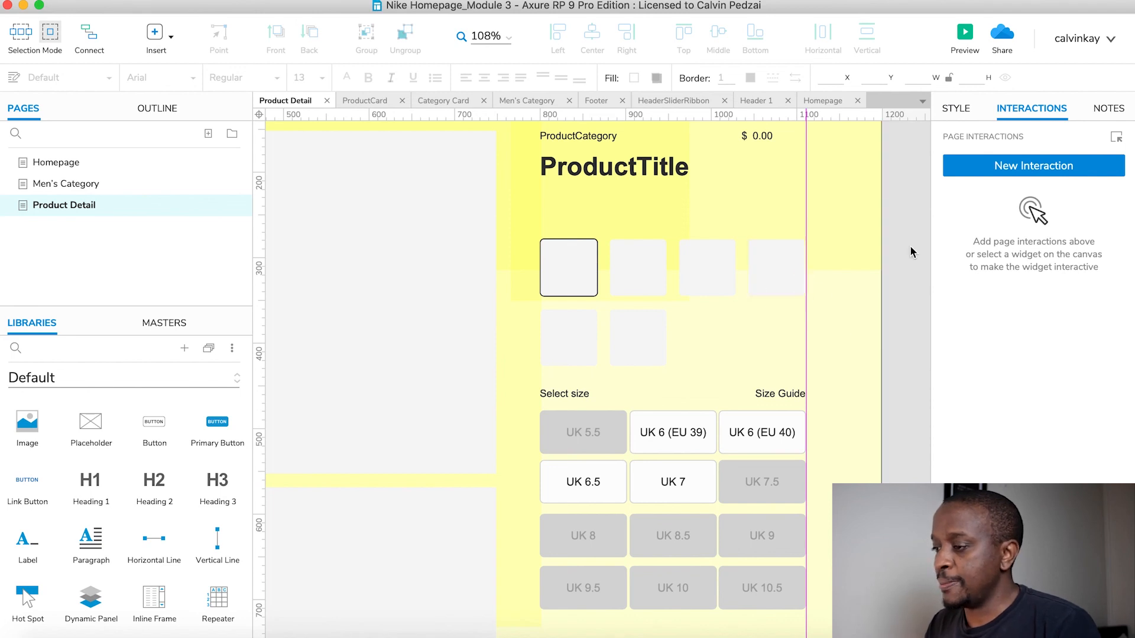
click(590, 266)
shift+click(652, 336)
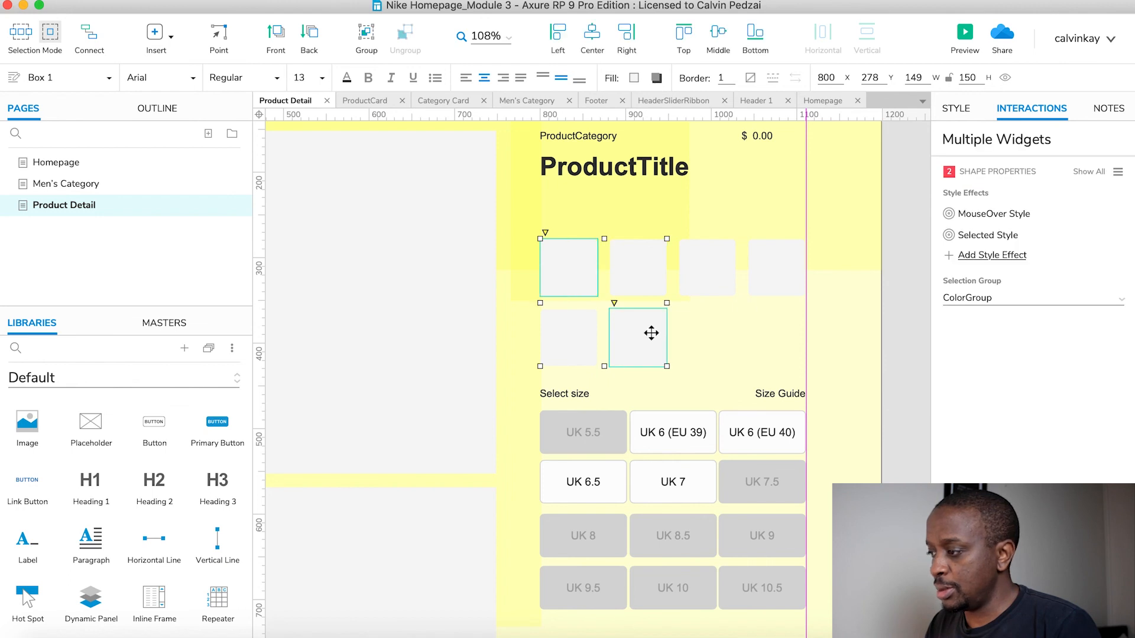
click(893, 311)
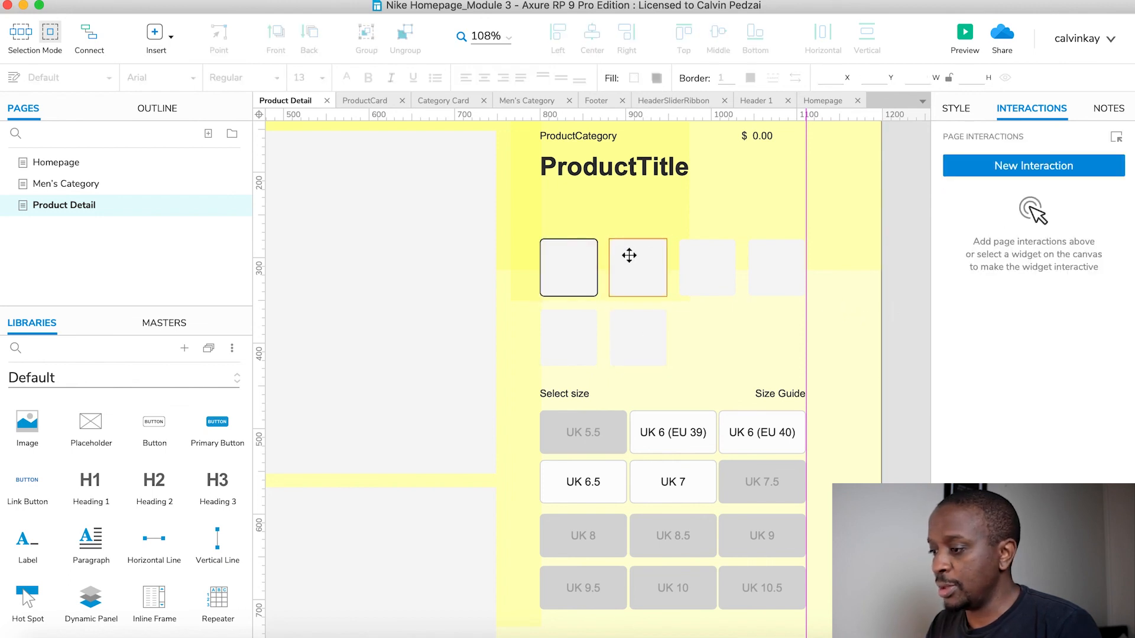
Step: Add a Click or Tap interaction to the first colour thumbnail that sets Selected/Checked of this widget to true
click(571, 262)
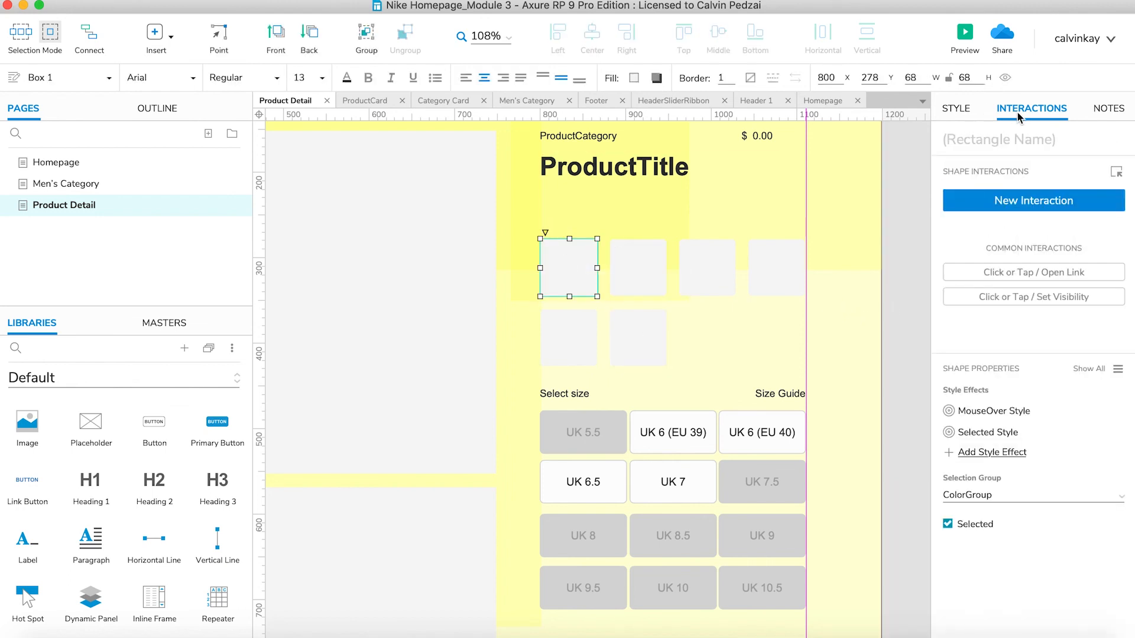
click(995, 204)
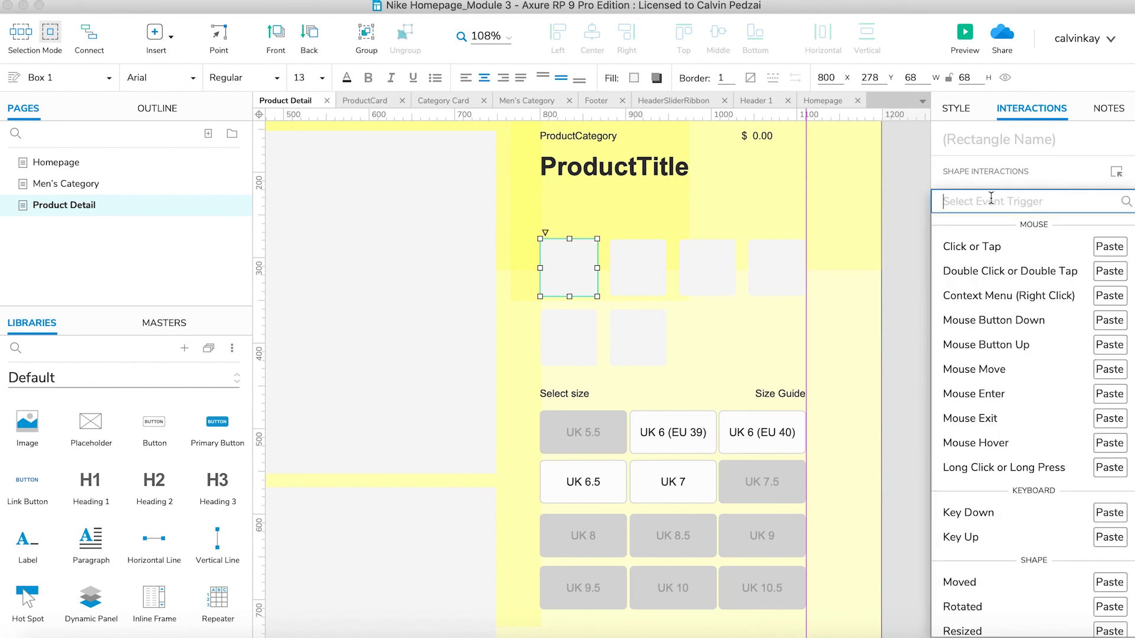
click(968, 249)
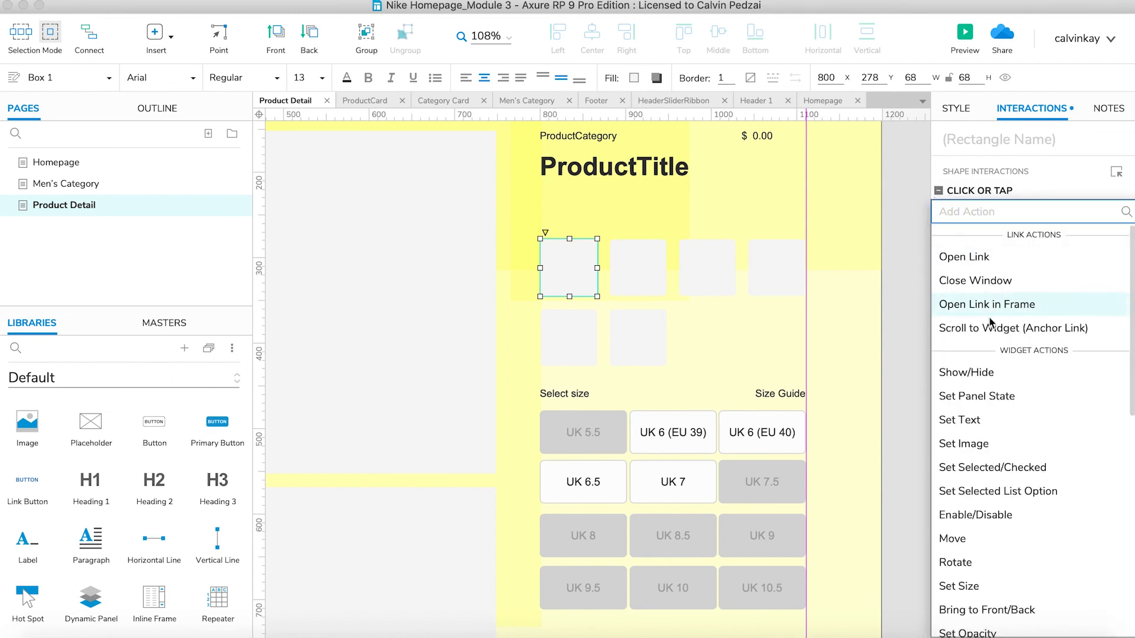
click(967, 470)
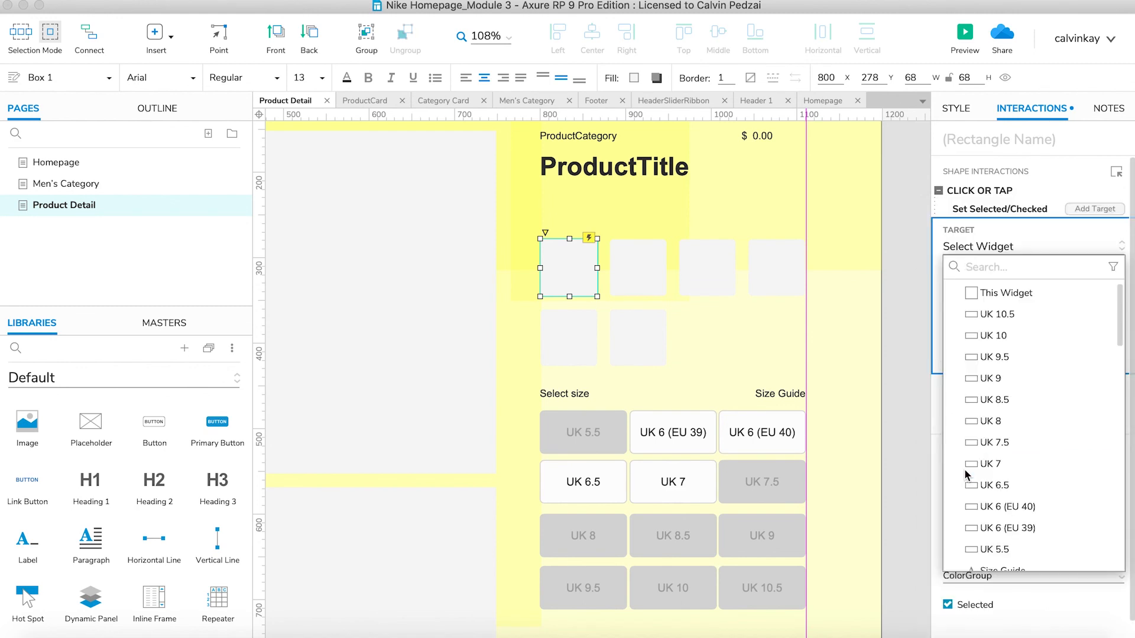
click(973, 293)
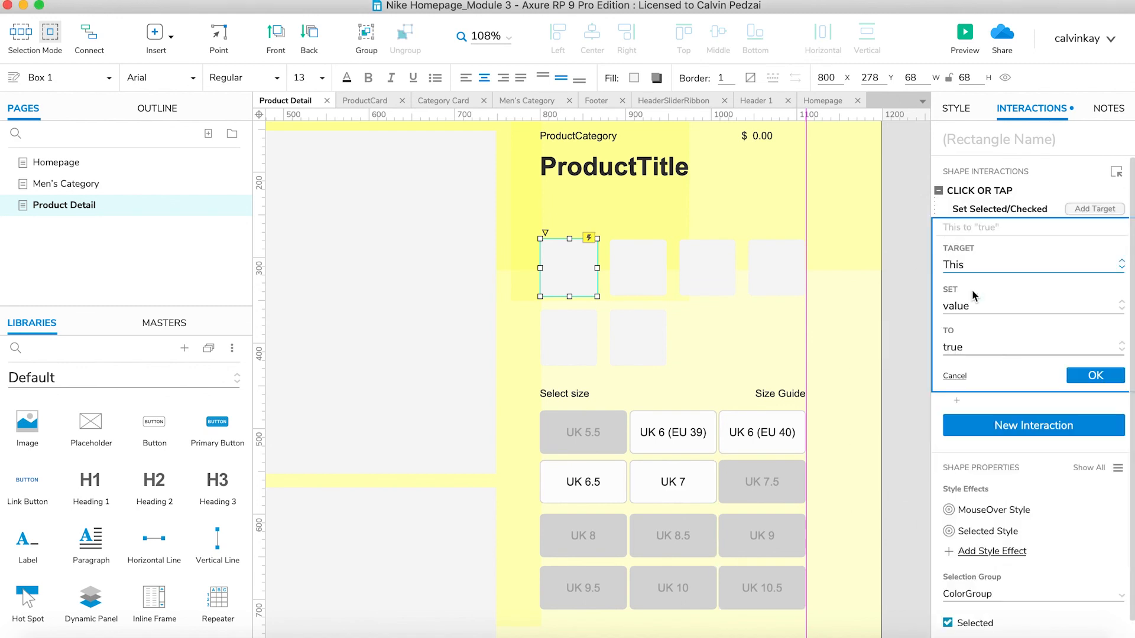
click(1093, 380)
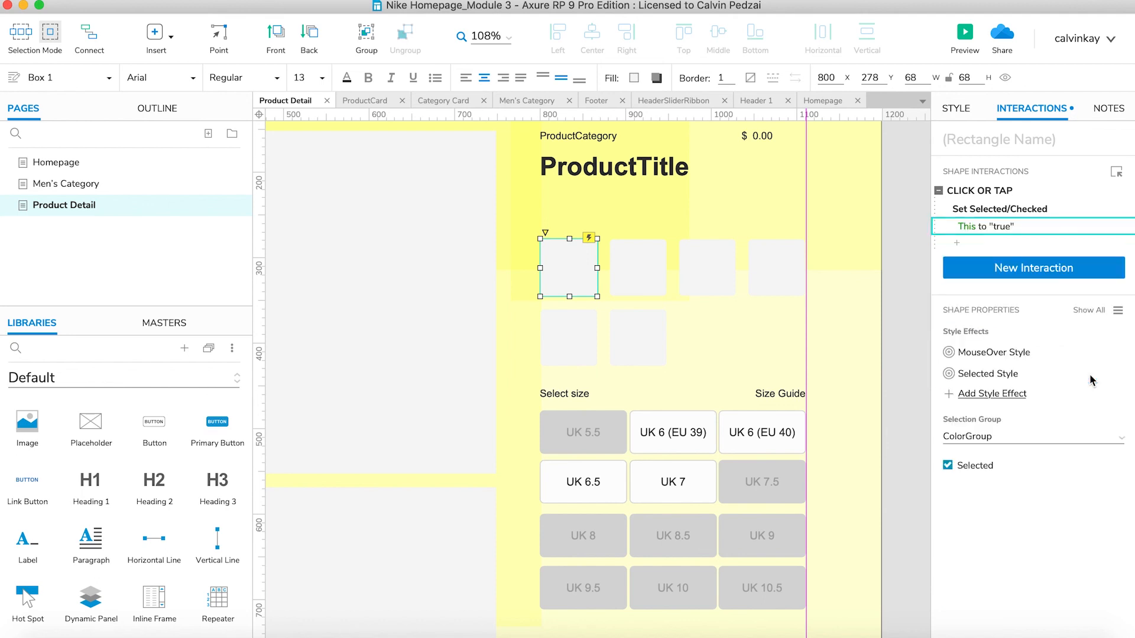
click(914, 265)
Step: Copy the first thumbnail's Click or Tap interaction to the other five colour thumbnails
click(579, 267)
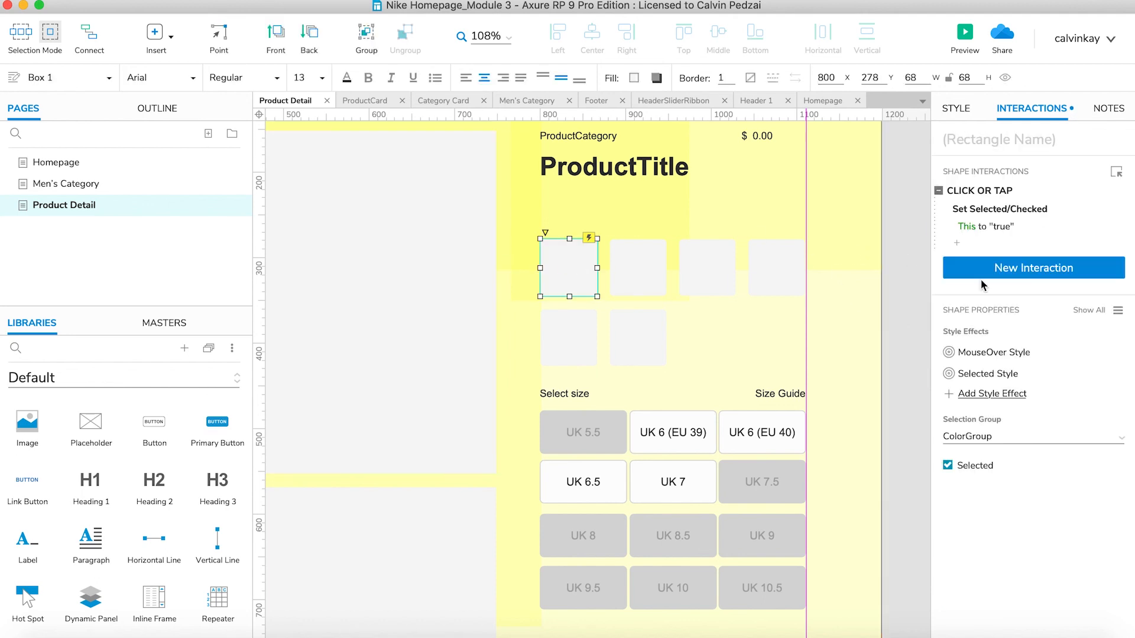
click(1003, 197)
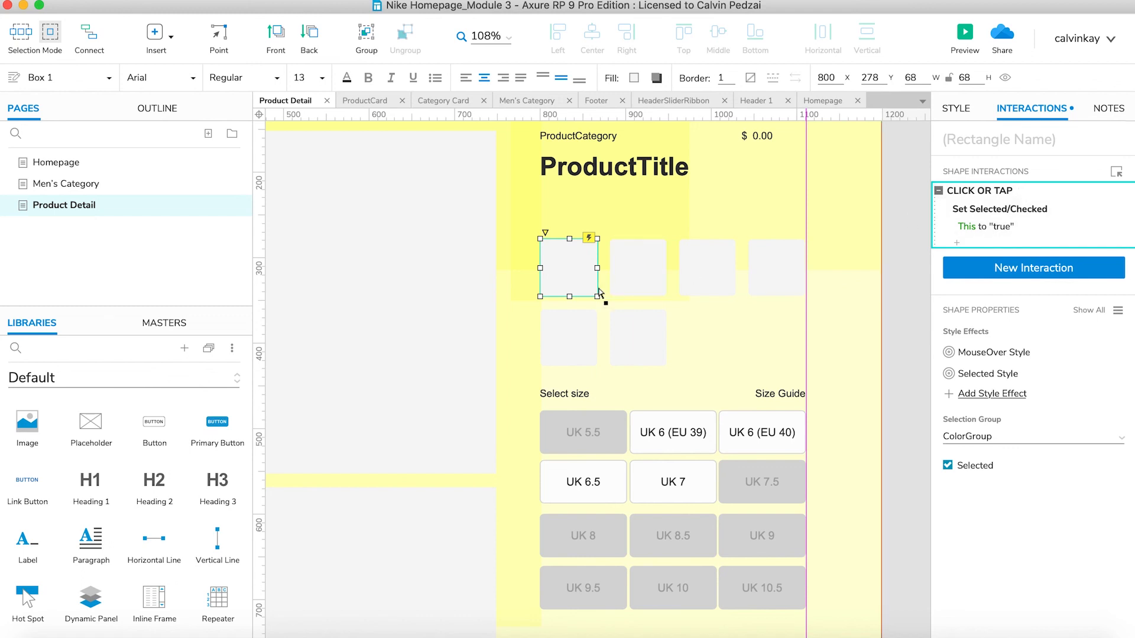
click(643, 282)
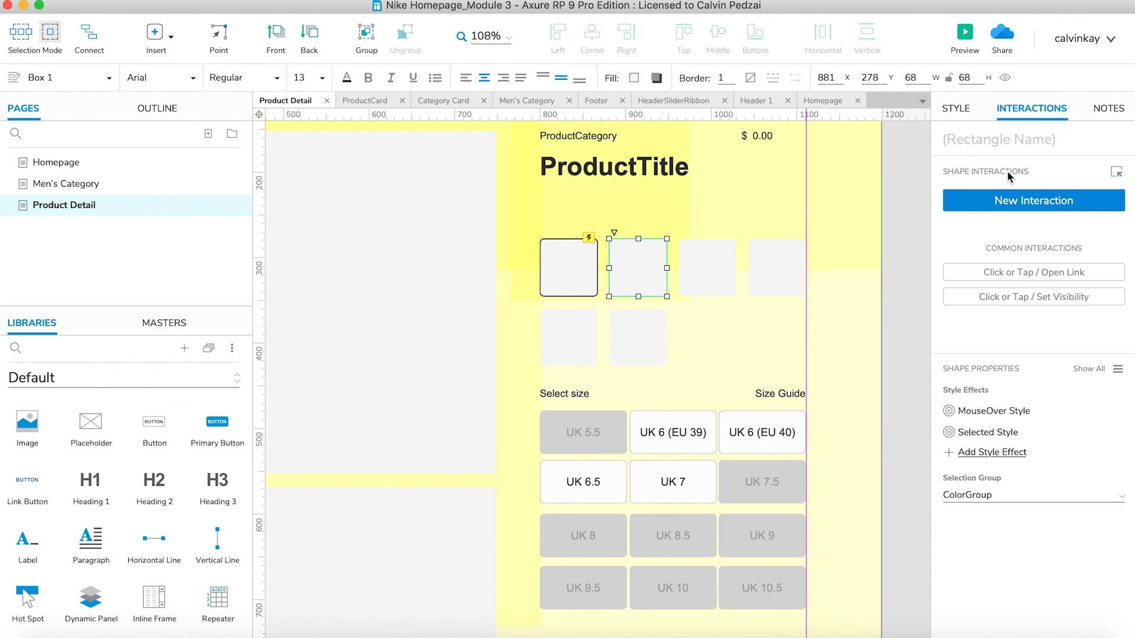
key(super+v)
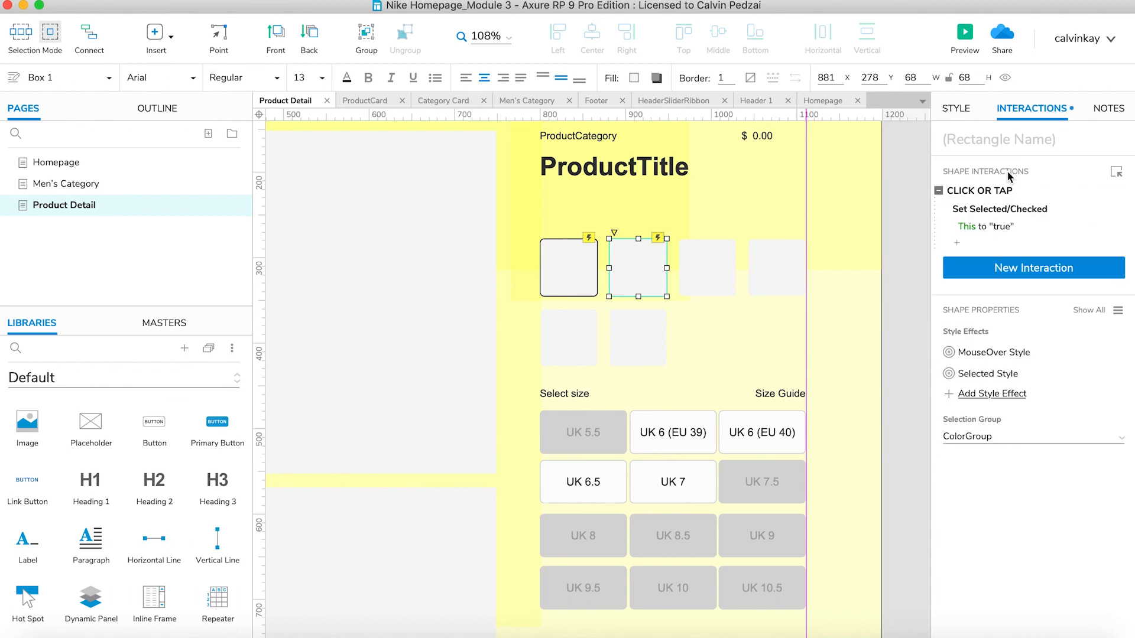
click(712, 270)
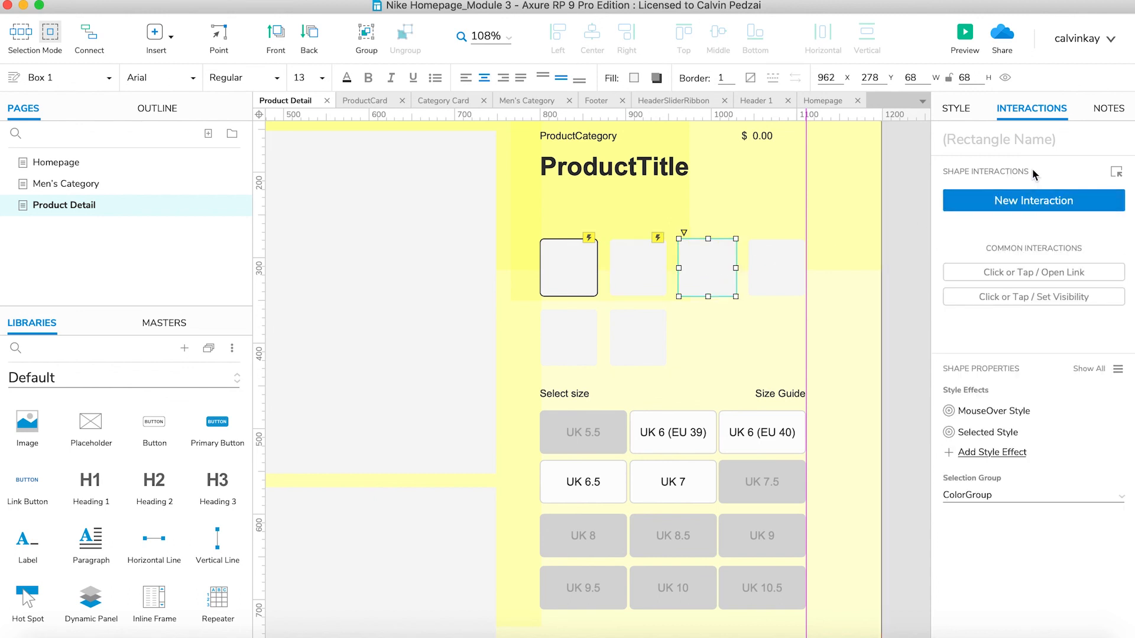
key(super+v)
click(763, 276)
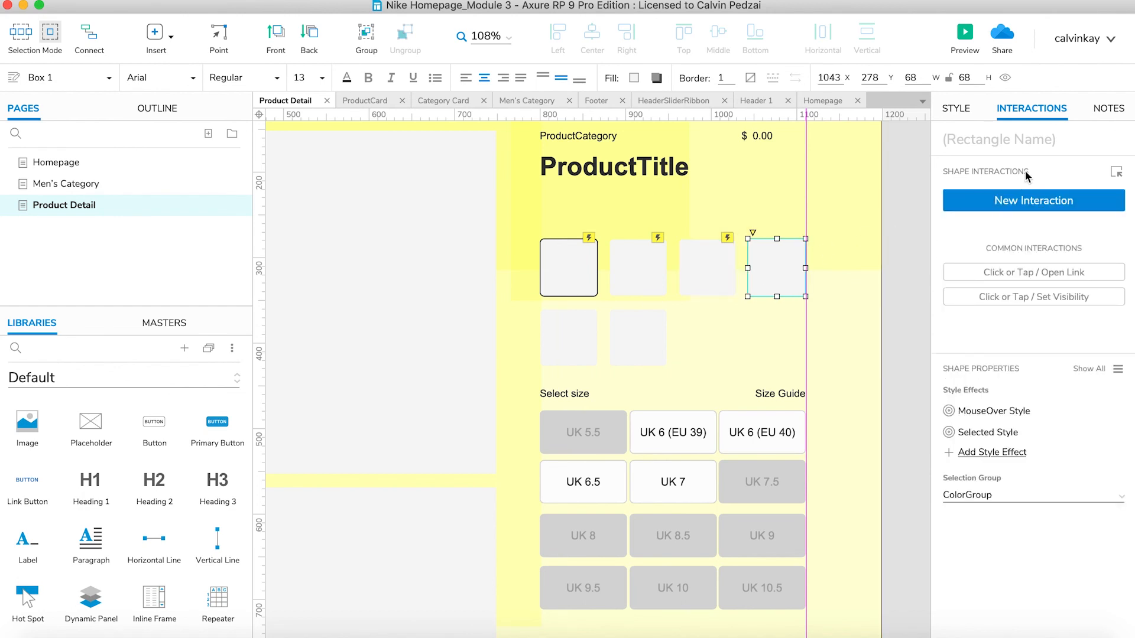
key(super+v)
click(552, 329)
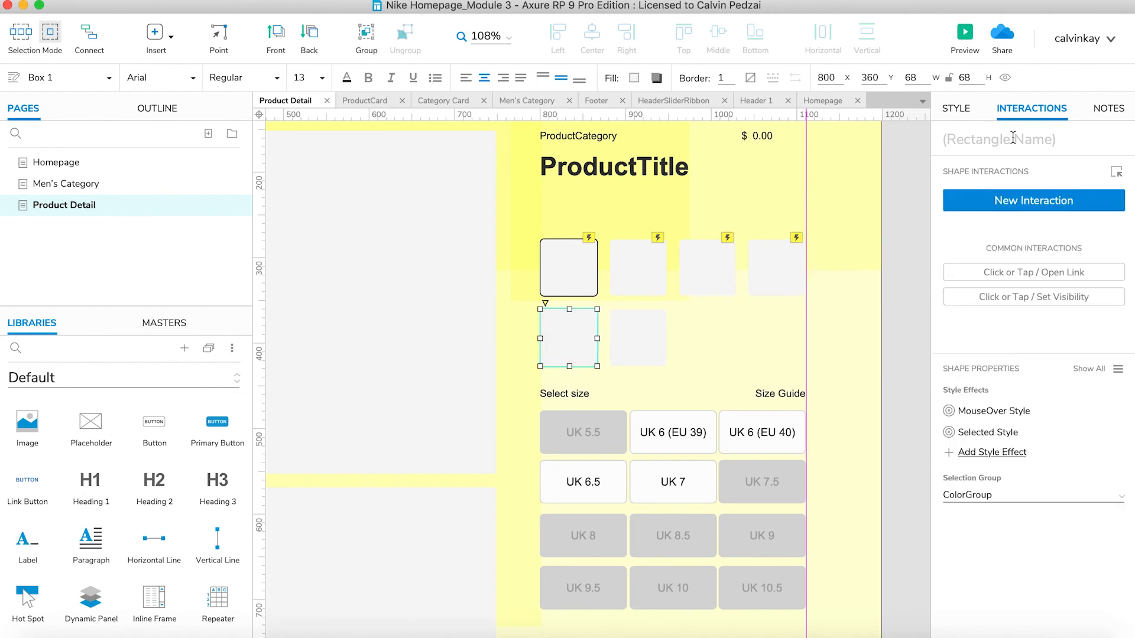
key(super+v)
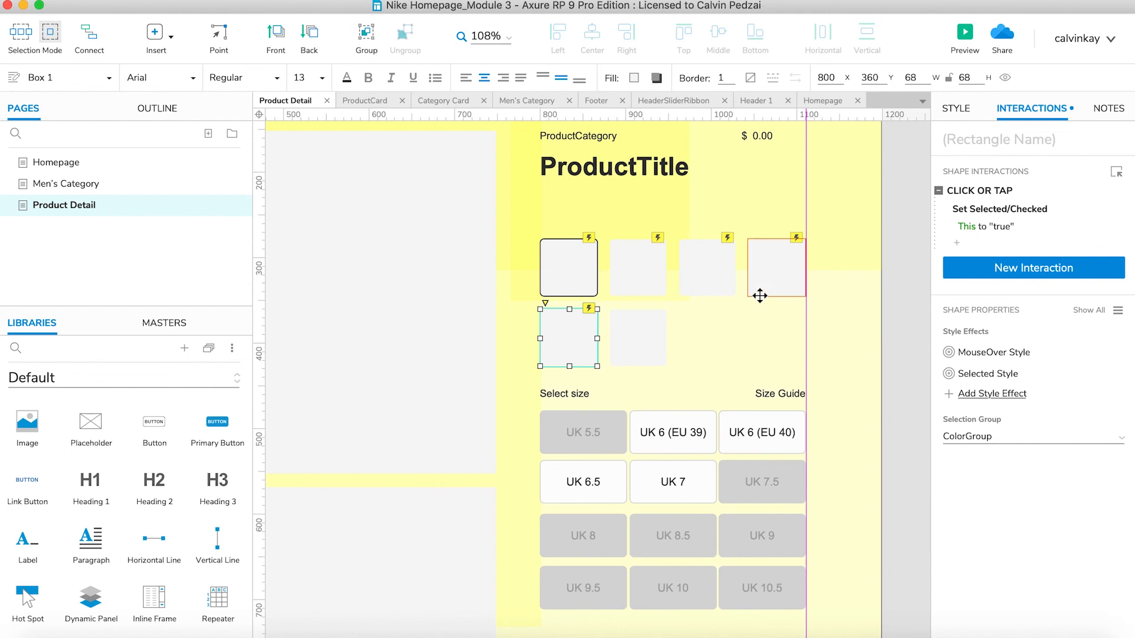
click(621, 329)
key(super+v)
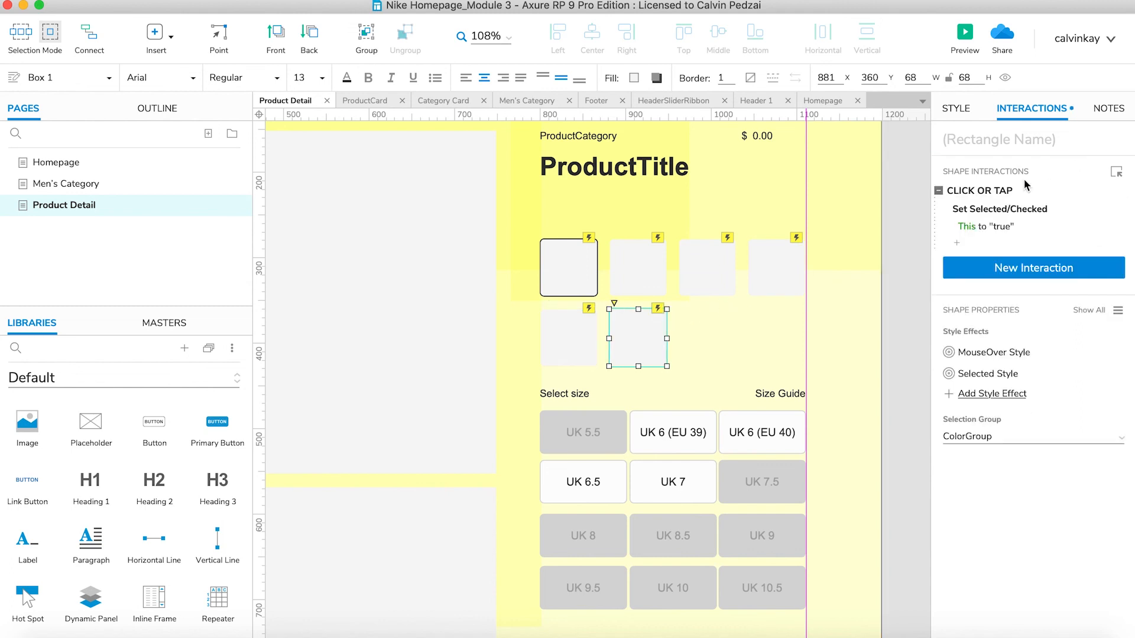
Step: Preview the Product Detail page, test selecting the different colour thumbnails, and examine the size grid in the preview and in Axure
click(964, 36)
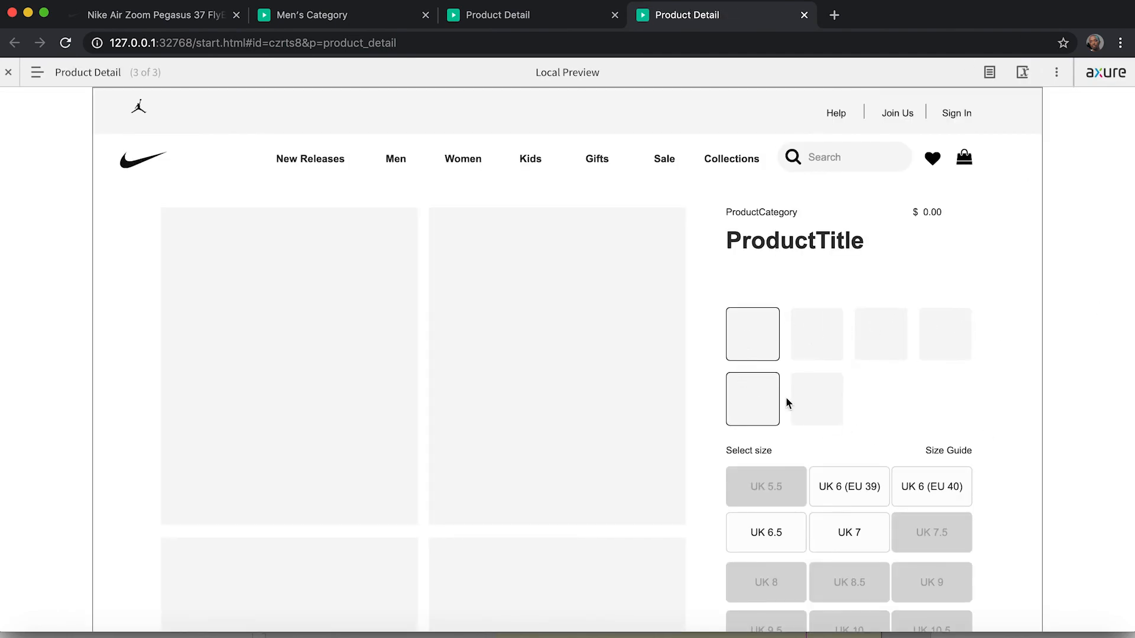
click(885, 338)
click(945, 338)
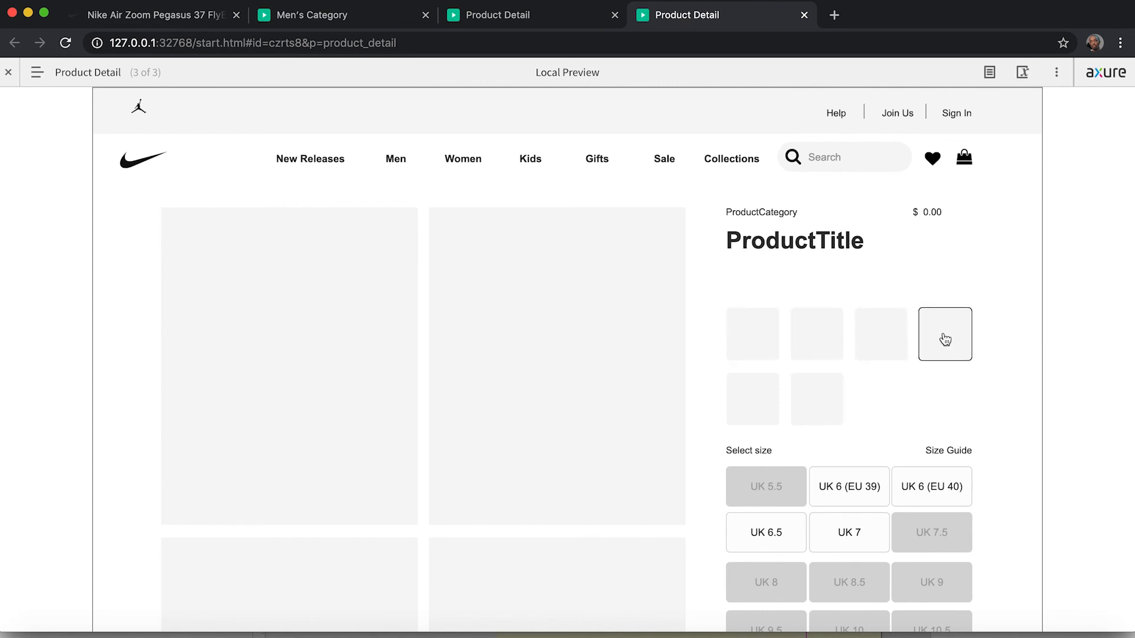
click(820, 403)
click(759, 411)
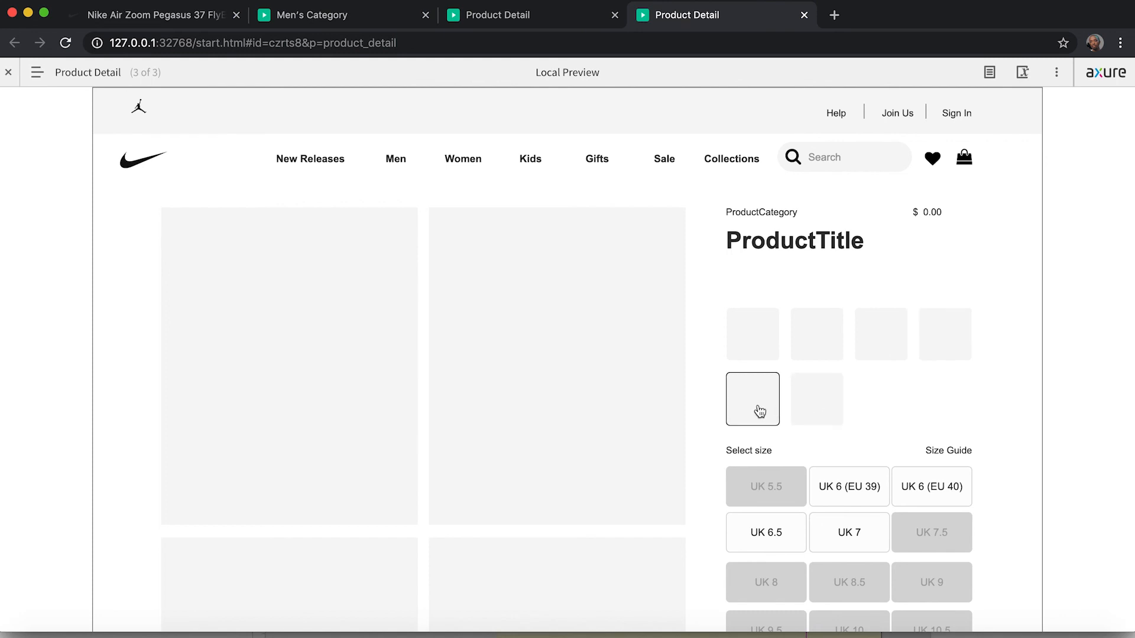
click(807, 351)
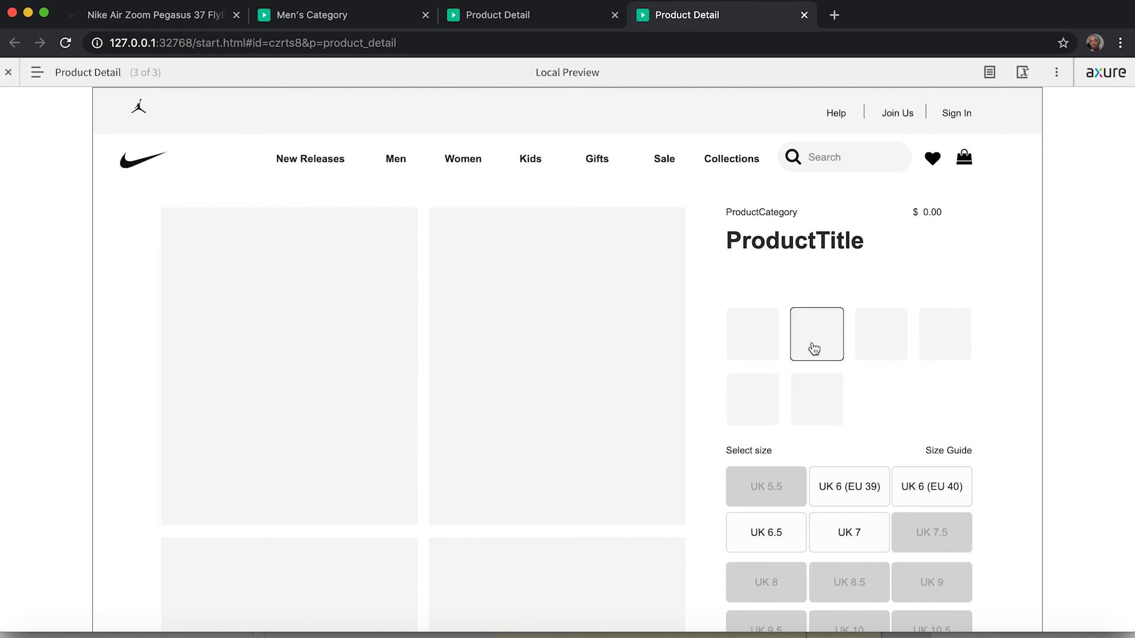
click(766, 339)
scroll(892, 441, down, 3)
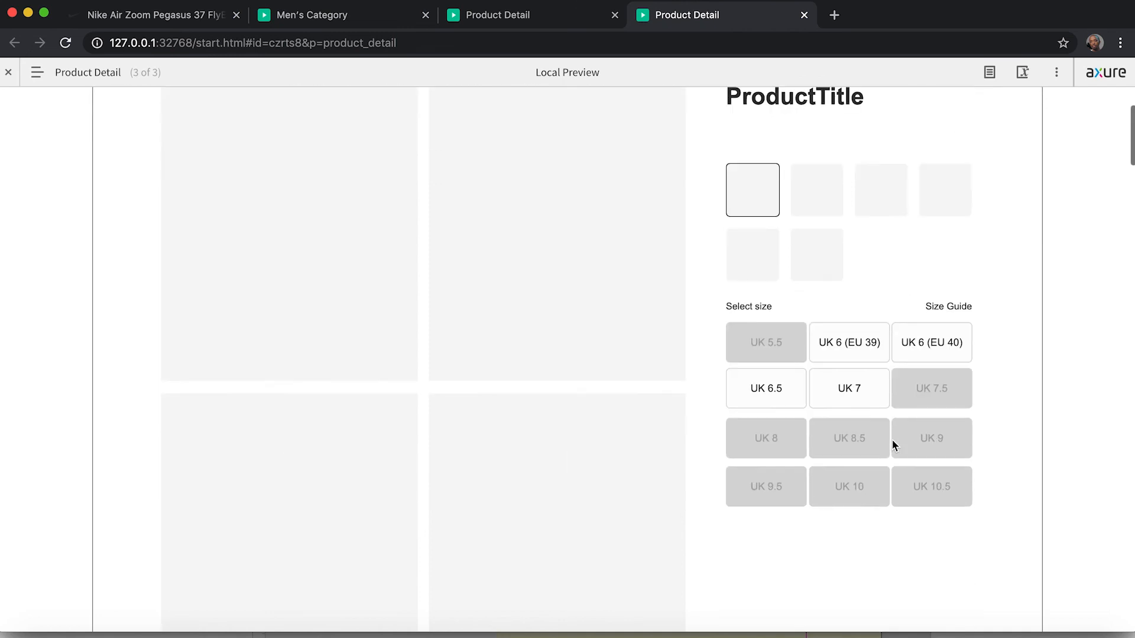
click(794, 405)
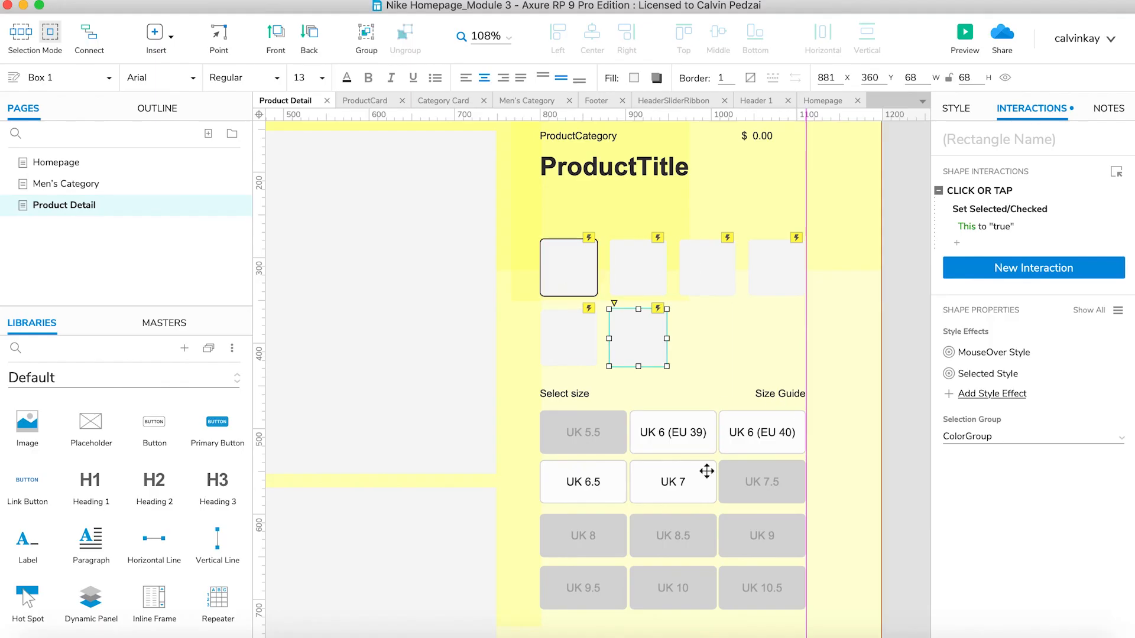
scroll(704, 472, down, 3)
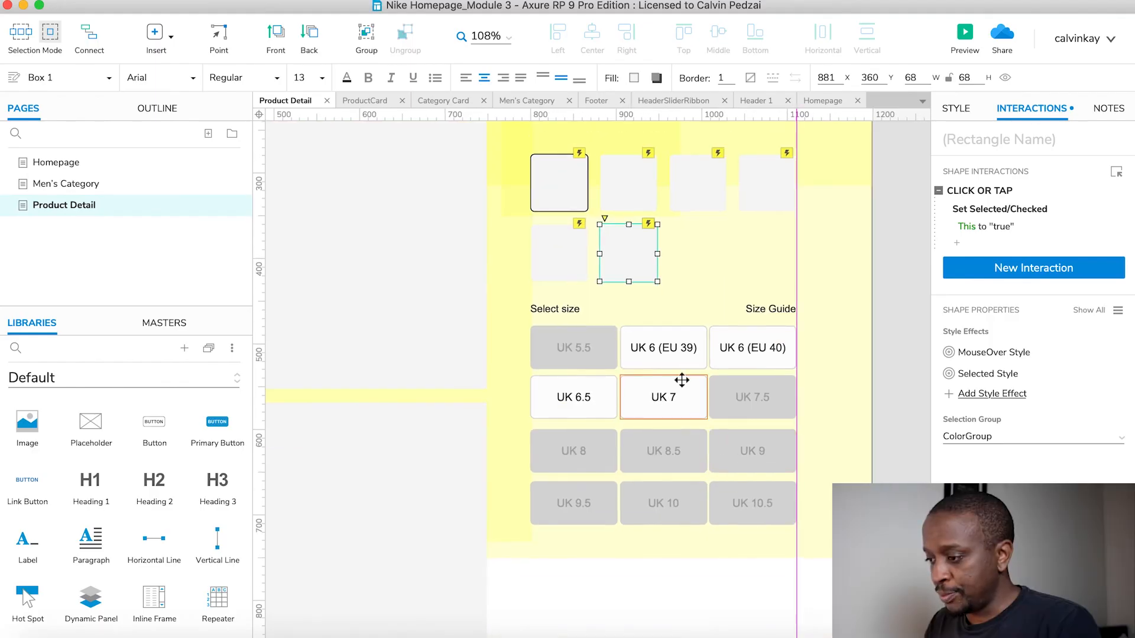
Step: Add a Click or Tap interaction to the UK 6 (EU 39) size box that sets Selected/Checked of this widget to true
click(668, 351)
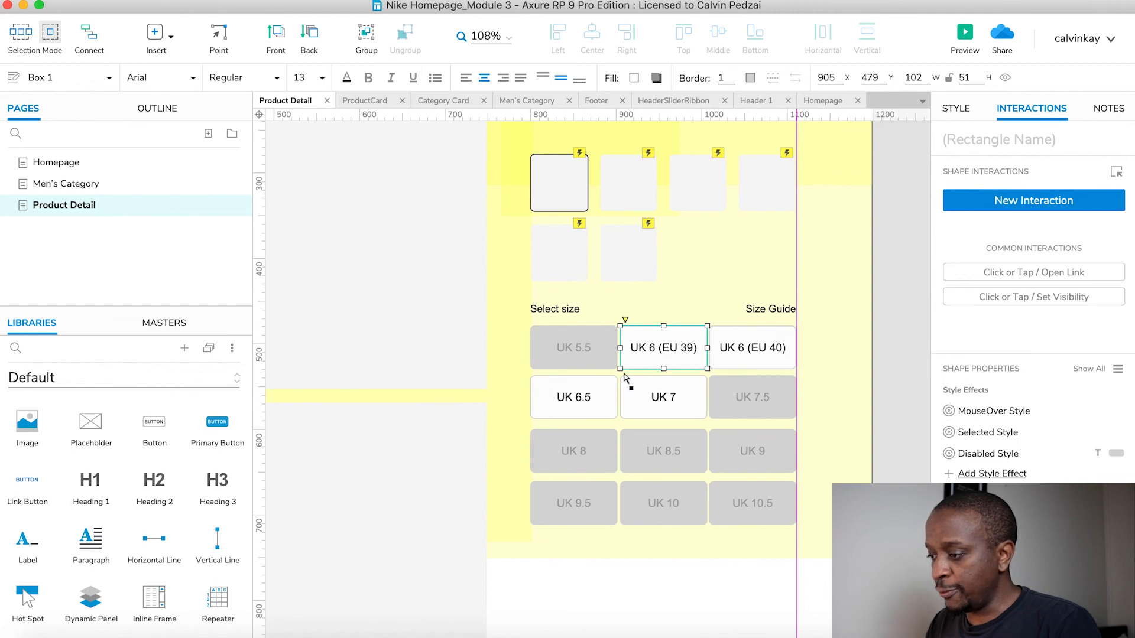
click(1039, 201)
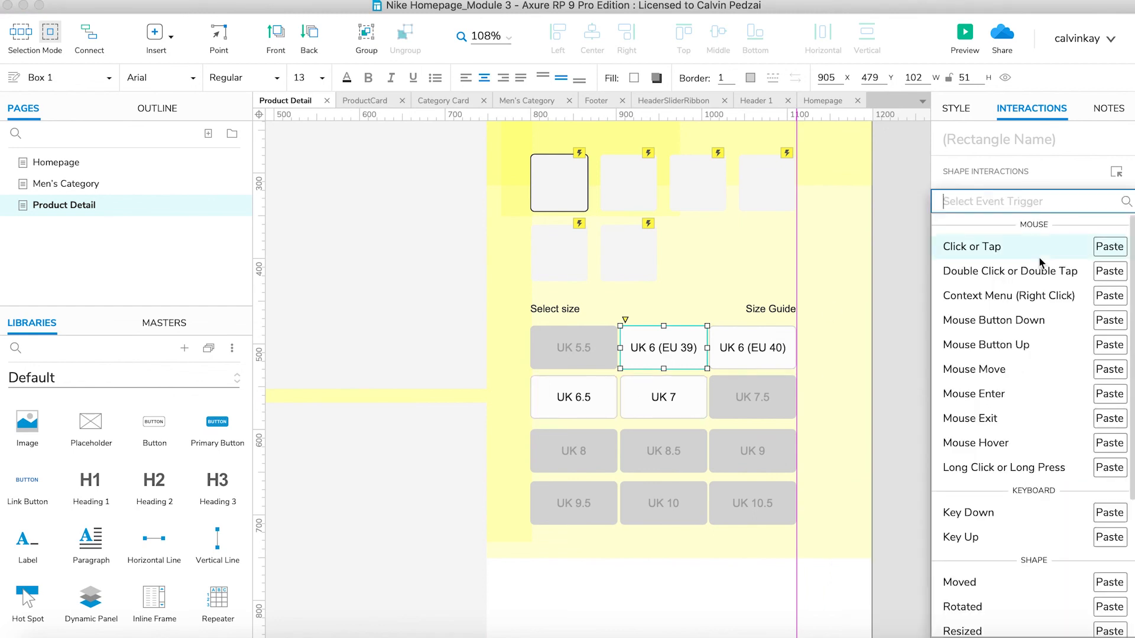
click(960, 245)
click(985, 465)
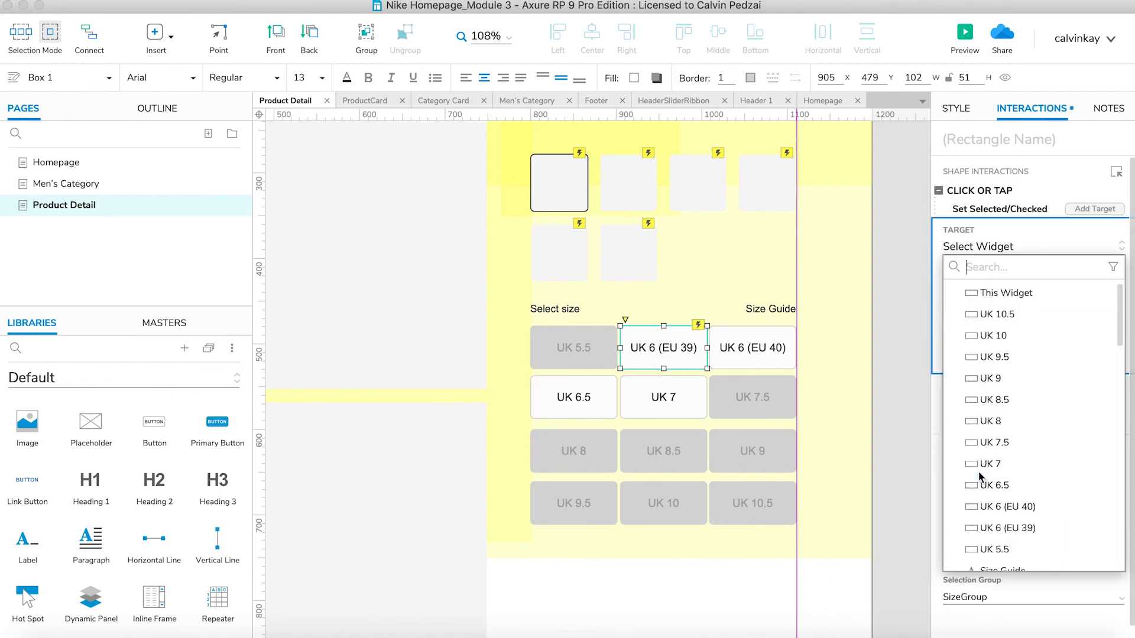
click(999, 292)
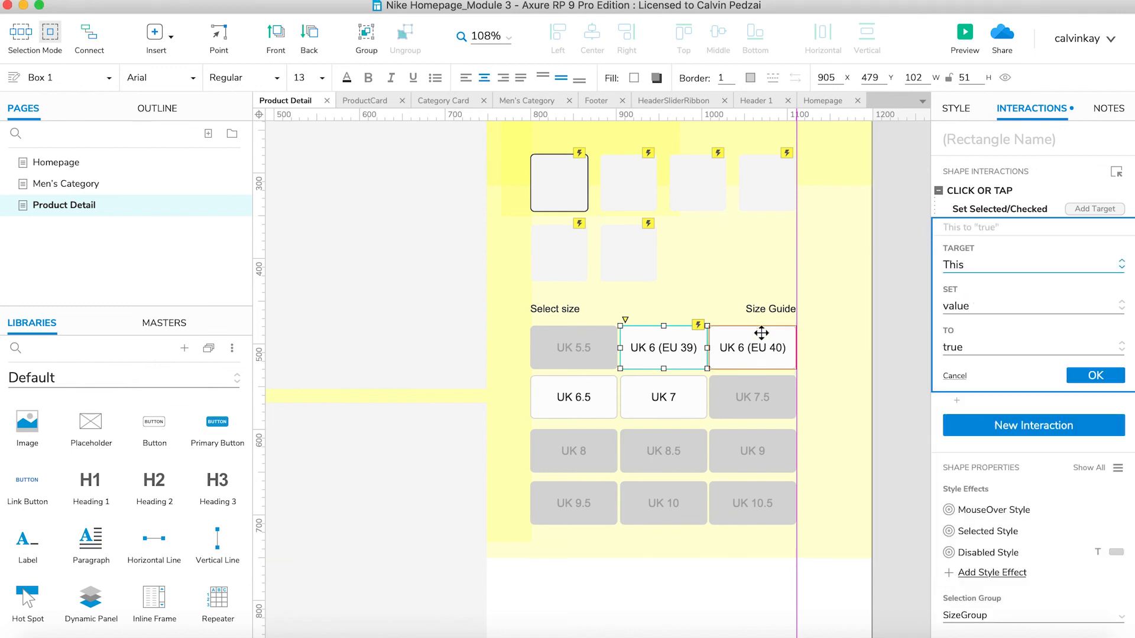
click(1096, 376)
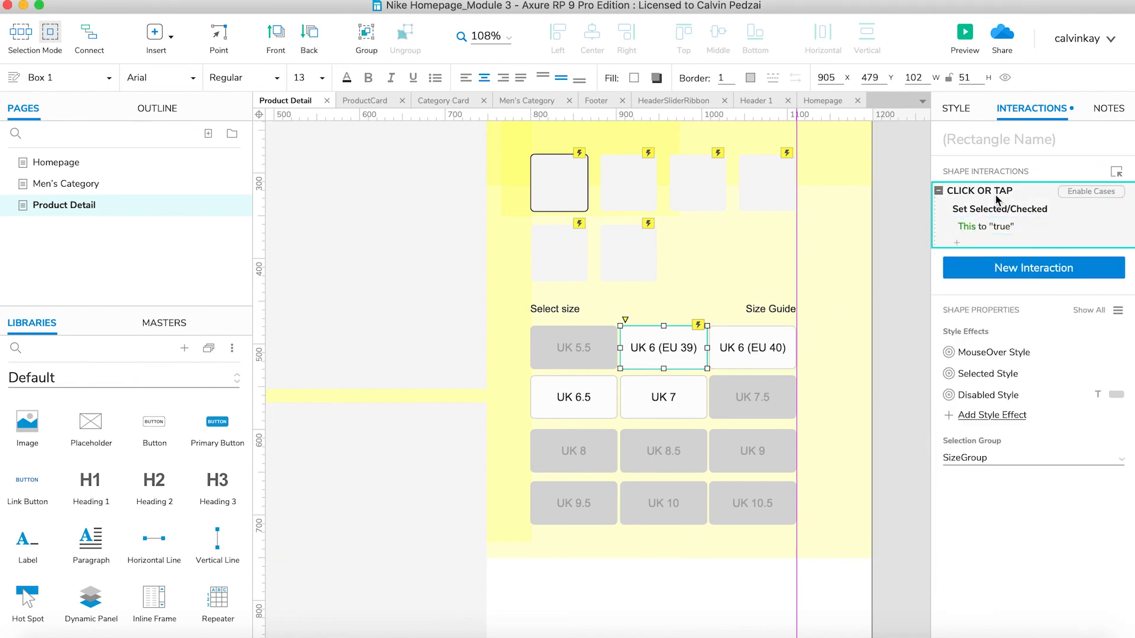
Step: Copy the Click or Tap interaction of UK 6 (EU 39) to the UK 6 (EU 40), UK 6.5 and UK 7 size boxes
click(752, 347)
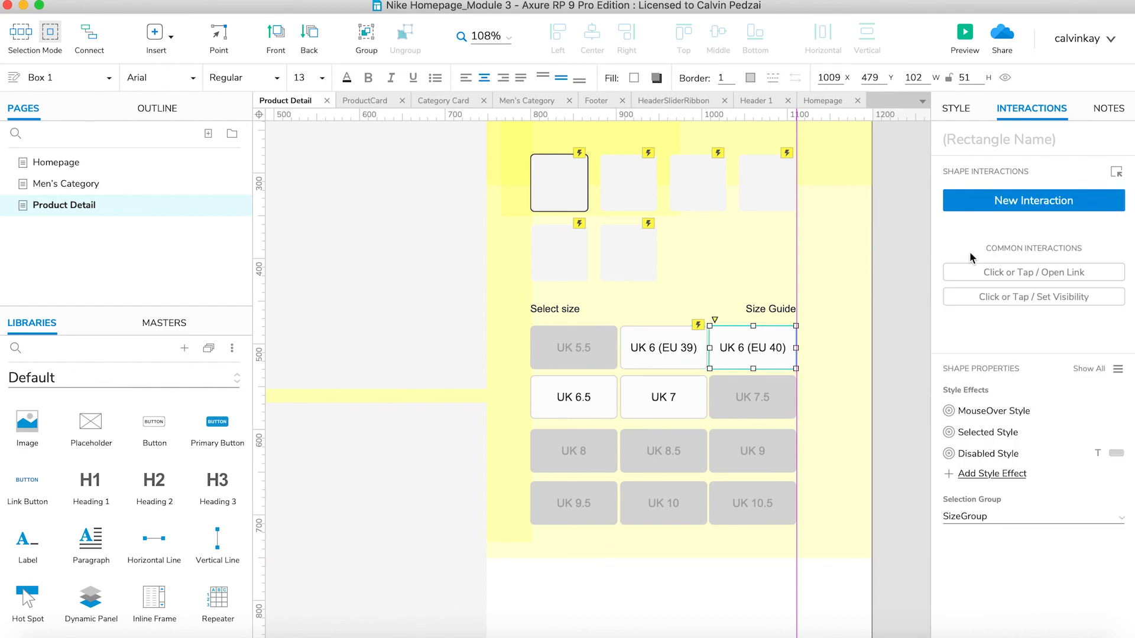
click(986, 180)
key(super+v)
click(565, 402)
click(1011, 177)
key(super+v)
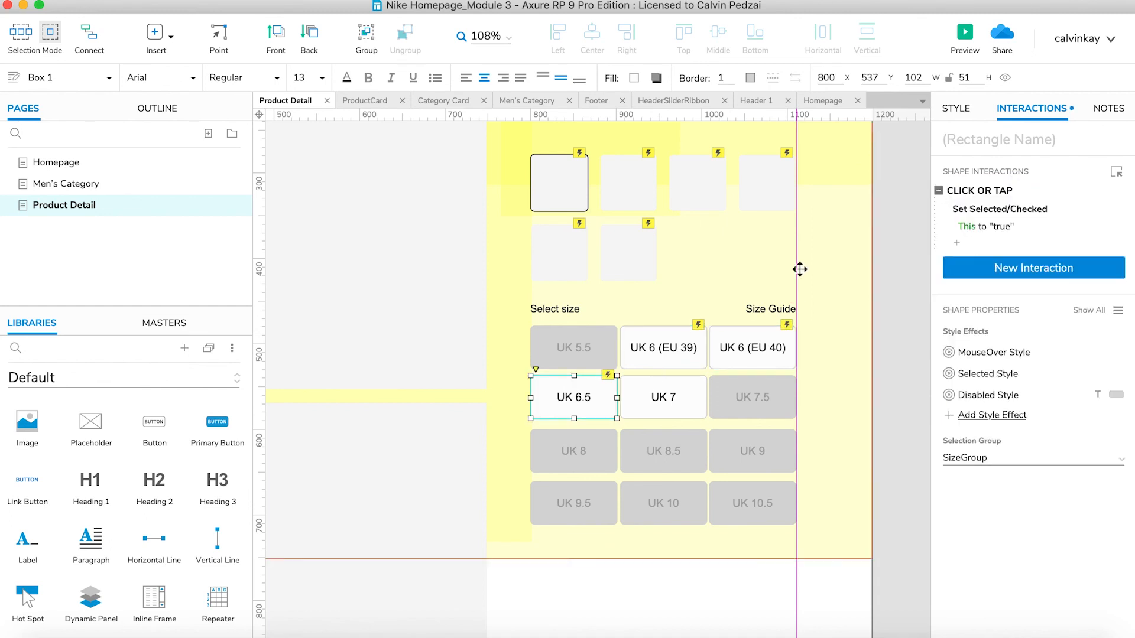
click(664, 402)
click(978, 180)
key(super+v)
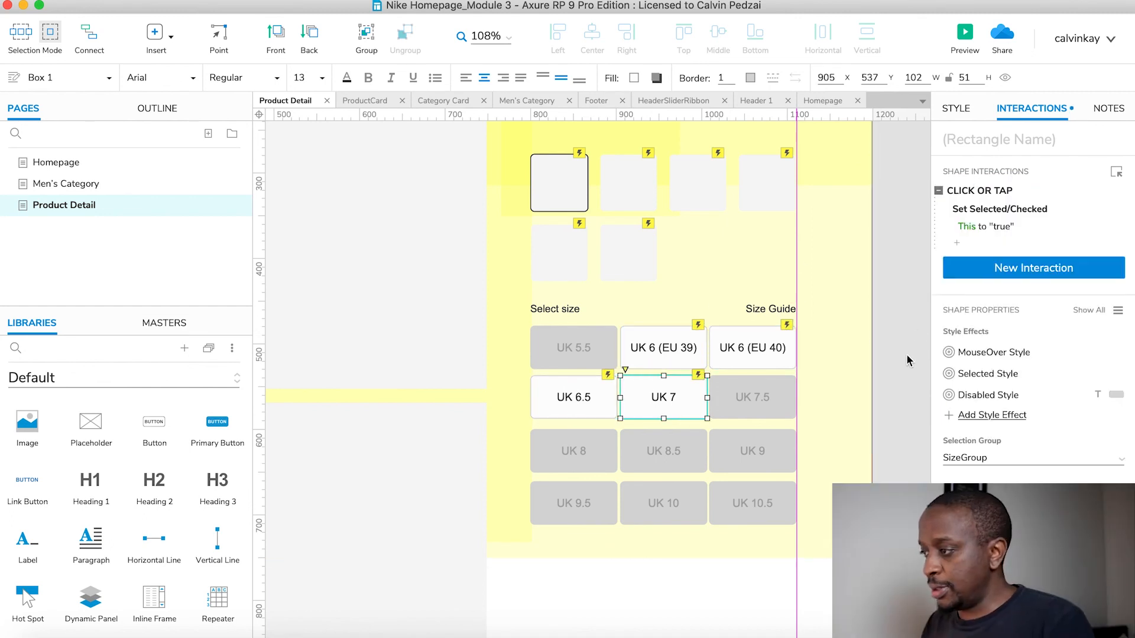
Step: Preview the Product Detail page in the browser and test selecting the sizes UK 7, UK 6.5 and UK 6 (EU 40)
key(super+period)
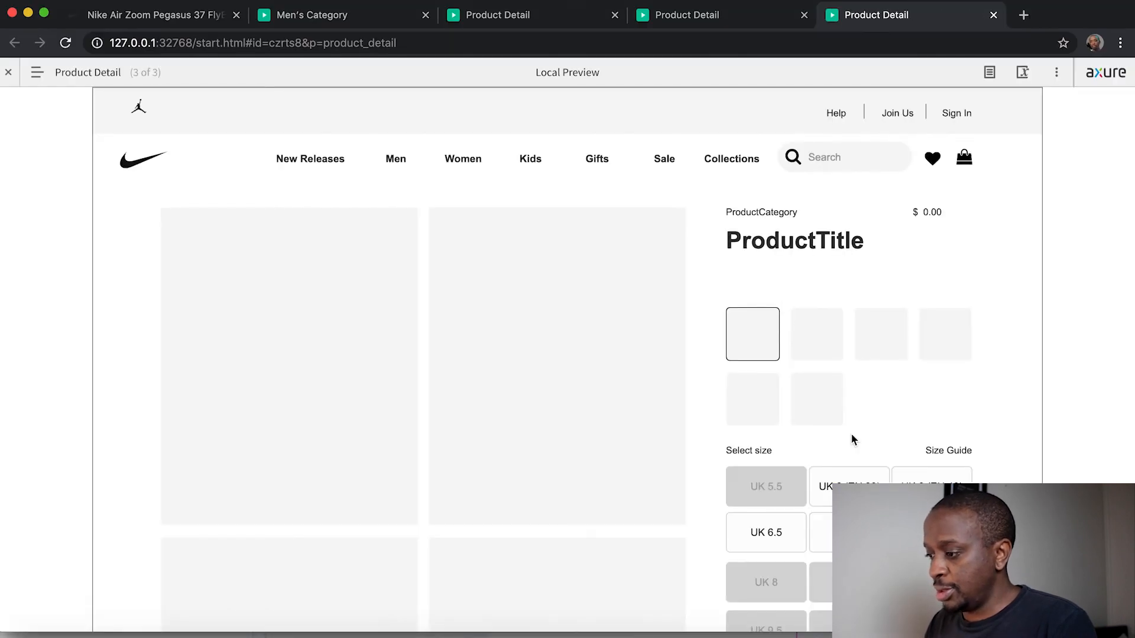
scroll(851, 437, down, 4)
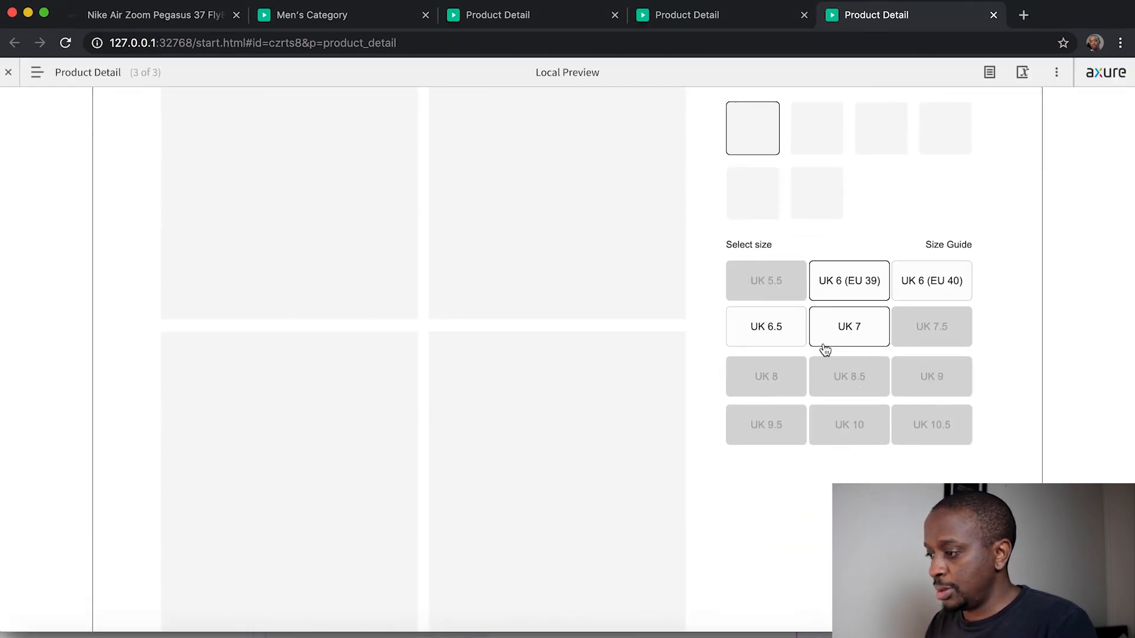
click(843, 334)
click(752, 324)
click(927, 279)
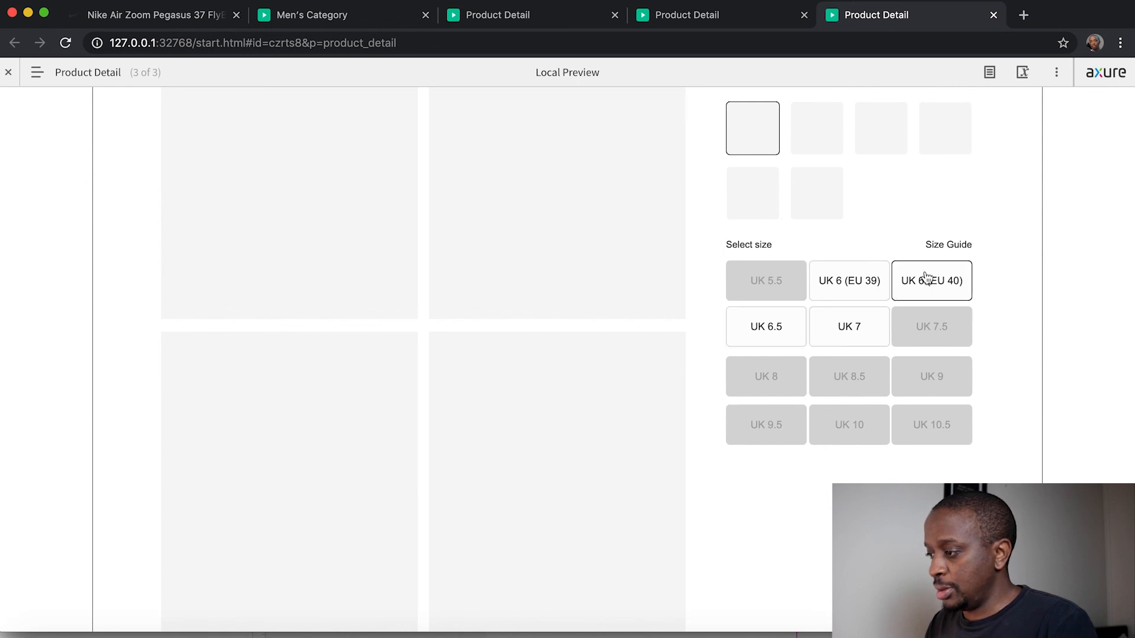